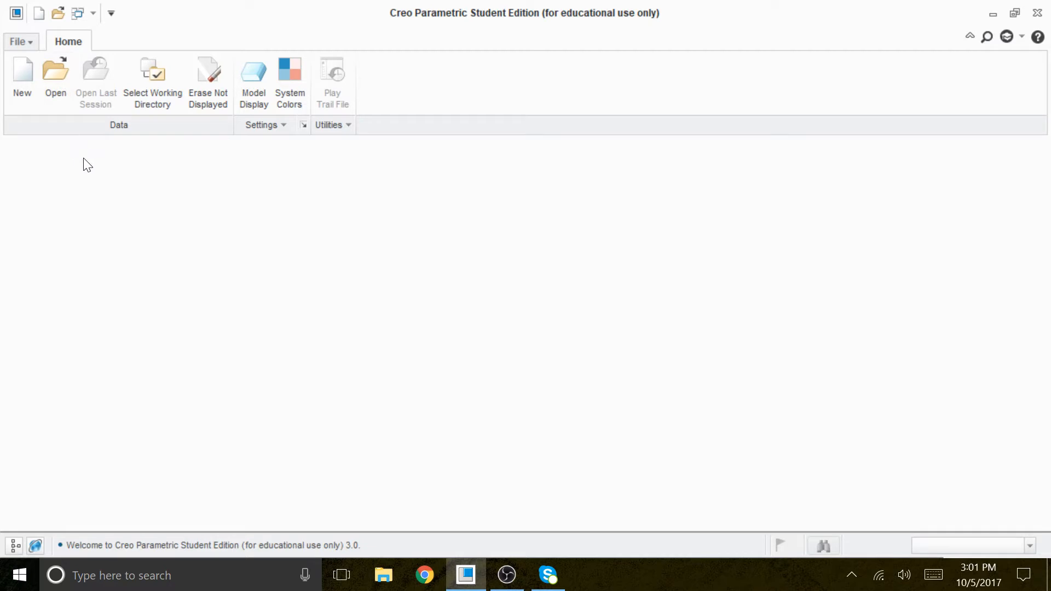
Step: Create a solid part named CH7-TUT2 from the default template and turn on the datum plane tags
{"action": "left_click", "coordinate": [23, 69]}
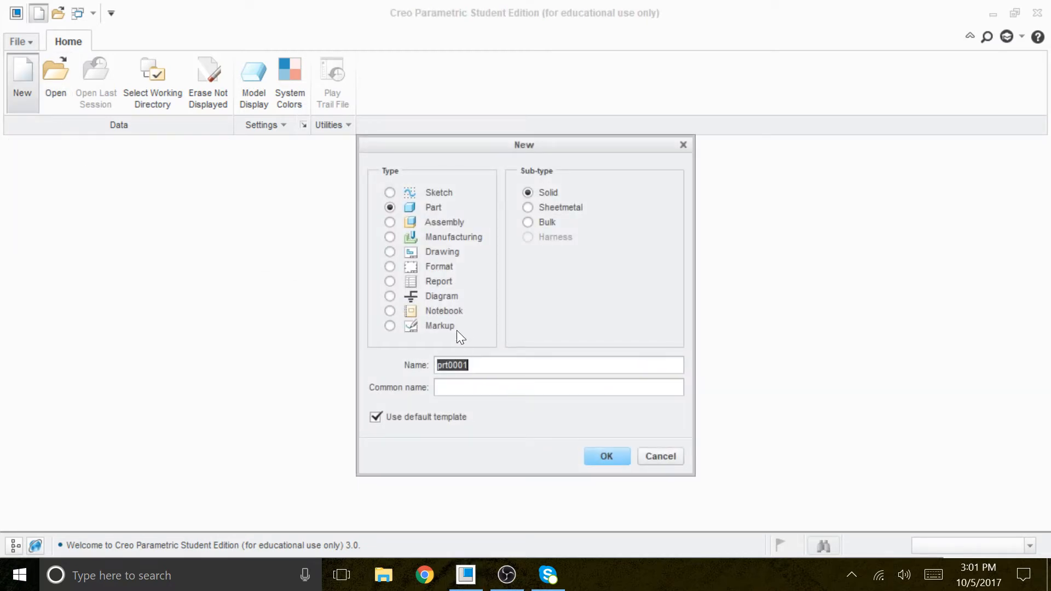
{"action": "type", "text": "CH"}
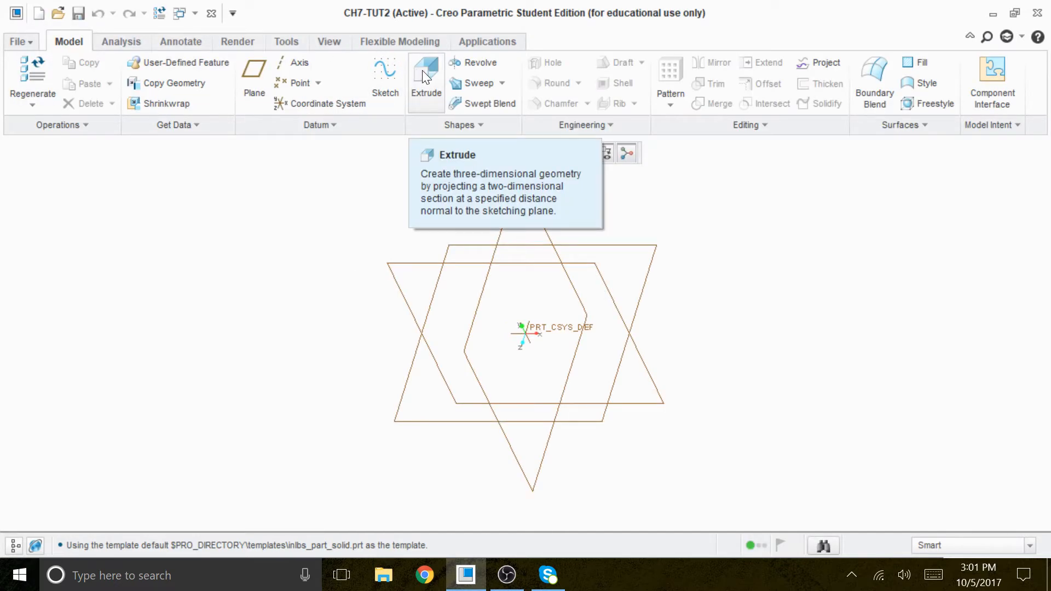
{"action": "left_click", "coordinate": [331, 41]}
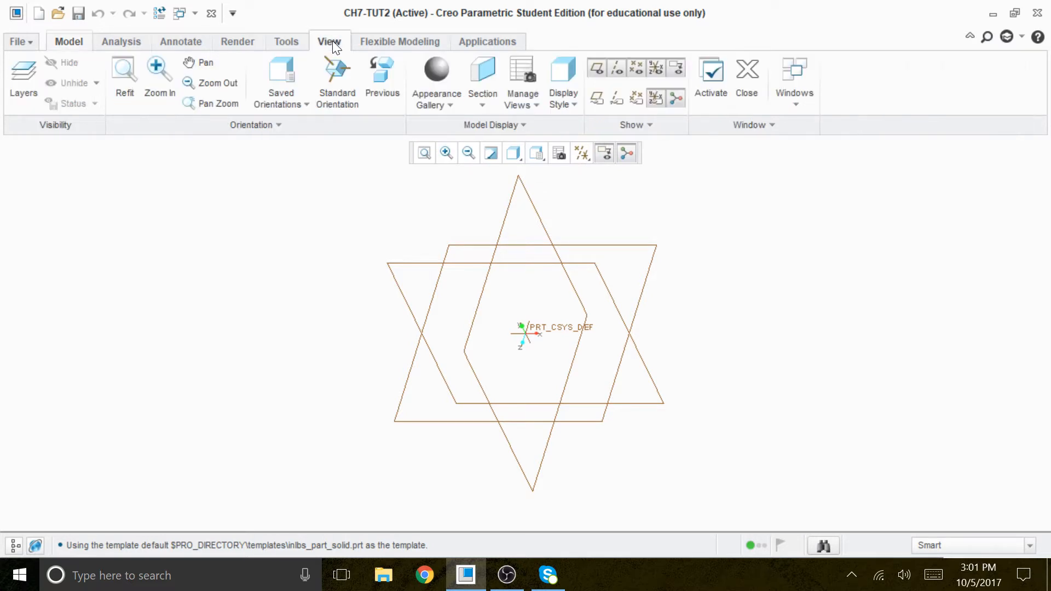
{"action": "left_click", "coordinate": [596, 99]}
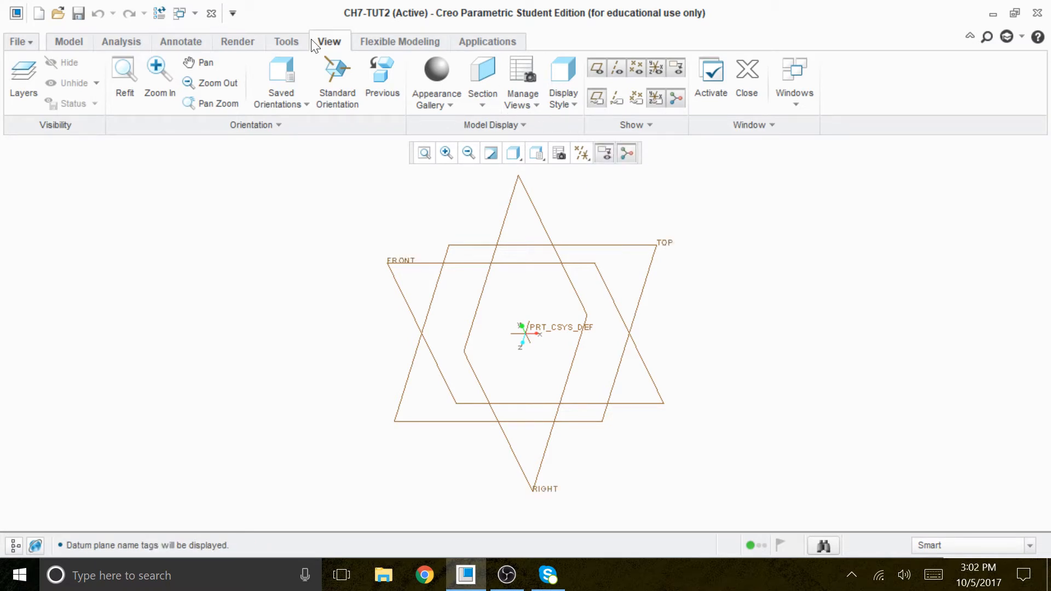
Step: Start an Extrude and define its sketch on the FRONT plane with the TOP plane as the reference, oriented Top
{"action": "left_click", "coordinate": [74, 40]}
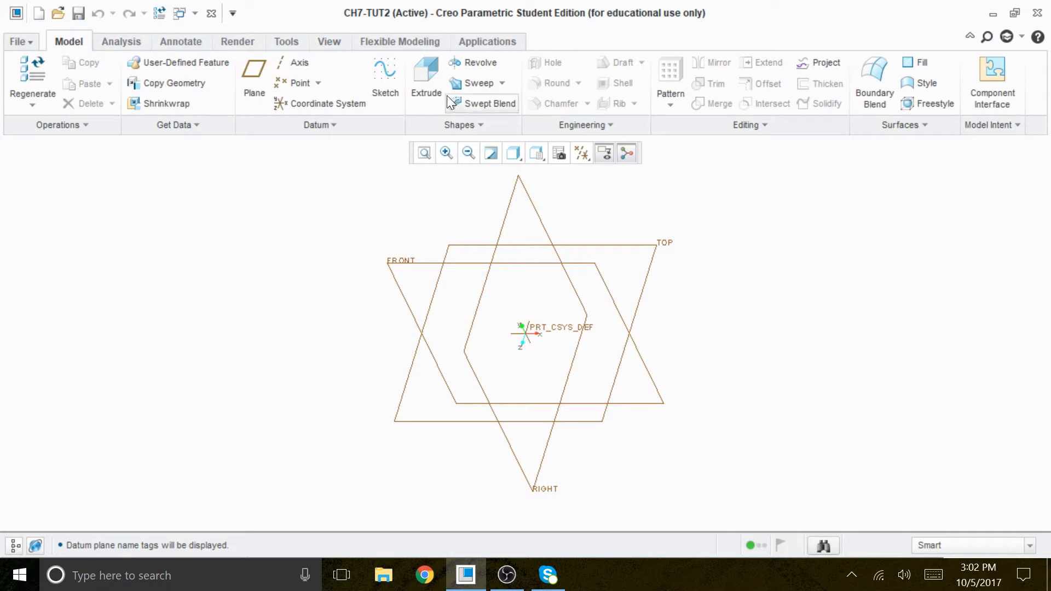
{"action": "left_click", "coordinate": [425, 83]}
{"action": "left_click", "coordinate": [97, 127]}
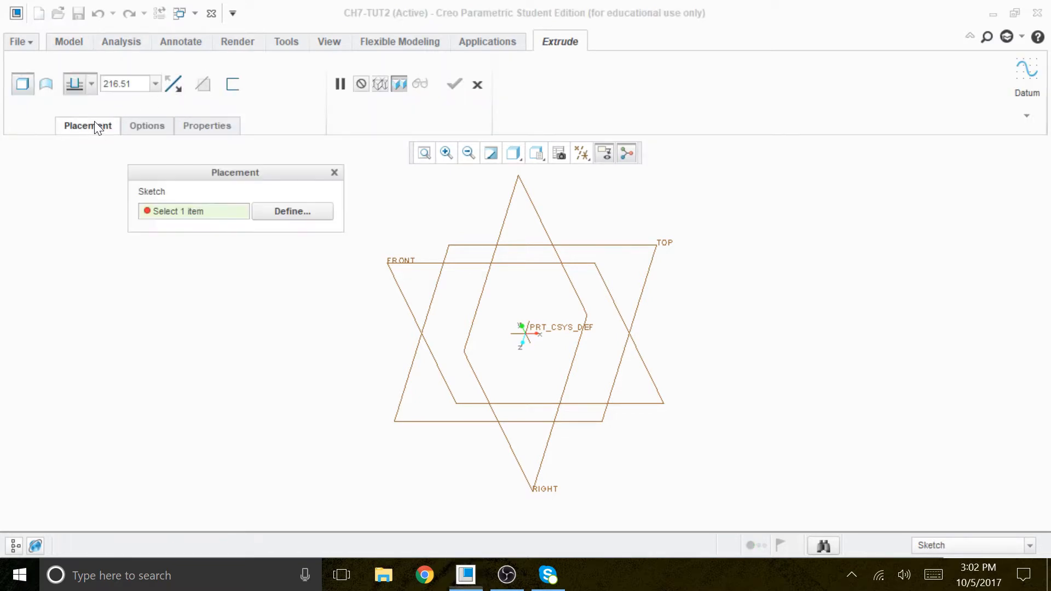
{"action": "left_click", "coordinate": [294, 212]}
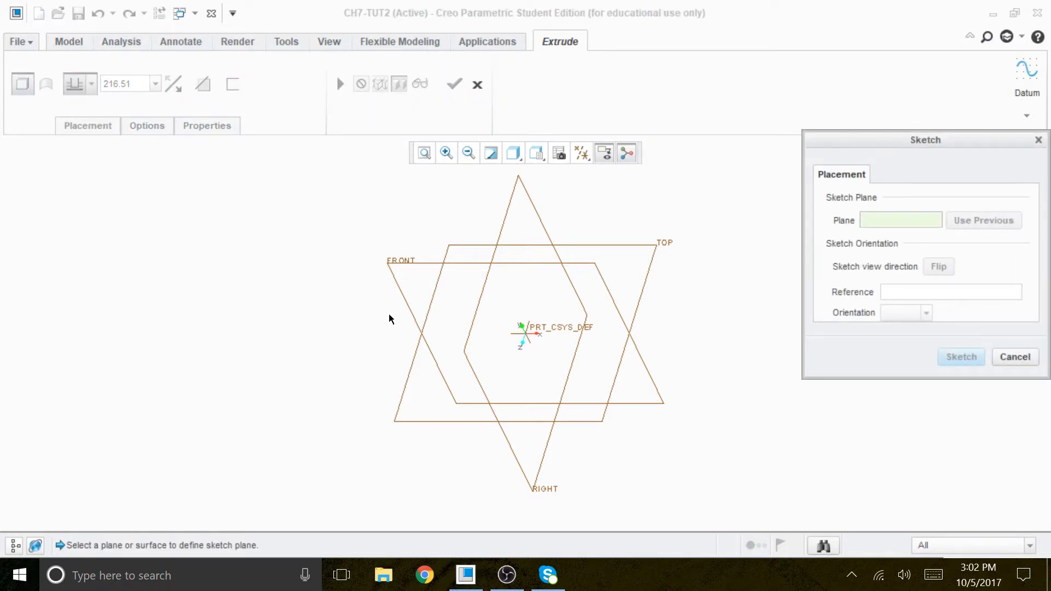
{"action": "left_click", "coordinate": [407, 260]}
{"action": "left_click", "coordinate": [667, 246]}
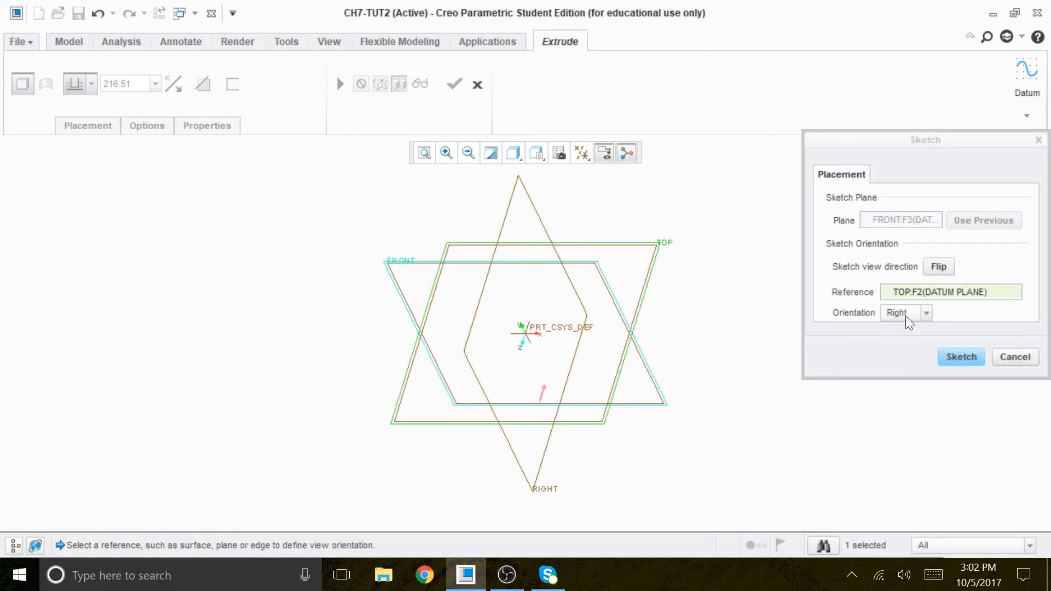
{"action": "left_click", "coordinate": [926, 315]}
{"action": "left_click", "coordinate": [895, 329]}
{"action": "left_click", "coordinate": [957, 358]}
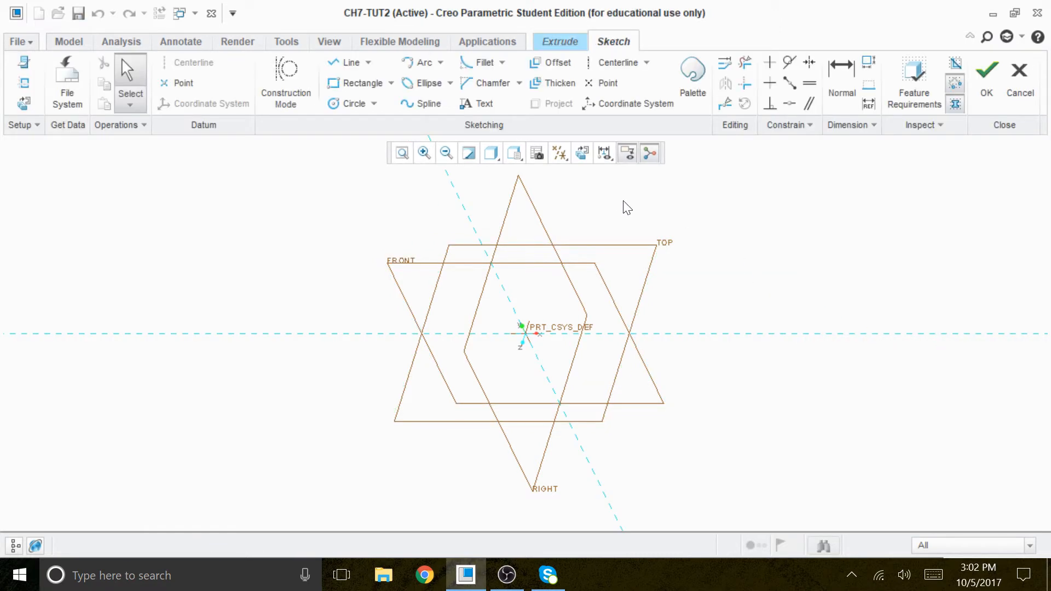
Step: Orient the view parallel to the sketch plane and hide all datum planes, axes, points and coordinate systems
{"action": "left_click", "coordinate": [583, 154]}
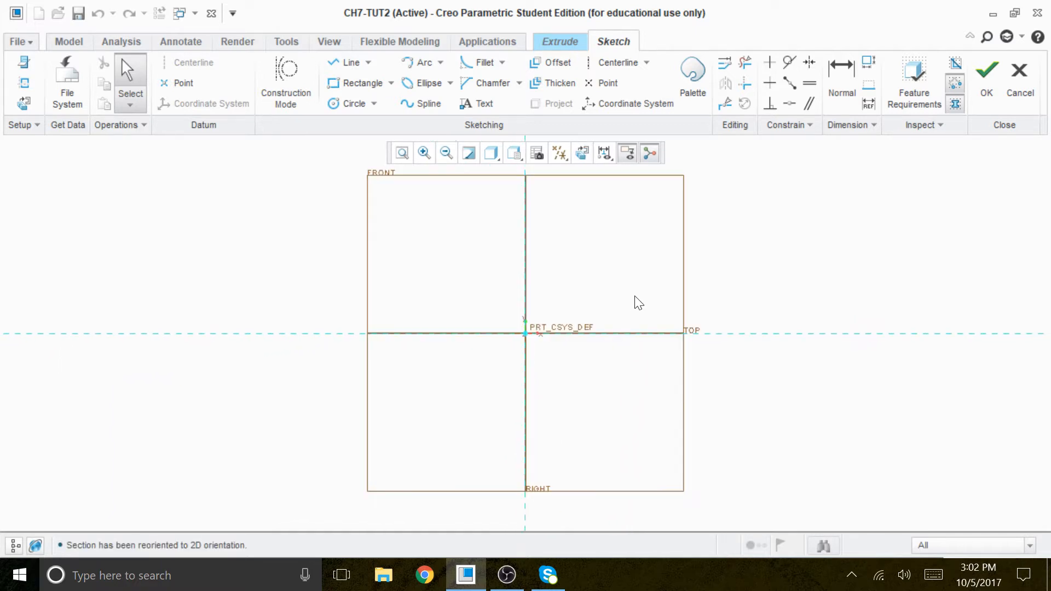
{"action": "left_click", "coordinate": [559, 153]}
{"action": "left_click", "coordinate": [559, 152]}
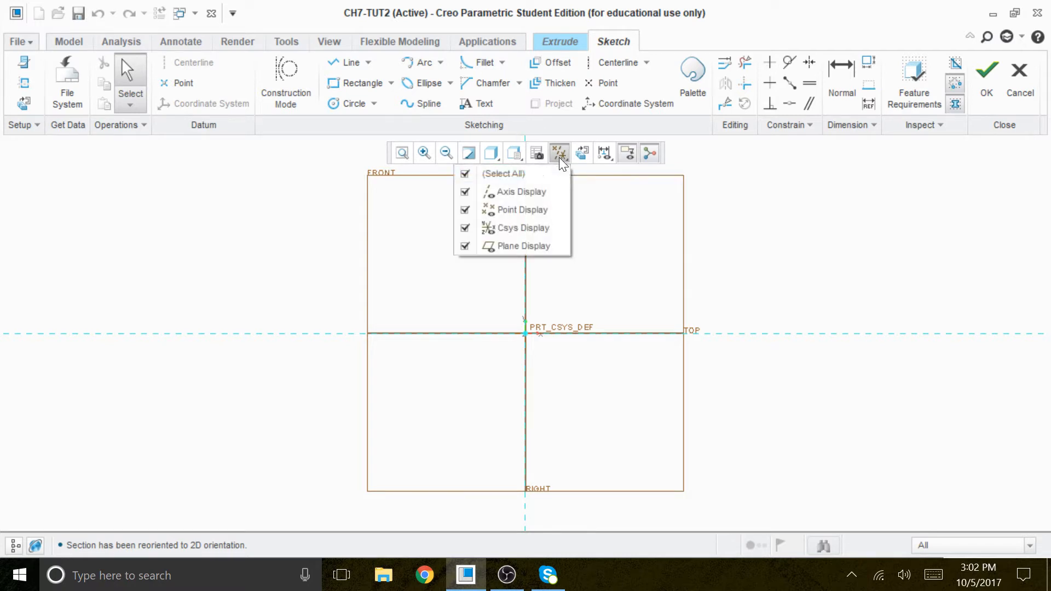
{"action": "left_click", "coordinate": [498, 175]}
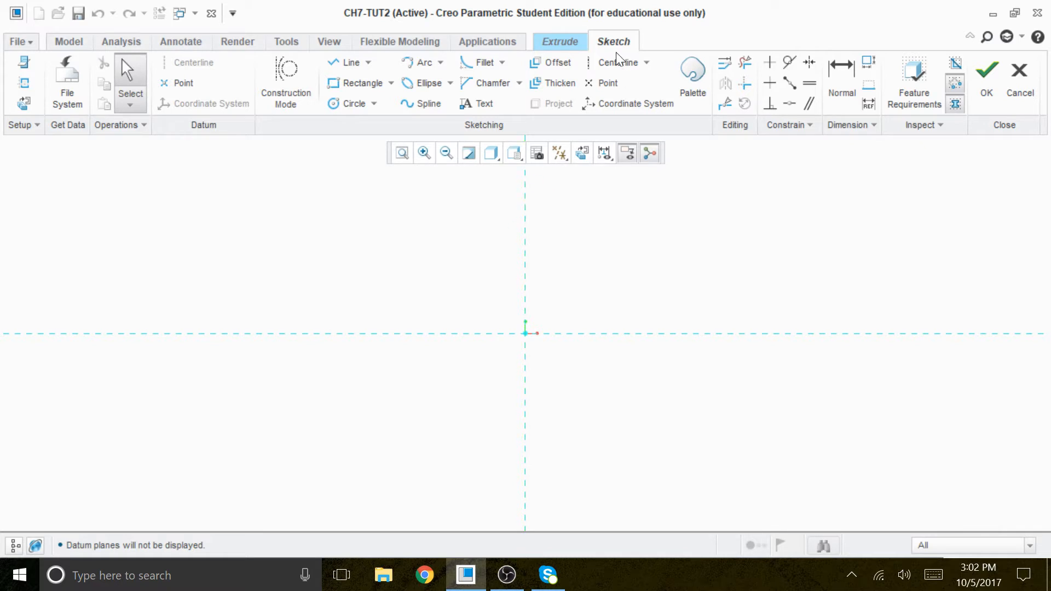
Step: Draw a vertical and a horizontal centerline along the two sketch reference lines
{"action": "left_click", "coordinate": [611, 66]}
{"action": "left_click", "coordinate": [526, 178]}
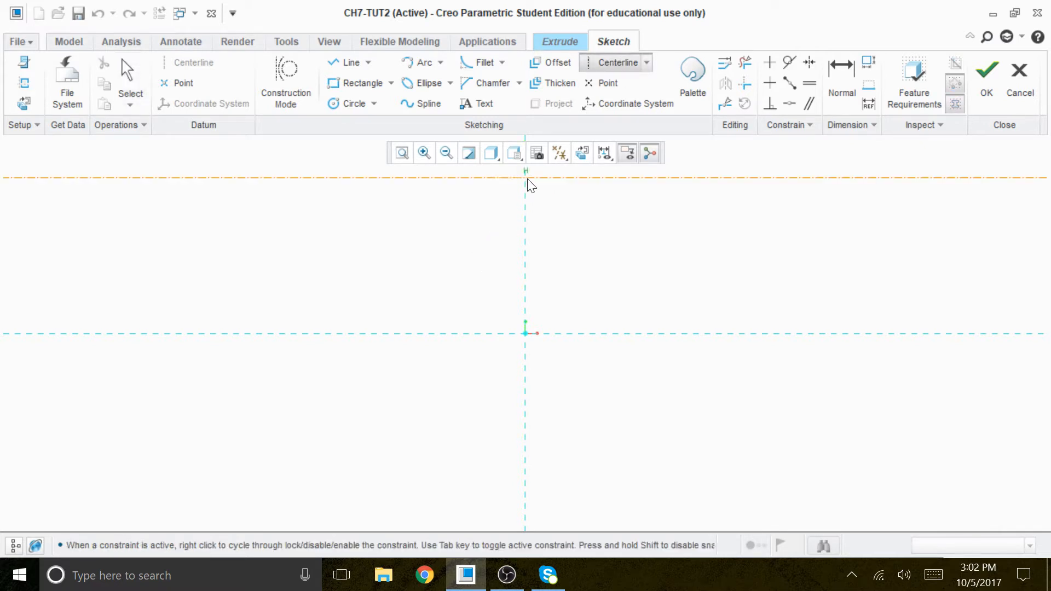
{"action": "left_click", "coordinate": [527, 258]}
{"action": "left_click", "coordinate": [317, 328]}
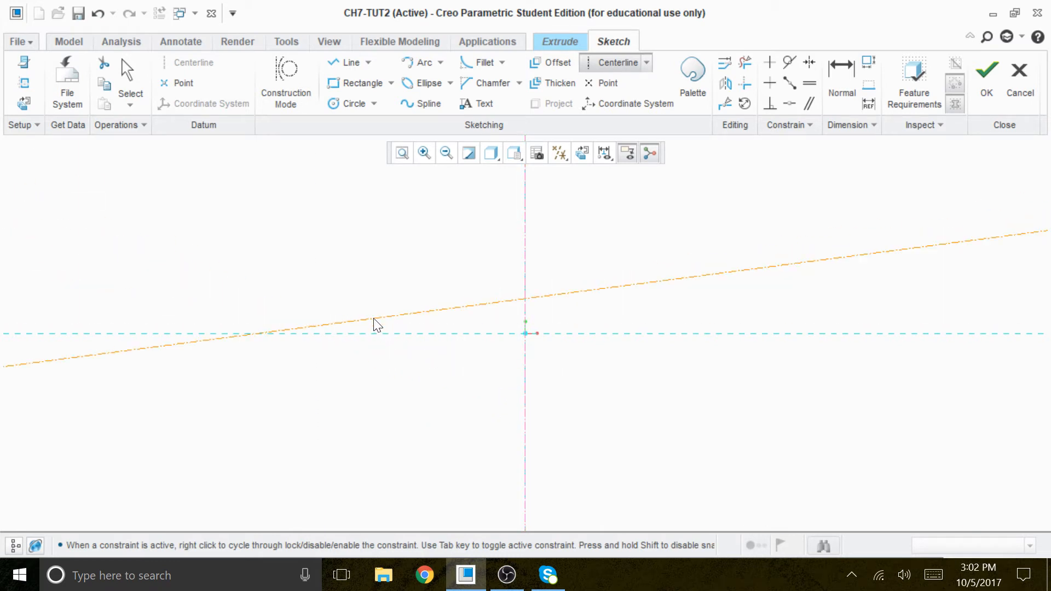
{"action": "middle_click", "coordinate": [358, 234]}
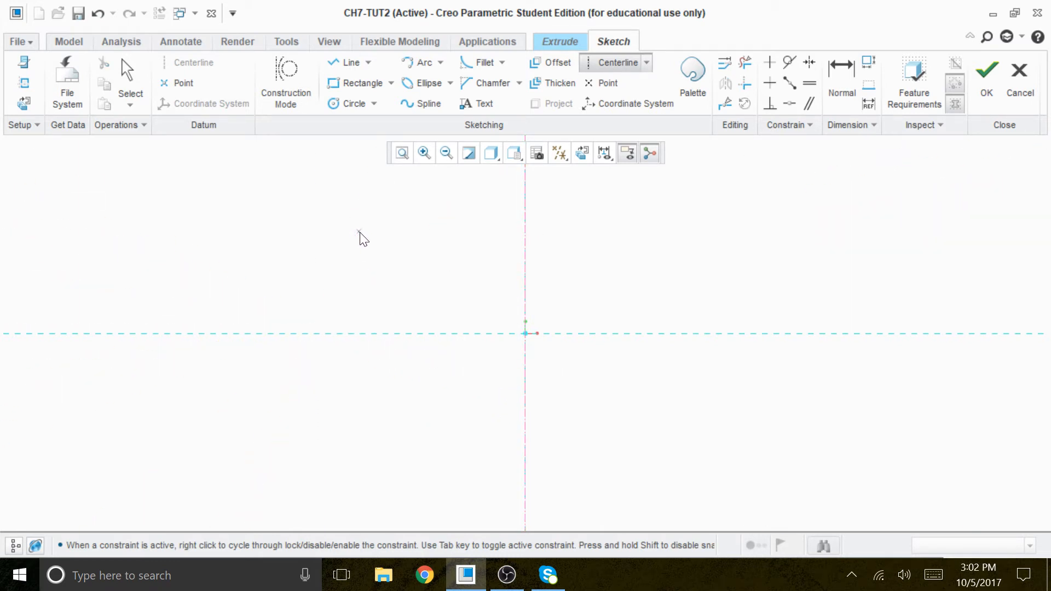
{"action": "left_click", "coordinate": [402, 334]}
{"action": "left_click", "coordinate": [434, 333]}
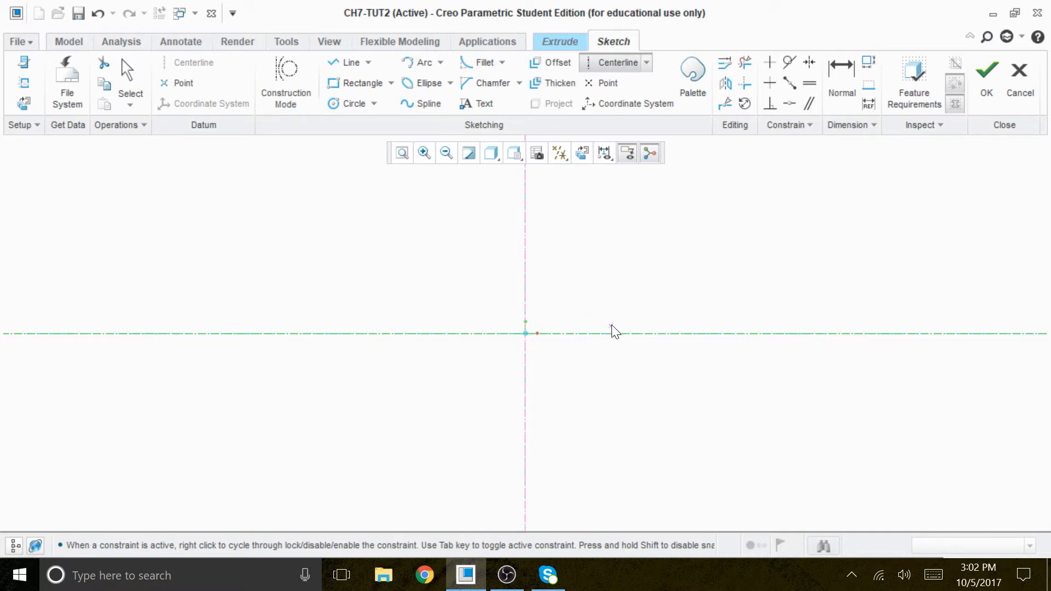
Step: Sketch two stacked rectangles symmetric about the vertical centerline: about 631 by 86 on the horizontal centerline, and about 414 by 146 above it
{"action": "left_click", "coordinate": [340, 84]}
{"action": "left_click", "coordinate": [328, 280]}
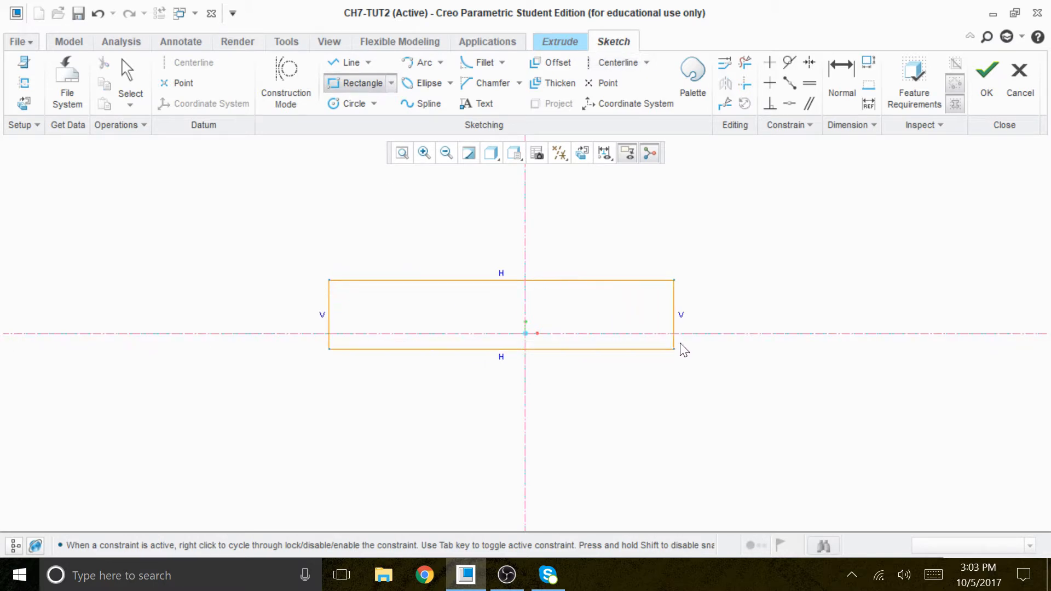
{"action": "left_click", "coordinate": [721, 333]}
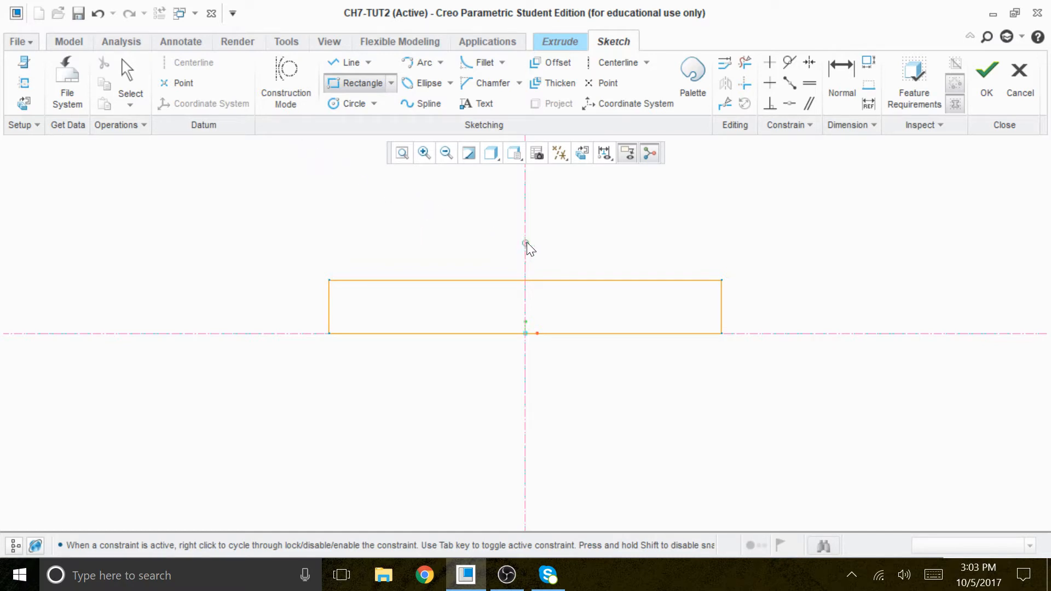
{"action": "left_click", "coordinate": [654, 280]}
{"action": "middle_click", "coordinate": [798, 257]}
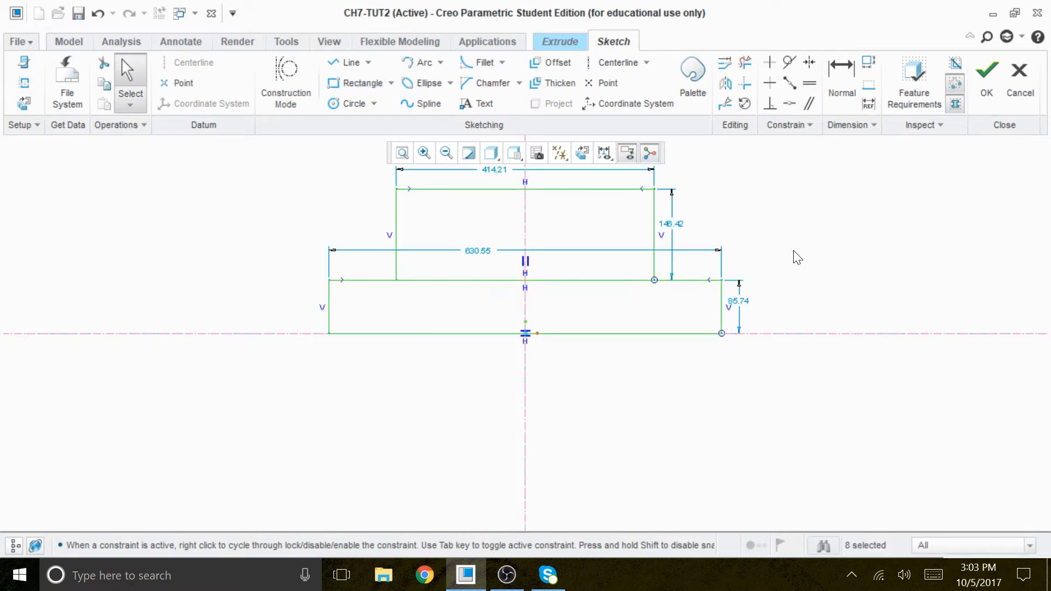
Step: Set the lower rectangle's height to 8 and the upper rectangle's height to 28
{"action": "left_click", "coordinate": [747, 305]}
{"action": "double_click", "coordinate": [746, 303]}
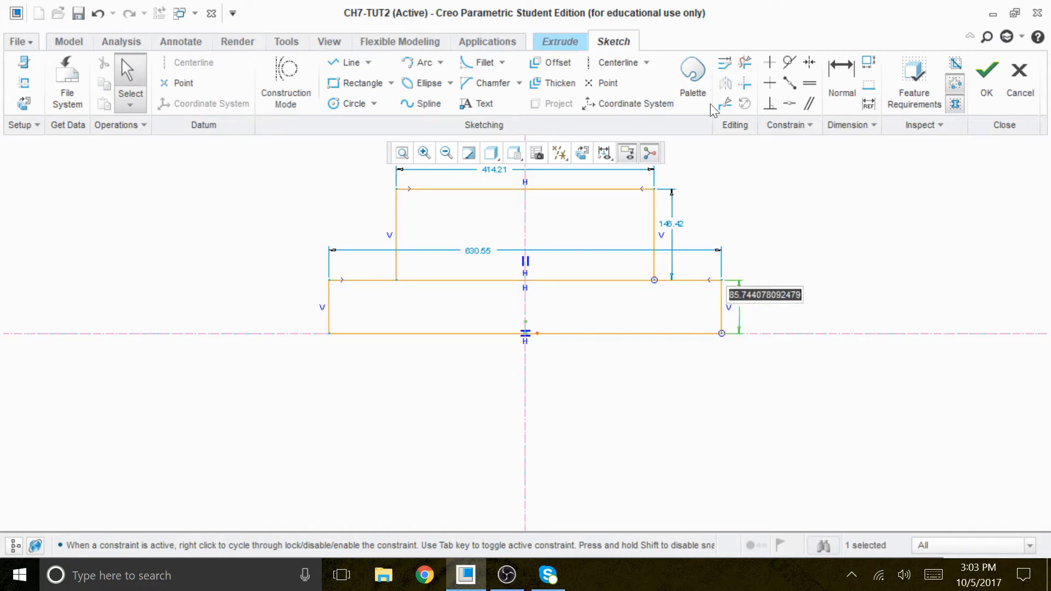
{"action": "type", "text": "8"}
{"action": "key", "text": "Return"}
{"action": "scroll", "coordinate": [448, 363], "scroll_direction": "up", "scroll_amount": 2}
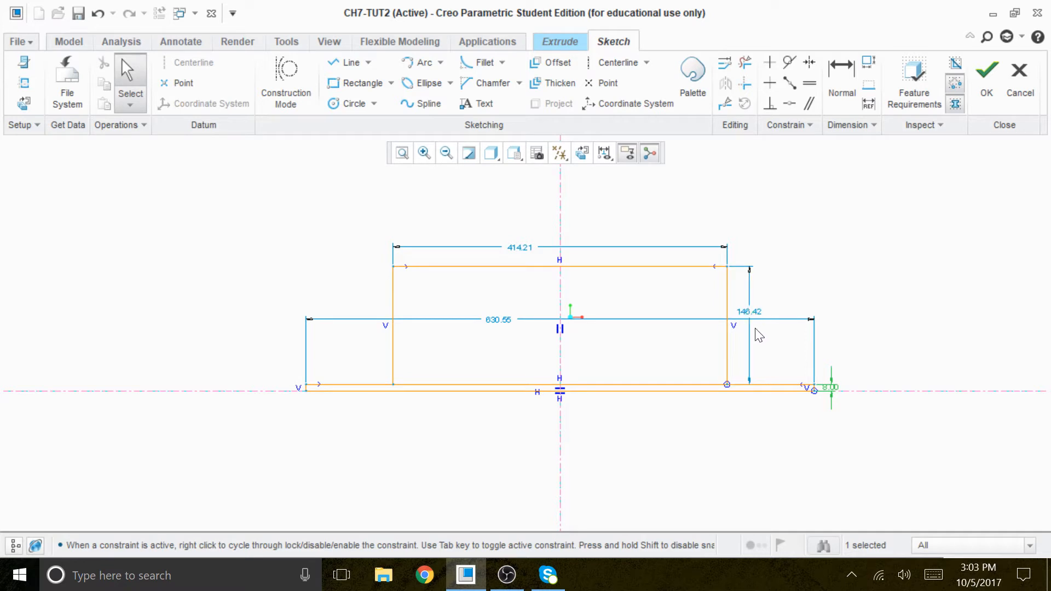
{"action": "double_click", "coordinate": [758, 313]}
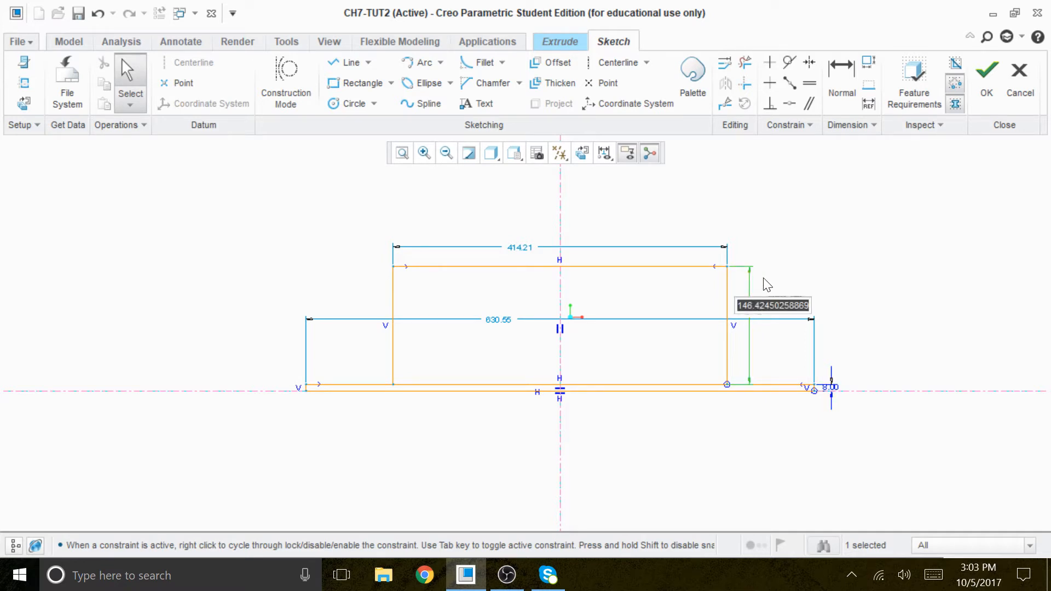
{"action": "type", "text": "2"}
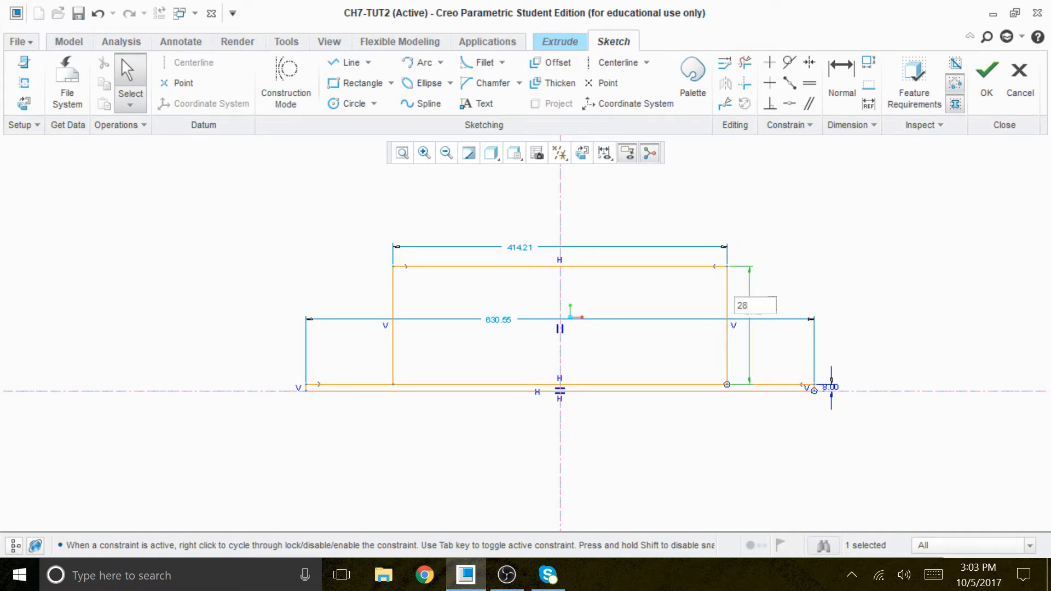
{"action": "type", "text": "8"}
{"action": "key", "text": "Return"}
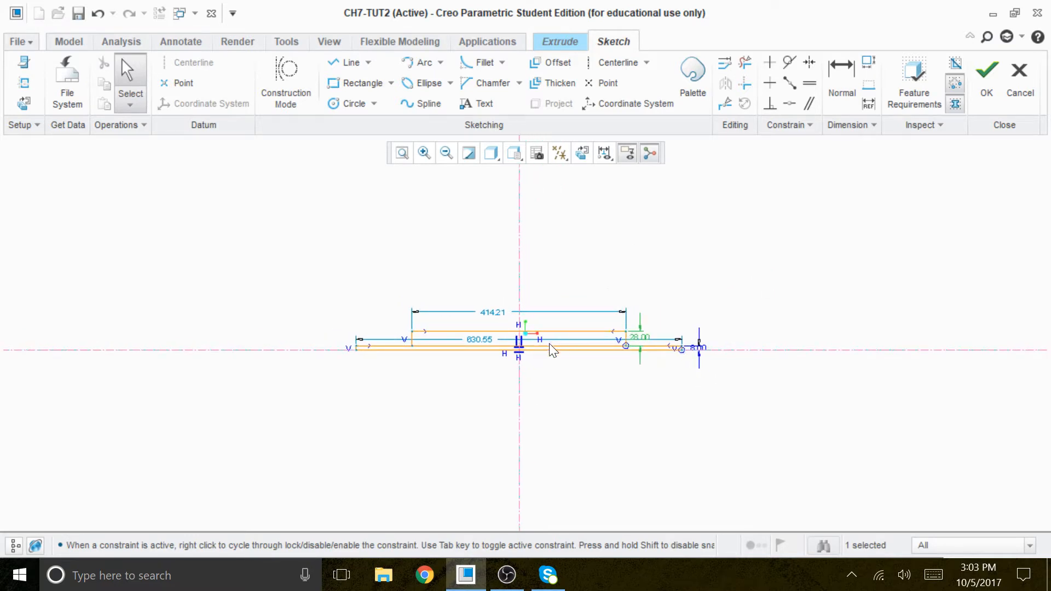
Step: Set the upper rectangle's width to 66 and move the lower rectangle's width dimension below the profile
{"action": "double_click", "coordinate": [493, 312]}
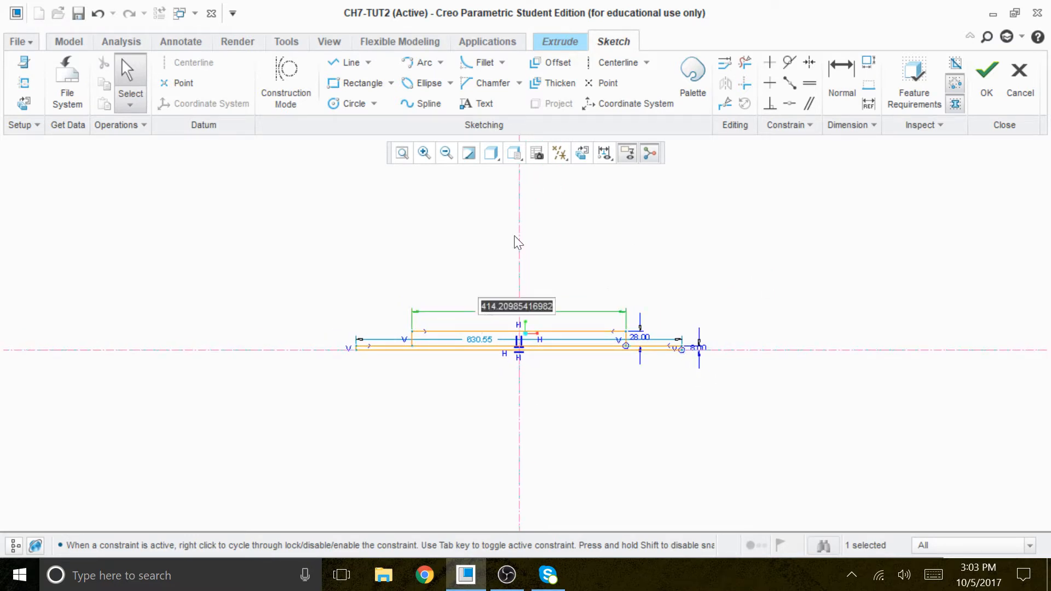
{"action": "type", "text": "36"}
{"action": "key", "text": "Return"}
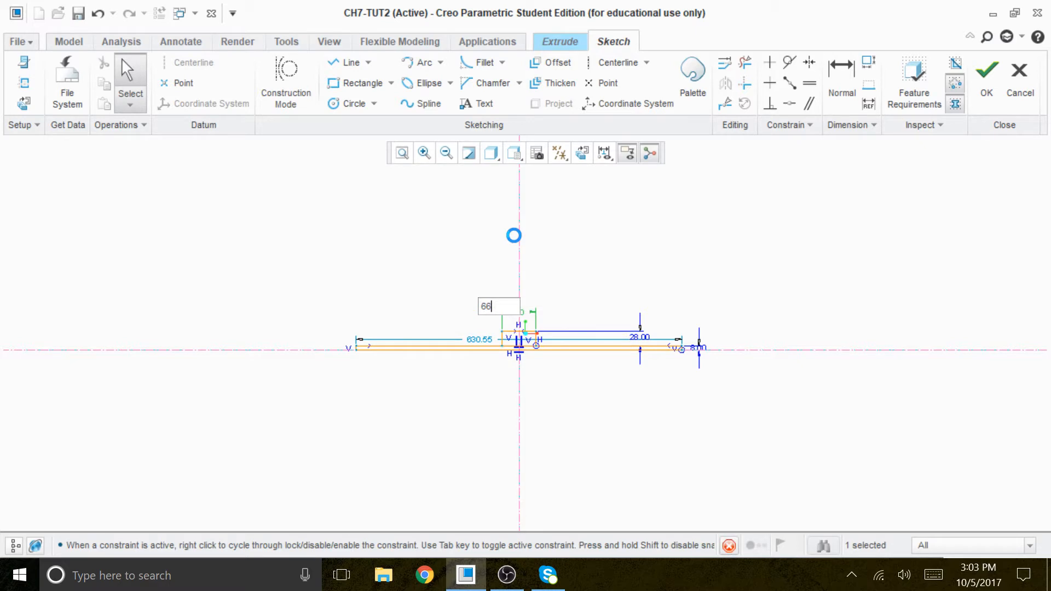
{"action": "scroll", "coordinate": [535, 352], "scroll_direction": "up", "scroll_amount": 5}
{"action": "scroll", "coordinate": [488, 289], "scroll_direction": "down", "scroll_amount": 2}
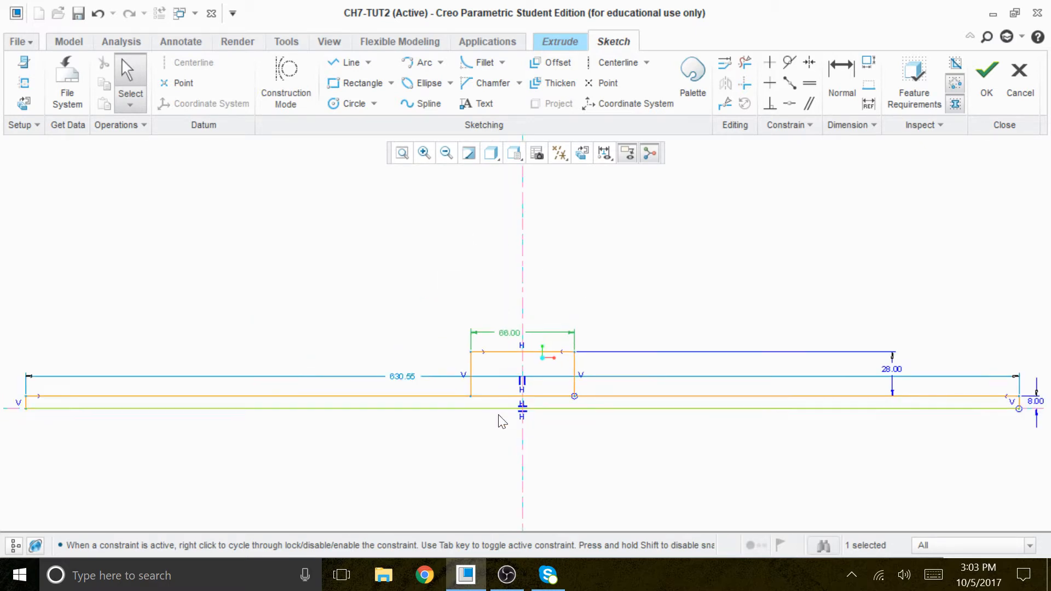
{"action": "mouse_move", "coordinate": [402, 378]}
{"action": "left_mouse_down"}
{"action": "mouse_move", "coordinate": [520, 453]}
{"action": "mouse_move", "coordinate": [537, 476]}
{"action": "mouse_move", "coordinate": [530, 463]}
{"action": "left_mouse_up"}
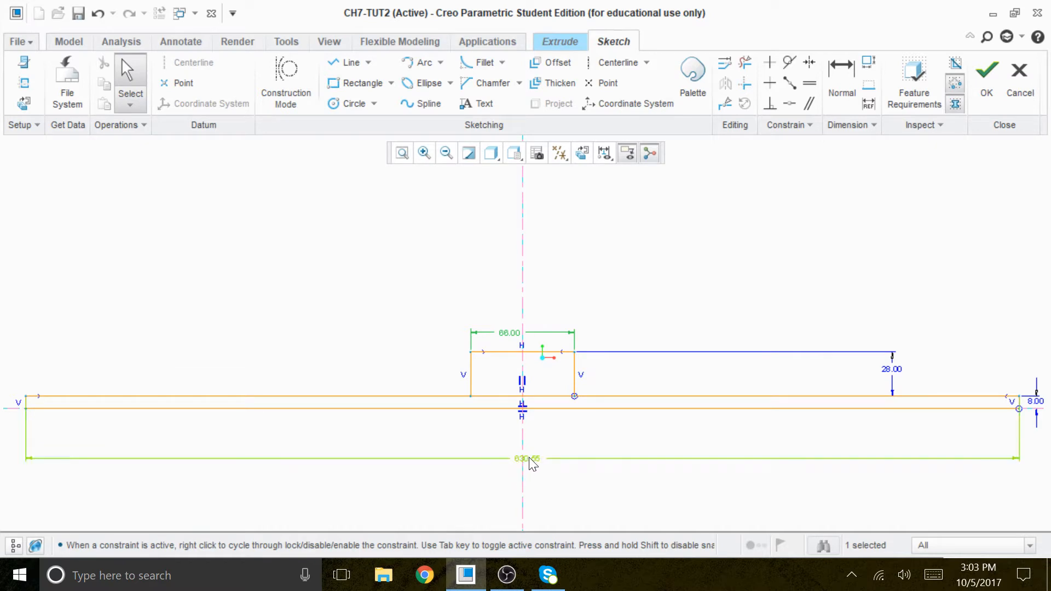
Step: Set the lower rectangle's width to 1100
{"action": "double_click", "coordinate": [534, 467]}
{"action": "type", "text": "1"}
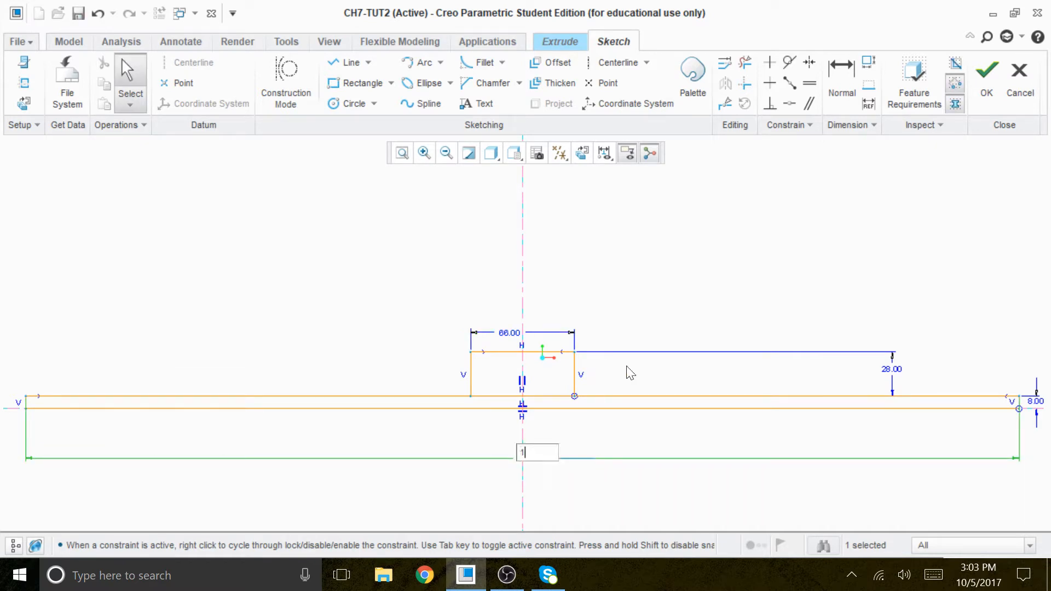
{"action": "type", "text": "100"}
{"action": "key", "text": "Return"}
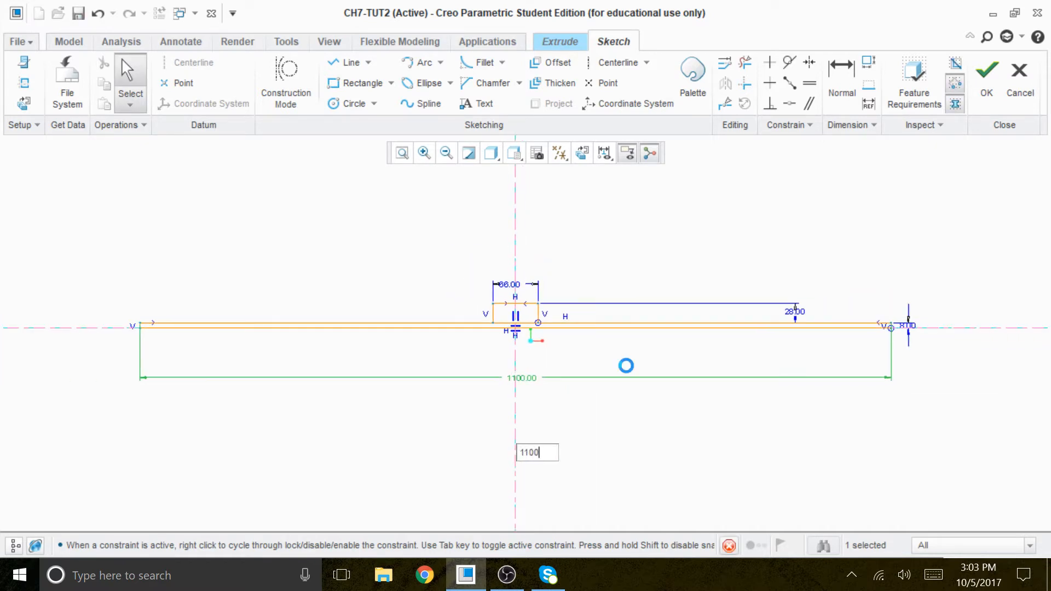
{"action": "scroll", "coordinate": [480, 334], "scroll_direction": "down", "scroll_amount": 3}
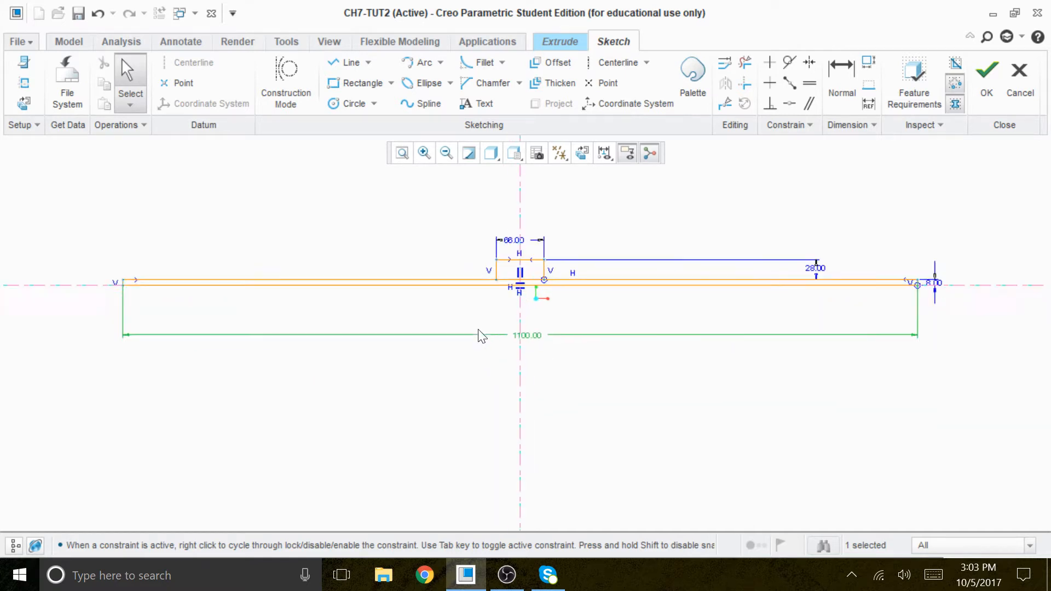
Step: Set the lower rectangle's width to 110
{"action": "double_click", "coordinate": [542, 326]}
{"action": "type", "text": "110"}
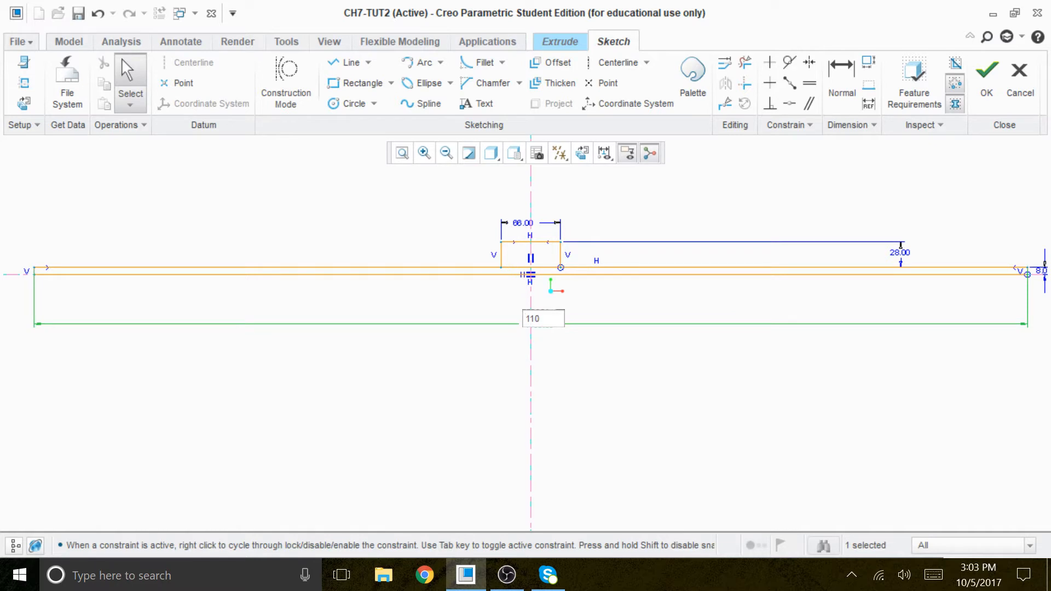
{"action": "key", "text": "Return"}
{"action": "left_click", "coordinate": [823, 298]}
{"action": "scroll", "coordinate": [706, 252], "scroll_direction": "down", "scroll_amount": 2}
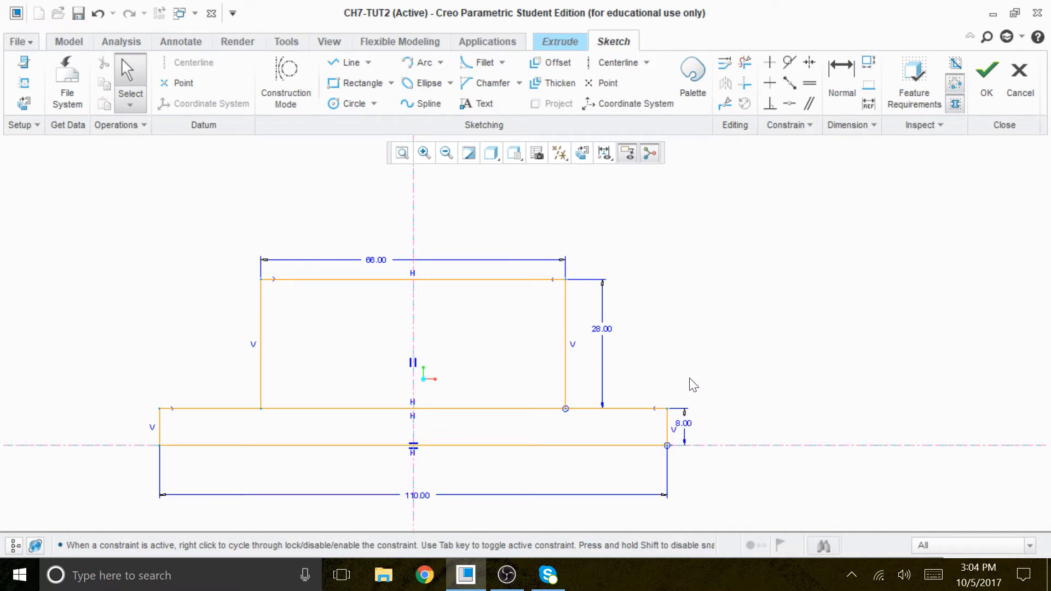
Step: Move both height dimensions and the upper rectangle's width dimension farther away from the profile
{"action": "left_click_drag", "start_coordinate": [689, 432], "coordinate": [740, 434]}
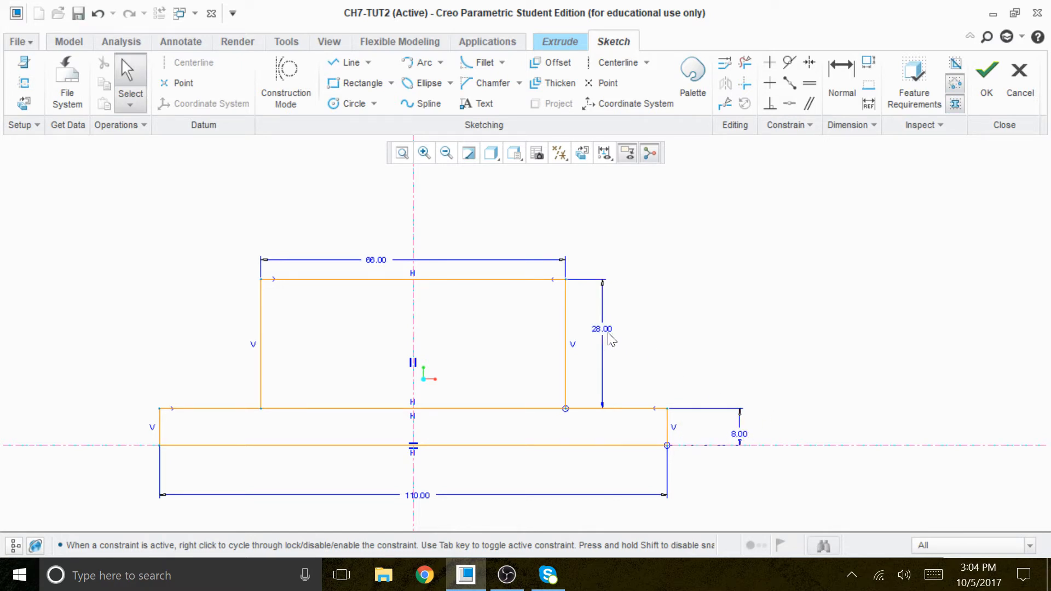
{"action": "left_click_drag", "start_coordinate": [610, 335], "coordinate": [683, 342]}
{"action": "left_click_drag", "start_coordinate": [378, 263], "coordinate": [408, 225]}
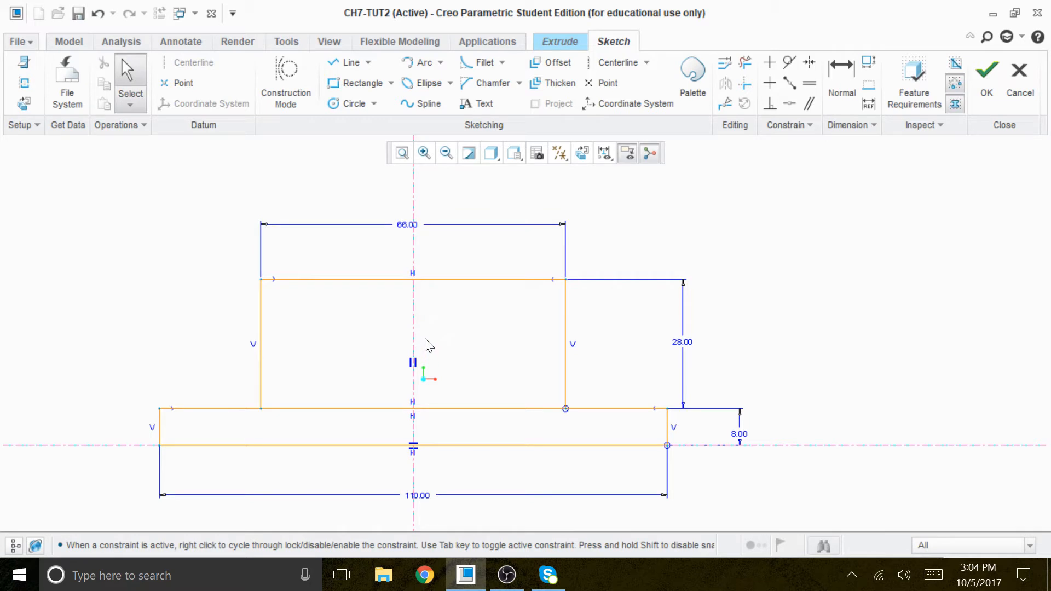
Step: Move the lower rectangle's width dimension closer to the bottom edge of the profile
{"action": "left_click", "coordinate": [455, 408]}
{"action": "scroll", "coordinate": [476, 423], "scroll_direction": "down", "scroll_amount": 2}
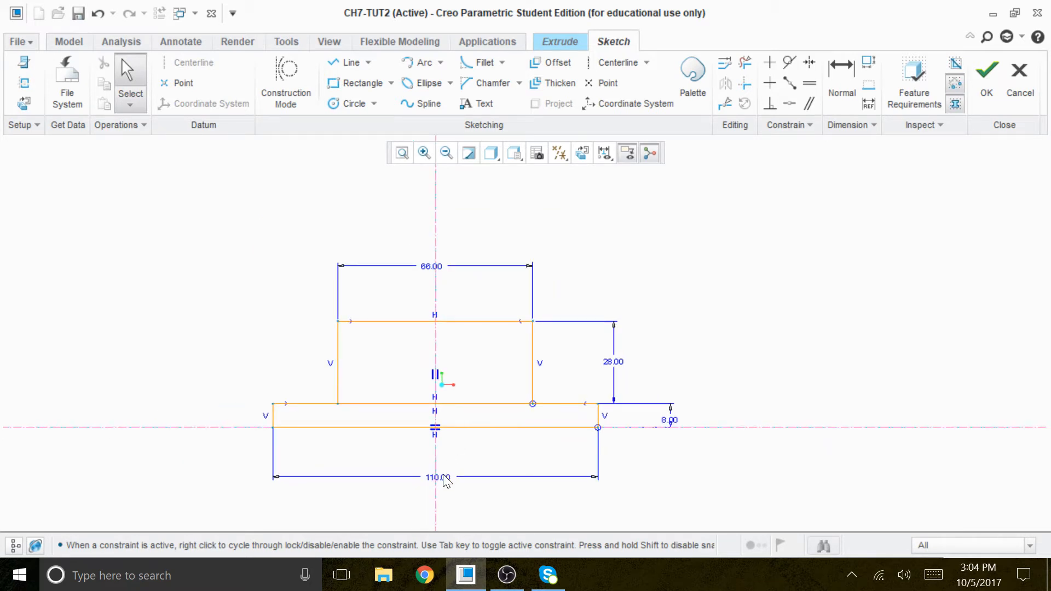
{"action": "left_click_drag", "start_coordinate": [446, 482], "coordinate": [450, 456]}
{"action": "scroll", "coordinate": [596, 409], "scroll_direction": "up", "scroll_amount": 1}
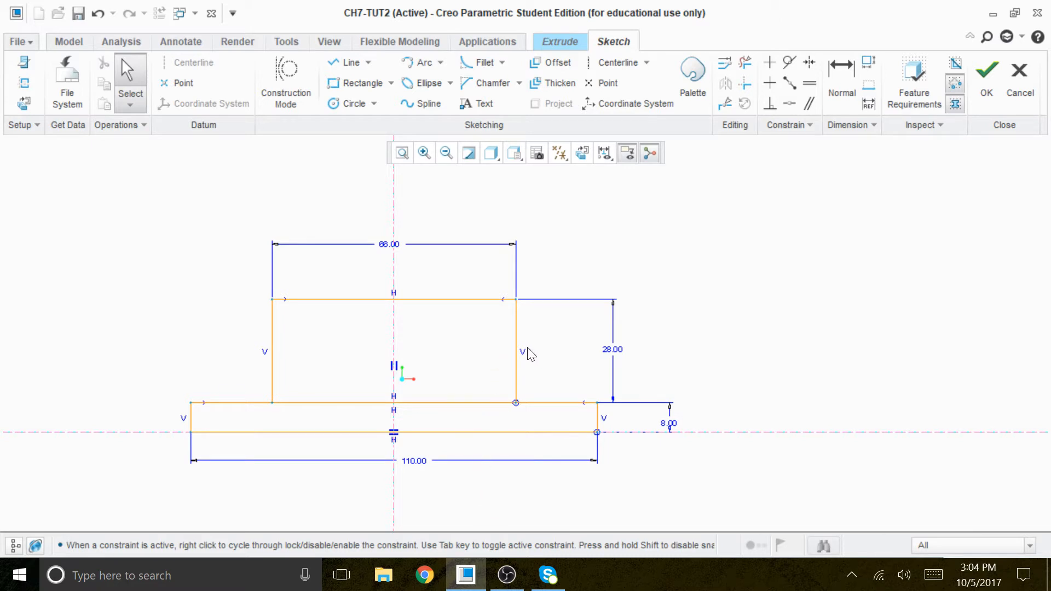
Step: Trim away the overlapping line segments between the two stacked rectangles to leave one closed stepped outline
{"action": "left_click", "coordinate": [745, 62]}
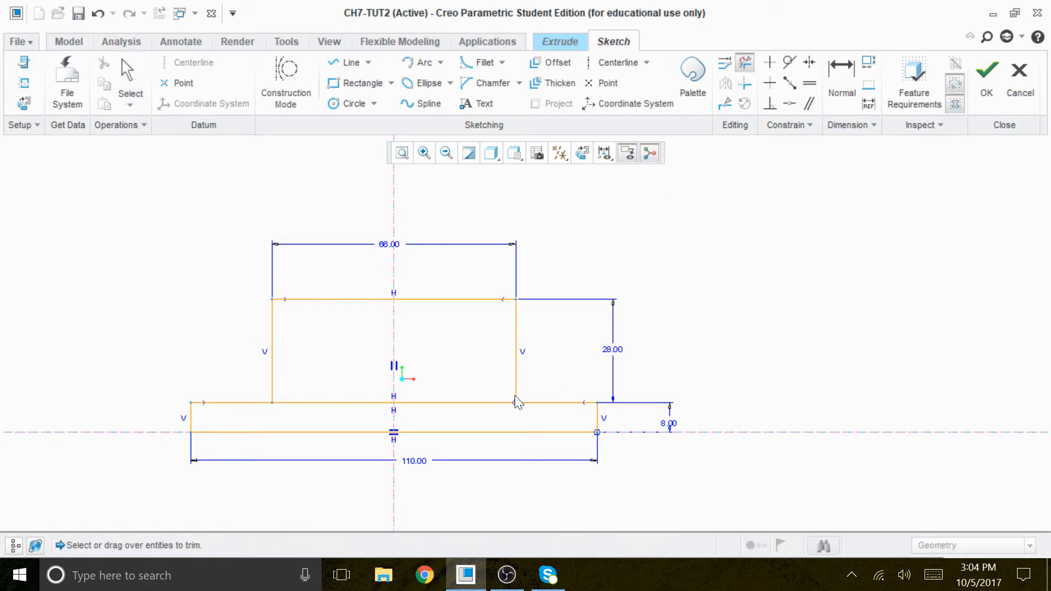
{"action": "left_click_drag", "start_coordinate": [459, 378], "coordinate": [445, 412]}
{"action": "left_click_drag", "start_coordinate": [345, 378], "coordinate": [325, 426]}
{"action": "left_click_drag", "start_coordinate": [470, 398], "coordinate": [457, 432]}
{"action": "left_click_drag", "start_coordinate": [363, 387], "coordinate": [356, 424]}
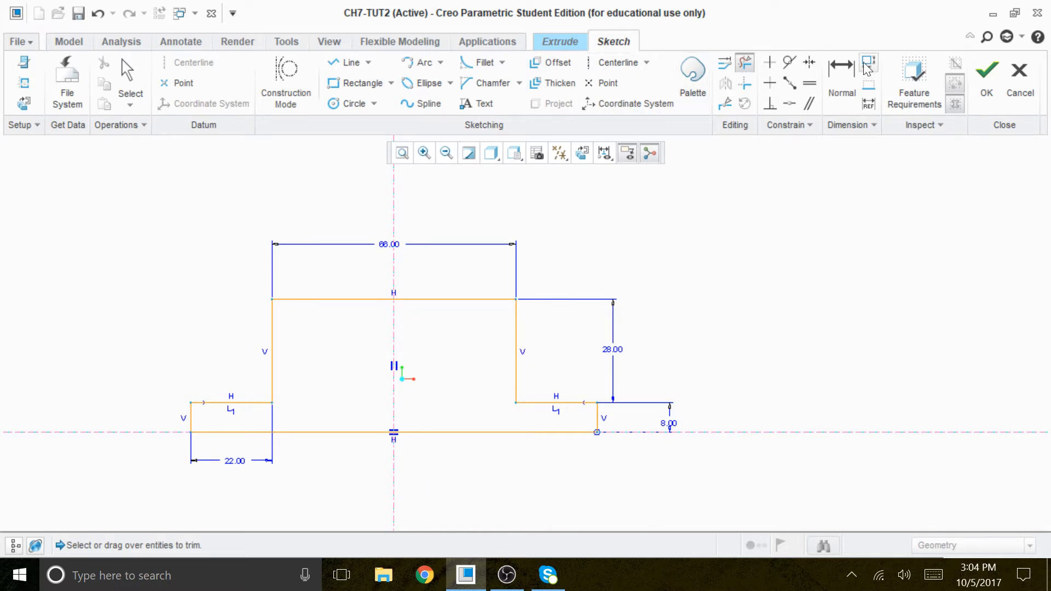
Step: Make the upper block's two lower corners symmetric about the vertical centerline, deleting the conflicting Equal lengths constraint
{"action": "left_click", "coordinate": [809, 61]}
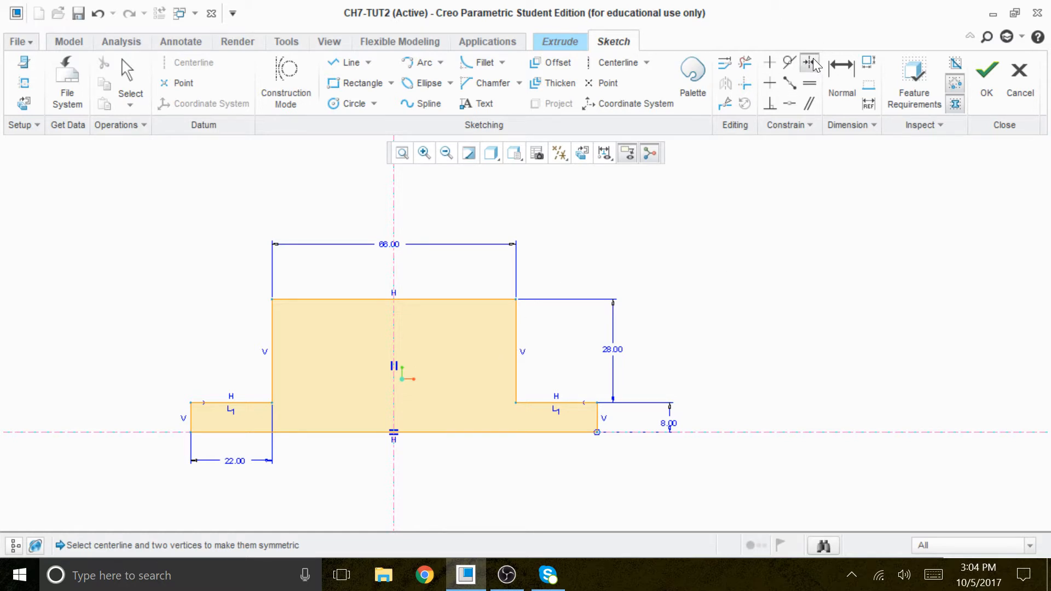
{"action": "left_click", "coordinate": [516, 402]}
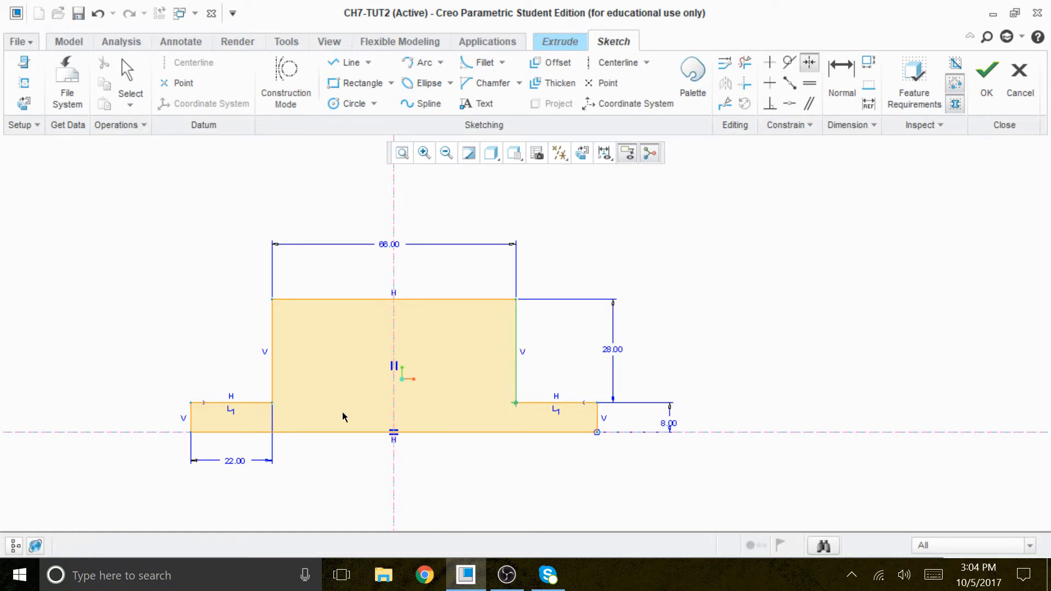
{"action": "left_click", "coordinate": [393, 337]}
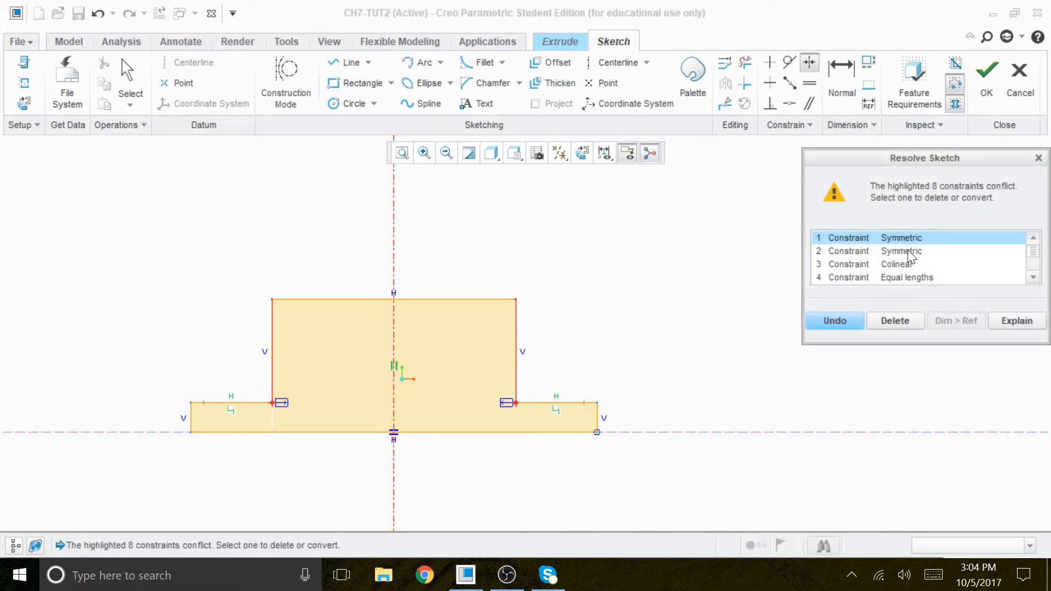
{"action": "left_click", "coordinate": [900, 277]}
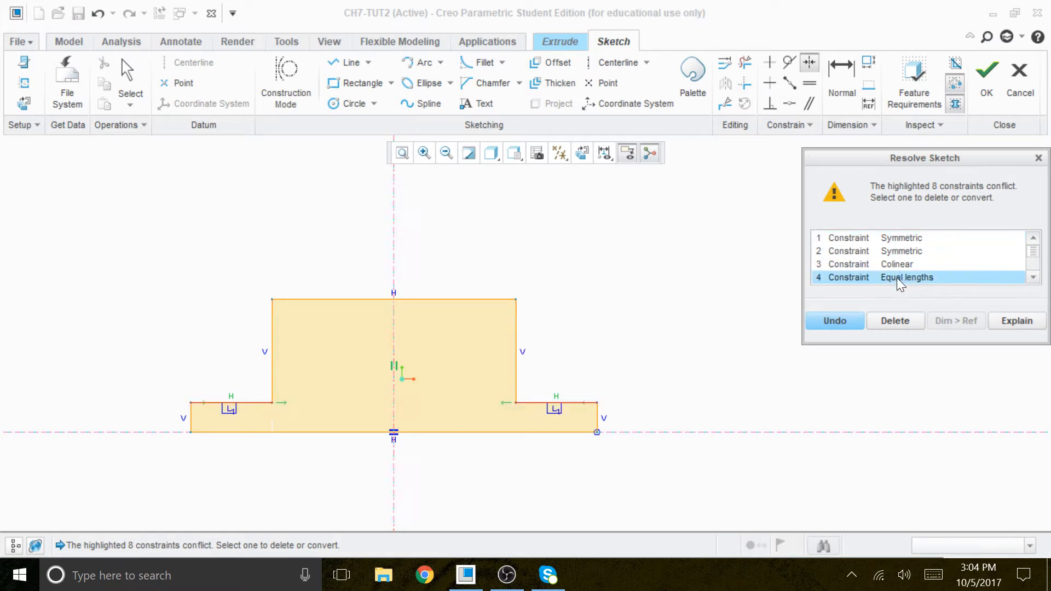
{"action": "left_click", "coordinate": [895, 321]}
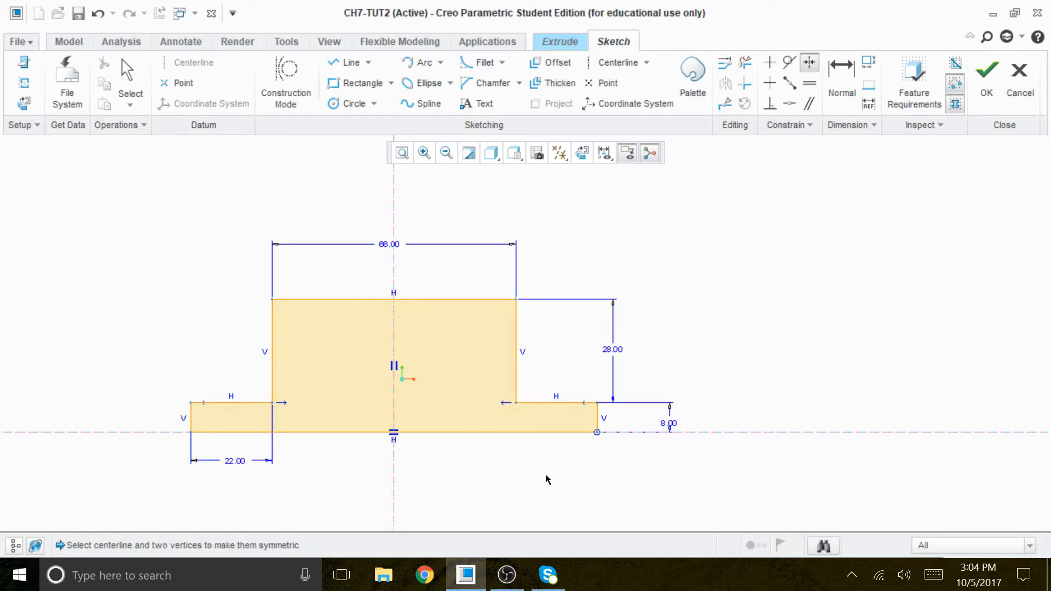
Step: Dimension the full width of the profile's bottom edge, deleting the conflicting 22.00 dimension
{"action": "left_click", "coordinate": [841, 91]}
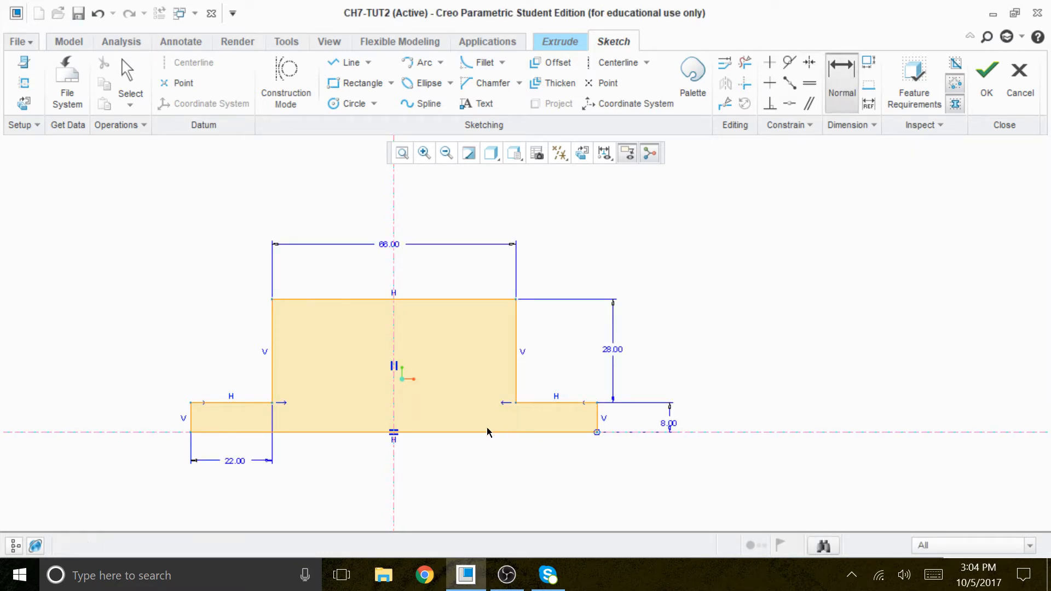
{"action": "middle_click", "coordinate": [432, 482]}
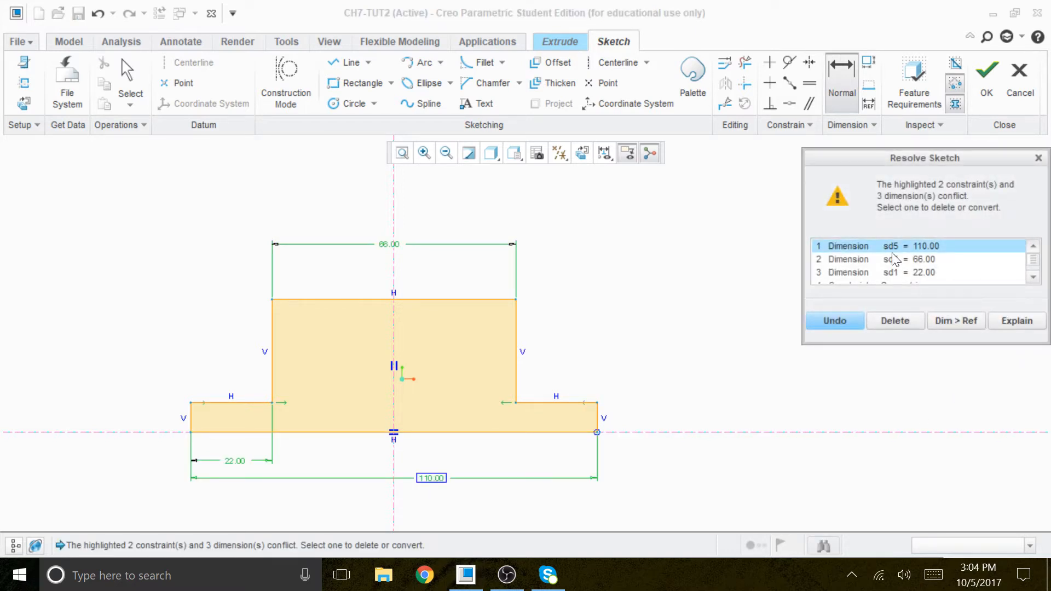
{"action": "left_click", "coordinate": [914, 272]}
{"action": "left_click", "coordinate": [894, 321]}
{"action": "middle_click", "coordinate": [832, 337]}
{"action": "scroll", "coordinate": [296, 439], "scroll_direction": "down", "scroll_amount": 1}
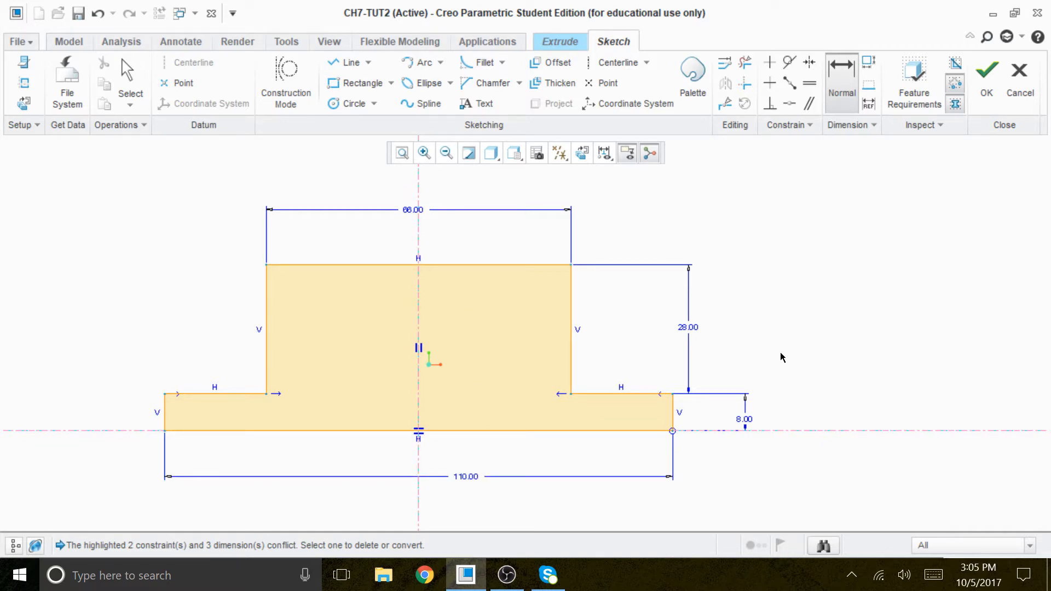
Step: Finish the sketch and extrude the stepped profile to a depth of 60
{"action": "left_click", "coordinate": [987, 74]}
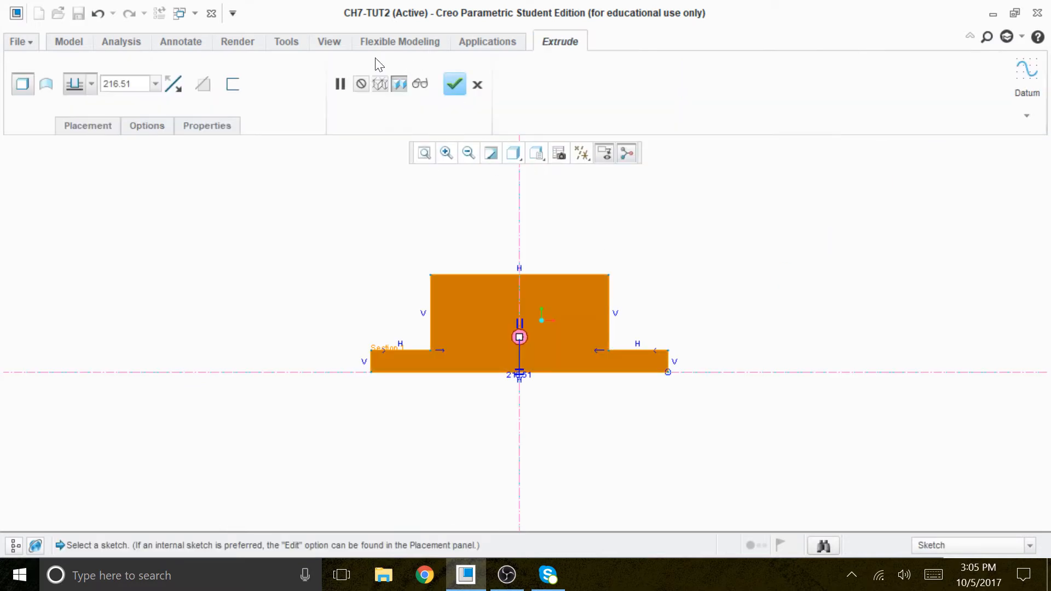
{"action": "double_click", "coordinate": [118, 83]}
{"action": "type", "text": "60"}
{"action": "key", "text": "Return"}
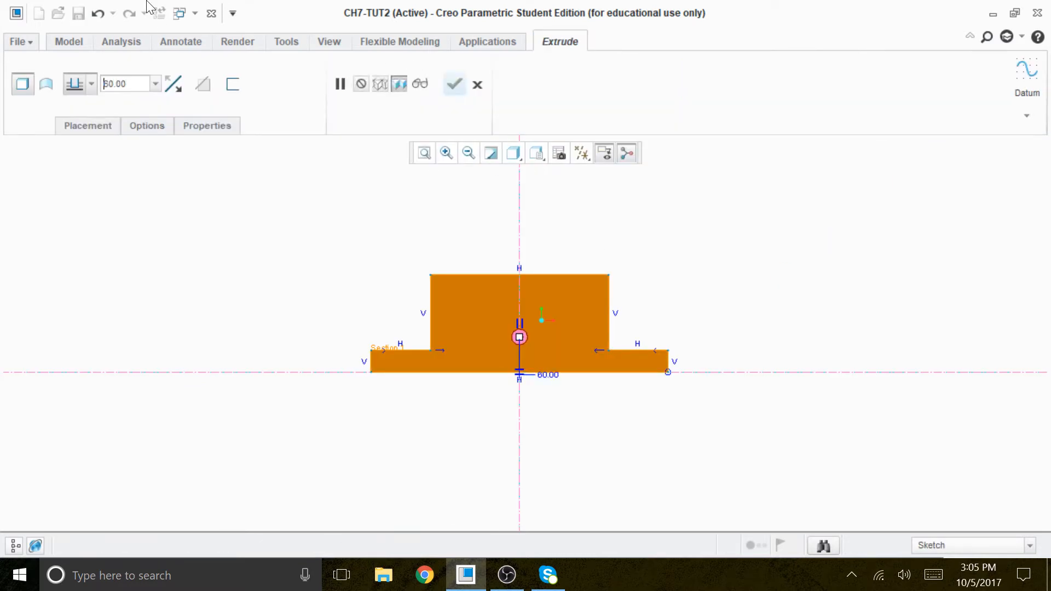
{"action": "mouse_move", "coordinate": [668, 242]}
{"action": "middle_mouse_down"}
{"action": "mouse_move", "coordinate": [636, 268]}
{"action": "mouse_move", "coordinate": [690, 258]}
{"action": "mouse_move", "coordinate": [643, 293]}
{"action": "mouse_move", "coordinate": [664, 281]}
{"action": "middle_mouse_up"}
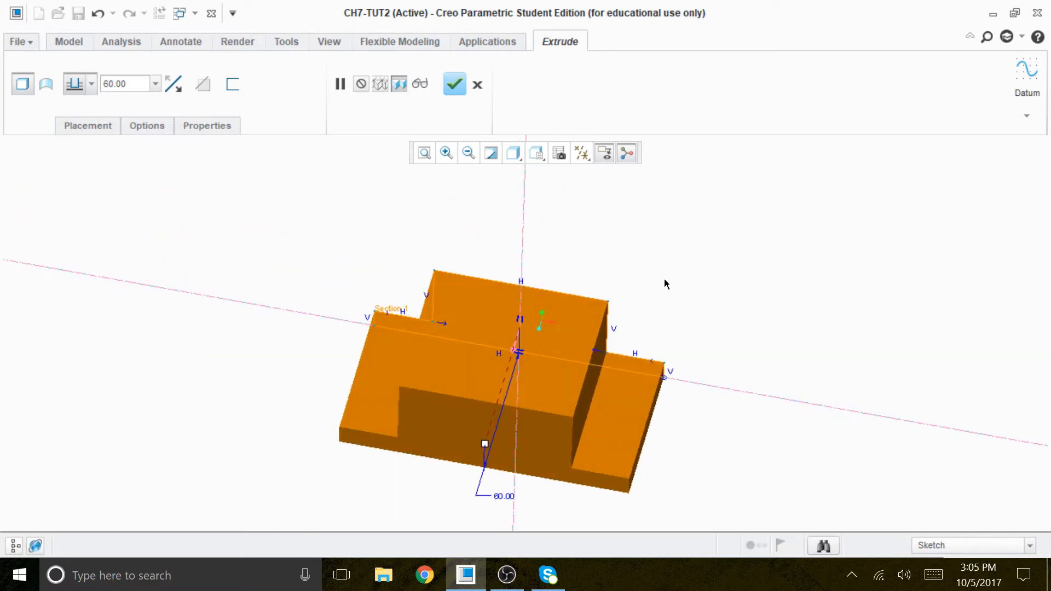
{"action": "left_click", "coordinate": [454, 84]}
{"action": "left_click", "coordinate": [763, 253]}
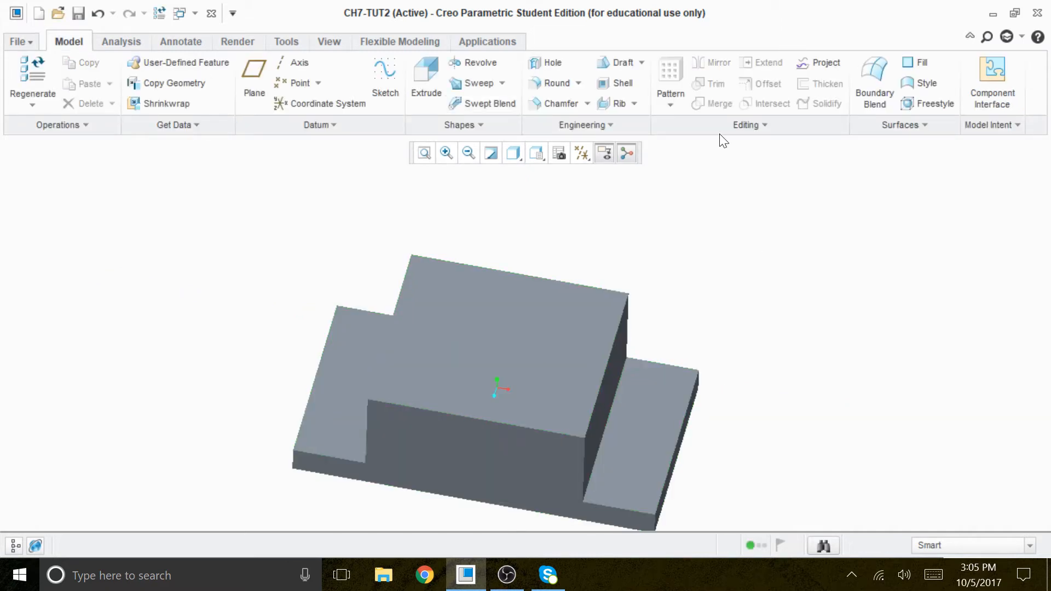
Step: Round all four edges of the raised block's top face with a radius of 5
{"action": "left_click", "coordinate": [555, 82]}
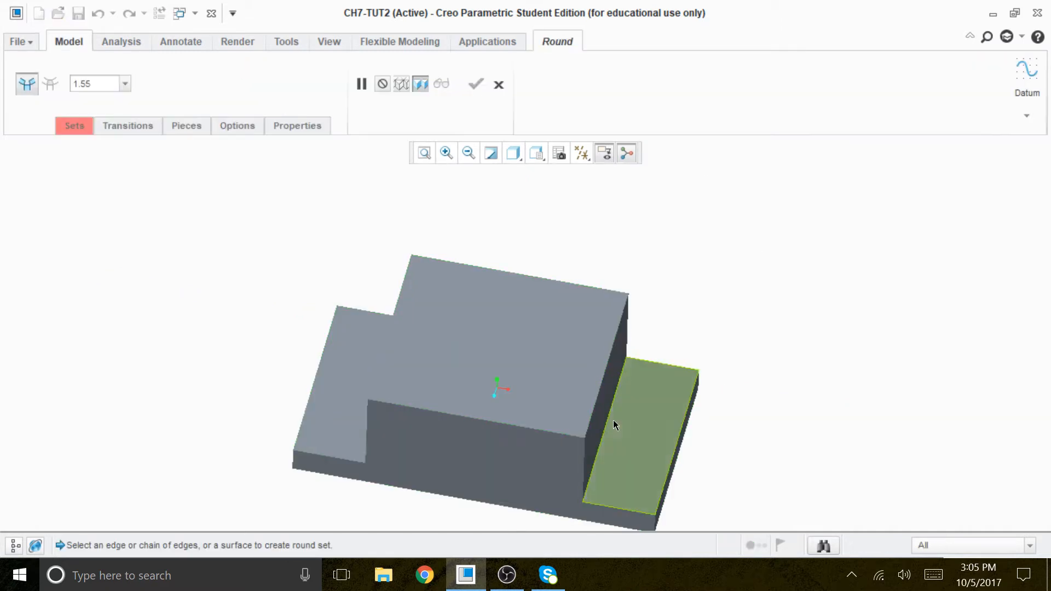
{"action": "left_click", "coordinate": [600, 393]}
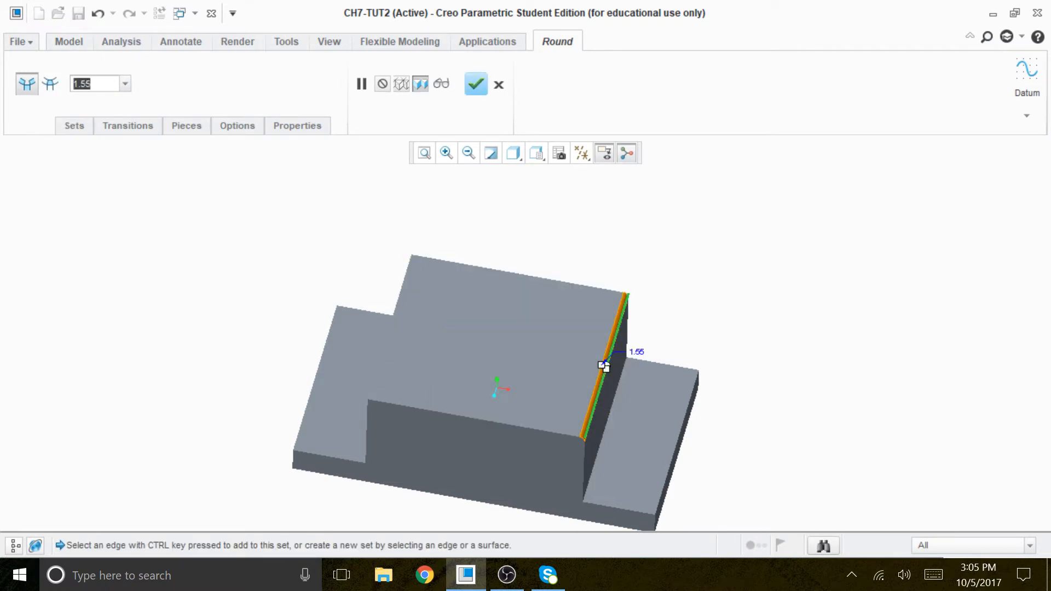
{"action": "type", "text": "5"}
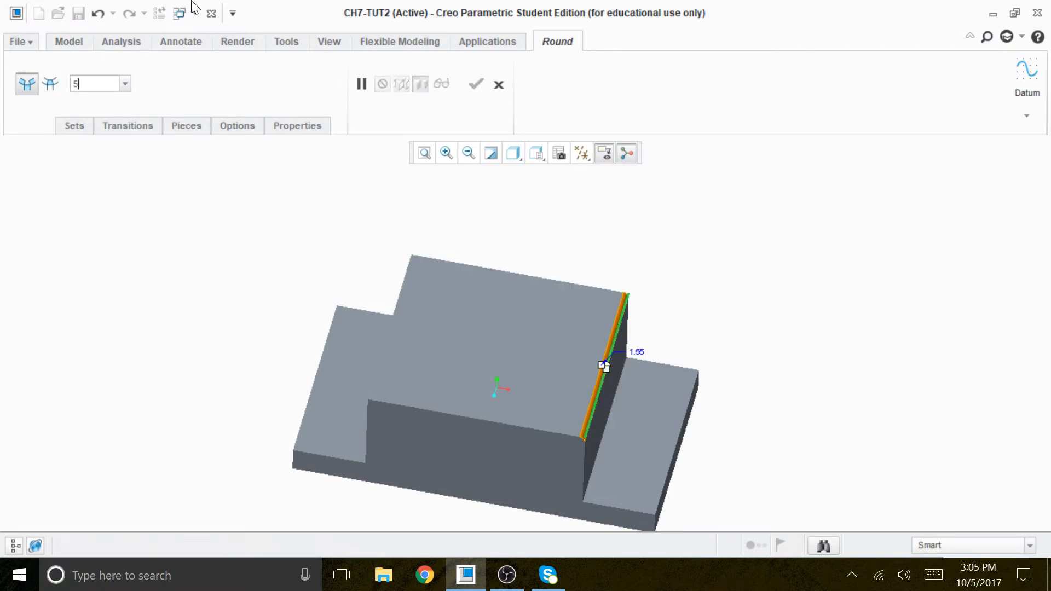
{"action": "key", "text": "Return"}
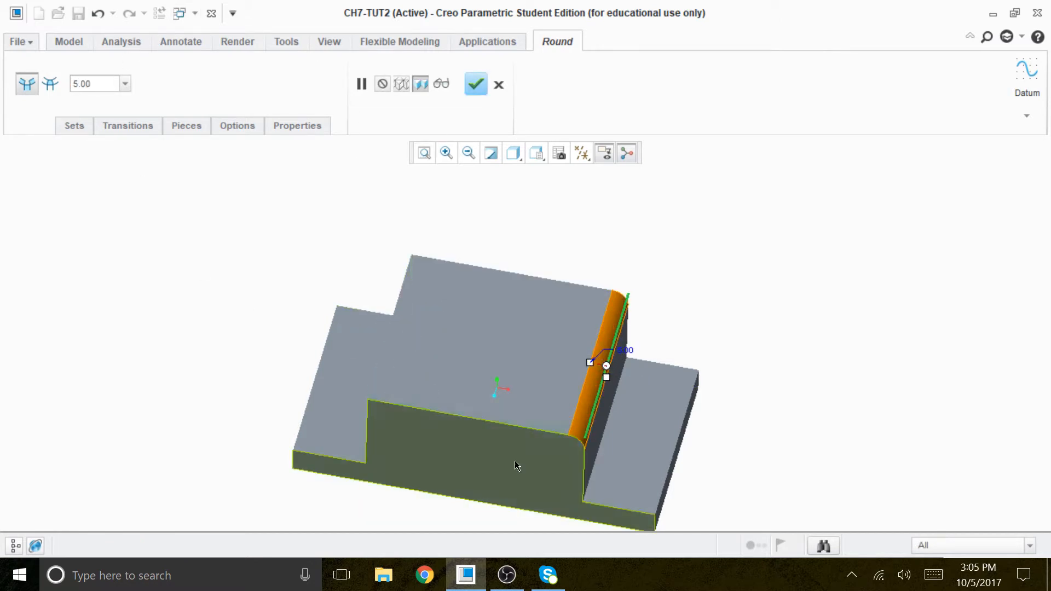
{"action": "left_click", "coordinate": [527, 432], "text": "ctrl"}
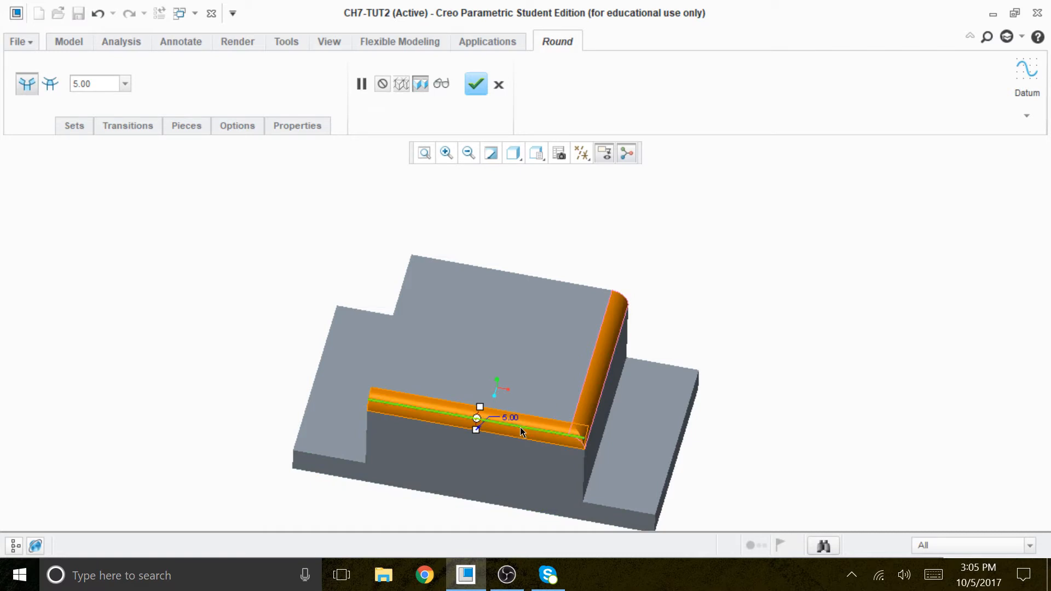
{"action": "left_click", "coordinate": [380, 356], "text": "ctrl"}
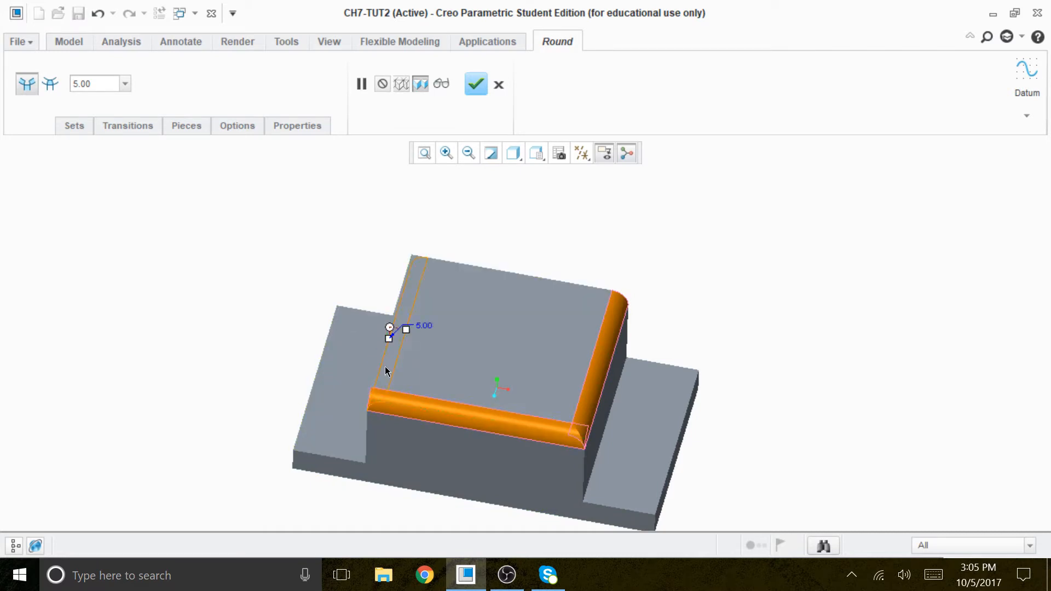
{"action": "middle_click_drag", "start_coordinate": [704, 326], "coordinate": [547, 319]}
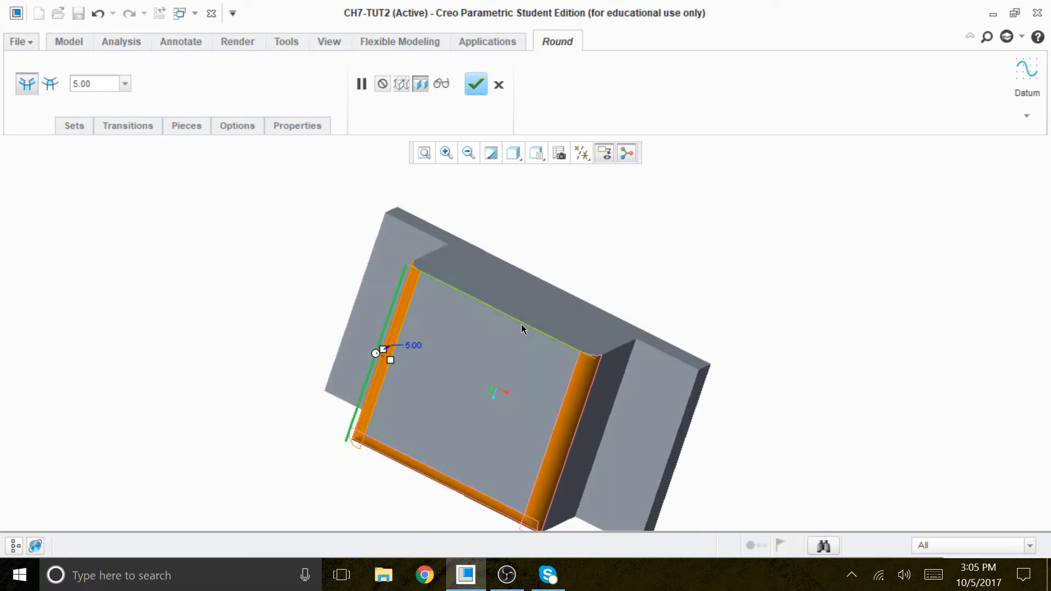
{"action": "left_click", "coordinate": [526, 323], "text": "ctrl"}
{"action": "middle_click_drag", "start_coordinate": [720, 330], "coordinate": [781, 277]}
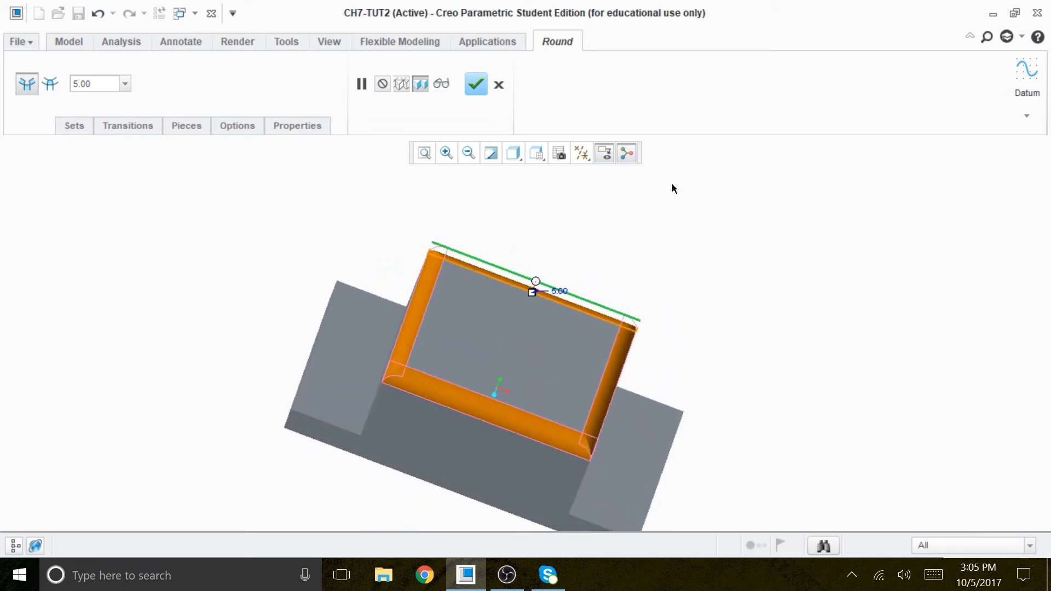
{"action": "left_click", "coordinate": [474, 85]}
{"action": "left_click", "coordinate": [762, 326]}
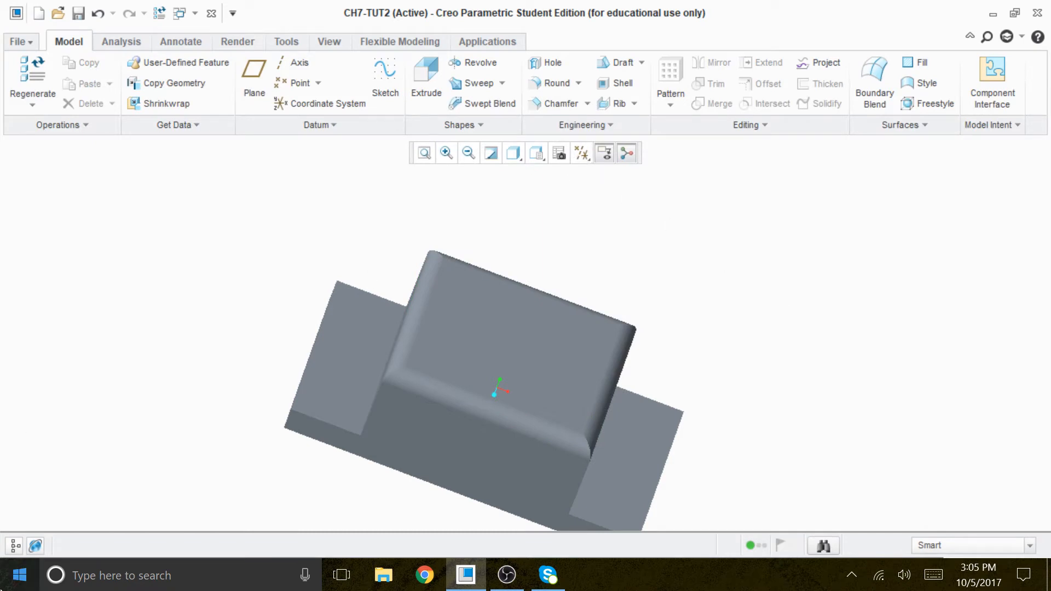
Step: Show the model tree, open the definition of Extrude 1 for editing, and turn on the display of datum planes
{"action": "left_click", "coordinate": [14, 545]}
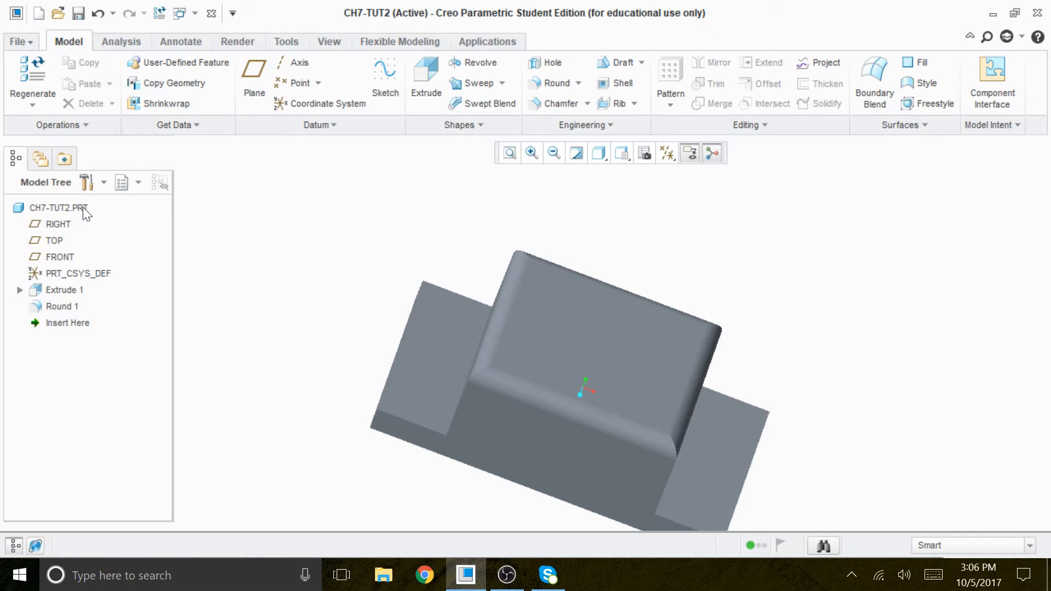
{"action": "left_click", "coordinate": [69, 290]}
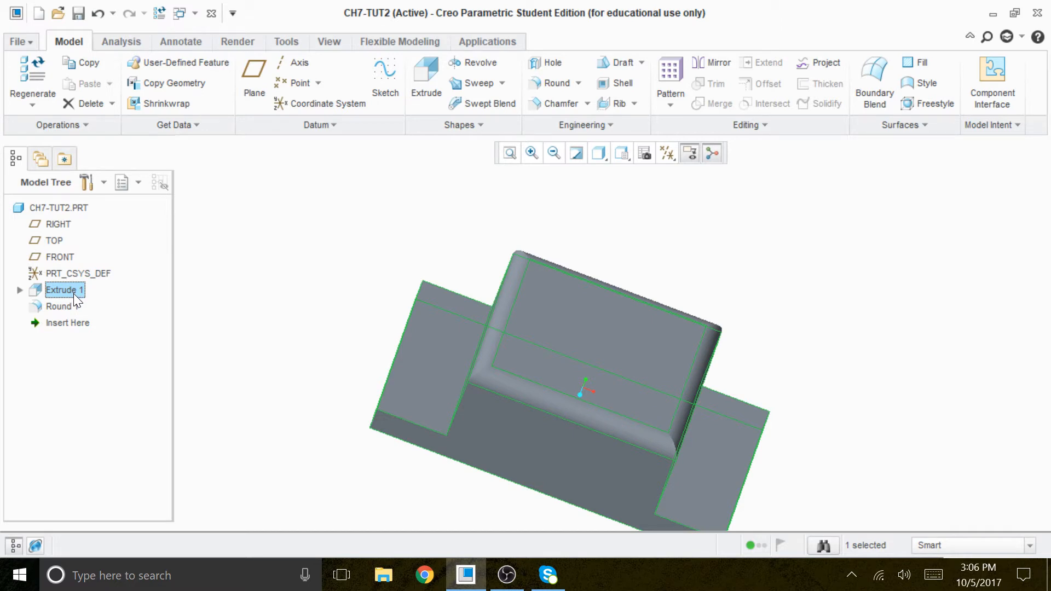
{"action": "right_click", "coordinate": [73, 293]}
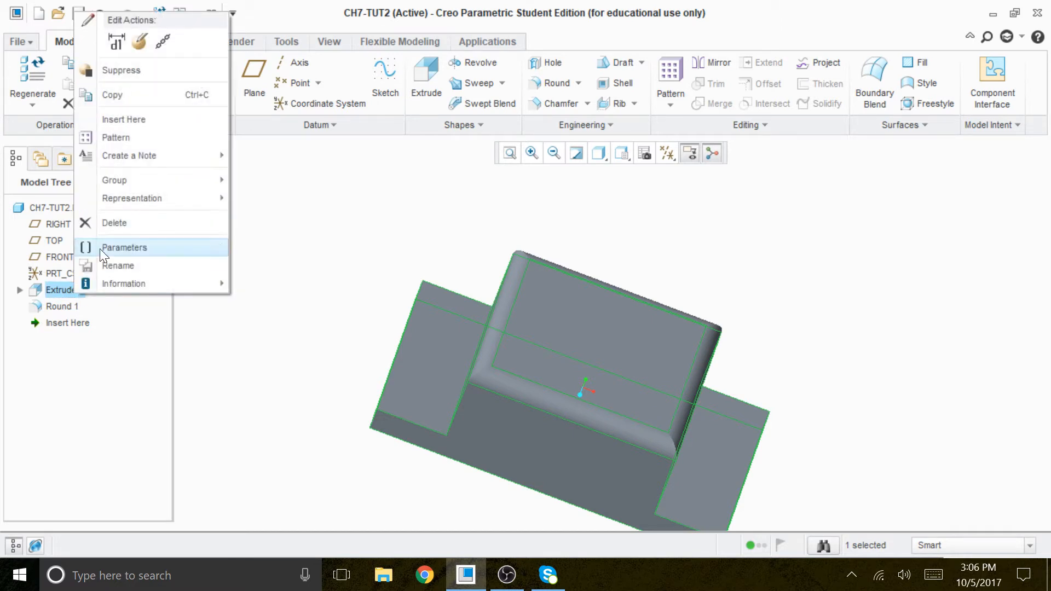
{"action": "left_click", "coordinate": [137, 46]}
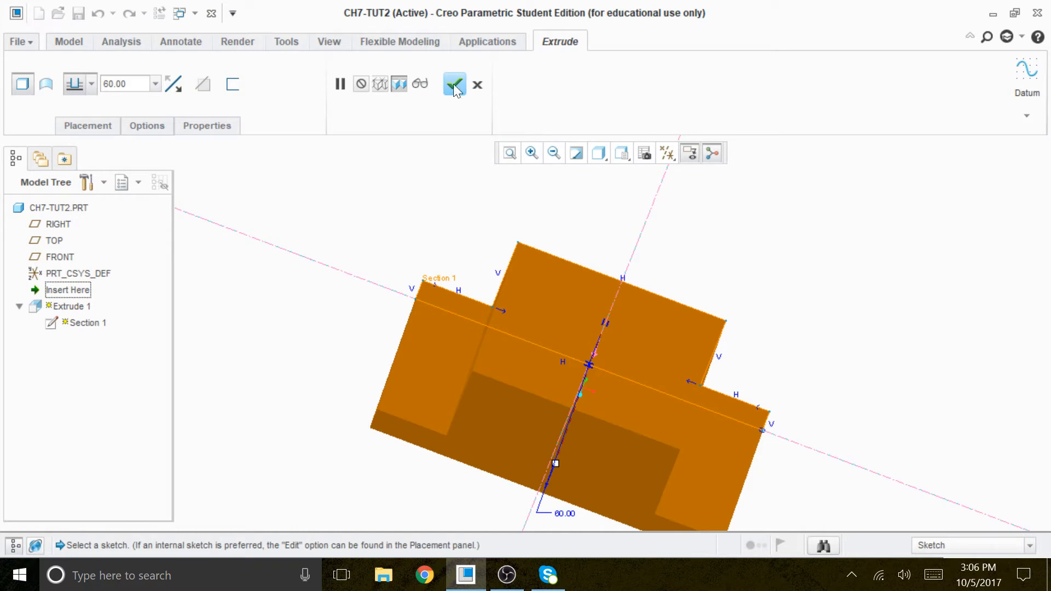
{"action": "left_click", "coordinate": [667, 154]}
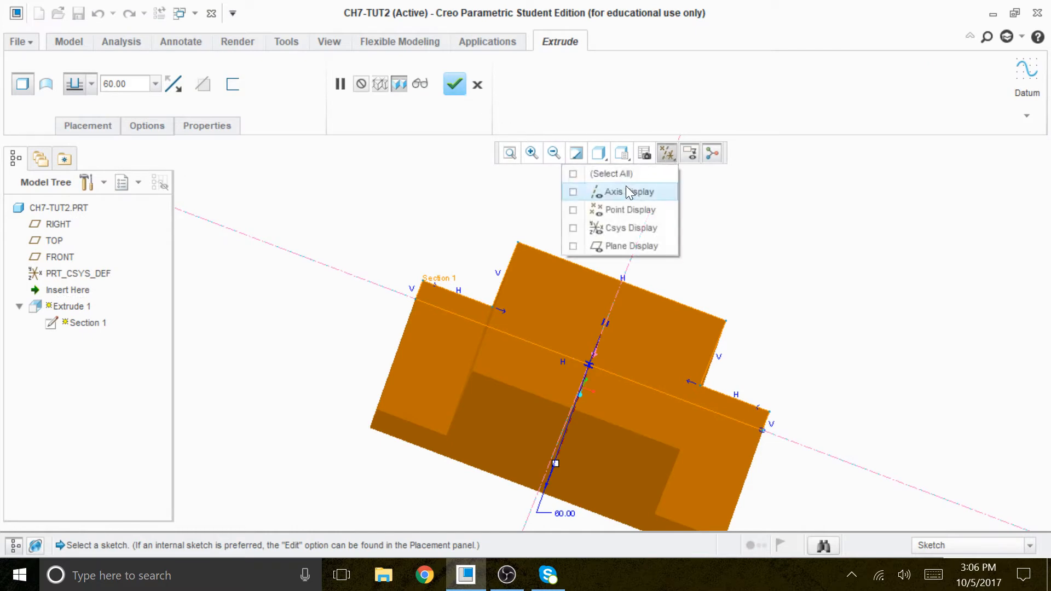
{"action": "left_click", "coordinate": [611, 245]}
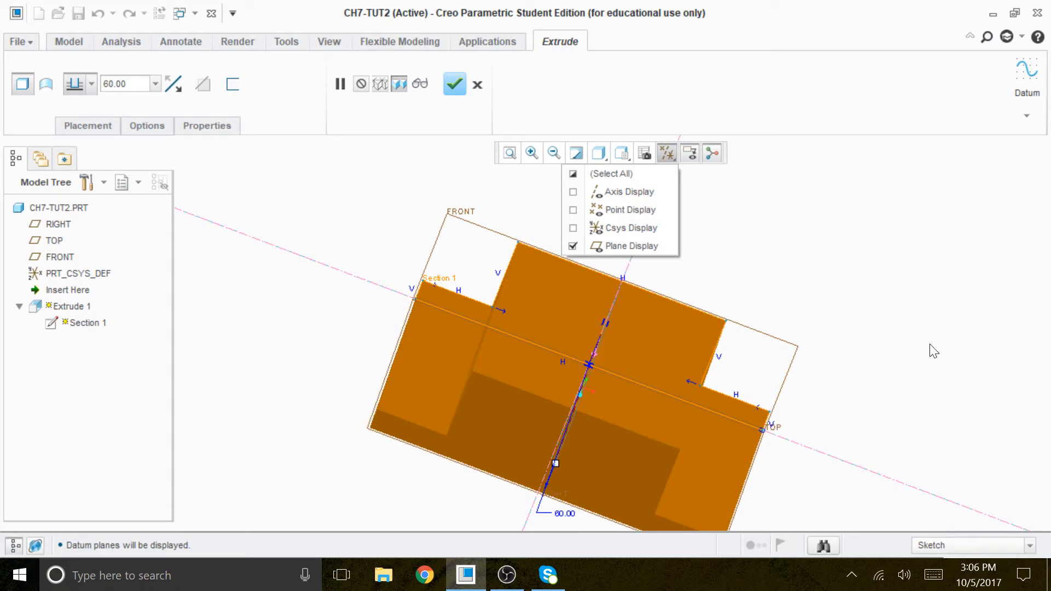
{"action": "middle_click_drag", "start_coordinate": [852, 344], "coordinate": [814, 317]}
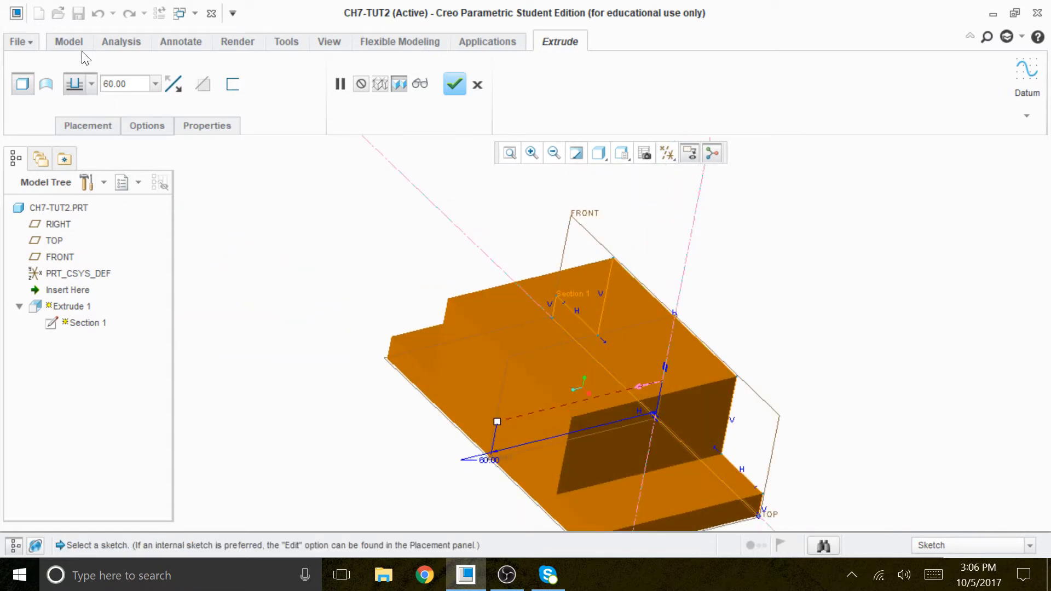
Step: Change Extrude 1 to extend symmetrically on both sides of the sketch plane and complete the redefinition
{"action": "left_click", "coordinate": [91, 84]}
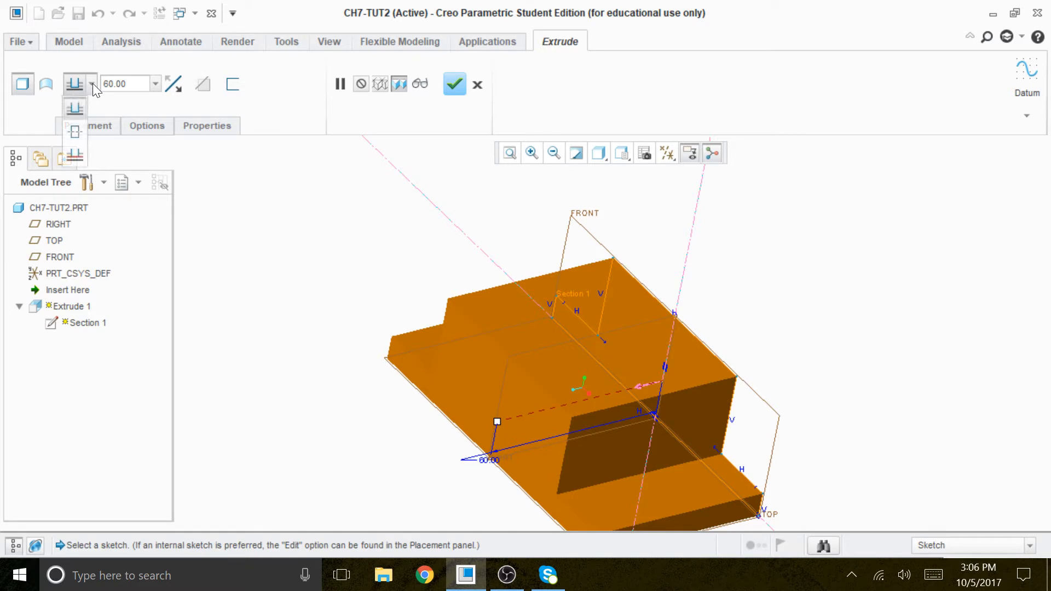
{"action": "left_click", "coordinate": [76, 134]}
{"action": "middle_click_drag", "start_coordinate": [860, 366], "coordinate": [830, 361]}
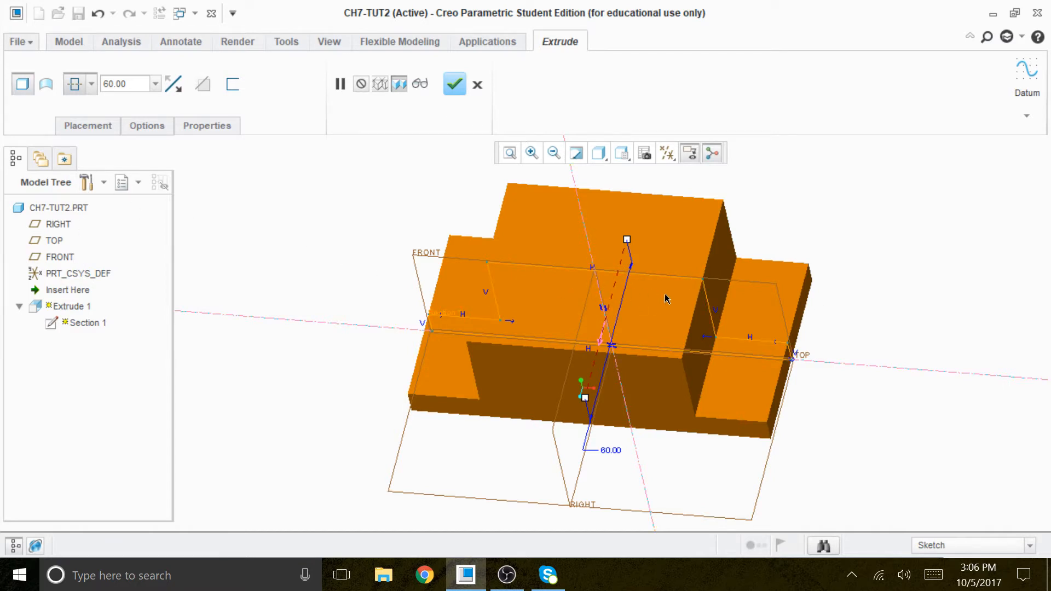
{"action": "left_click", "coordinate": [456, 85]}
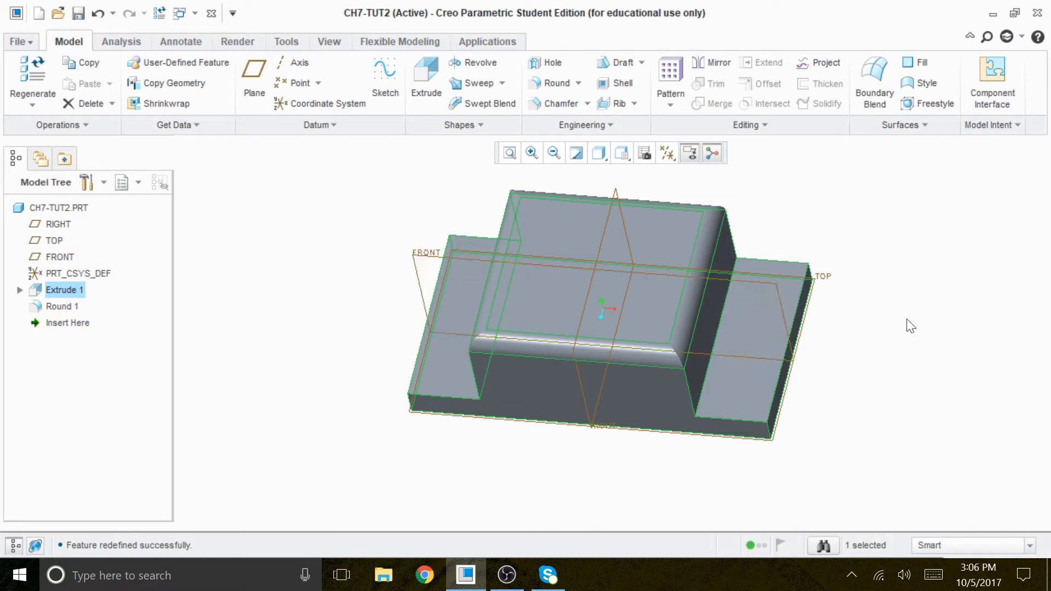
Step: Start a profile rib and define its internal sketch on the FRONT plane, with RIGHT as the right-facing orientation reference
{"action": "left_click", "coordinate": [813, 189]}
{"action": "scroll", "coordinate": [819, 271], "scroll_direction": "up", "scroll_amount": 3}
{"action": "scroll", "coordinate": [814, 277], "scroll_direction": "down", "scroll_amount": 4}
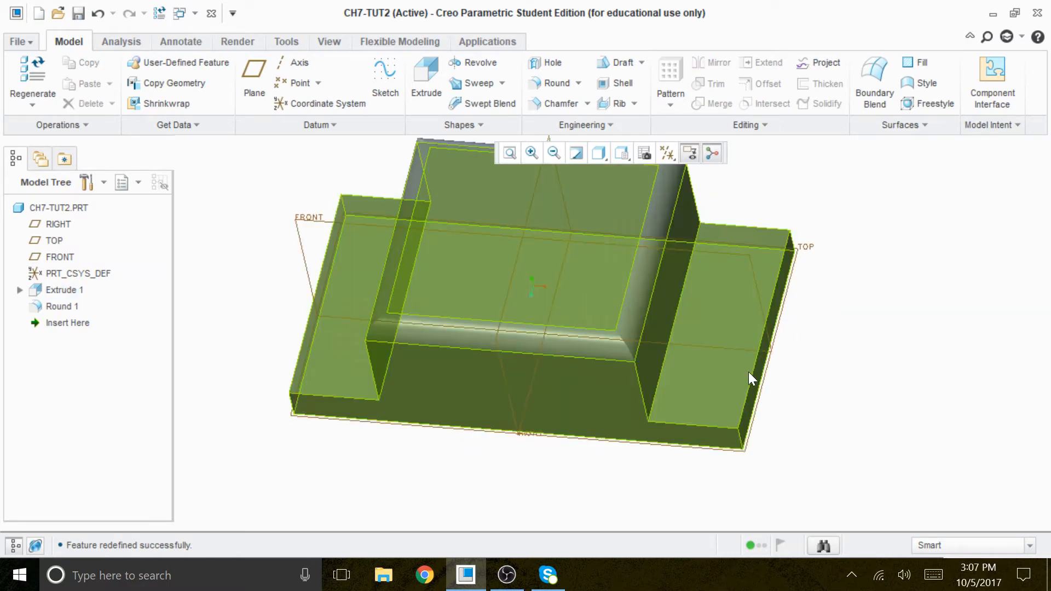
{"action": "middle_click_drag", "start_coordinate": [848, 352], "coordinate": [855, 339]}
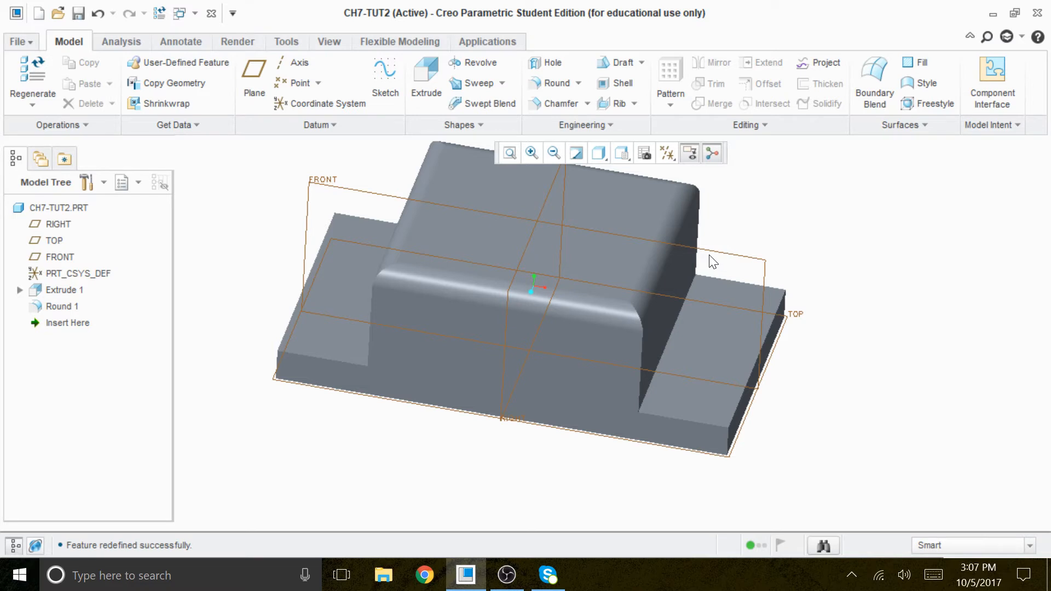
{"action": "left_click", "coordinate": [633, 102]}
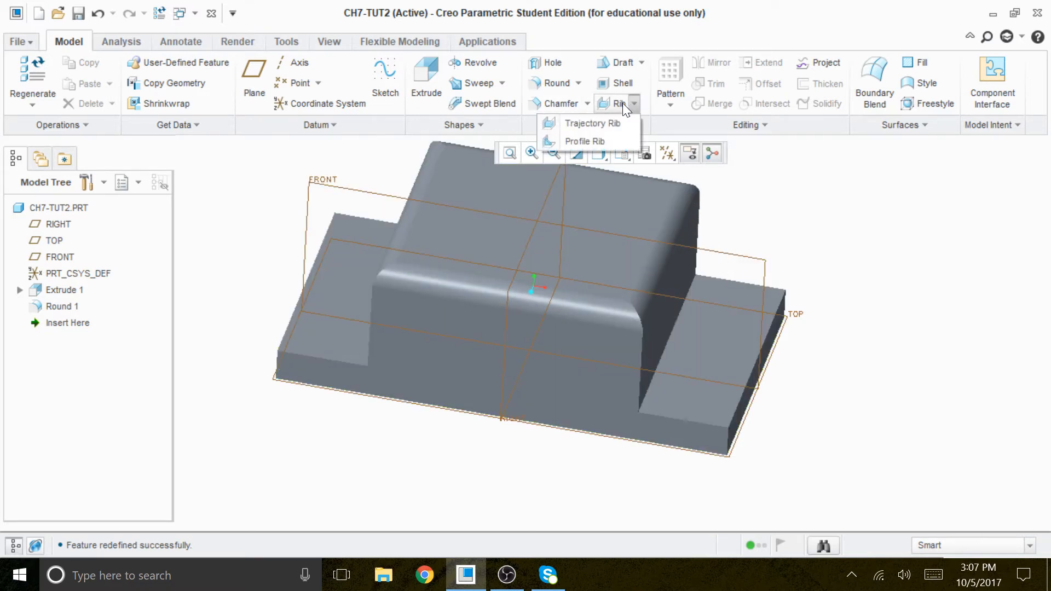
{"action": "left_click", "coordinate": [579, 142]}
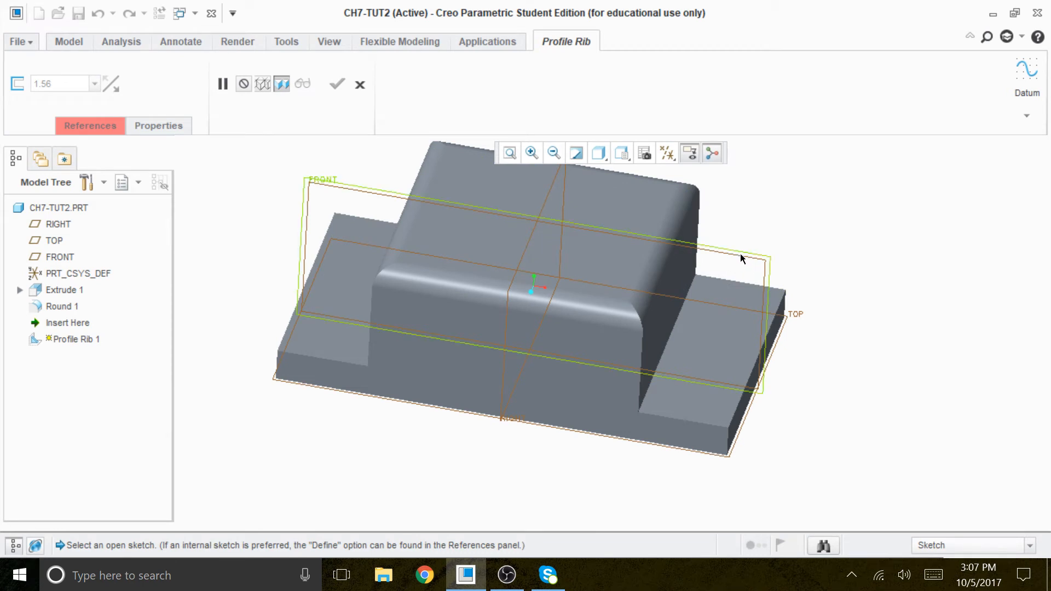
{"action": "left_click", "coordinate": [94, 126]}
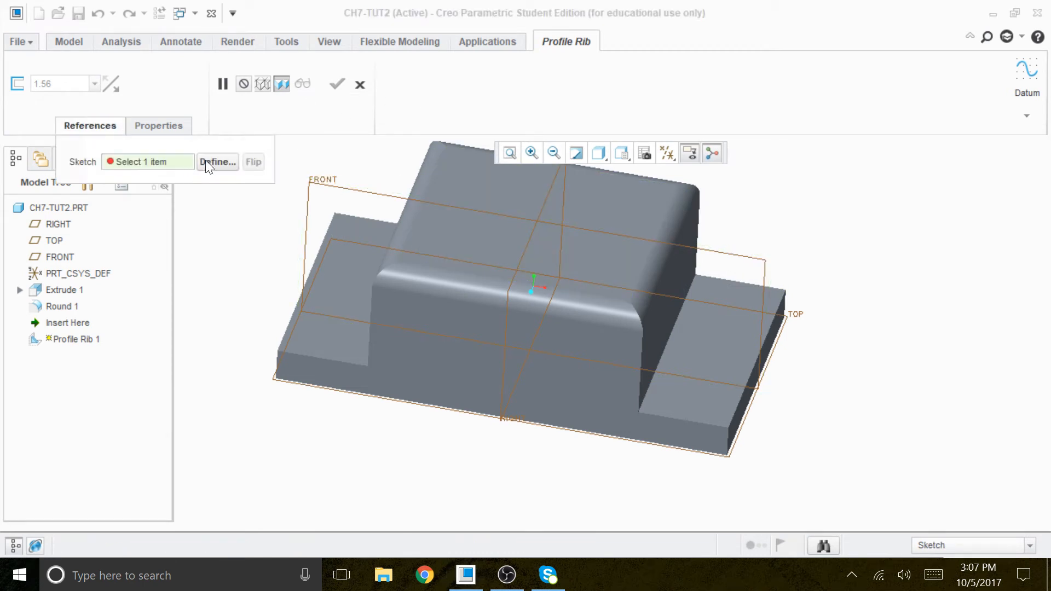
{"action": "left_click", "coordinate": [208, 160]}
{"action": "left_click", "coordinate": [743, 261]}
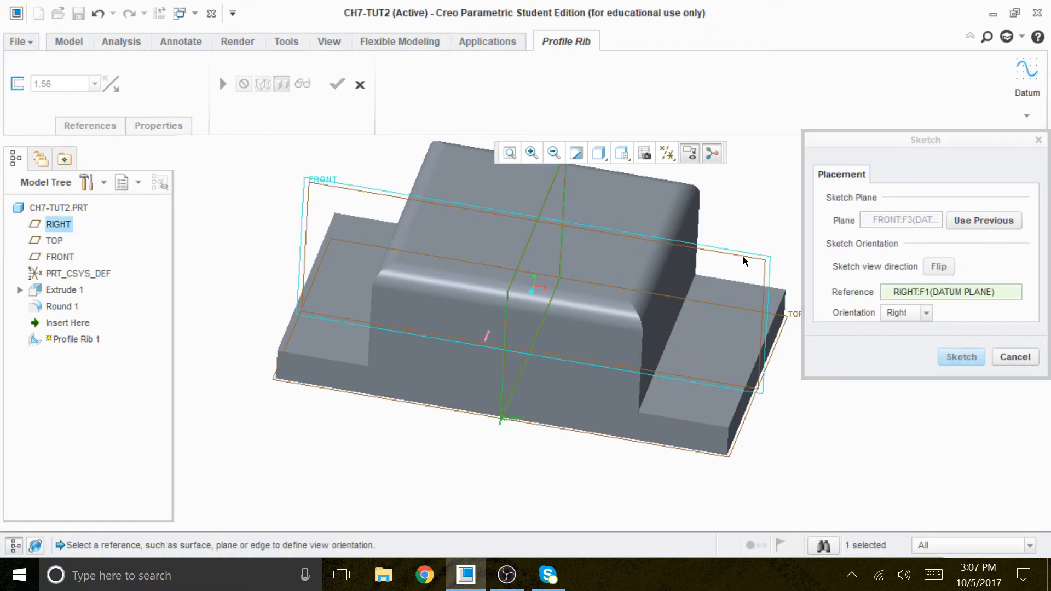
{"action": "left_click", "coordinate": [965, 357]}
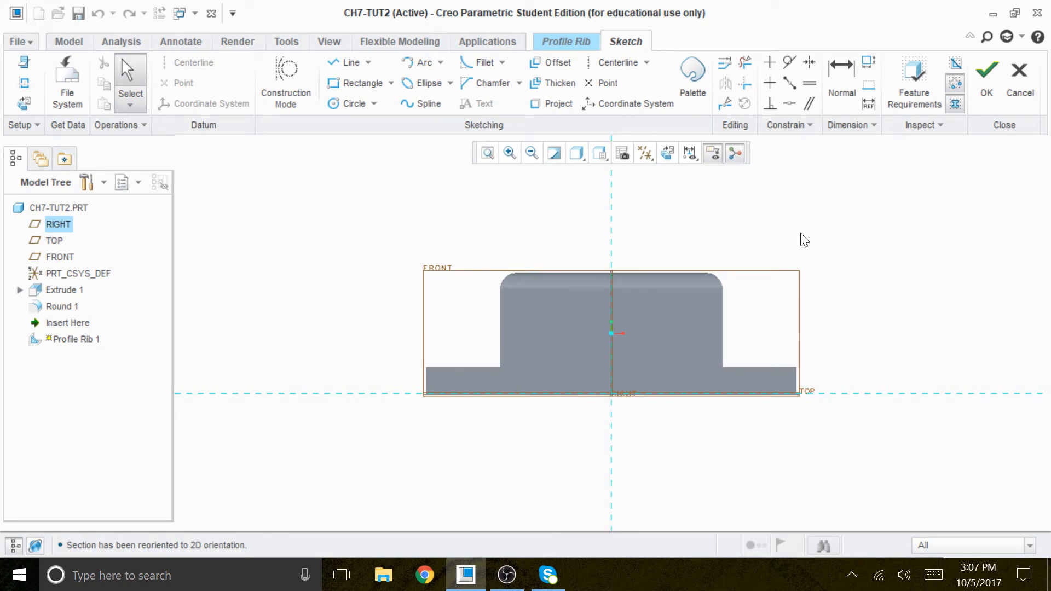
Step: Hide the datum planes in the rib sketch
{"action": "left_click", "coordinate": [644, 153]}
{"action": "left_click", "coordinate": [622, 175]}
{"action": "left_click", "coordinate": [621, 175]}
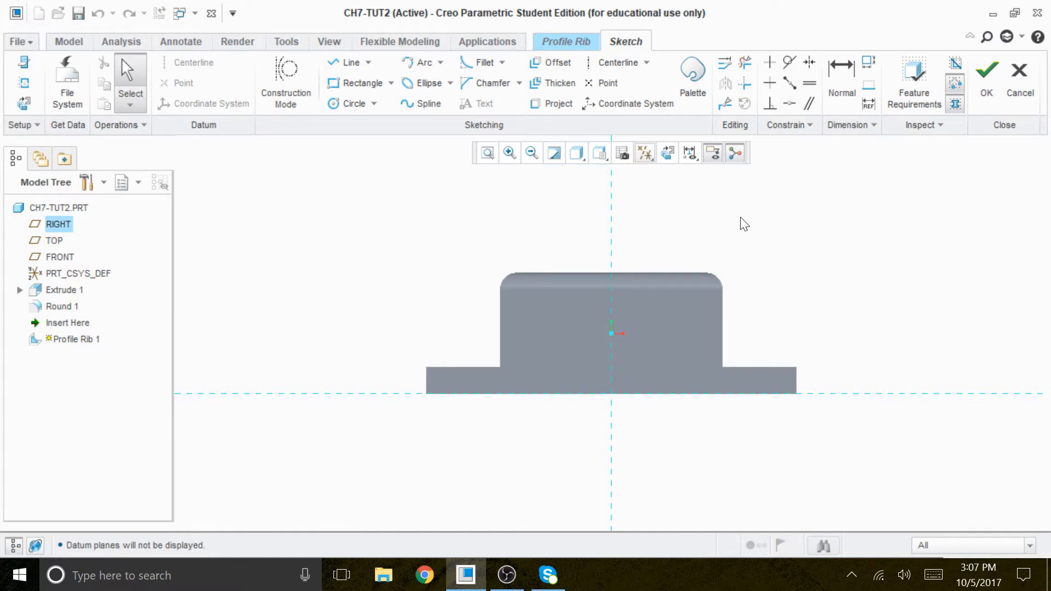
Step: Project the raised block's right corner arc and the top edge of the right flange into the sketch
{"action": "left_click", "coordinate": [558, 104]}
{"action": "left_click", "coordinate": [719, 279]}
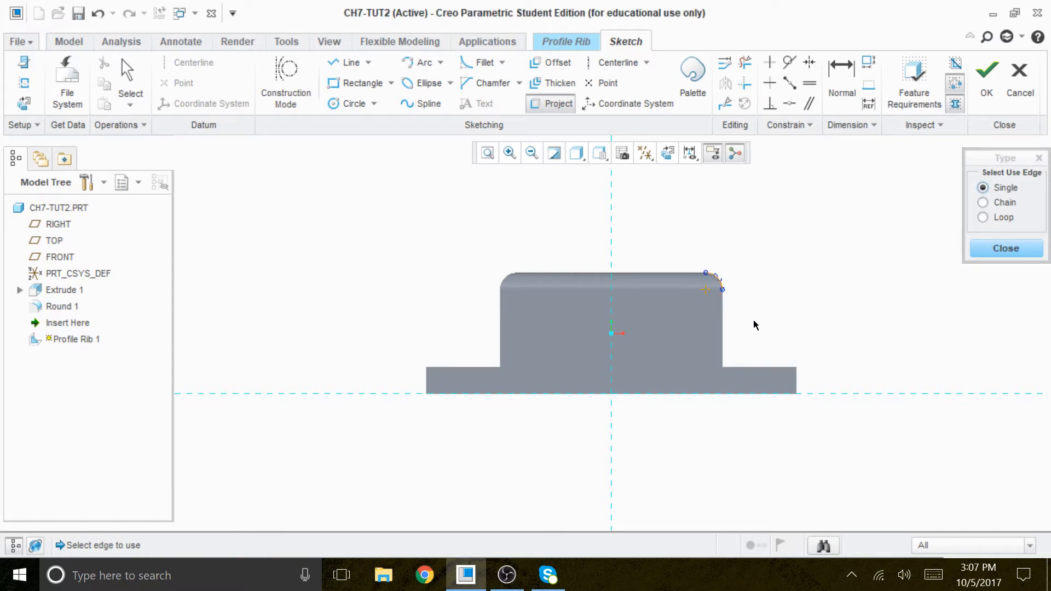
{"action": "left_click", "coordinate": [790, 375]}
{"action": "scroll", "coordinate": [673, 287], "scroll_direction": "up", "scroll_amount": 3}
{"action": "scroll", "coordinate": [869, 375], "scroll_direction": "up", "scroll_amount": 1}
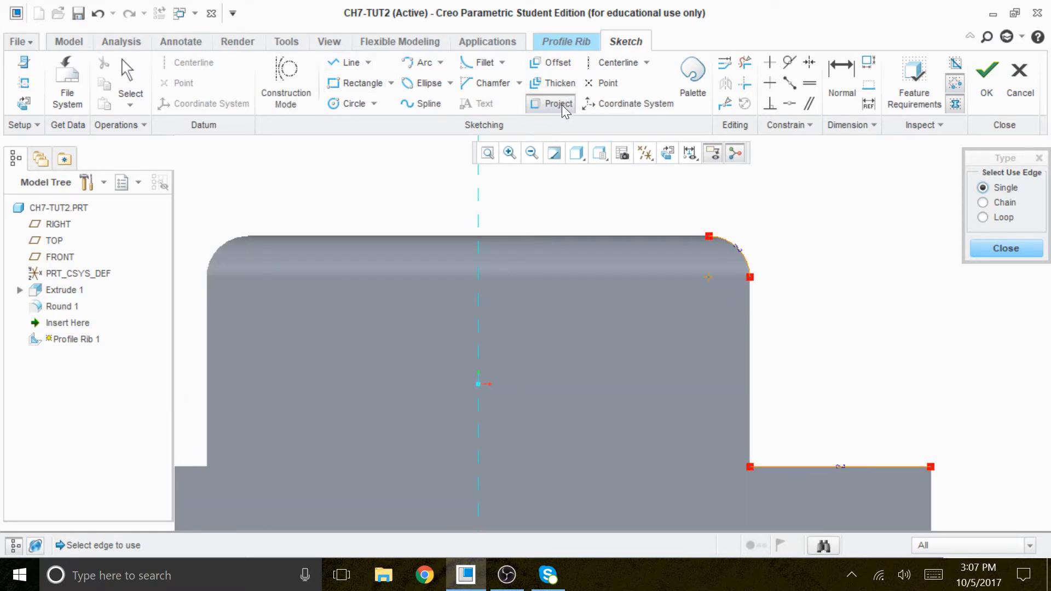
Step: Draw a sloped line from the outer end of the right flange's top edge to a tangent point on the projected corner arc
{"action": "left_click", "coordinate": [350, 63]}
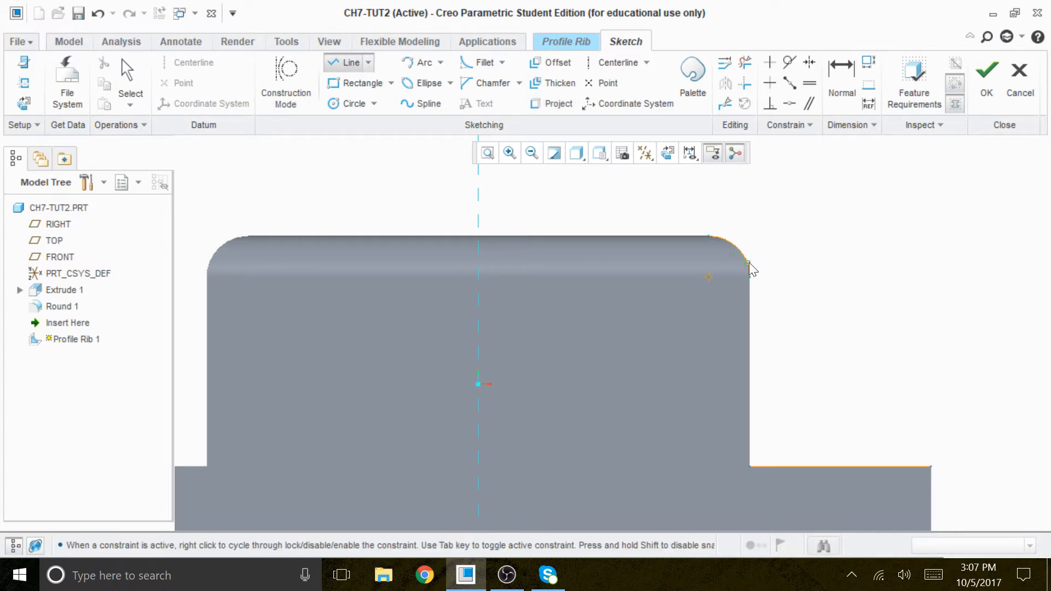
{"action": "left_click", "coordinate": [931, 467]}
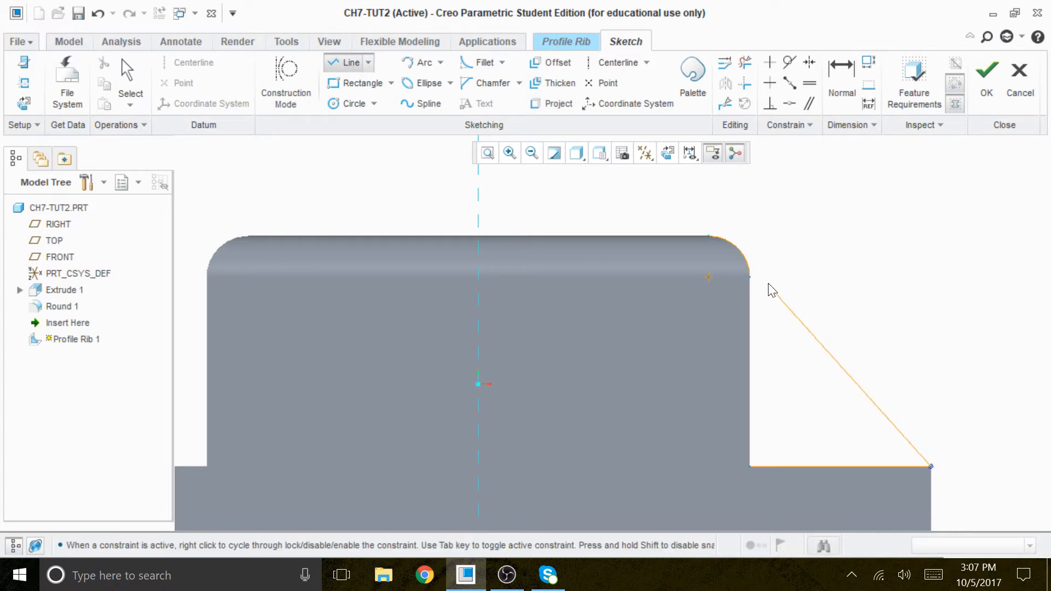
{"action": "left_click", "coordinate": [737, 247]}
{"action": "middle_click", "coordinate": [803, 224]}
{"action": "middle_click", "coordinate": [803, 224]}
{"action": "scroll", "coordinate": [809, 301], "scroll_direction": "down", "scroll_amount": 2}
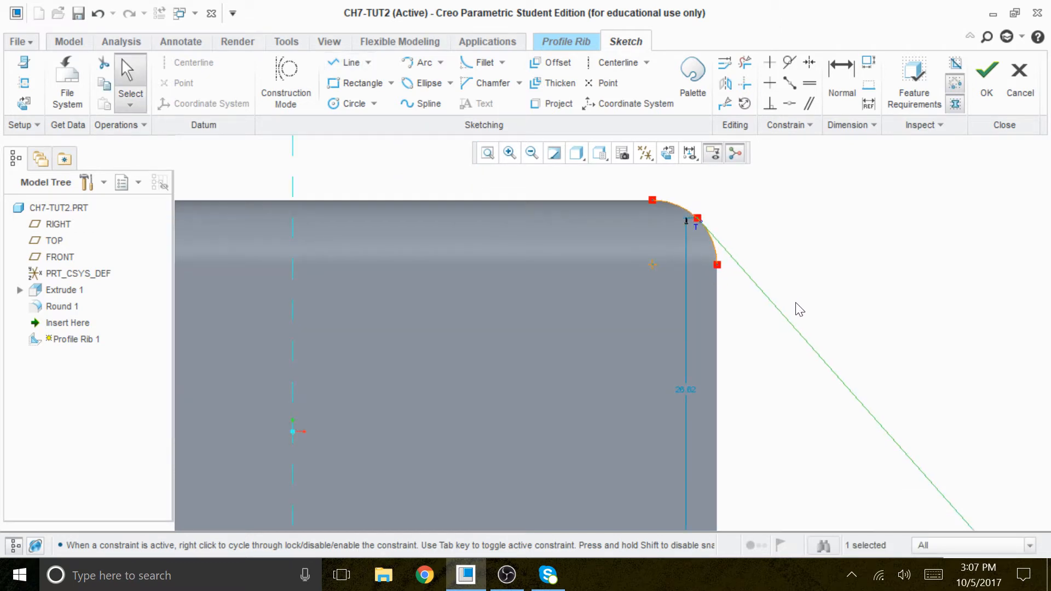
Step: Trim away the projected corner arc on both sides of the sloped line's upper endpoint
{"action": "scroll", "coordinate": [752, 366], "scroll_direction": "up", "scroll_amount": 1}
{"action": "scroll", "coordinate": [758, 404], "scroll_direction": "up", "scroll_amount": 1}
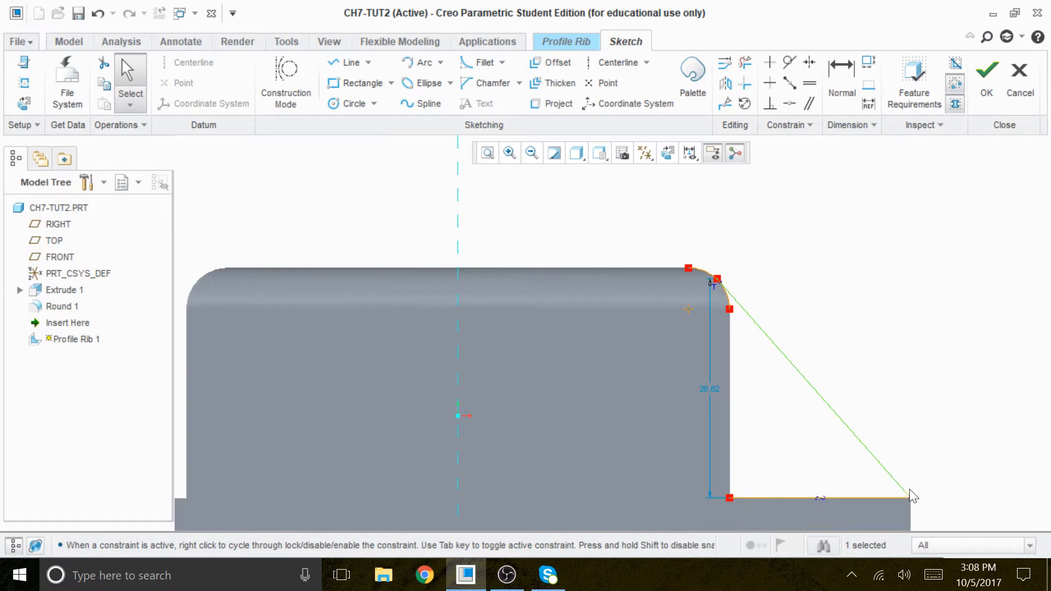
{"action": "left_click", "coordinate": [744, 62]}
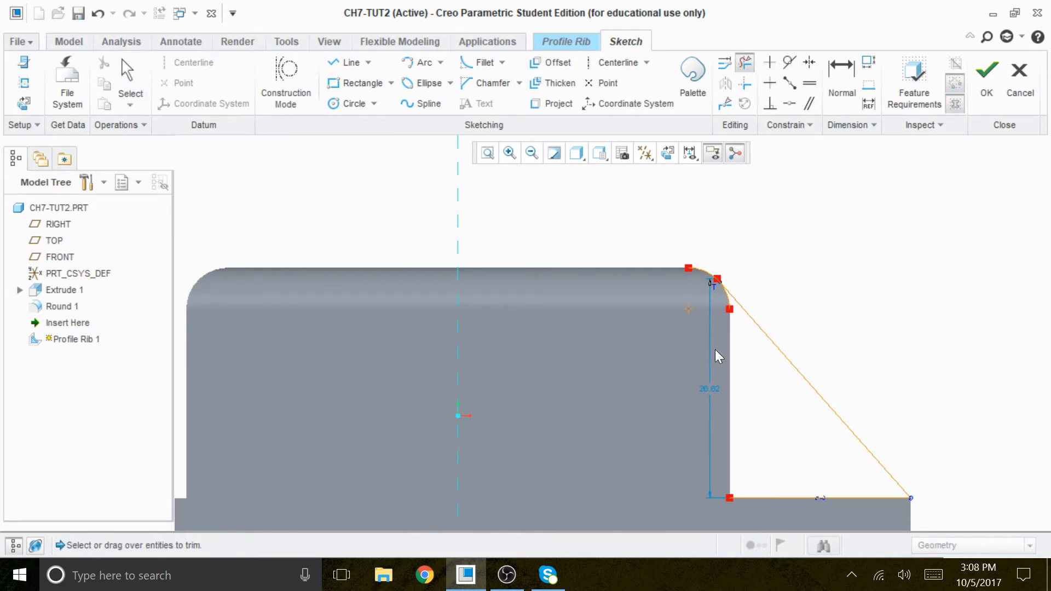
{"action": "scroll", "coordinate": [734, 301], "scroll_direction": "down", "scroll_amount": 2}
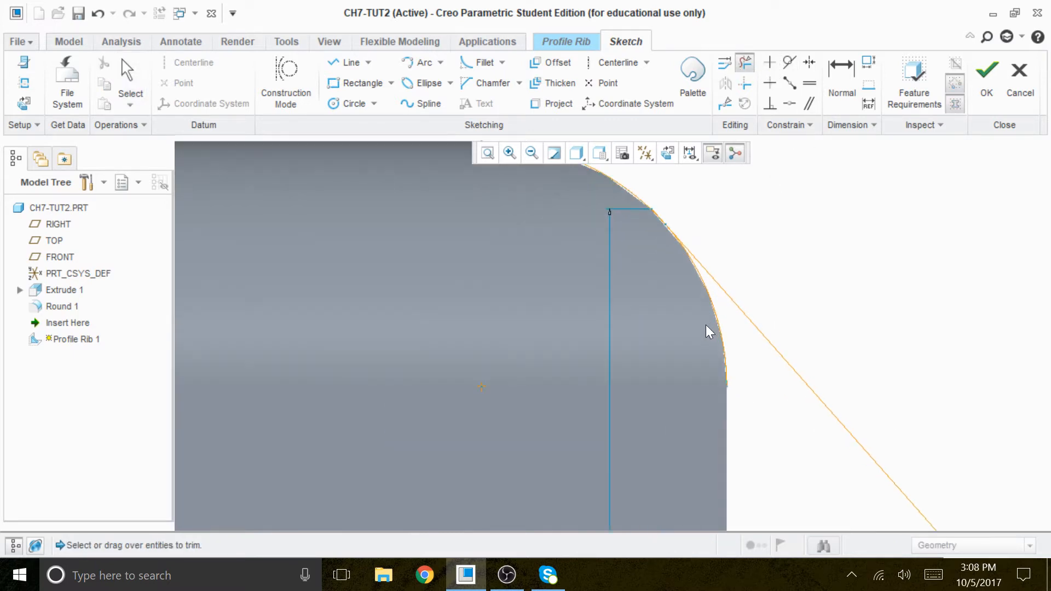
{"action": "scroll", "coordinate": [656, 390], "scroll_direction": "up", "scroll_amount": 2}
{"action": "left_click_drag", "start_coordinate": [637, 214], "coordinate": [583, 288]}
{"action": "middle_click", "coordinate": [813, 305]}
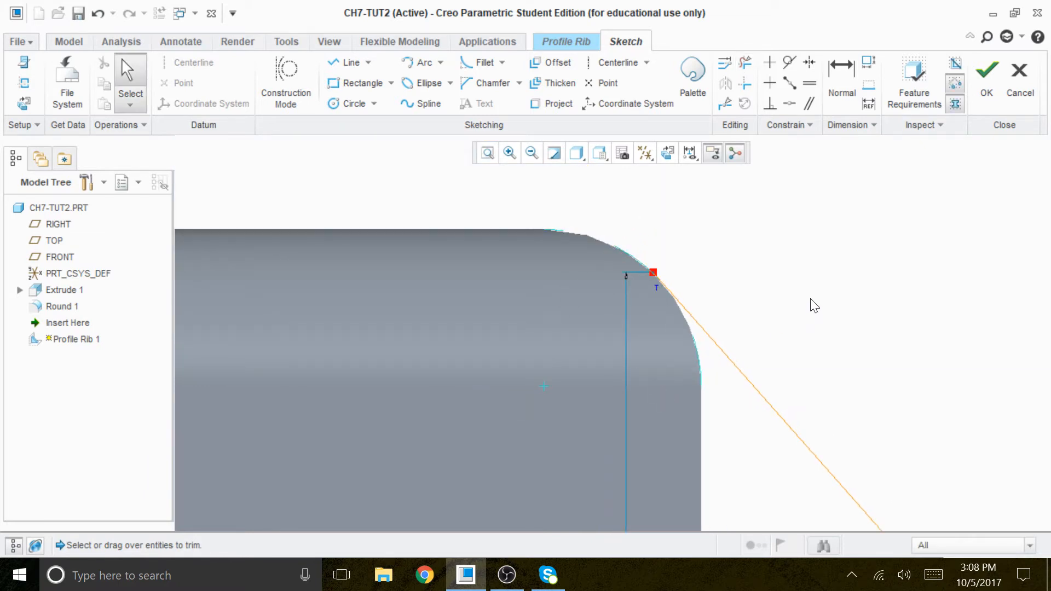
Step: Trim away the projected top edge of the right flange, leaving only the sloped line as rib profile
{"action": "scroll", "coordinate": [813, 305], "scroll_direction": "up", "scroll_amount": 2}
{"action": "scroll", "coordinate": [814, 417], "scroll_direction": "up", "scroll_amount": 3}
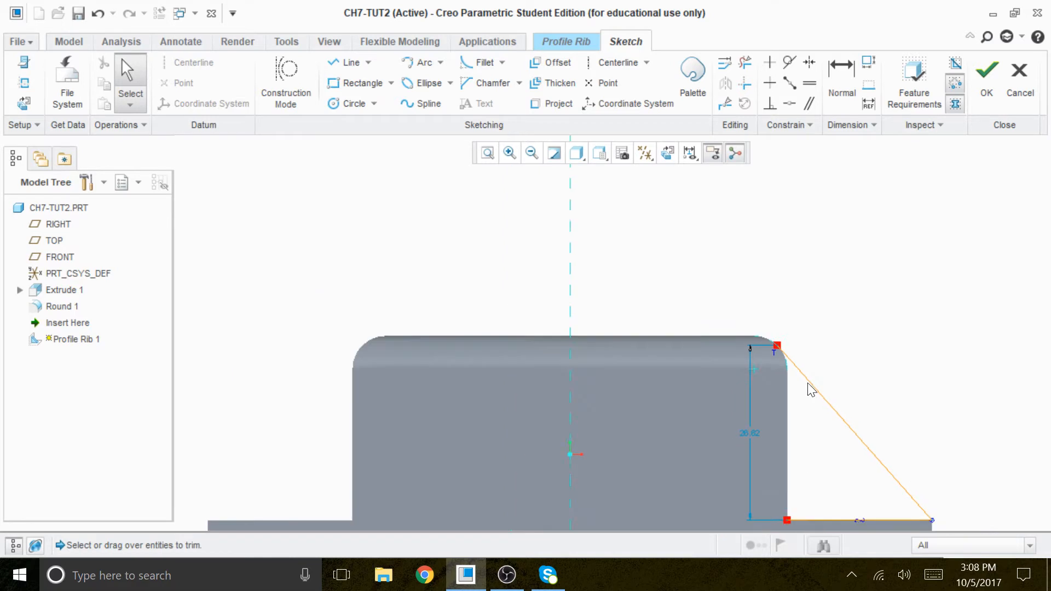
{"action": "scroll", "coordinate": [843, 487], "scroll_direction": "down", "scroll_amount": 2}
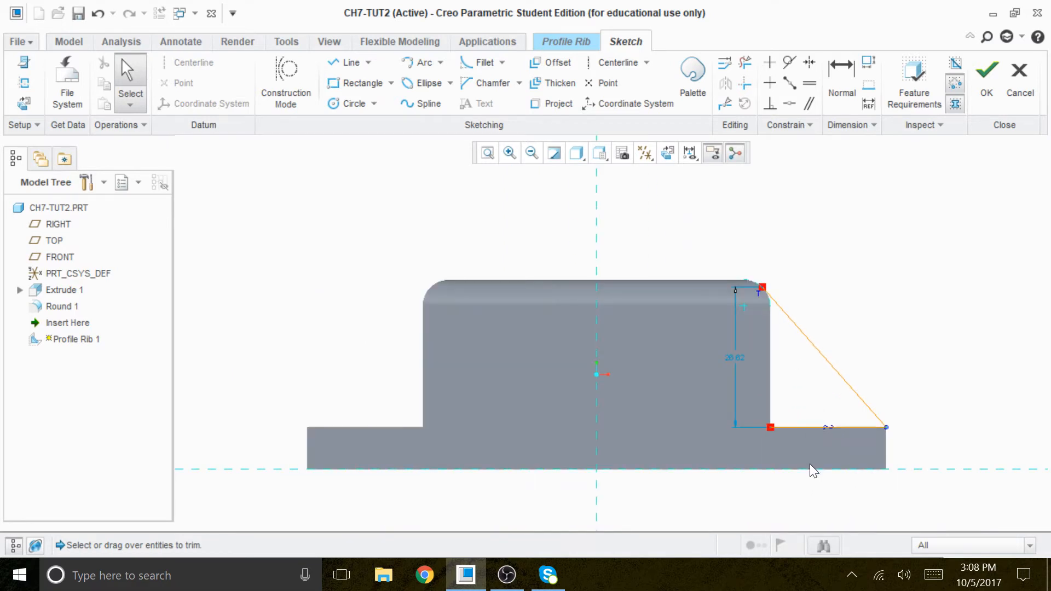
{"action": "left_click", "coordinate": [744, 62]}
{"action": "left_click_drag", "start_coordinate": [810, 416], "coordinate": [797, 457]}
{"action": "scroll", "coordinate": [846, 411], "scroll_direction": "down", "scroll_amount": 1}
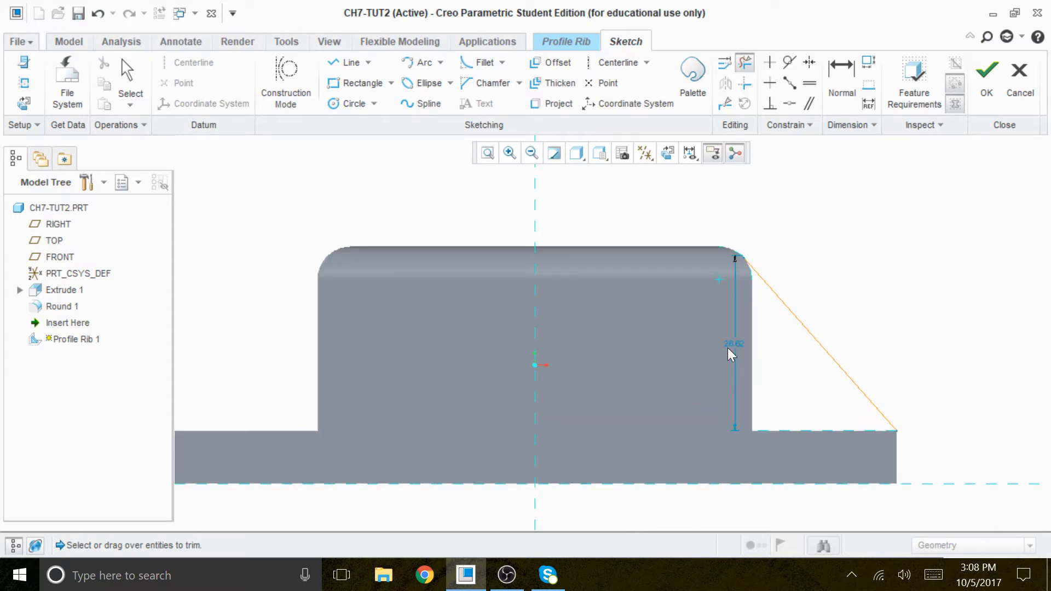
Step: Change the model's display style to show no hidden lines
{"action": "scroll", "coordinate": [787, 350], "scroll_direction": "down", "scroll_amount": 4}
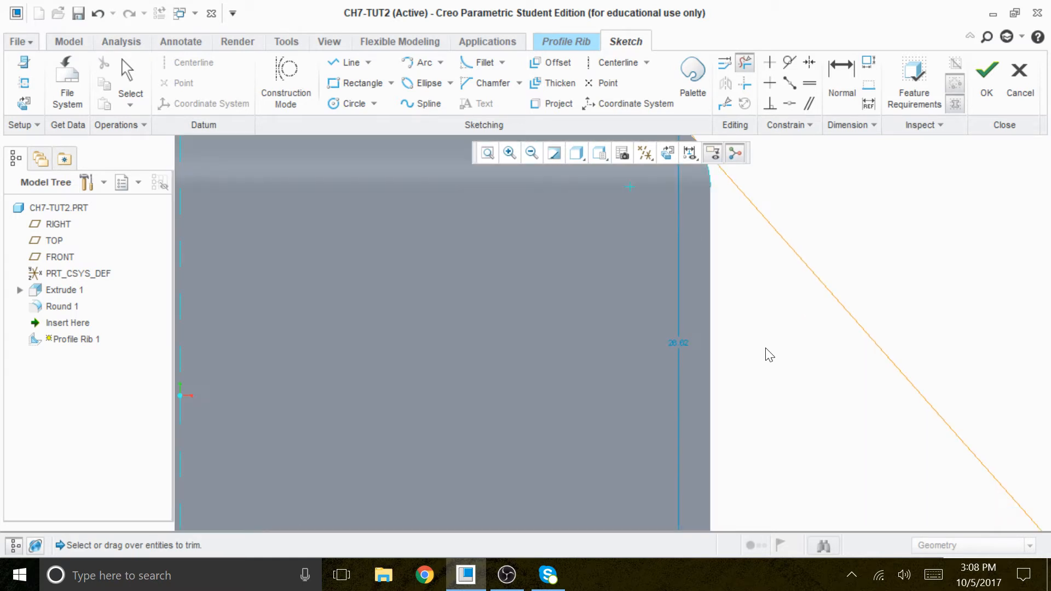
{"action": "left_click", "coordinate": [578, 153]}
{"action": "left_click", "coordinate": [491, 228]}
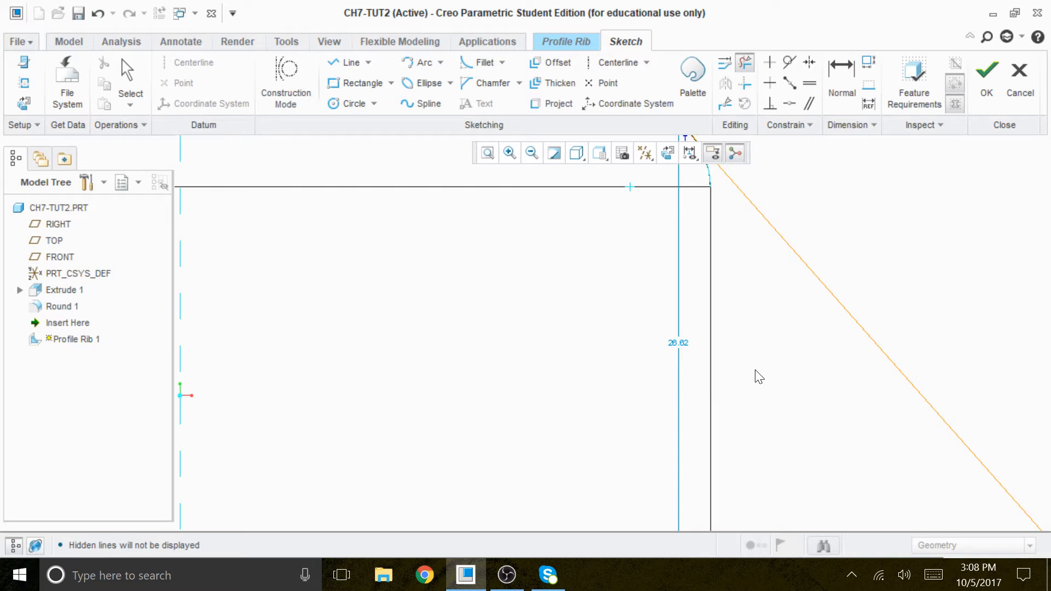
Step: Set the vertical dimension from the flange top to the sloped line's upper endpoint to 28
{"action": "key", "text": "Escape"}
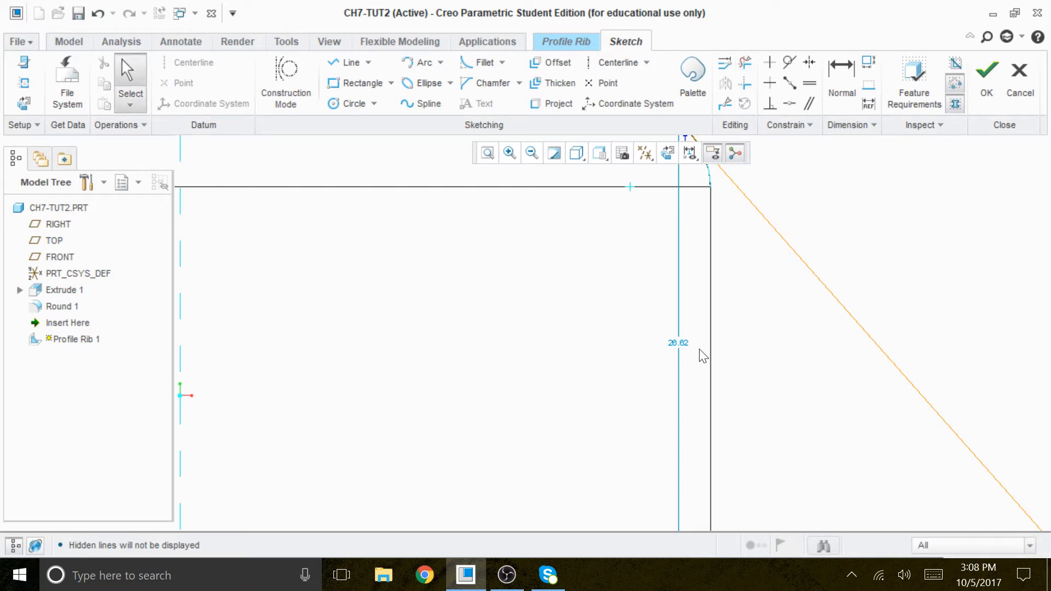
{"action": "double_click", "coordinate": [679, 342]}
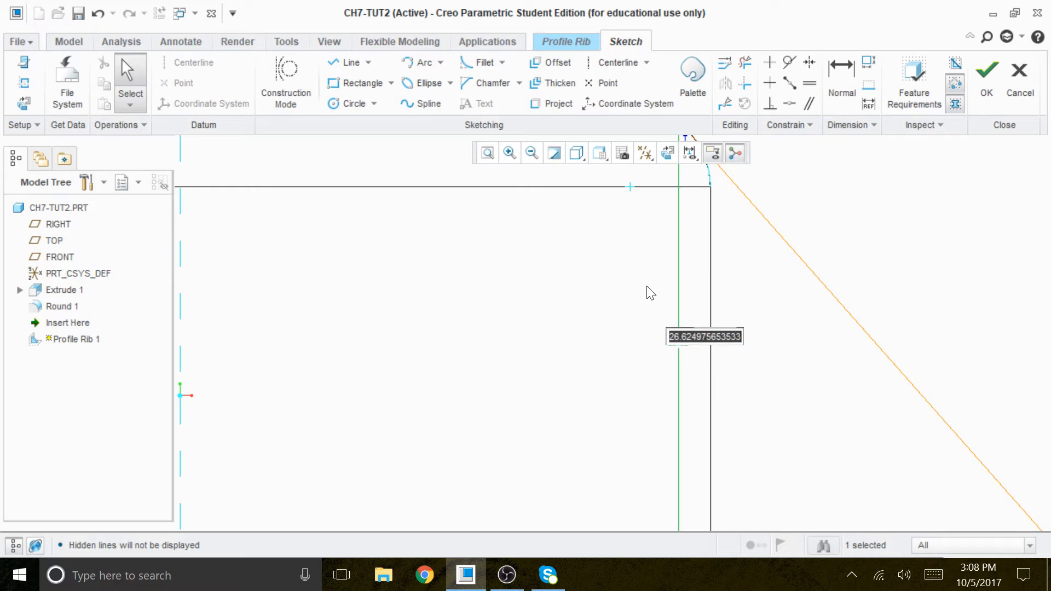
{"action": "type", "text": "28"}
{"action": "key", "text": "Return"}
Step: Set the height of the sloped line's upper endpoint above the flange to 26
{"action": "scroll", "coordinate": [746, 405], "scroll_direction": "down", "scroll_amount": 2}
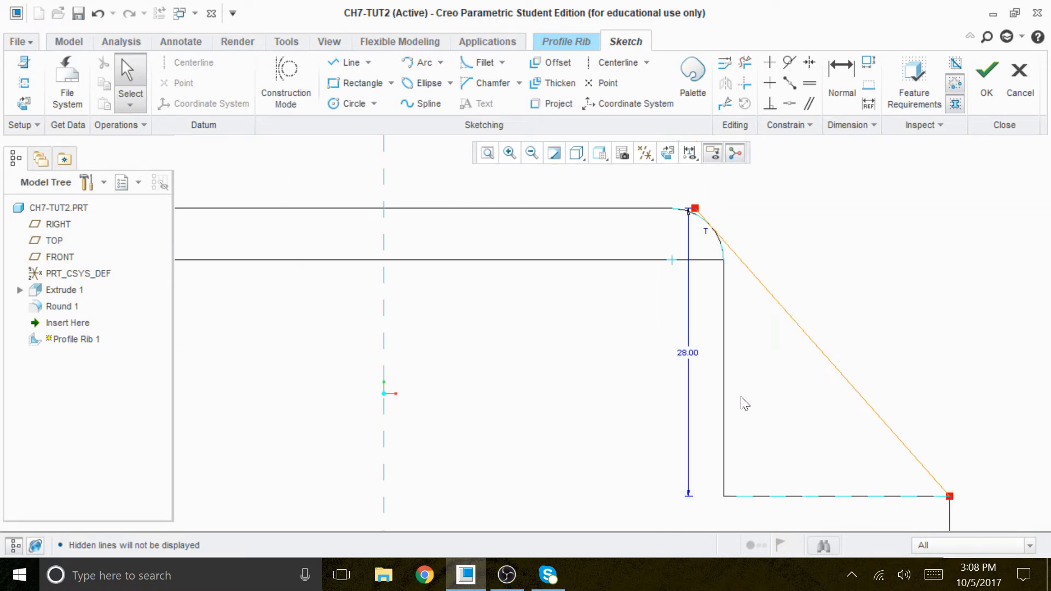
{"action": "left_click", "coordinate": [701, 352]}
{"action": "double_click", "coordinate": [699, 362]}
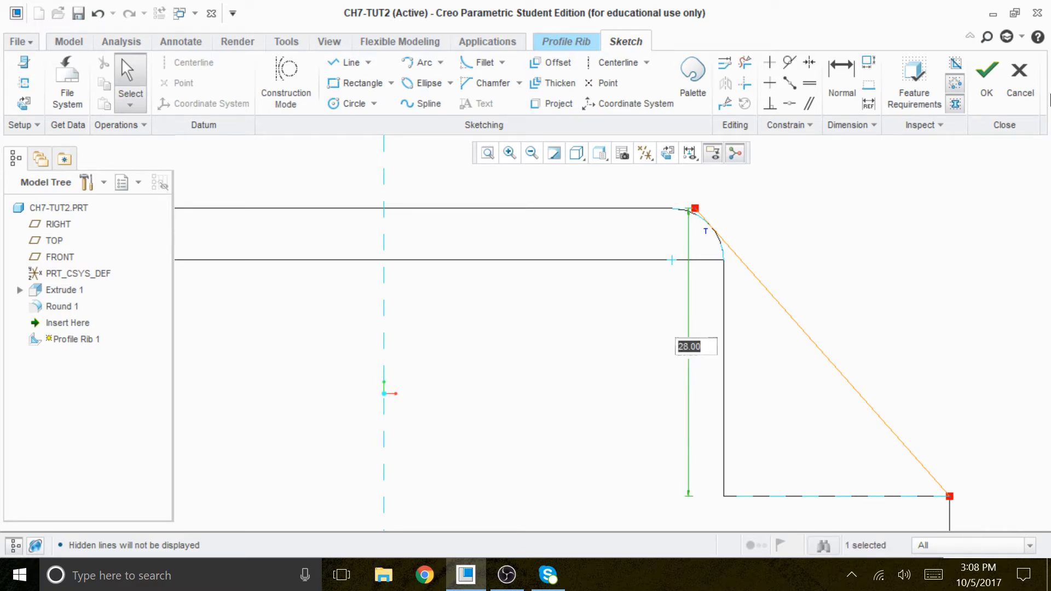
{"action": "type", "text": "2"}
{"action": "key", "text": "Return"}
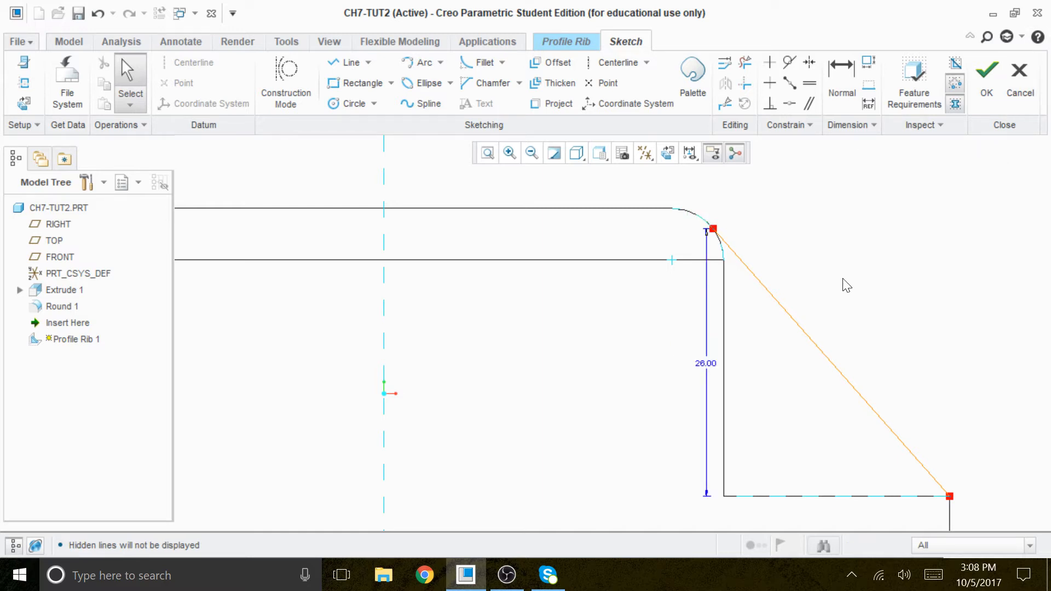
Step: Try to constrain the sloped line tangent to the corner arc, and delete the second of the two conflicting tangent constraints
{"action": "scroll", "coordinate": [804, 264], "scroll_direction": "up", "scroll_amount": 2}
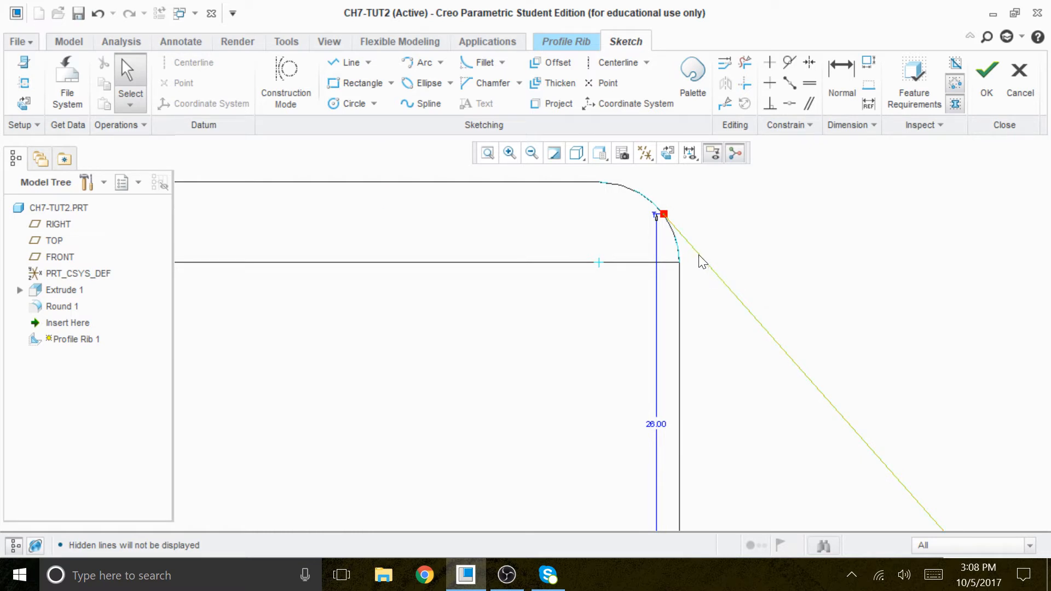
{"action": "left_click", "coordinate": [789, 62]}
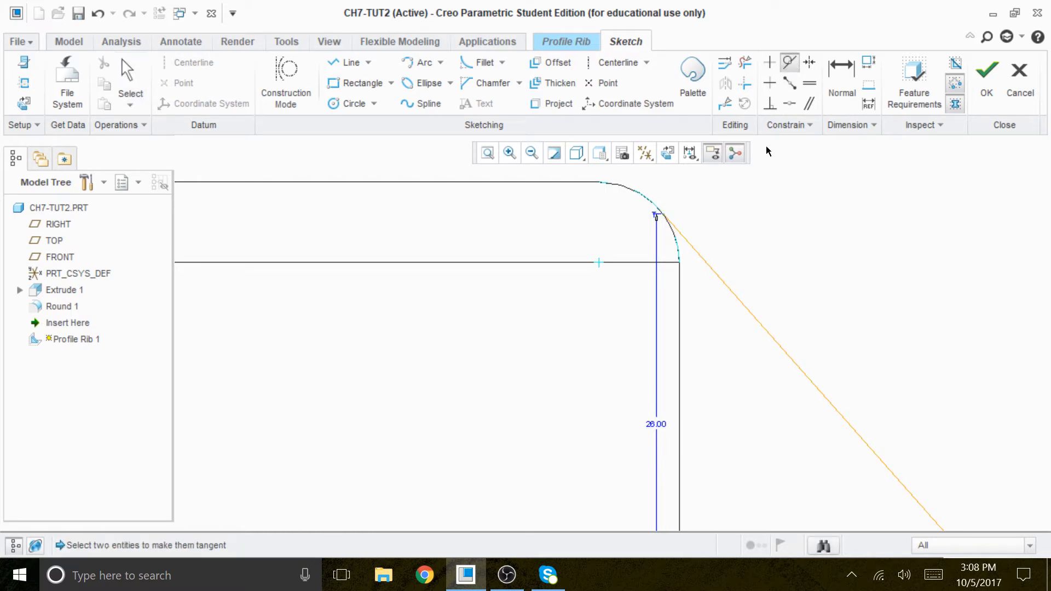
{"action": "left_click", "coordinate": [696, 253]}
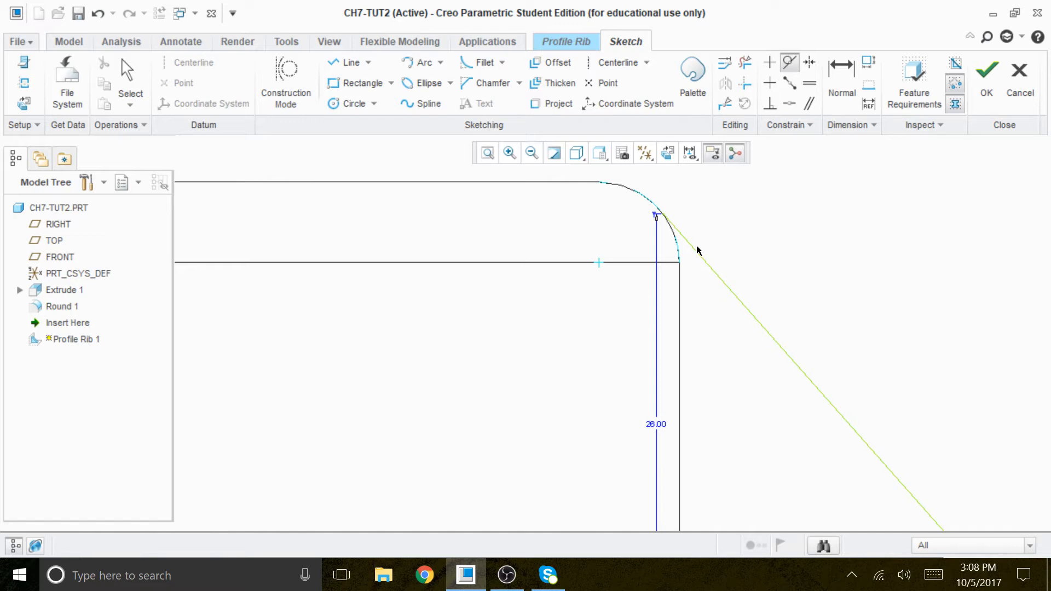
{"action": "left_click", "coordinate": [652, 203]}
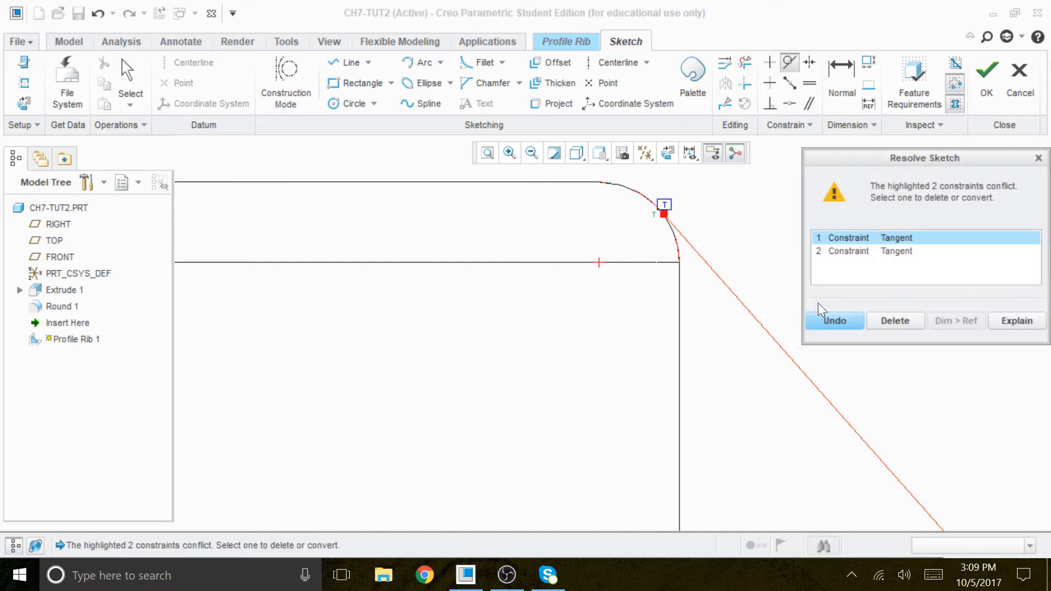
{"action": "left_click", "coordinate": [896, 253]}
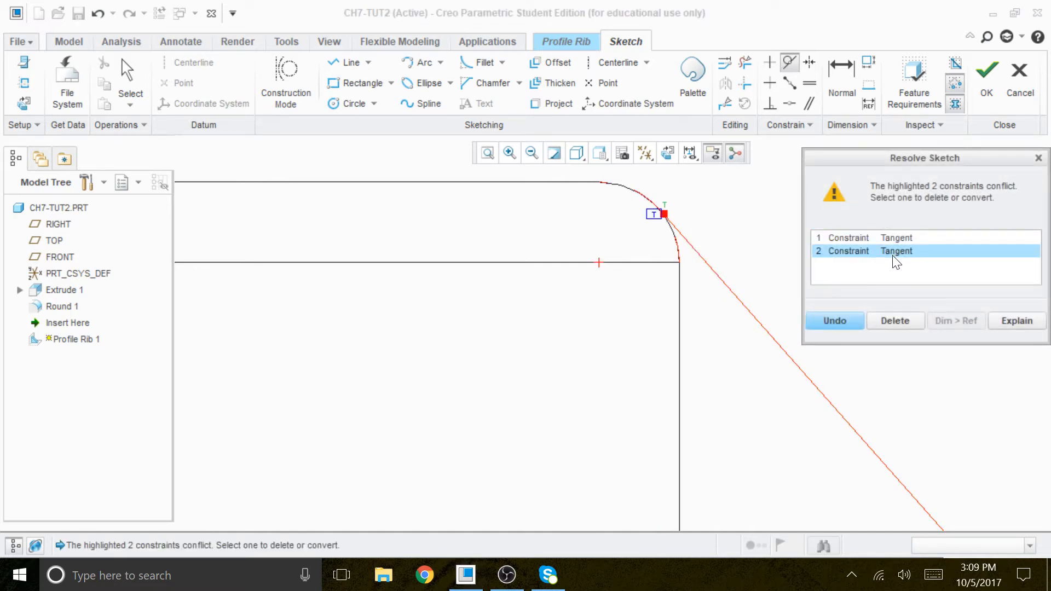
{"action": "left_click", "coordinate": [895, 237]}
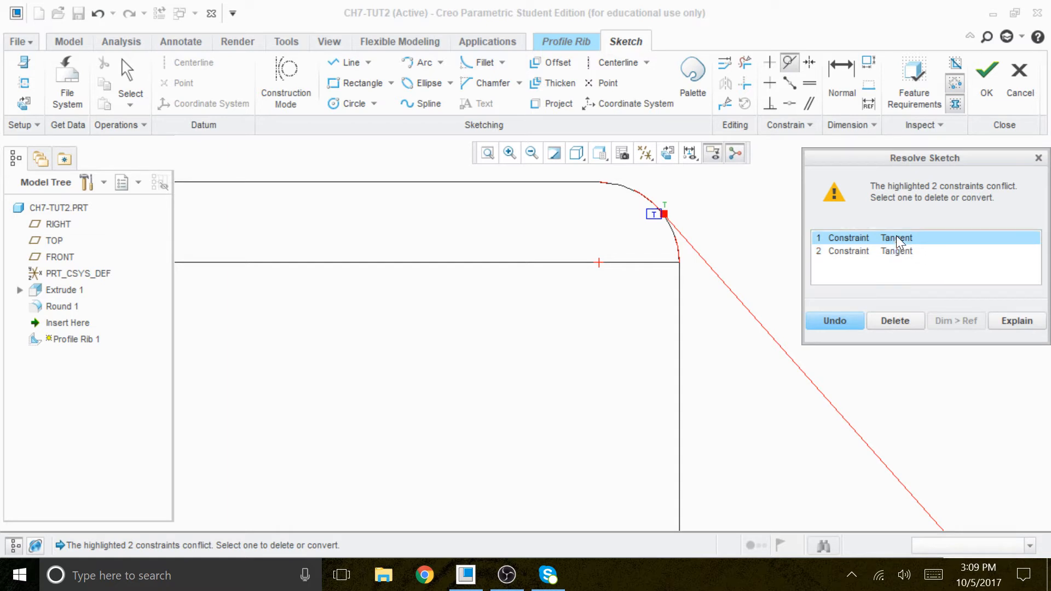
{"action": "left_click", "coordinate": [895, 253]}
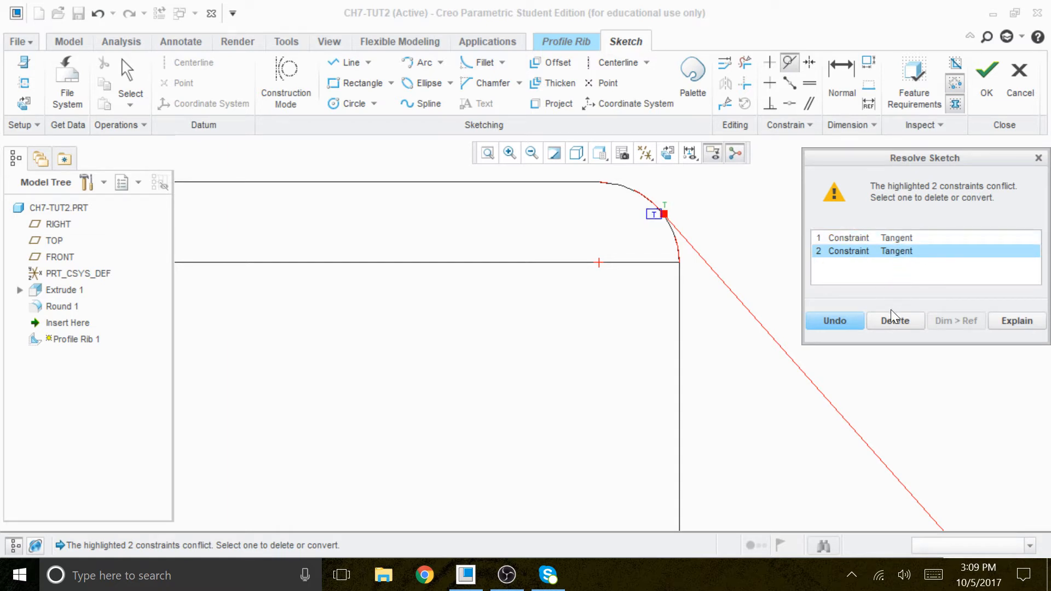
{"action": "left_click", "coordinate": [891, 321]}
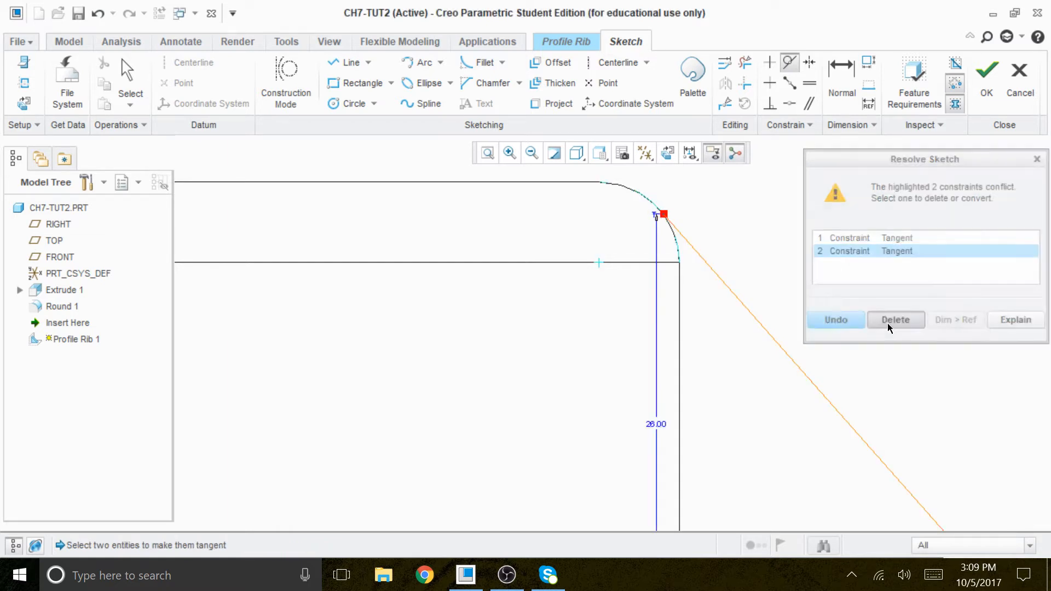
Step: Finish the rib sketch and flip the rib's fill direction toward the block and flange
{"action": "left_click", "coordinate": [658, 222]}
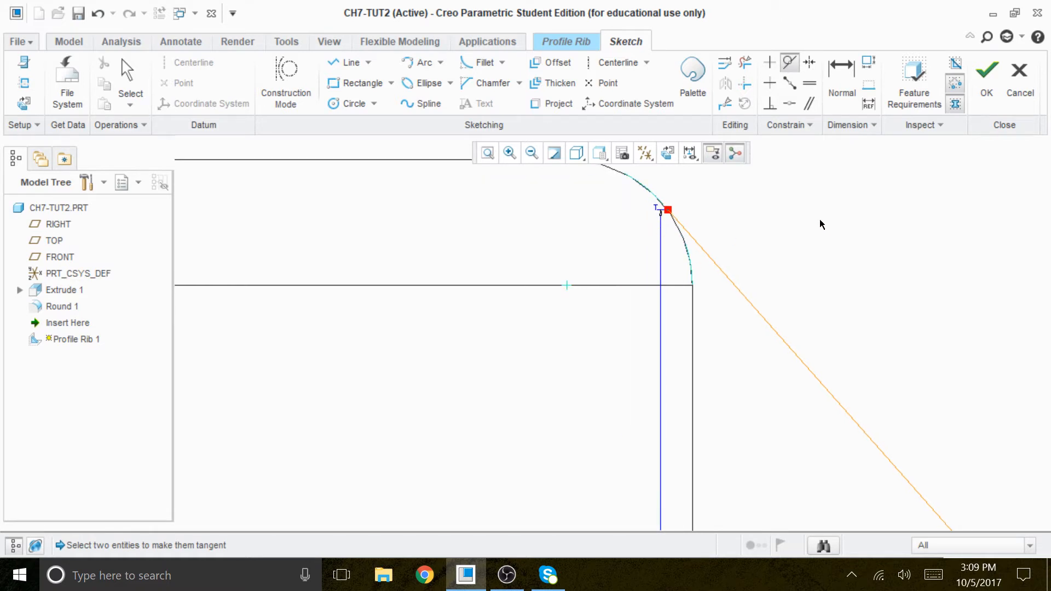
{"action": "left_click", "coordinate": [984, 74]}
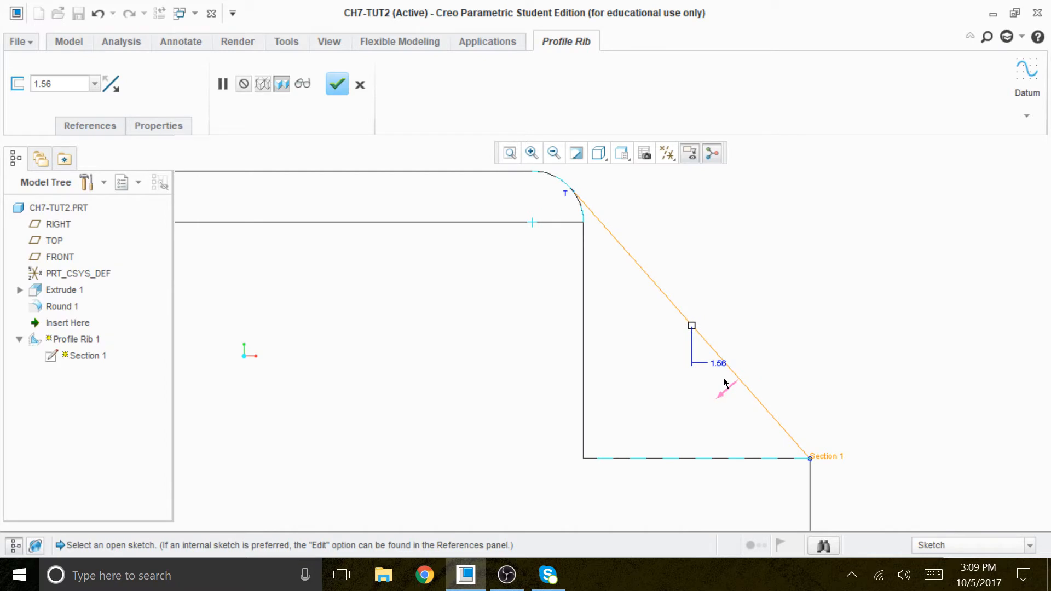
{"action": "left_click", "coordinate": [723, 395]}
{"action": "mouse_move", "coordinate": [814, 370]}
{"action": "middle_mouse_down"}
{"action": "mouse_move", "coordinate": [789, 391]}
{"action": "mouse_move", "coordinate": [689, 413]}
{"action": "middle_mouse_up"}
{"action": "left_click", "coordinate": [694, 418]}
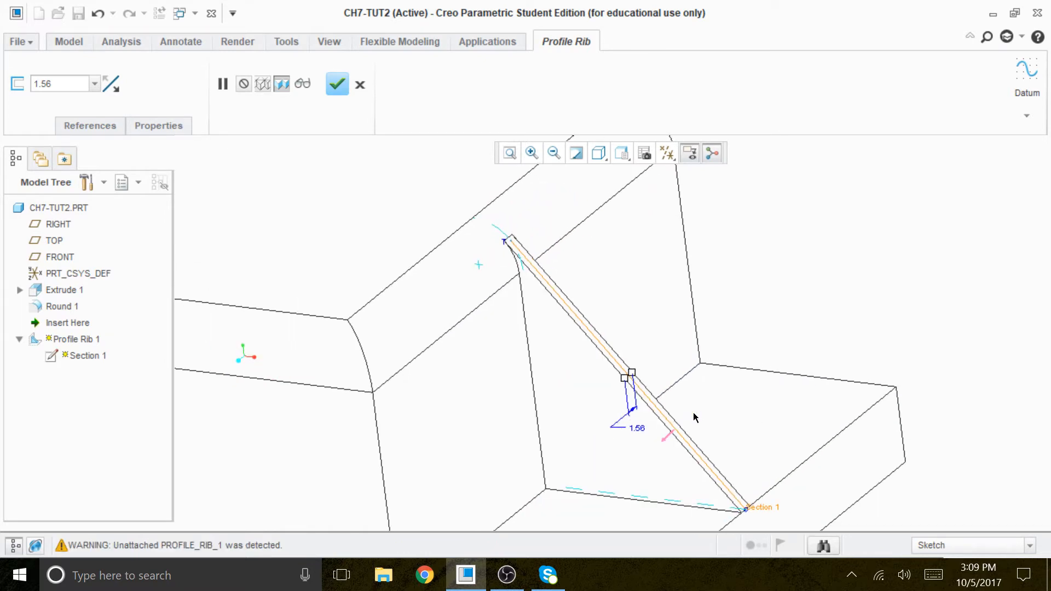
Step: Change the model's display style to Shading
{"action": "left_click", "coordinate": [598, 153]}
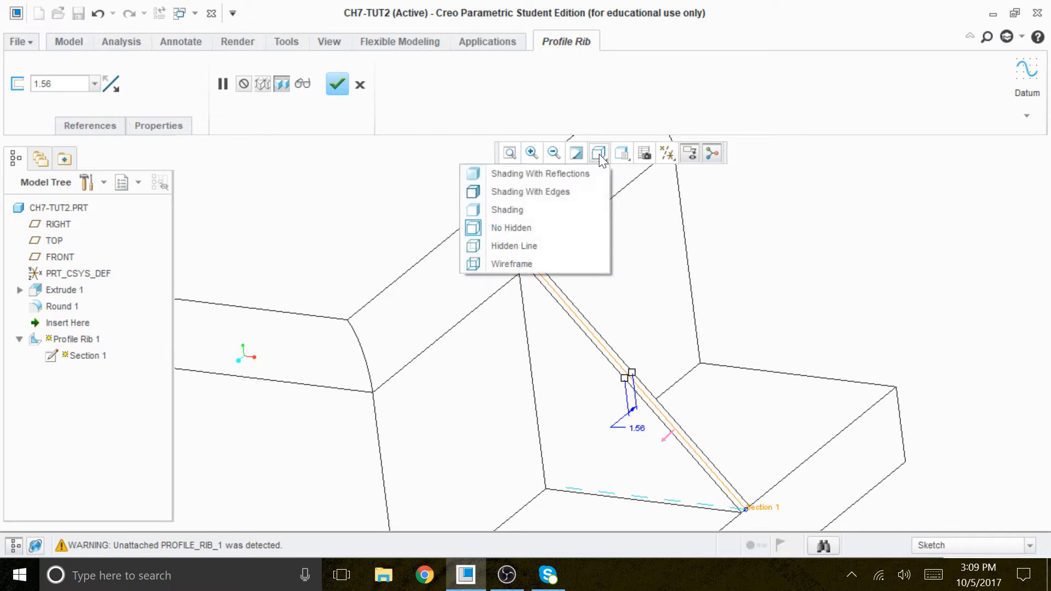
{"action": "left_click", "coordinate": [525, 212]}
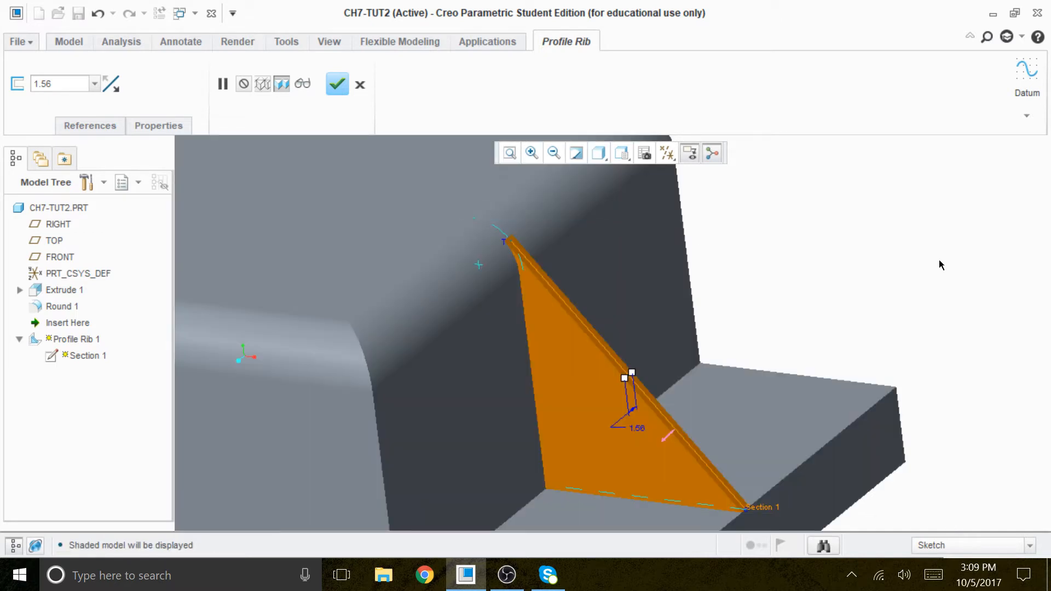
{"action": "scroll", "coordinate": [713, 367], "scroll_direction": "up", "scroll_amount": 1}
{"action": "scroll", "coordinate": [698, 436], "scroll_direction": "down", "scroll_amount": 1}
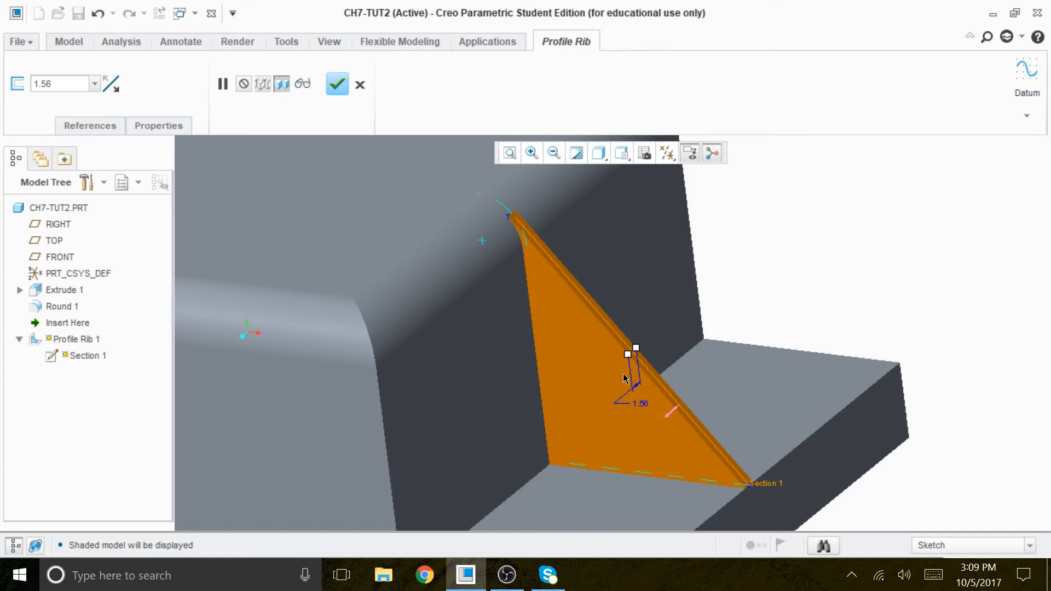
Step: Set the profile rib's thickness to 8 and complete the feature
{"action": "double_click", "coordinate": [52, 84]}
{"action": "type", "text": "8"}
{"action": "key", "text": "Return"}
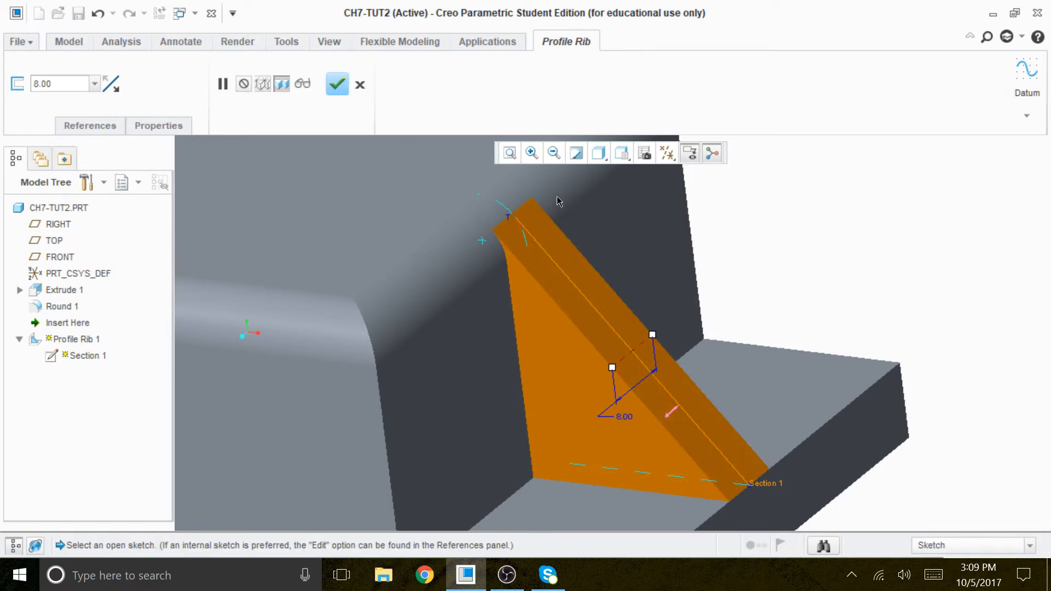
{"action": "scroll", "coordinate": [556, 203], "scroll_direction": "down", "scroll_amount": 2}
{"action": "mouse_move", "coordinate": [786, 408]}
{"action": "middle_mouse_down"}
{"action": "mouse_move", "coordinate": [805, 401]}
{"action": "mouse_move", "coordinate": [797, 418]}
{"action": "middle_mouse_up"}
{"action": "scroll", "coordinate": [798, 418], "scroll_direction": "down", "scroll_amount": 3}
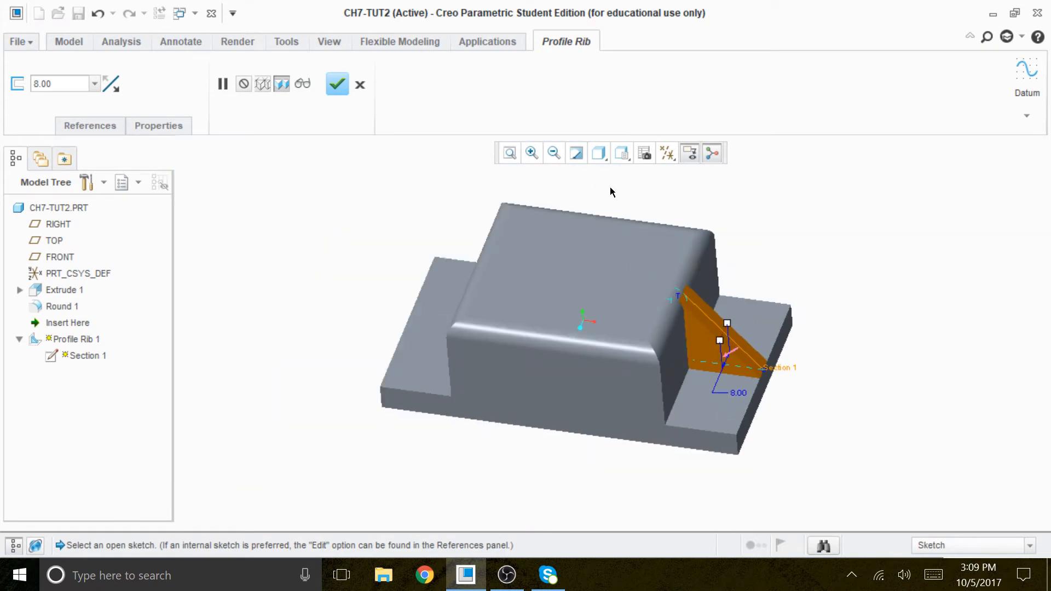
{"action": "left_click", "coordinate": [335, 85]}
Step: Show the datum planes and mirror the profile rib about the RIGHT plane
{"action": "left_click", "coordinate": [667, 153]}
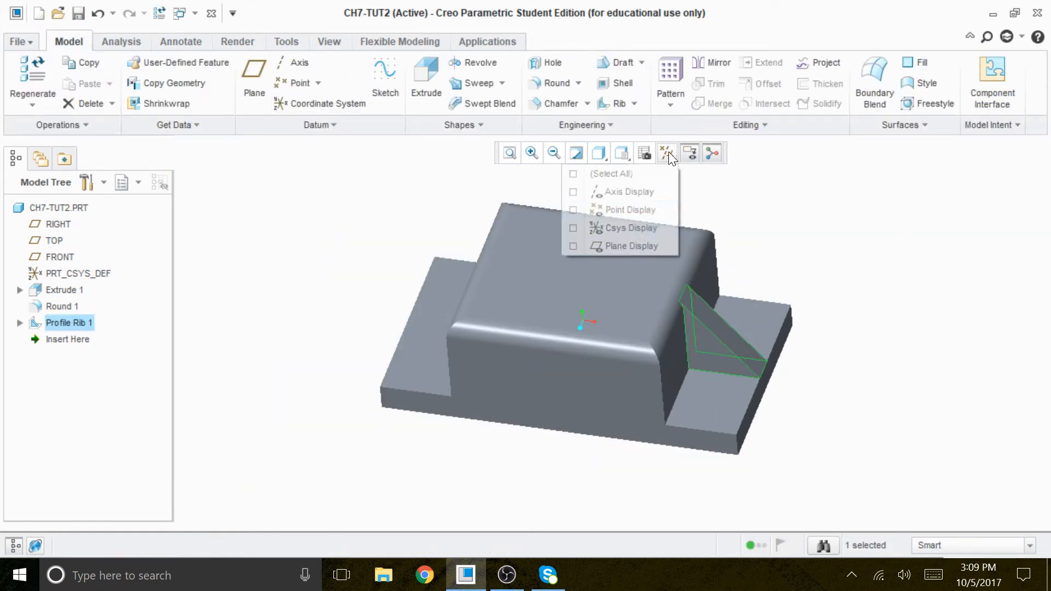
{"action": "left_click", "coordinate": [631, 246]}
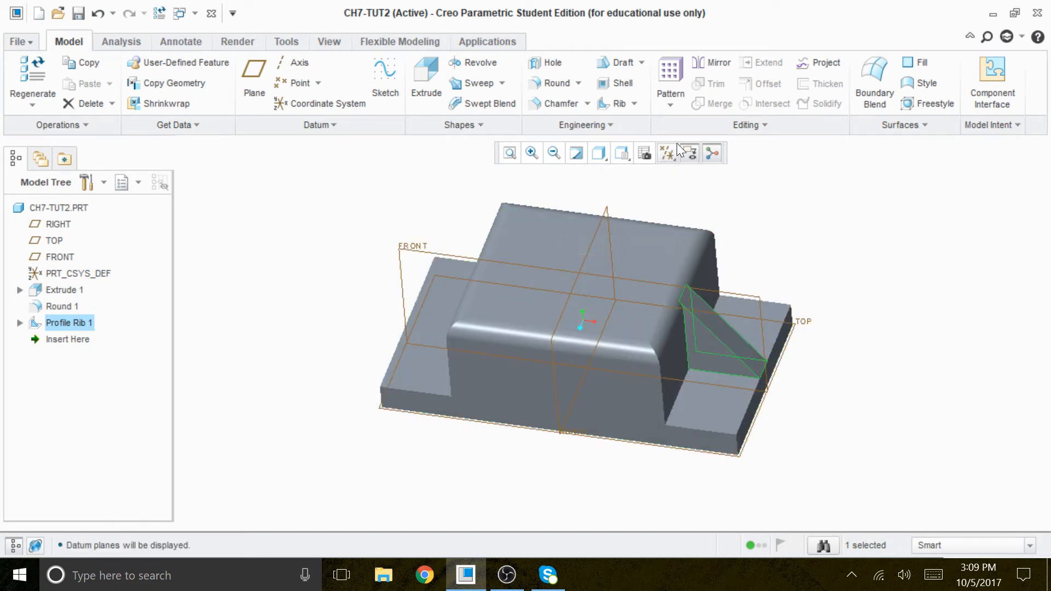
{"action": "scroll", "coordinate": [728, 320], "scroll_direction": "up", "scroll_amount": 3}
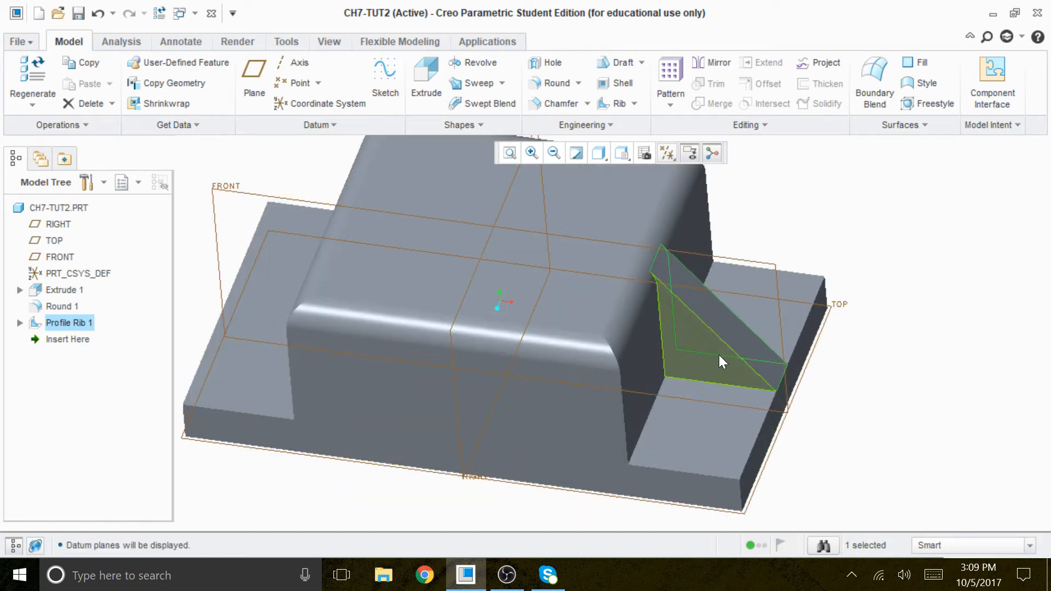
{"action": "left_click", "coordinate": [710, 68]}
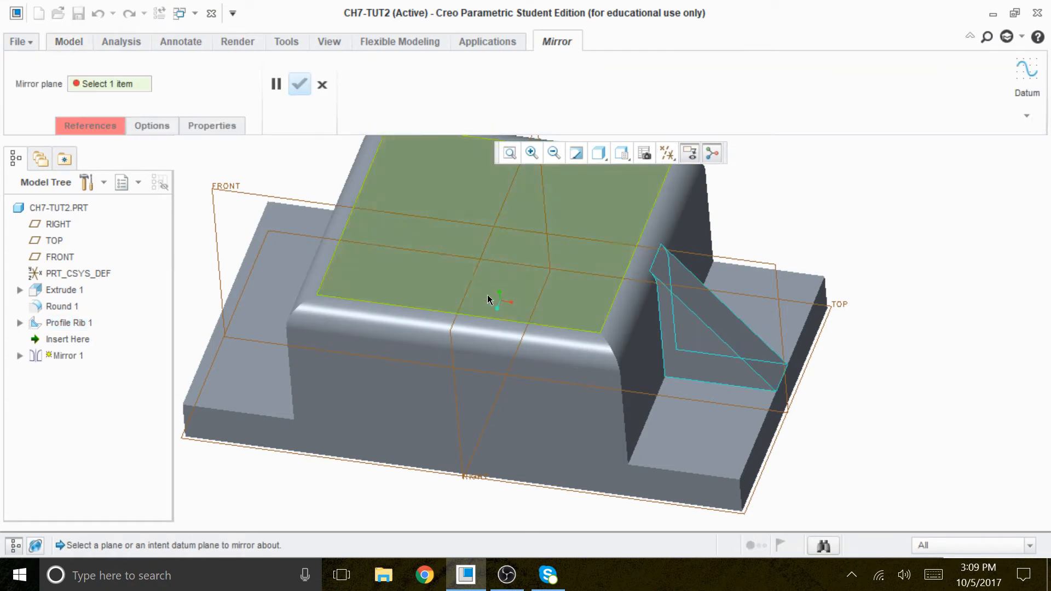
{"action": "left_click", "coordinate": [465, 299]}
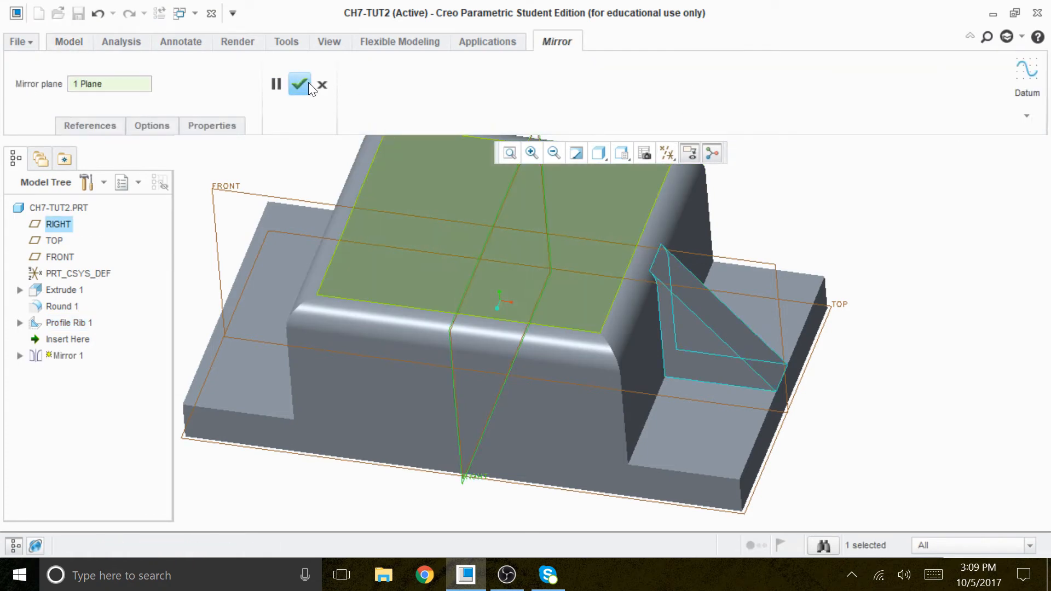
{"action": "left_click", "coordinate": [298, 88]}
{"action": "scroll", "coordinate": [429, 521], "scroll_direction": "down", "scroll_amount": 3}
{"action": "mouse_move", "coordinate": [429, 521]}
{"action": "middle_mouse_down"}
{"action": "mouse_move", "coordinate": [429, 502]}
{"action": "mouse_move", "coordinate": [450, 520]}
{"action": "mouse_move", "coordinate": [425, 506]}
{"action": "mouse_move", "coordinate": [465, 507]}
{"action": "mouse_move", "coordinate": [434, 502]}
{"action": "mouse_move", "coordinate": [434, 516]}
{"action": "middle_mouse_up"}
{"action": "left_click", "coordinate": [824, 339]}
{"action": "scroll", "coordinate": [830, 306], "scroll_direction": "up", "scroll_amount": 3}
{"action": "scroll", "coordinate": [804, 306], "scroll_direction": "down", "scroll_amount": 2}
{"action": "scroll", "coordinate": [769, 348], "scroll_direction": "down", "scroll_amount": 1}
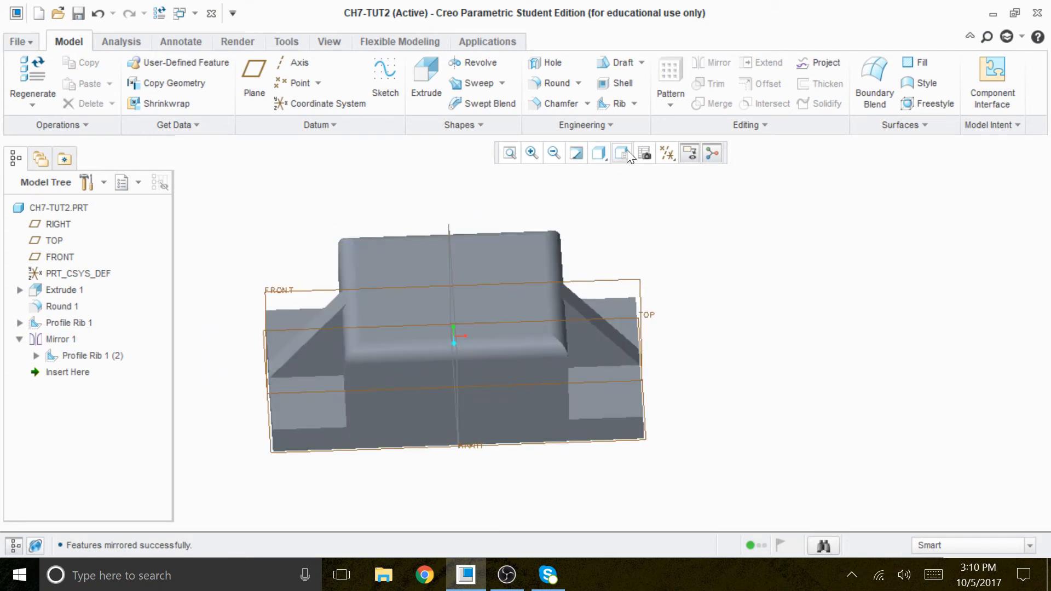
Step: Hide all datum planes in the model view
{"action": "left_click", "coordinate": [666, 153]}
{"action": "left_click", "coordinate": [642, 176]}
{"action": "left_click", "coordinate": [642, 177]}
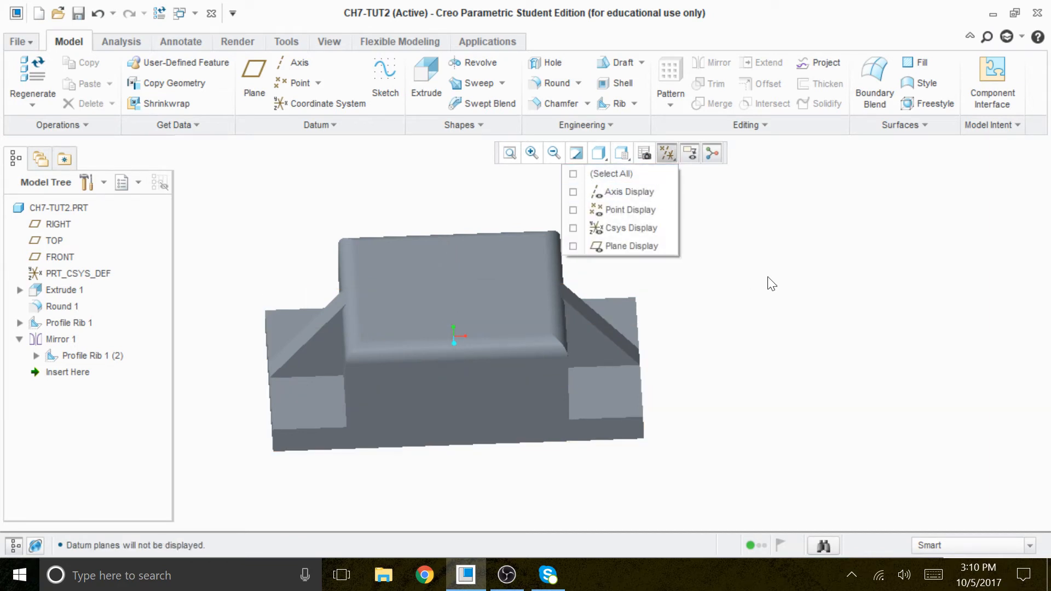
{"action": "left_click", "coordinate": [767, 277]}
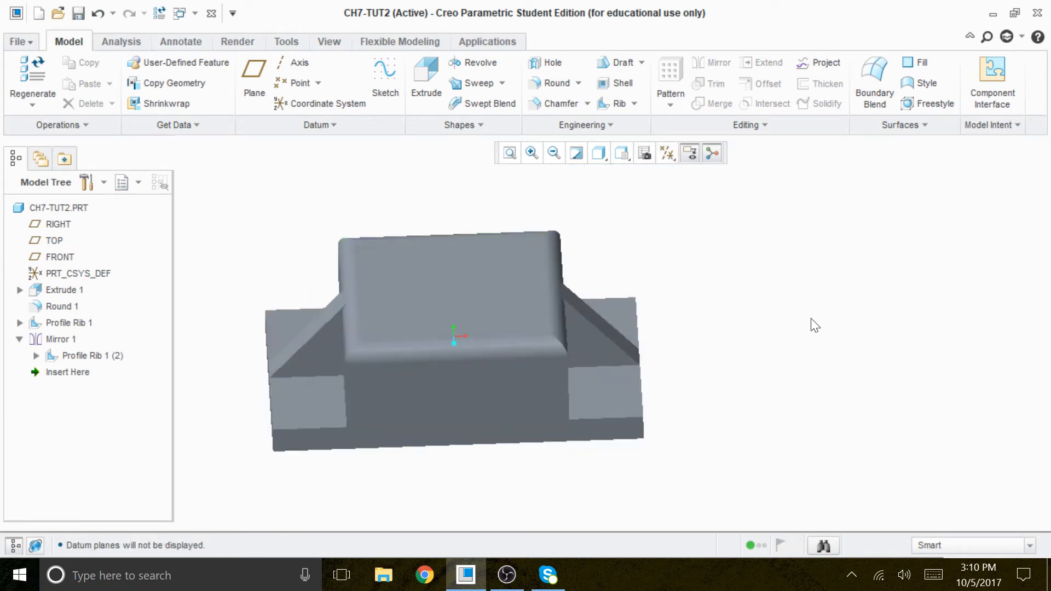
Step: Start an Extrude with a sketch on the raised block's top face, and display the model with no hidden lines
{"action": "left_click", "coordinate": [427, 83]}
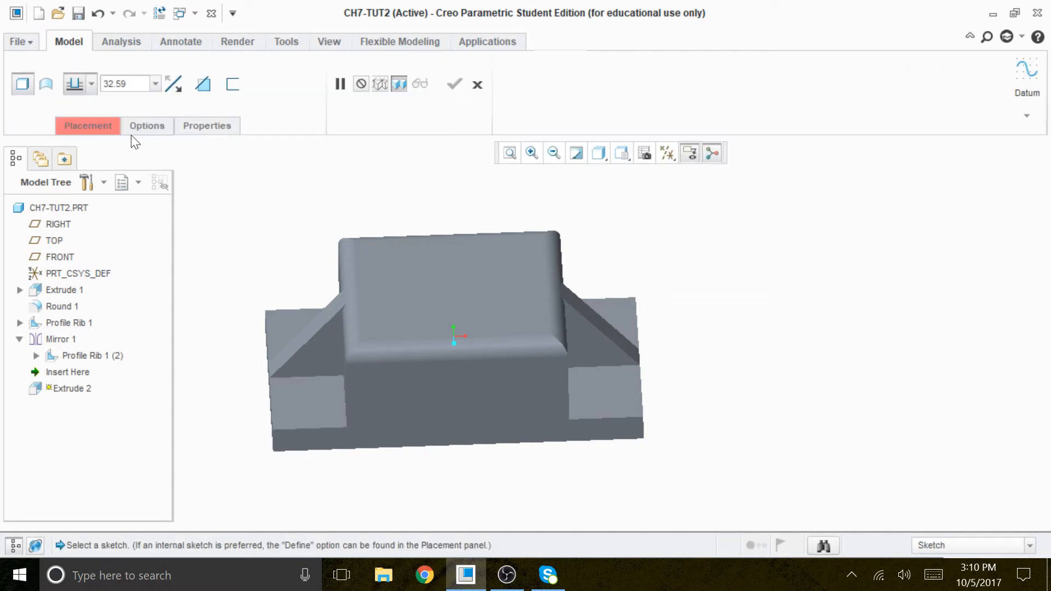
{"action": "left_click", "coordinate": [105, 127]}
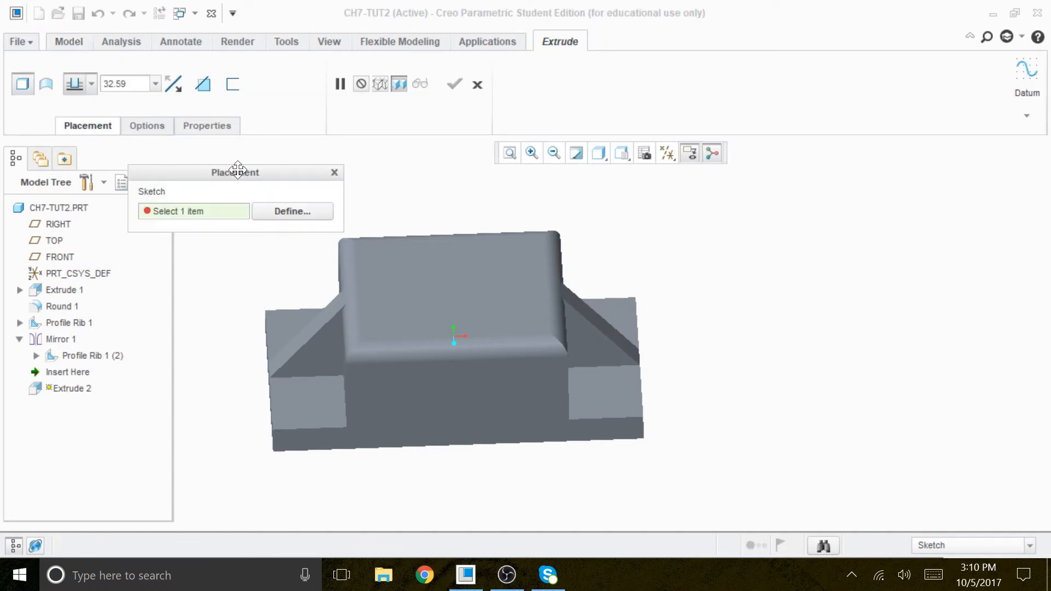
{"action": "left_click", "coordinate": [275, 211]}
{"action": "left_click", "coordinate": [450, 301]}
{"action": "left_click", "coordinate": [961, 356]}
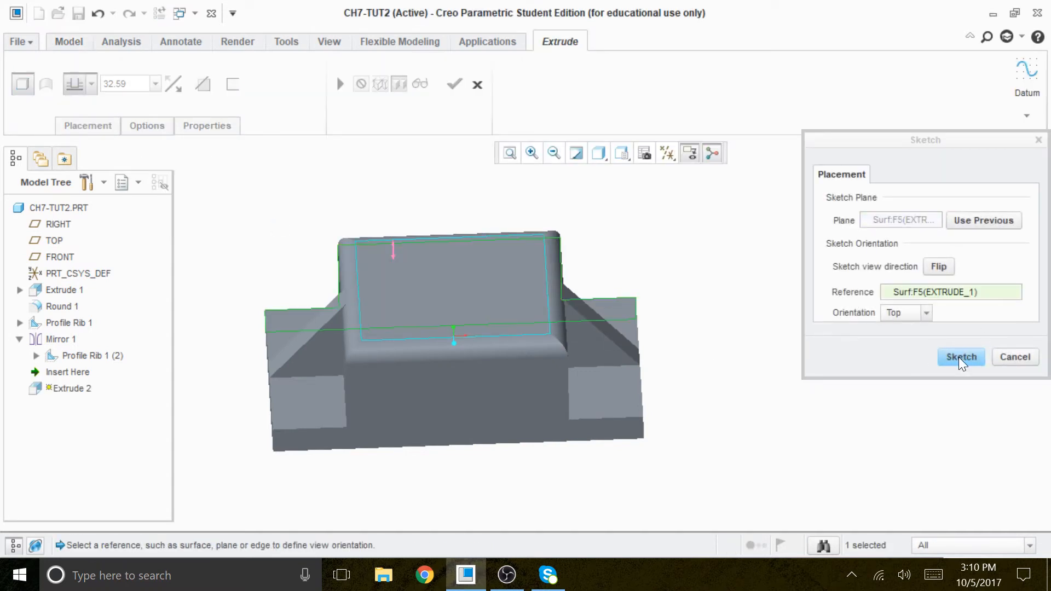
{"action": "left_click", "coordinate": [667, 154]}
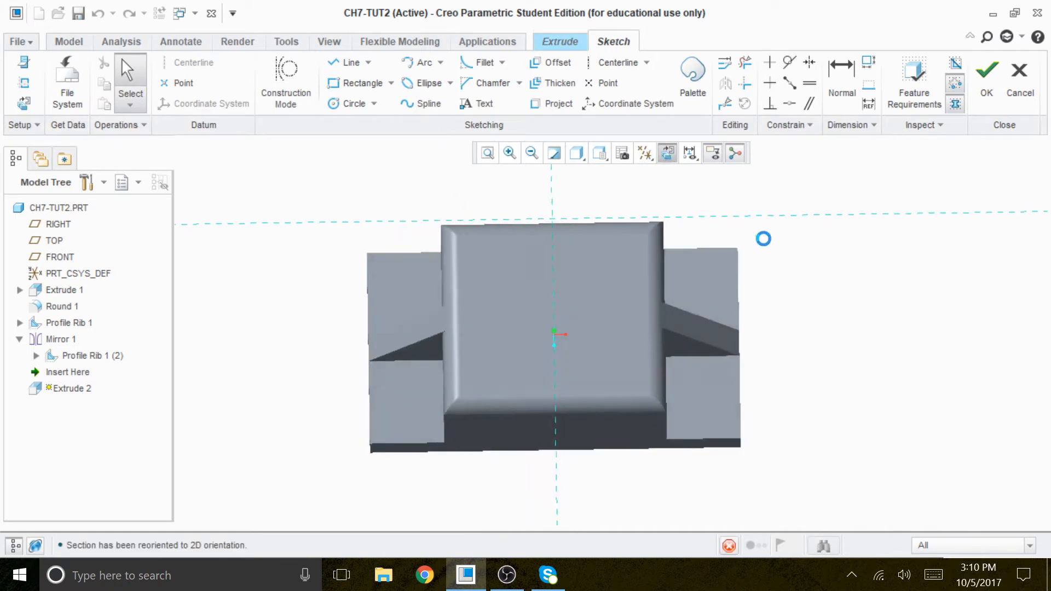
{"action": "left_click", "coordinate": [583, 159]}
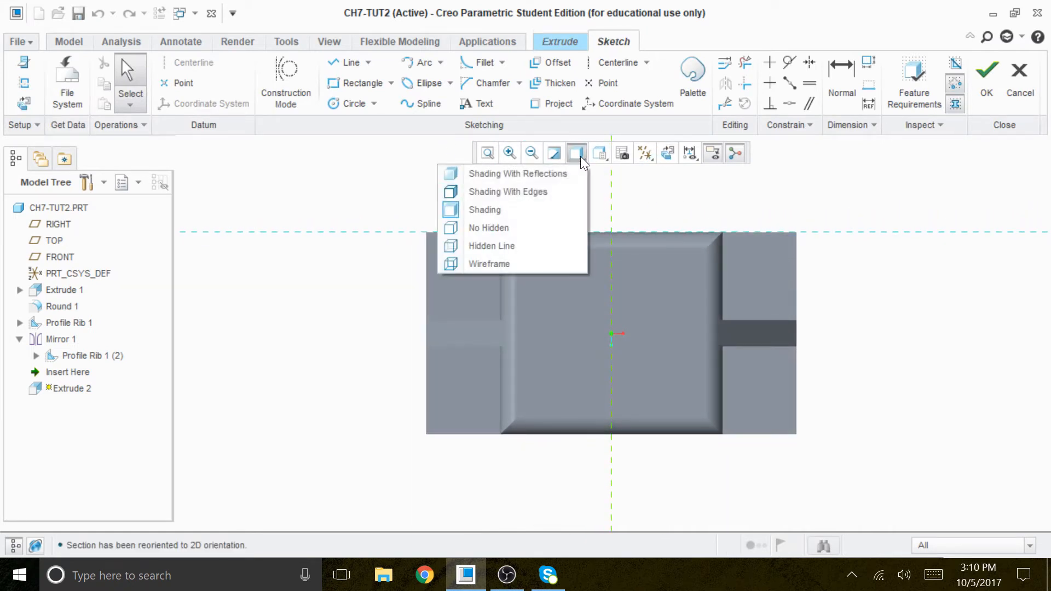
{"action": "left_click", "coordinate": [499, 227]}
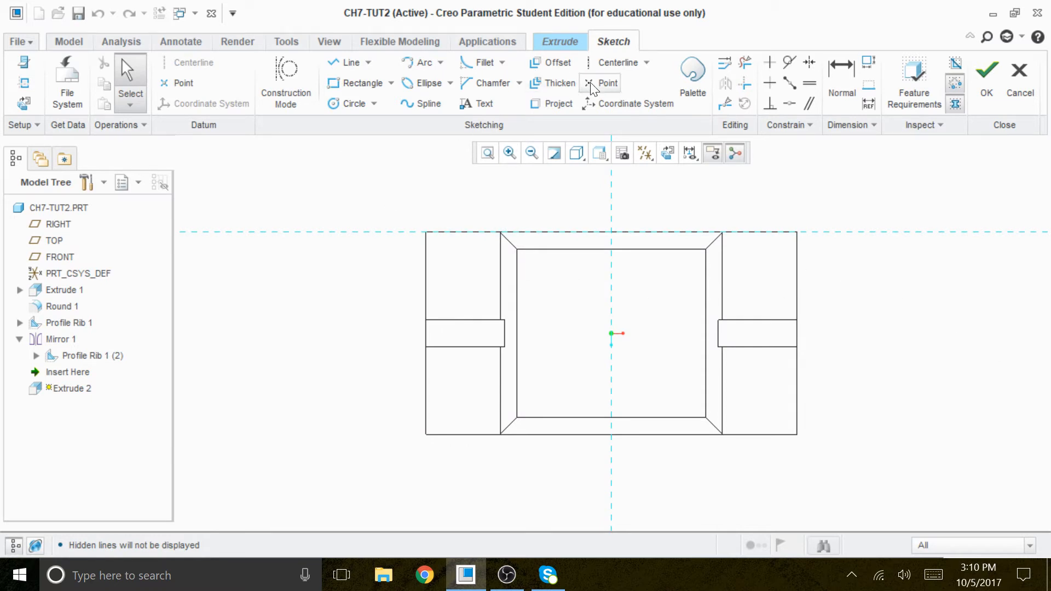
Step: Project the outer end edge of the mirrored rib and draw a horizontal centerline through its midpoint
{"action": "left_click", "coordinate": [554, 102]}
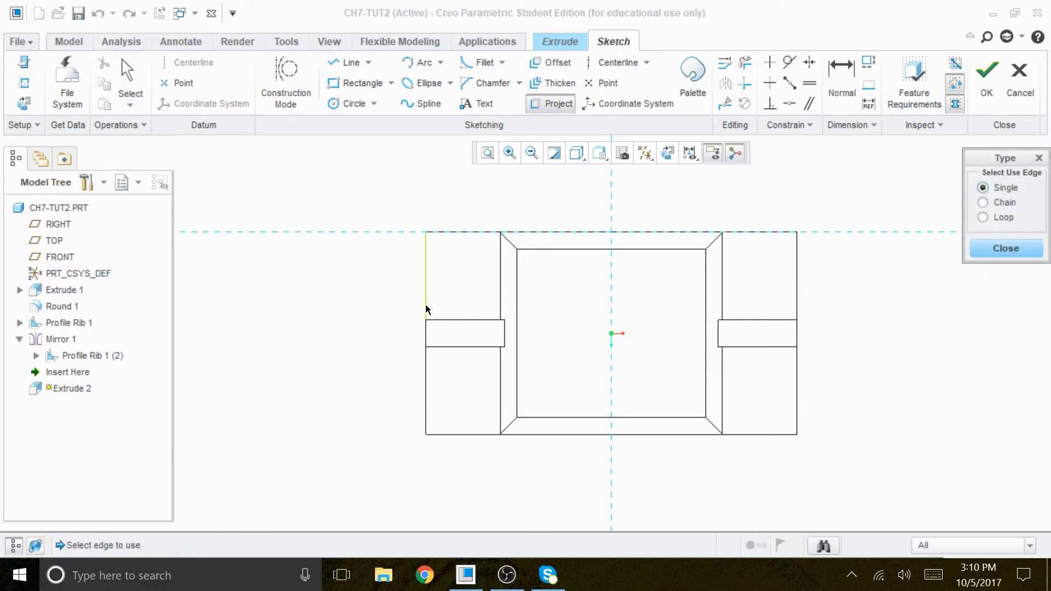
{"action": "left_click", "coordinate": [427, 335]}
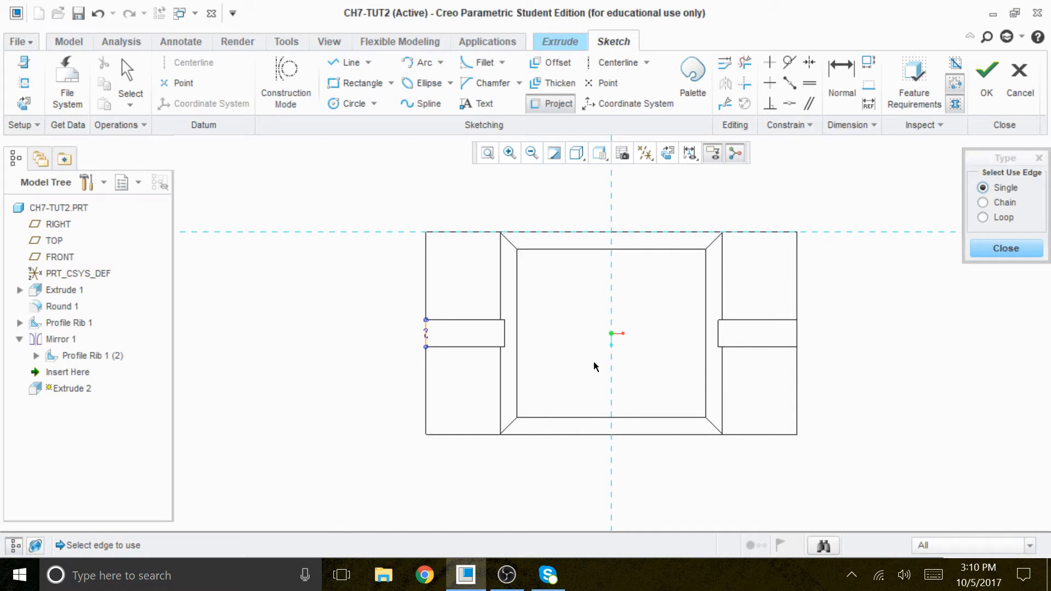
{"action": "left_click", "coordinate": [616, 63]}
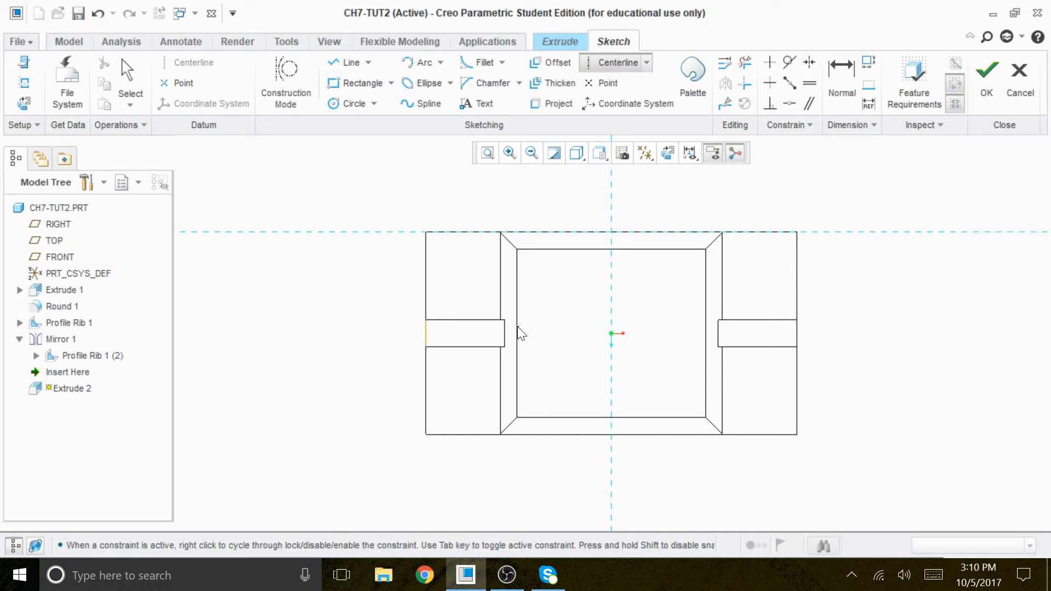
{"action": "left_click", "coordinate": [427, 334]}
{"action": "left_click", "coordinate": [602, 334]}
{"action": "middle_click", "coordinate": [924, 302]}
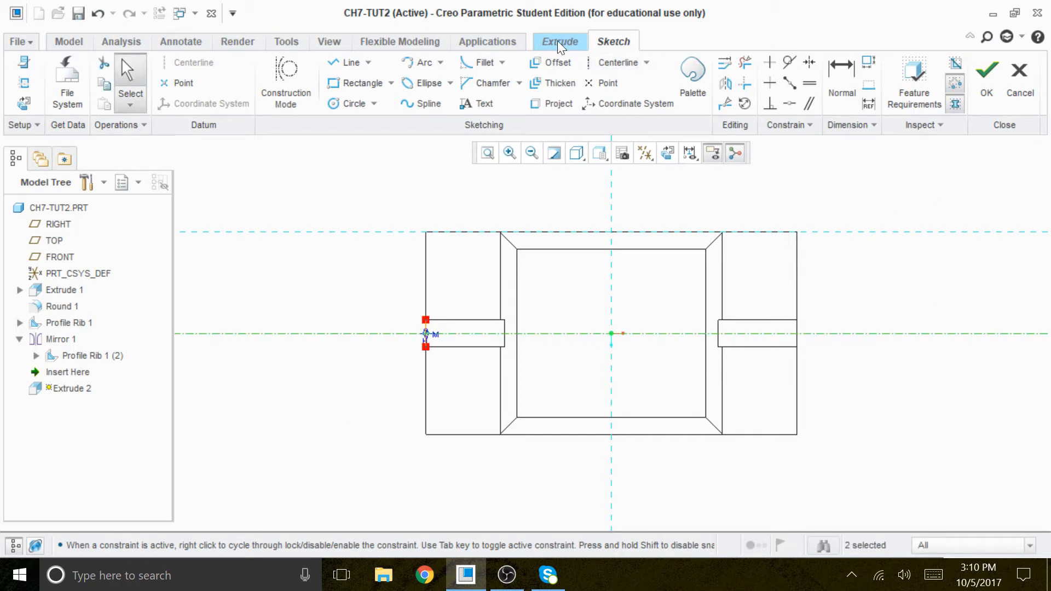
Step: Draw a vertical centerline along the vertical sketch reference through the block's middle
{"action": "left_click", "coordinate": [615, 64]}
{"action": "left_click", "coordinate": [610, 184]}
{"action": "left_click", "coordinate": [611, 226]}
{"action": "middle_click", "coordinate": [835, 198]}
Step: Trim away the projected rib end edge with Delete Segment
{"action": "scroll", "coordinate": [464, 310], "scroll_direction": "down", "scroll_amount": 7}
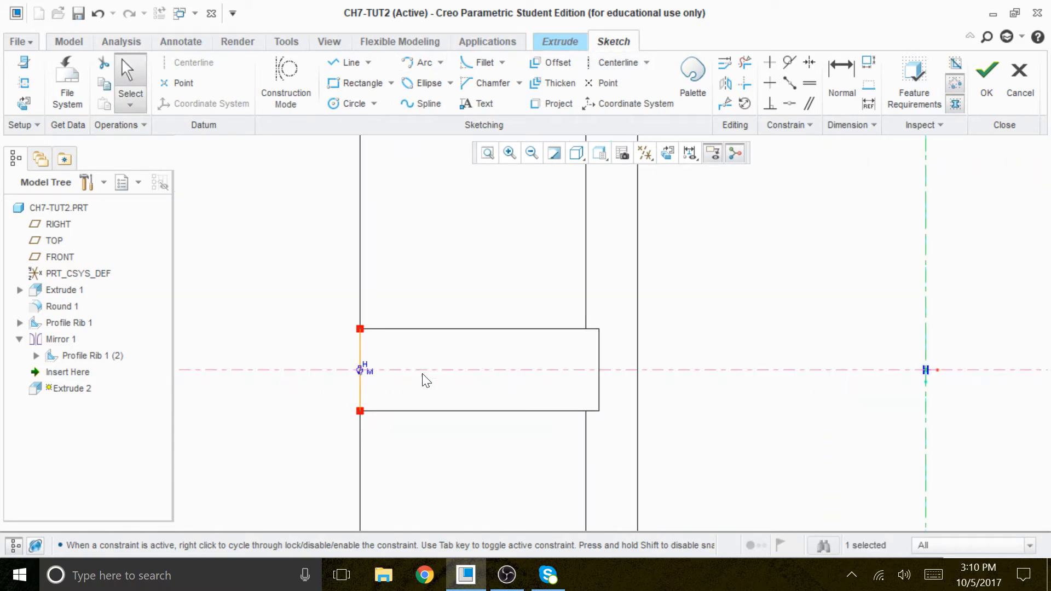
{"action": "left_click", "coordinate": [745, 63]}
{"action": "left_click_drag", "start_coordinate": [411, 330], "coordinate": [257, 335]}
{"action": "left_click_drag", "start_coordinate": [348, 404], "coordinate": [273, 412]}
{"action": "scroll", "coordinate": [450, 403], "scroll_direction": "up", "scroll_amount": 4}
{"action": "scroll", "coordinate": [459, 404], "scroll_direction": "up", "scroll_amount": 2}
{"action": "scroll", "coordinate": [723, 448], "scroll_direction": "down", "scroll_amount": 1}
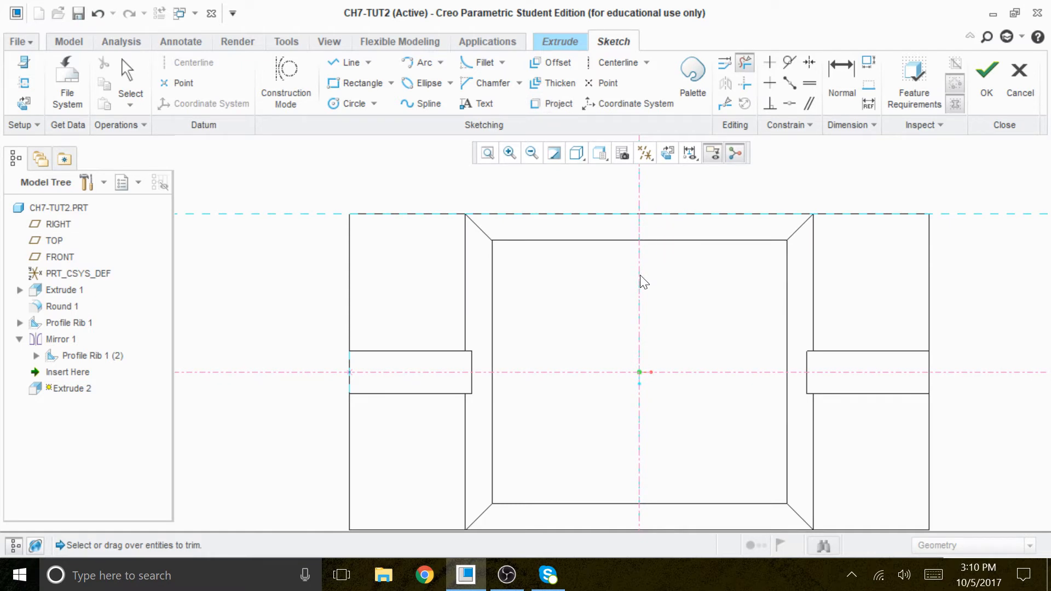
{"action": "scroll", "coordinate": [641, 244], "scroll_direction": "up", "scroll_amount": 1}
Step: Sketch a circle about 21 in diameter centred on the intersection of the two centerlines
{"action": "left_click", "coordinate": [355, 103]}
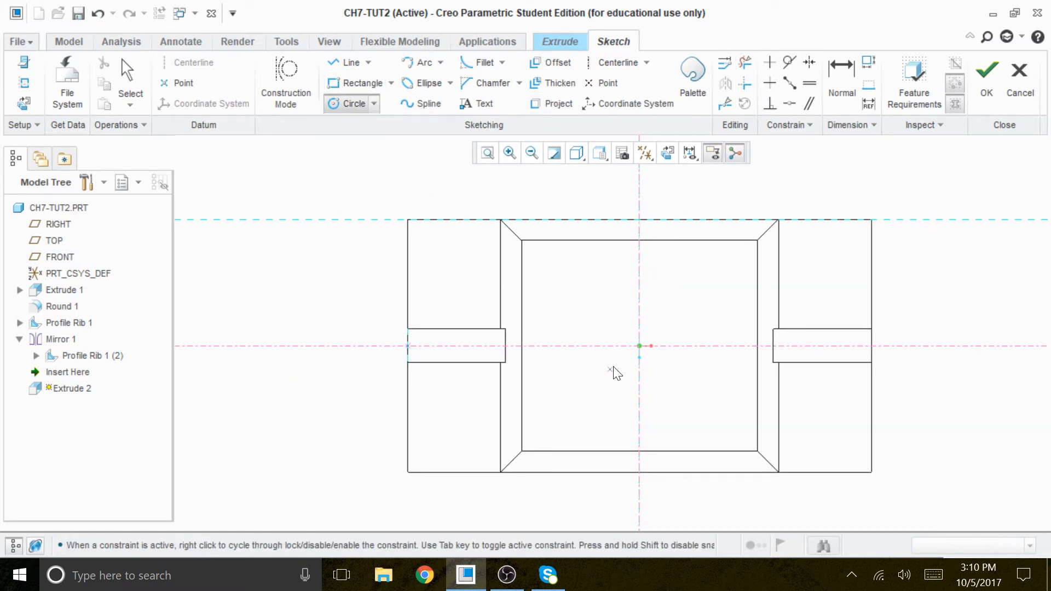
{"action": "left_click", "coordinate": [639, 346]}
{"action": "left_click", "coordinate": [679, 371]}
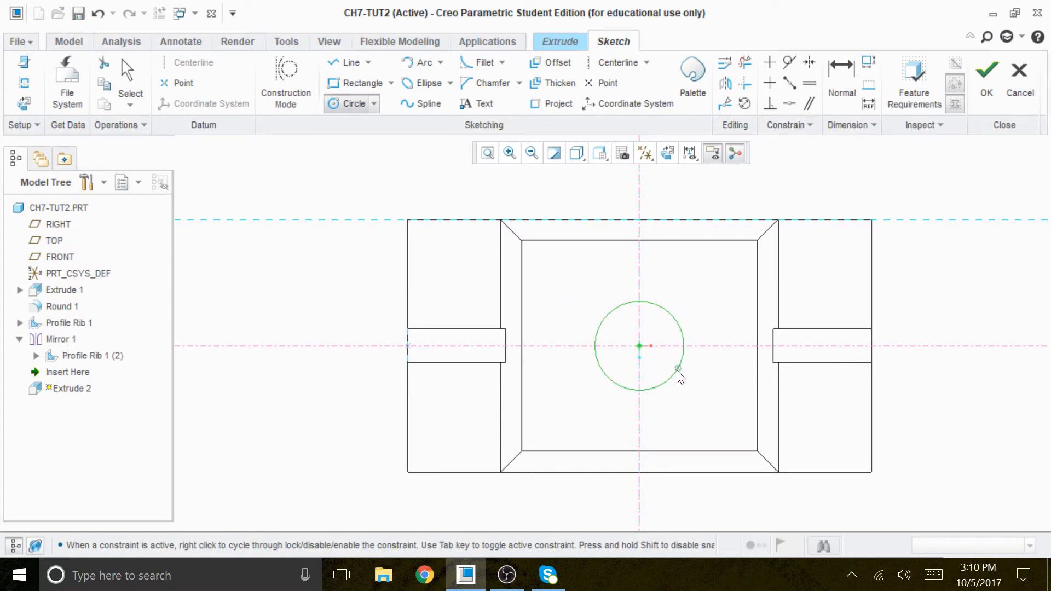
{"action": "scroll", "coordinate": [698, 345], "scroll_direction": "up", "scroll_amount": 1}
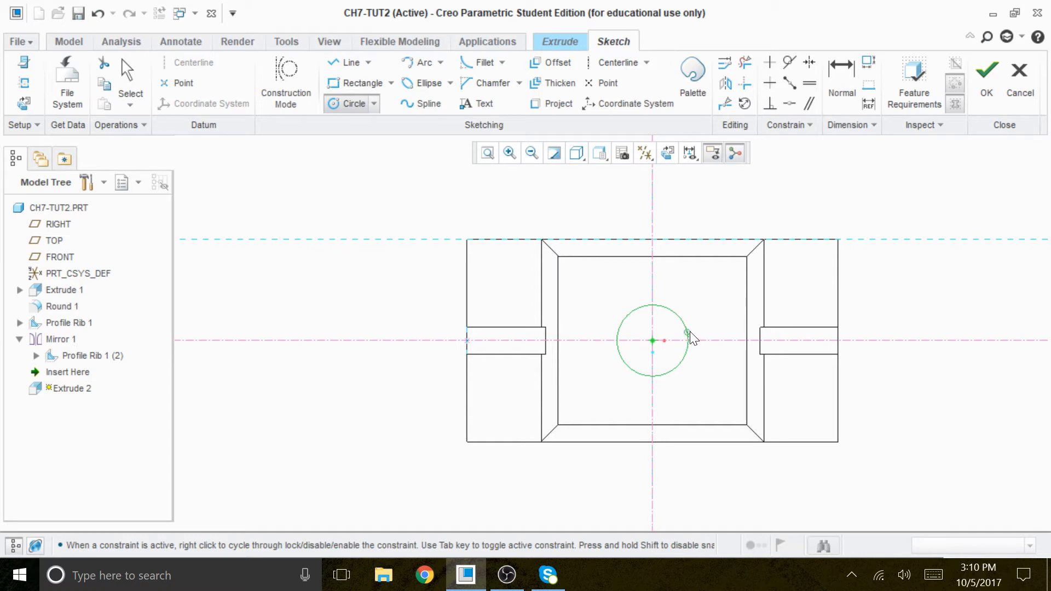
{"action": "middle_click", "coordinate": [869, 260]}
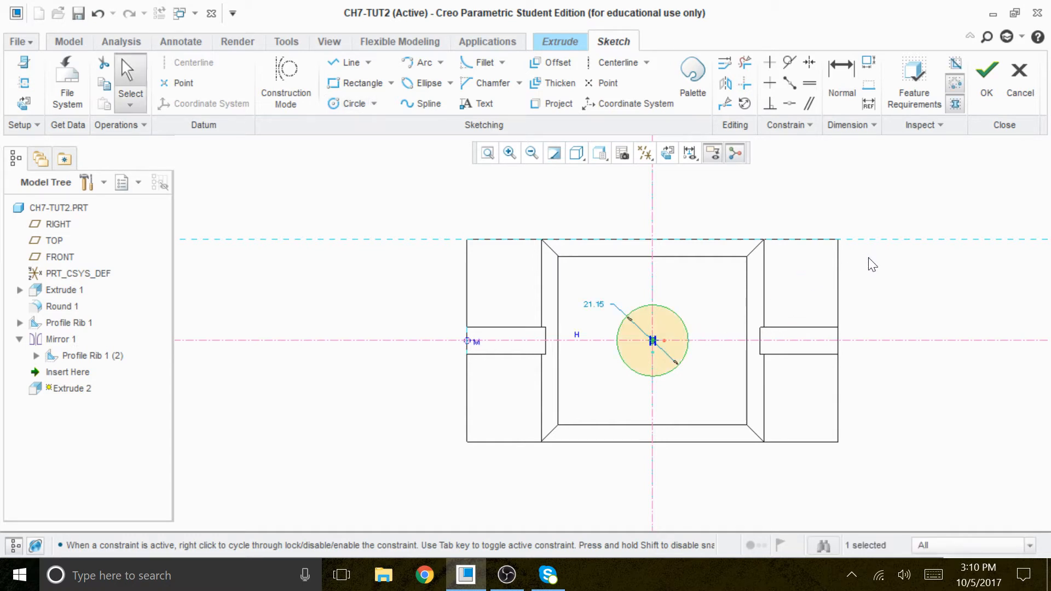
Step: Add a radius dimension to the circle and set it to 15
{"action": "left_click", "coordinate": [829, 71]}
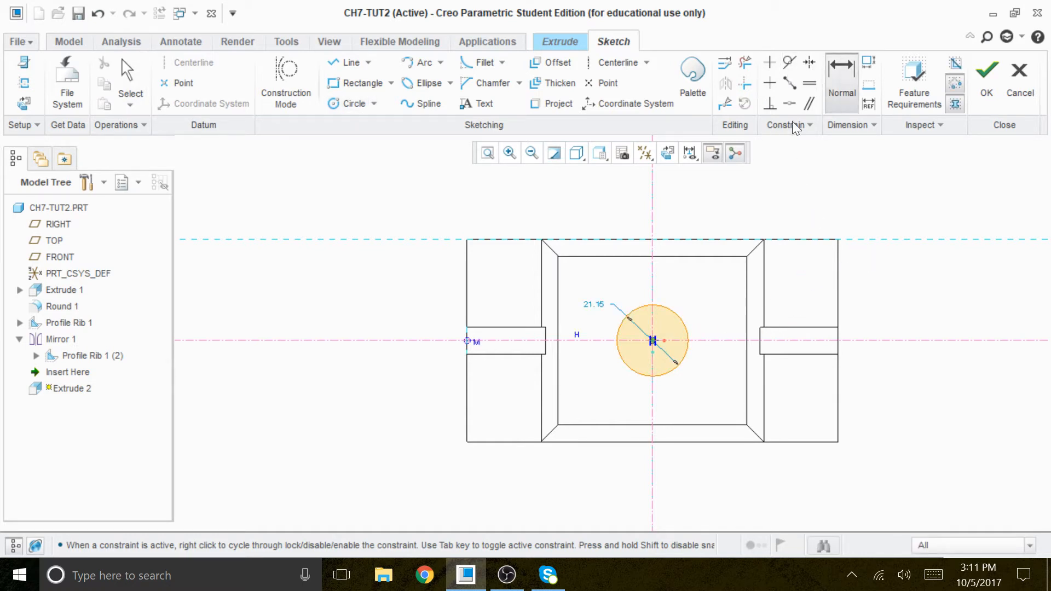
{"action": "left_click", "coordinate": [678, 311]}
{"action": "middle_click", "coordinate": [713, 276]}
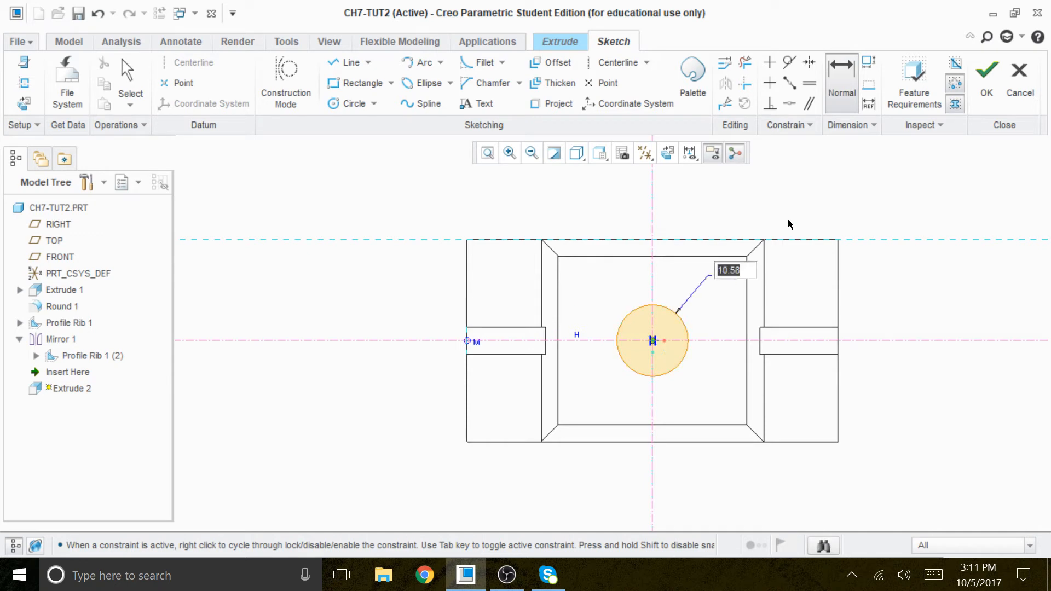
{"action": "type", "text": "15"}
{"action": "key", "text": "Return"}
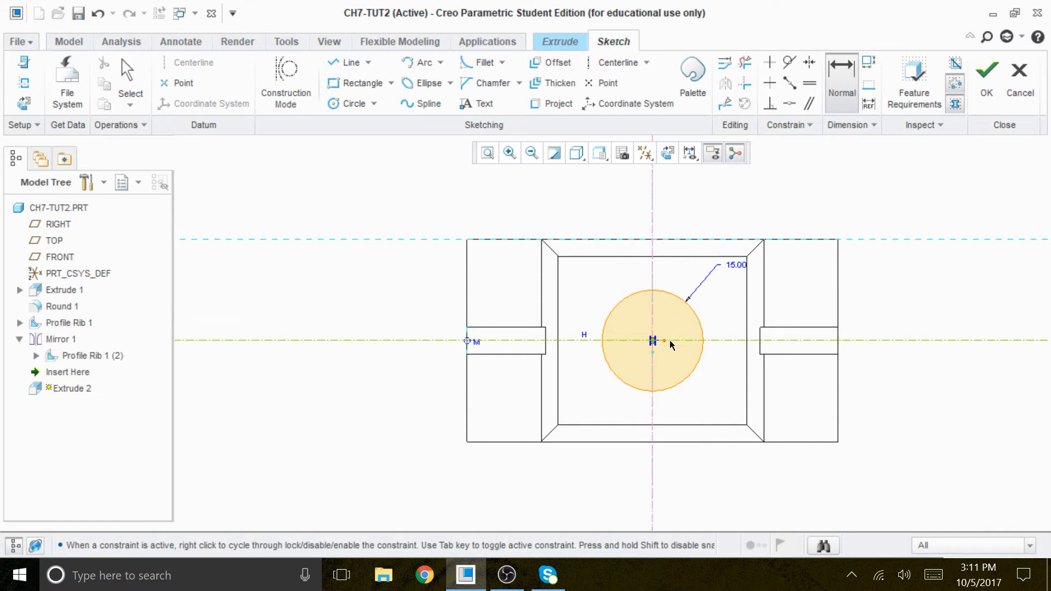
Step: Sketch two equal circles about 8.2 in diameter on the horizontal centerline, one about 22 to each side of the large circle's centre
{"action": "scroll", "coordinate": [658, 363], "scroll_direction": "up", "scroll_amount": 1}
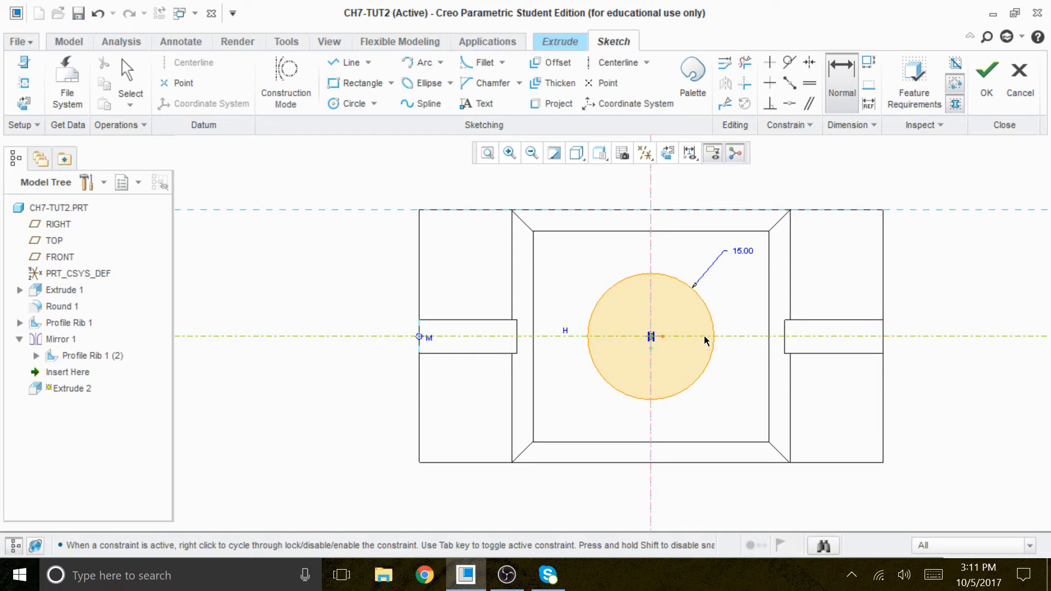
{"action": "scroll", "coordinate": [668, 362], "scroll_direction": "down", "scroll_amount": 1}
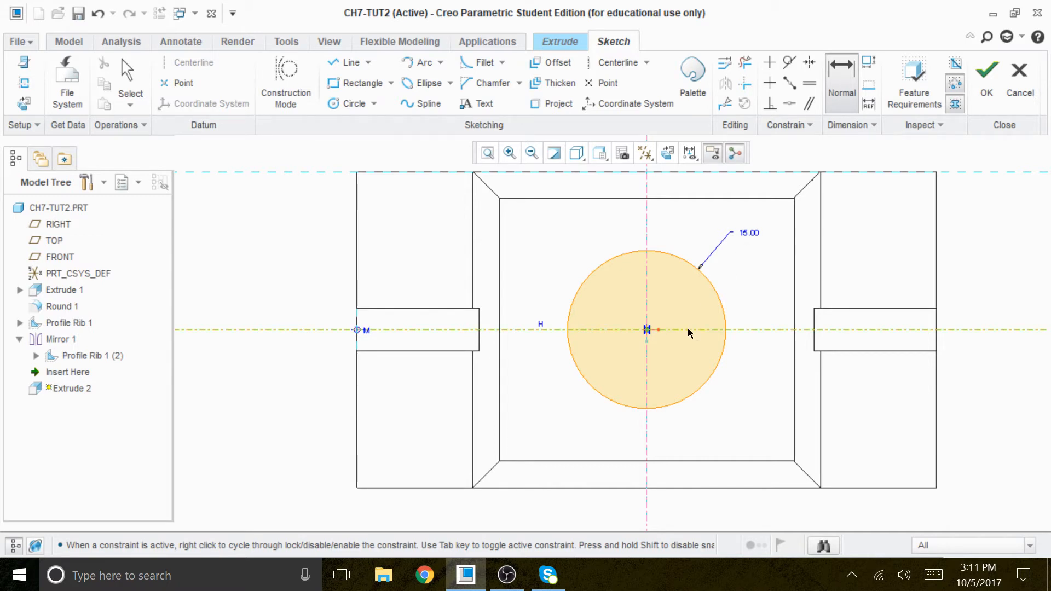
{"action": "scroll", "coordinate": [691, 323], "scroll_direction": "down", "scroll_amount": 2}
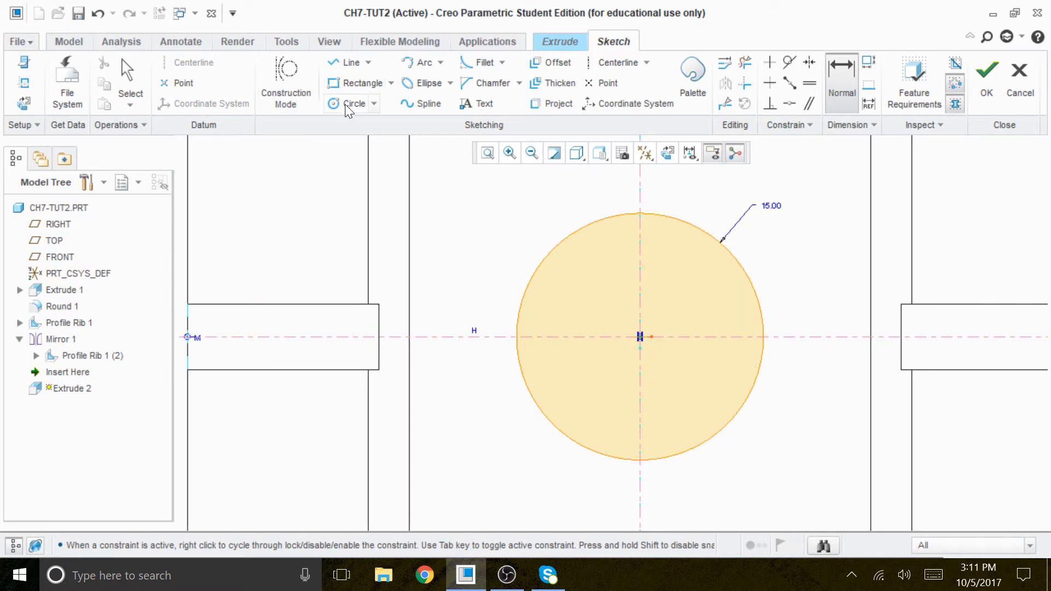
{"action": "left_click", "coordinate": [351, 103]}
{"action": "left_click", "coordinate": [459, 336]}
{"action": "left_click", "coordinate": [482, 367]}
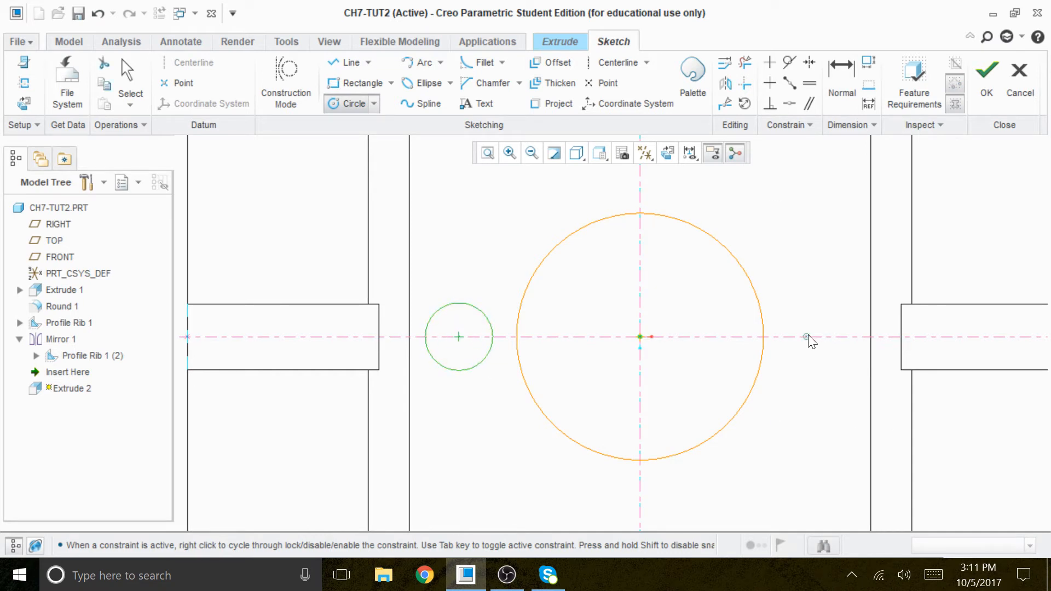
{"action": "left_click", "coordinate": [824, 337]}
{"action": "left_click", "coordinate": [827, 370]}
{"action": "middle_click", "coordinate": [801, 416]}
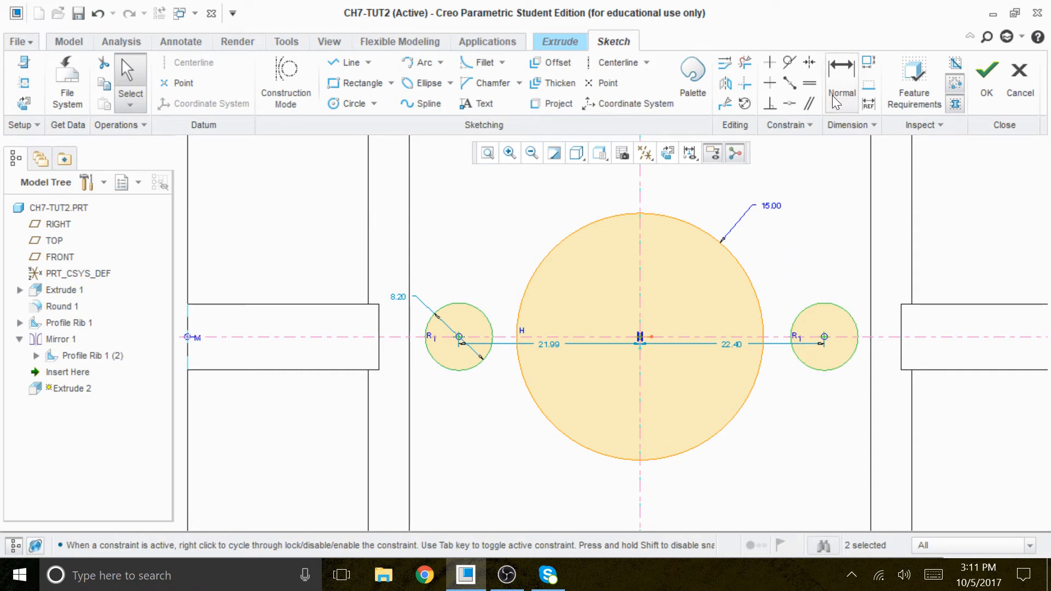
Step: Make the two small circles' centres symmetric about the vertical centerline and hide the model tree
{"action": "left_click", "coordinate": [810, 63]}
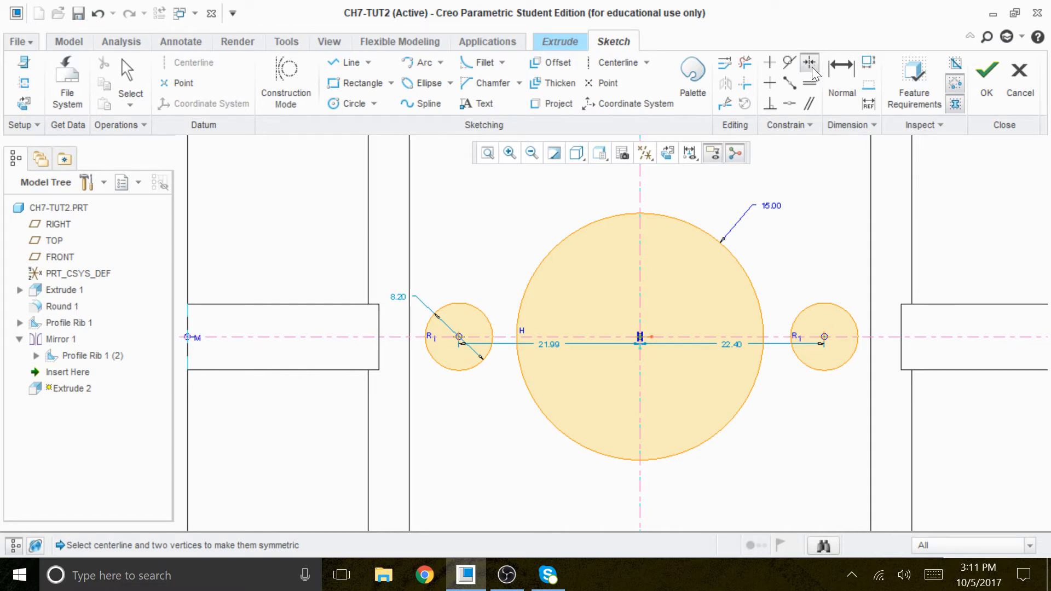
{"action": "left_click", "coordinate": [823, 338]}
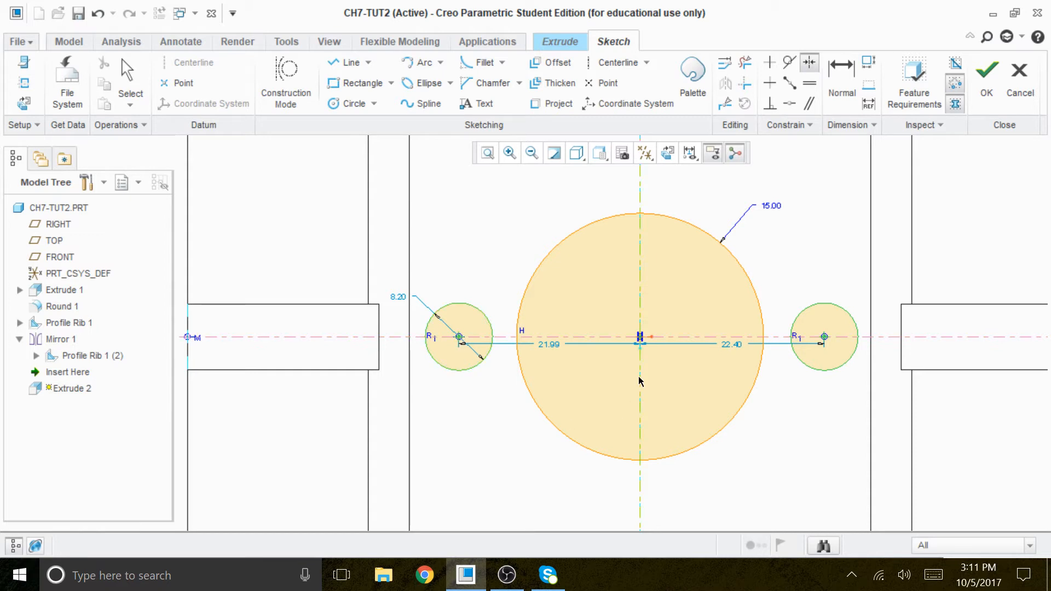
{"action": "left_click", "coordinate": [638, 300]}
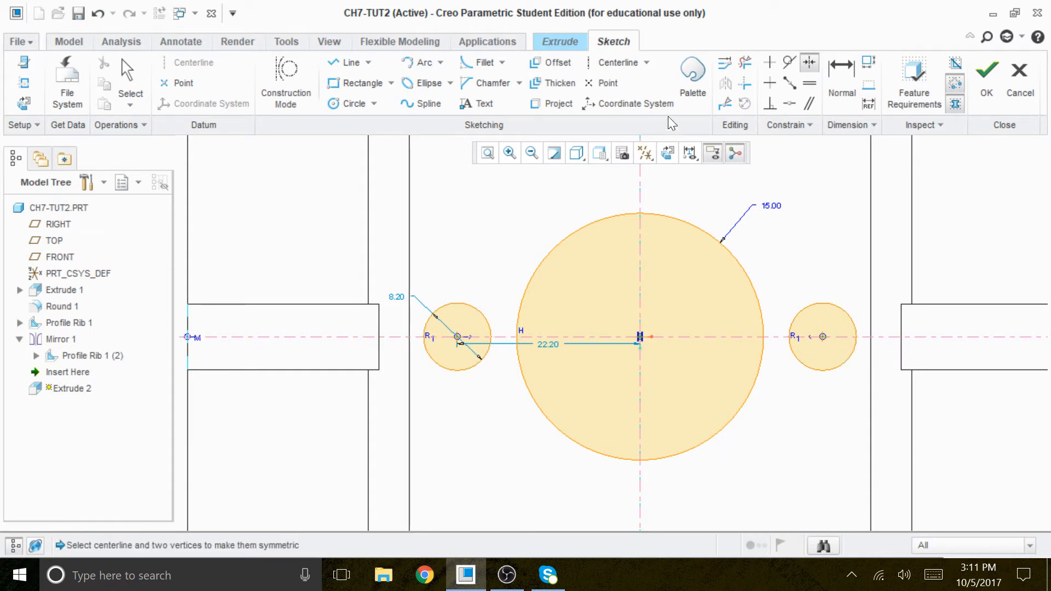
{"action": "scroll", "coordinate": [444, 111], "scroll_direction": "up", "scroll_amount": 2}
{"action": "left_click", "coordinate": [14, 543]}
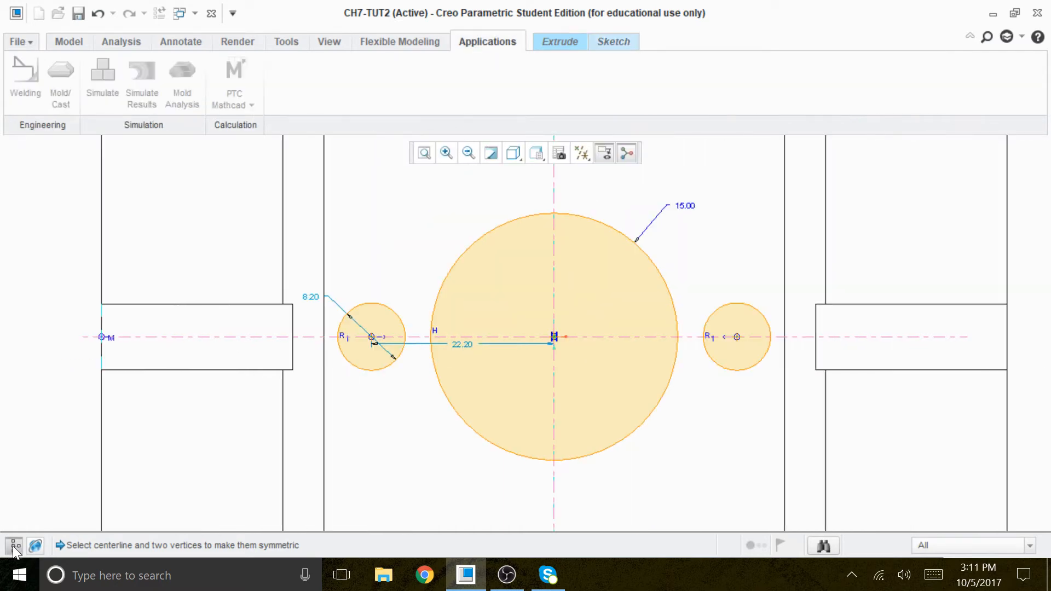
{"action": "scroll", "coordinate": [536, 313], "scroll_direction": "up", "scroll_amount": 4}
{"action": "scroll", "coordinate": [542, 399], "scroll_direction": "down", "scroll_amount": 2}
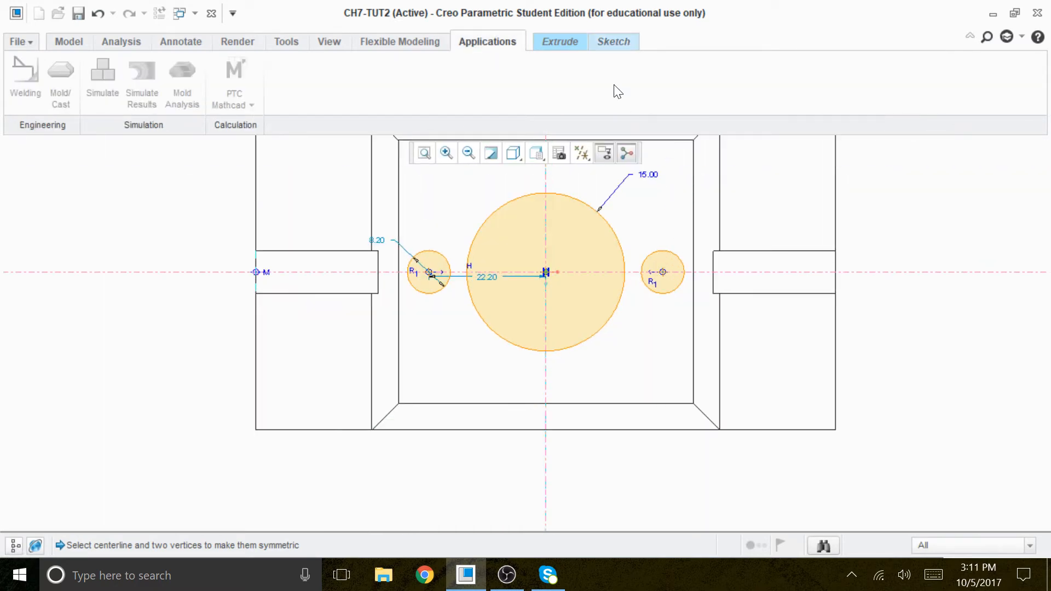
Step: Dimension the horizontal distance between the two small circles' centres and set it to 40
{"action": "left_click", "coordinate": [615, 44]}
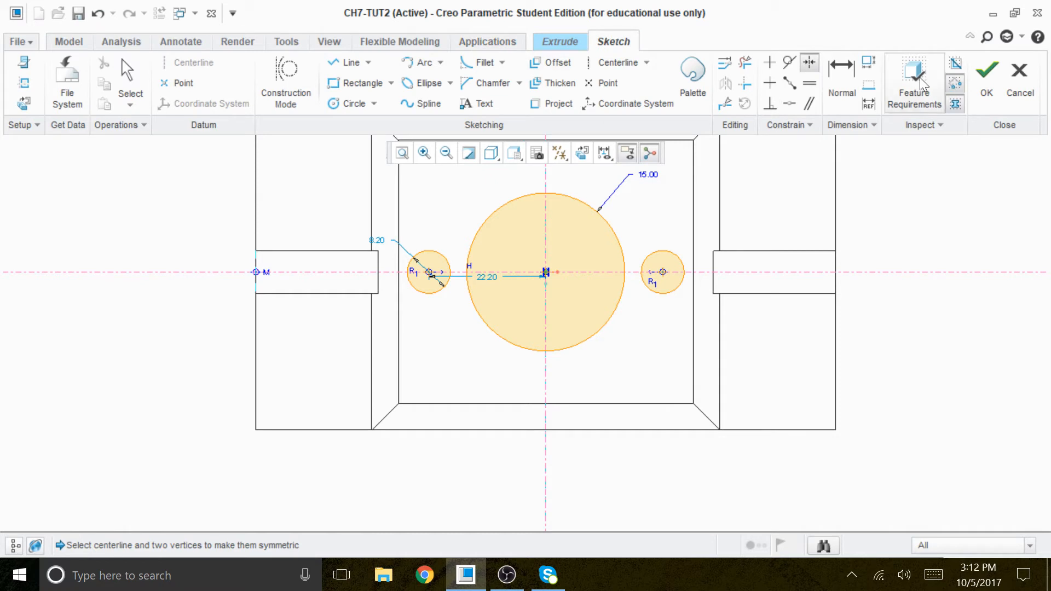
{"action": "left_click", "coordinate": [841, 77]}
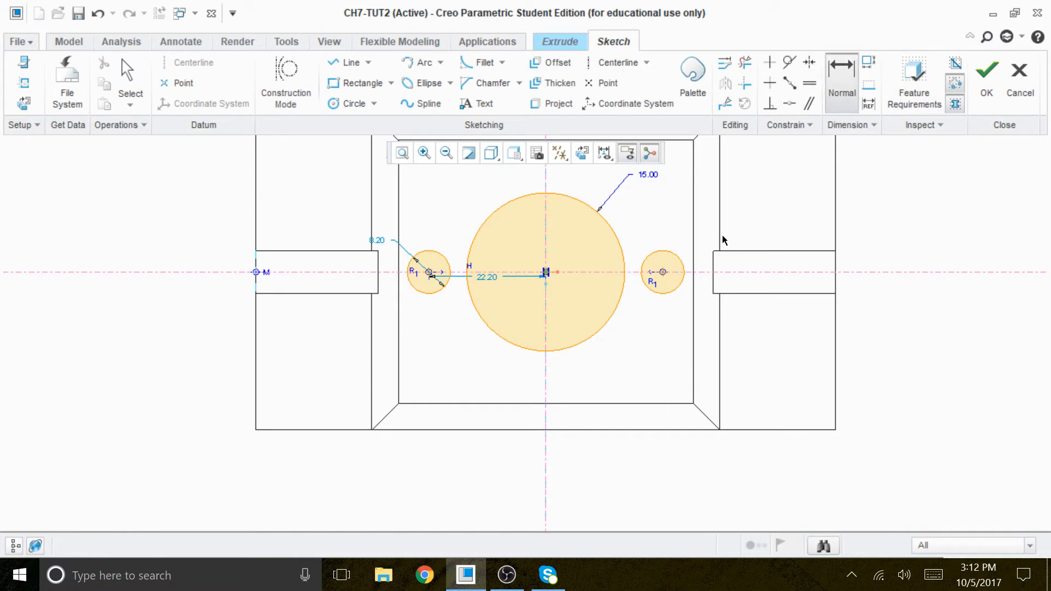
{"action": "left_click", "coordinate": [662, 272]}
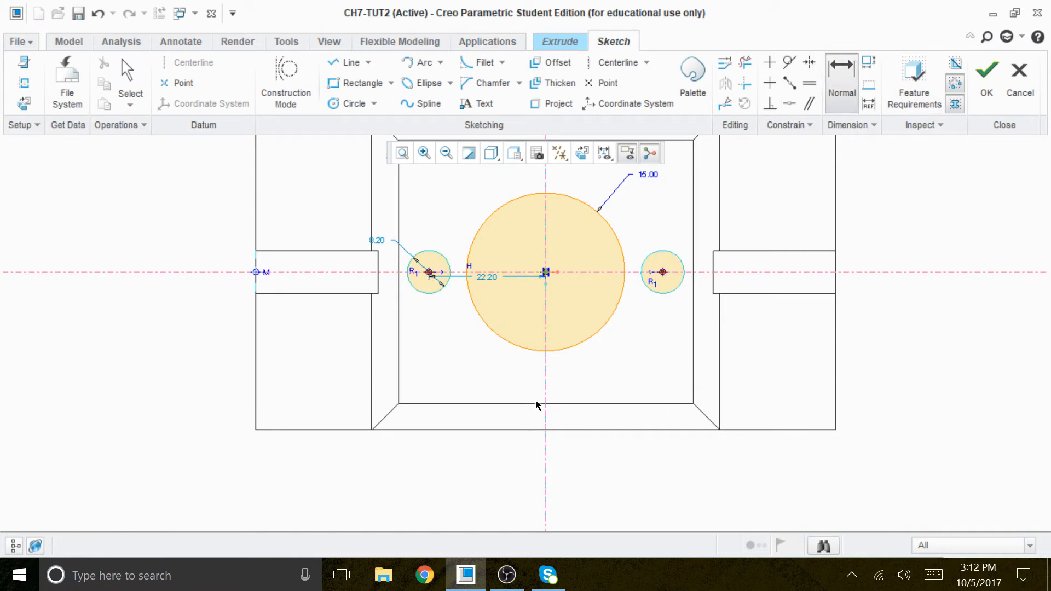
{"action": "middle_click", "coordinate": [526, 384]}
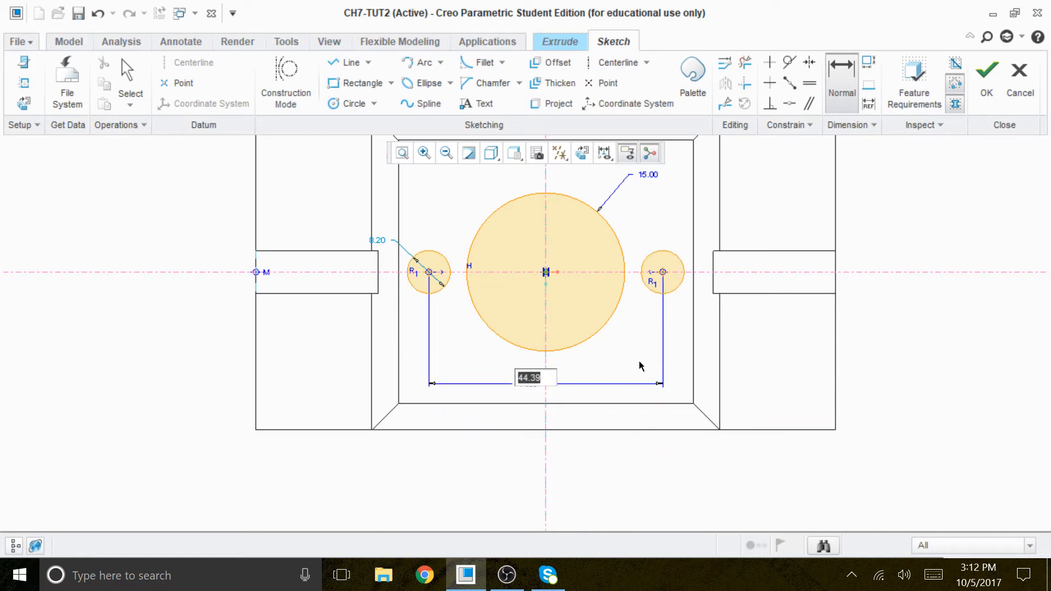
{"action": "type", "text": "40"}
{"action": "key", "text": "Return"}
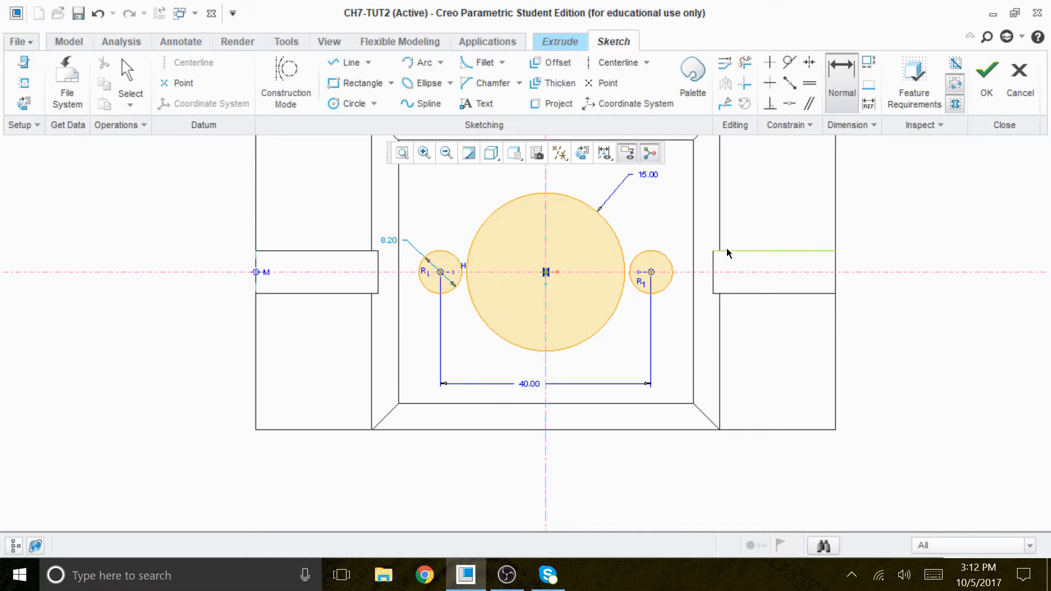
Step: Add a radius dimension to the right small circle and set it to 6.5
{"action": "left_click", "coordinate": [665, 257]}
{"action": "middle_click", "coordinate": [673, 233]}
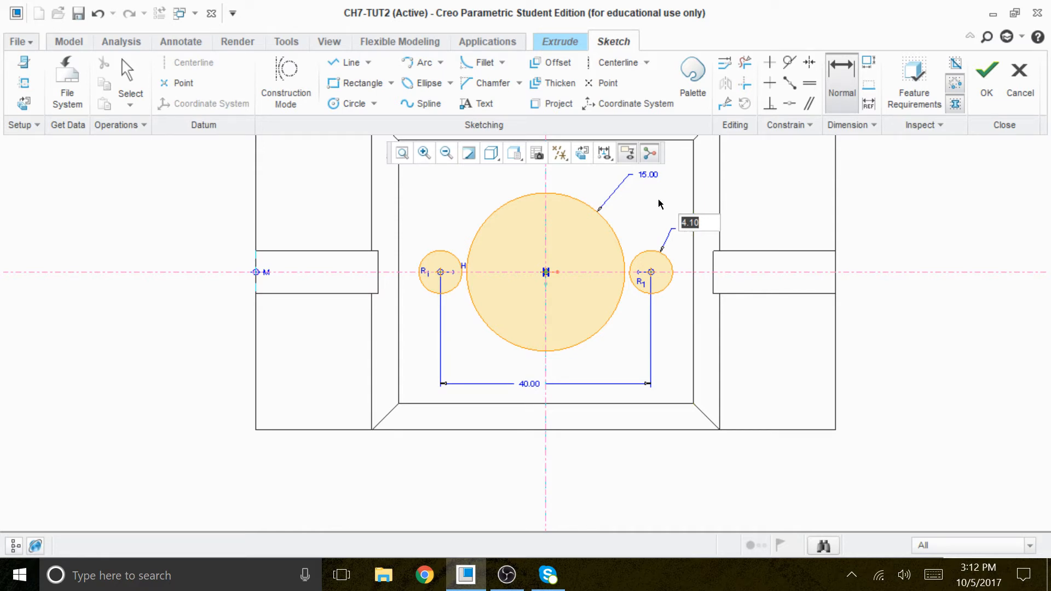
{"action": "type", "text": "6.5"}
{"action": "key", "text": "Return"}
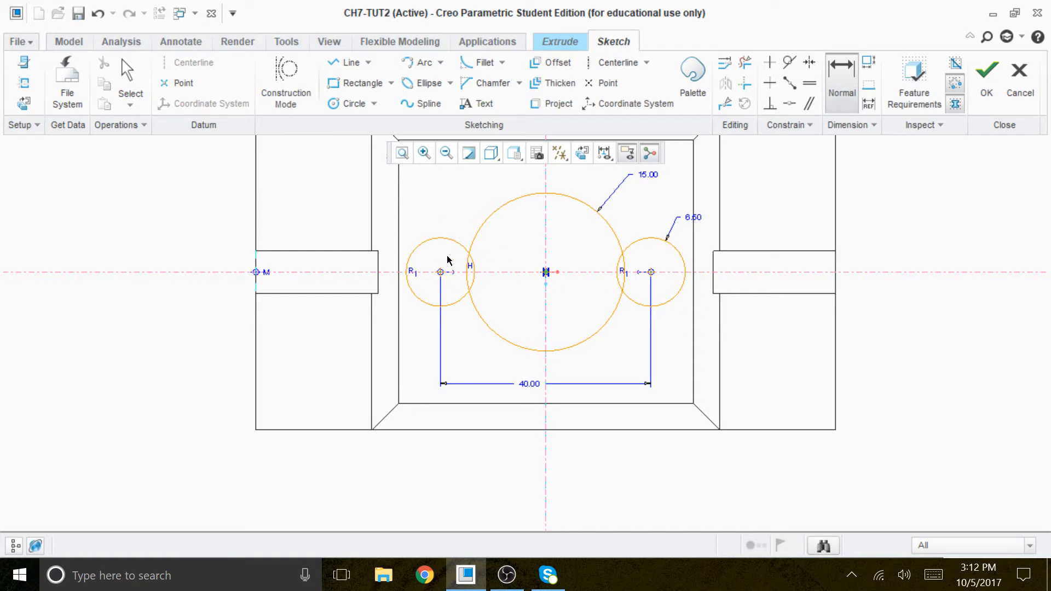
Step: Add a Circular Trim fillet of about 3.76 radius between the left small circle and the large circle, above the horizontal centerline
{"action": "scroll", "coordinate": [493, 252], "scroll_direction": "down", "scroll_amount": 1}
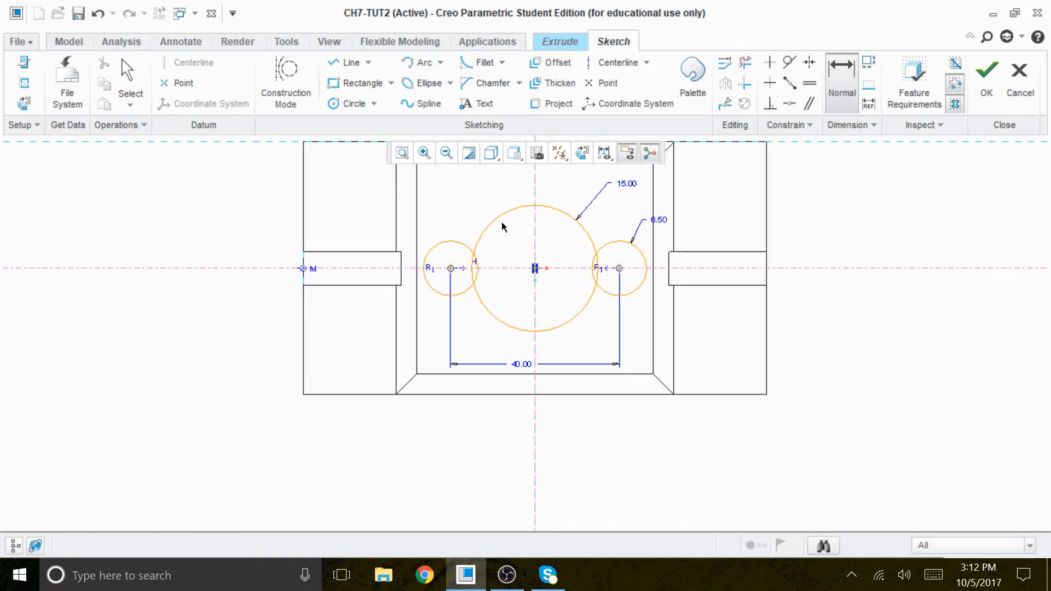
{"action": "scroll", "coordinate": [501, 198], "scroll_direction": "up", "scroll_amount": 1}
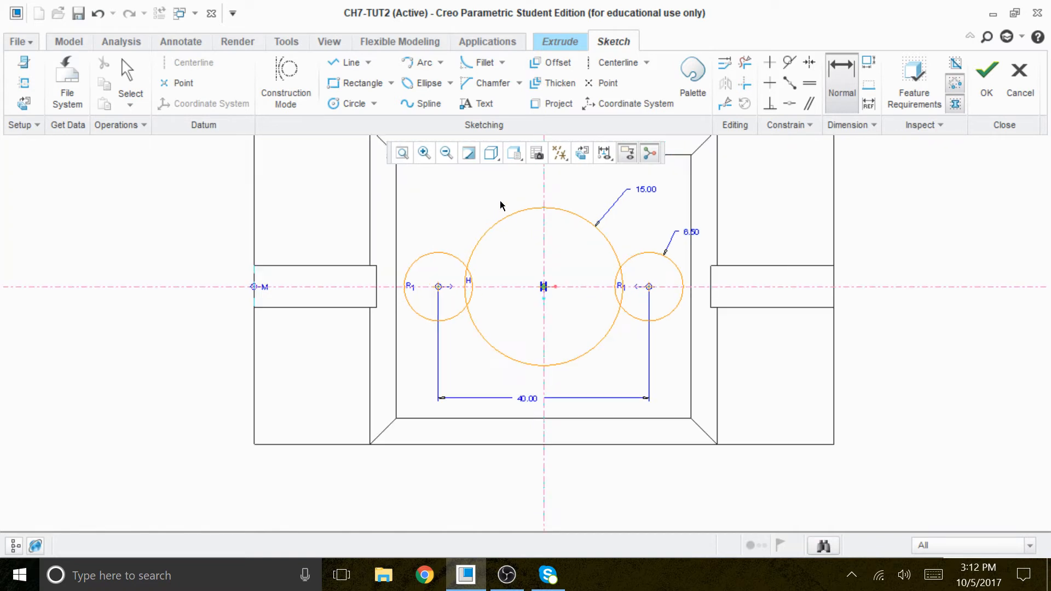
{"action": "left_click", "coordinate": [502, 62]}
{"action": "left_click", "coordinate": [487, 81]}
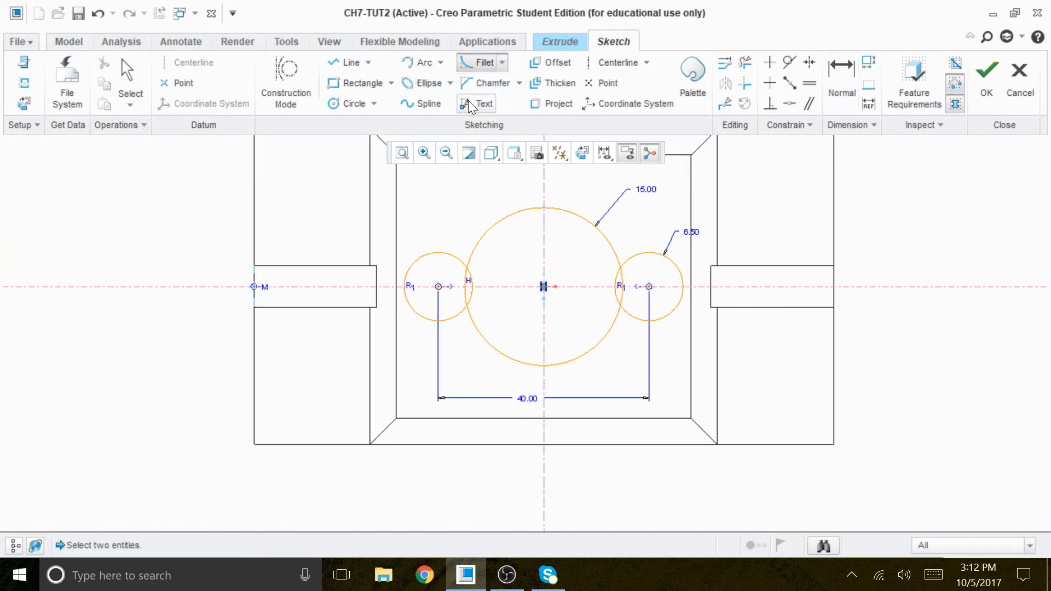
{"action": "left_click", "coordinate": [502, 62]}
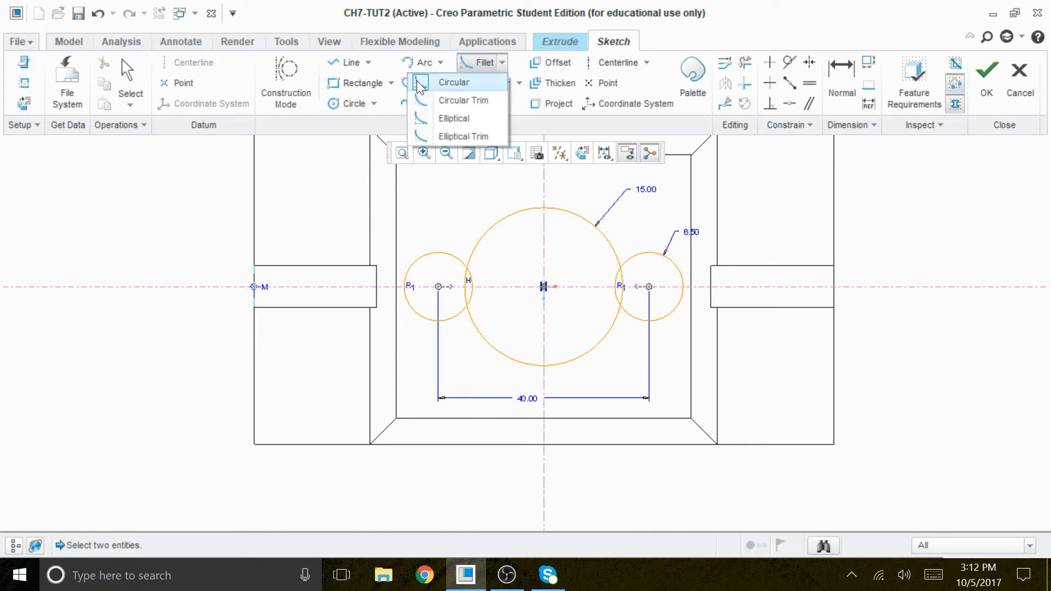
{"action": "left_click", "coordinate": [448, 100]}
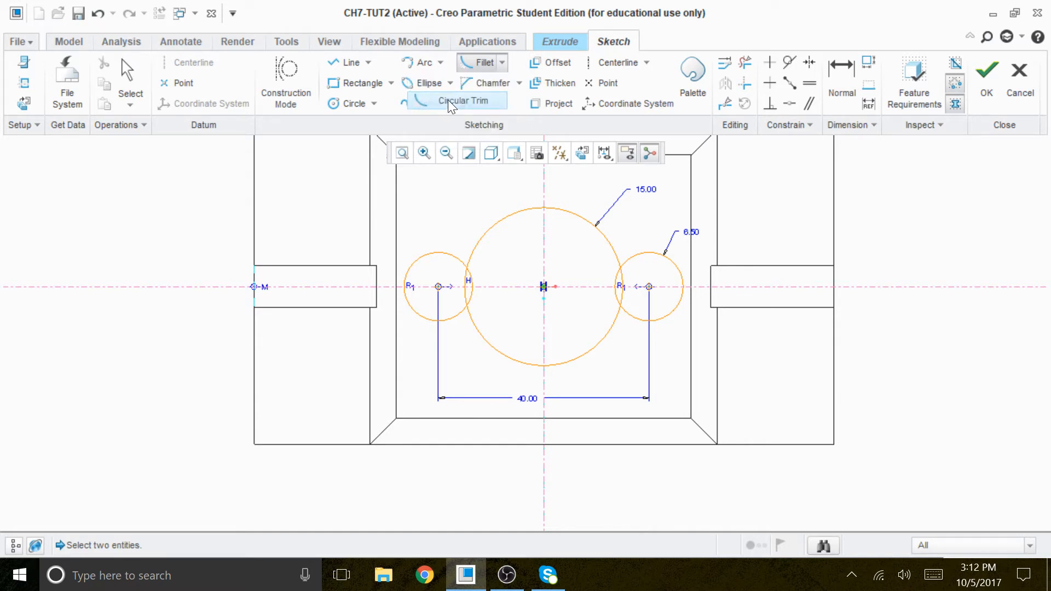
{"action": "left_click", "coordinate": [452, 258]}
{"action": "left_click", "coordinate": [481, 241]}
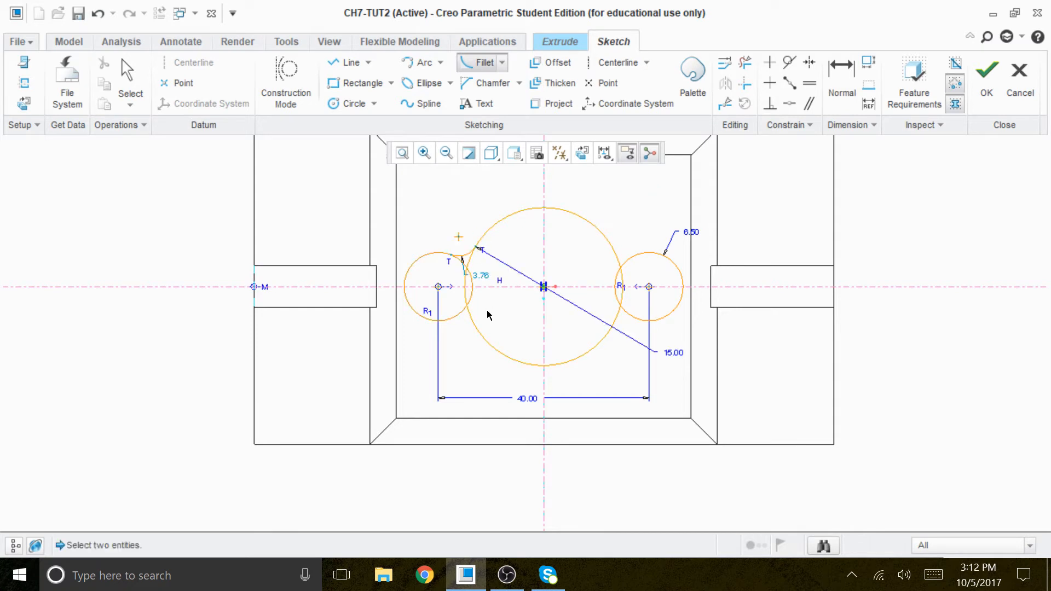
Step: Fillet the other three small-to-large circle junctions, with radii about 2.77 at lower left, 2.53 at lower right and 5.44 at upper right
{"action": "scroll", "coordinate": [486, 296], "scroll_direction": "up", "scroll_amount": 2}
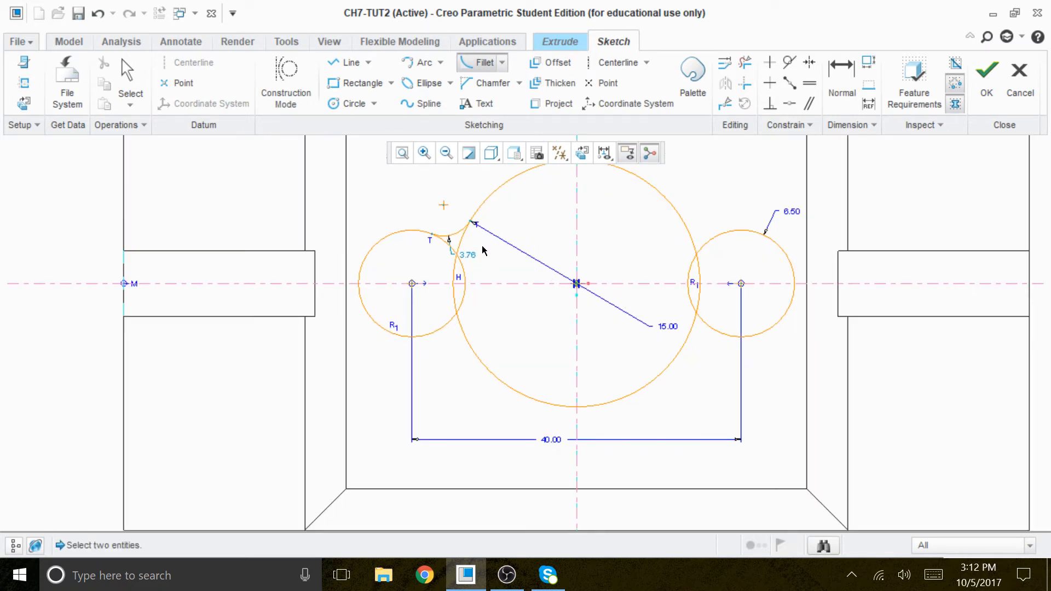
{"action": "left_click", "coordinate": [469, 344]}
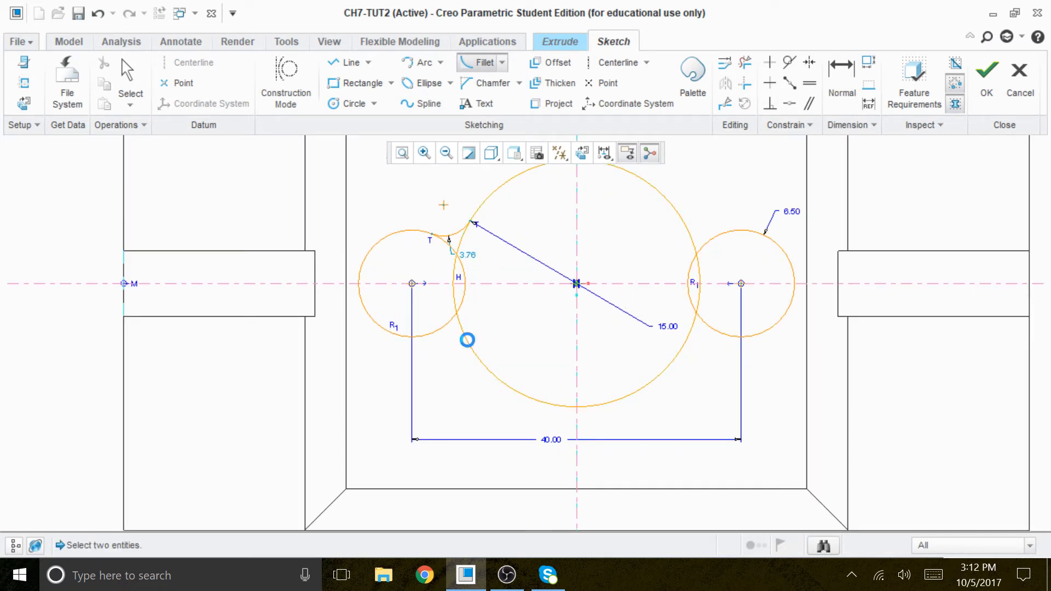
{"action": "left_click", "coordinate": [445, 324]}
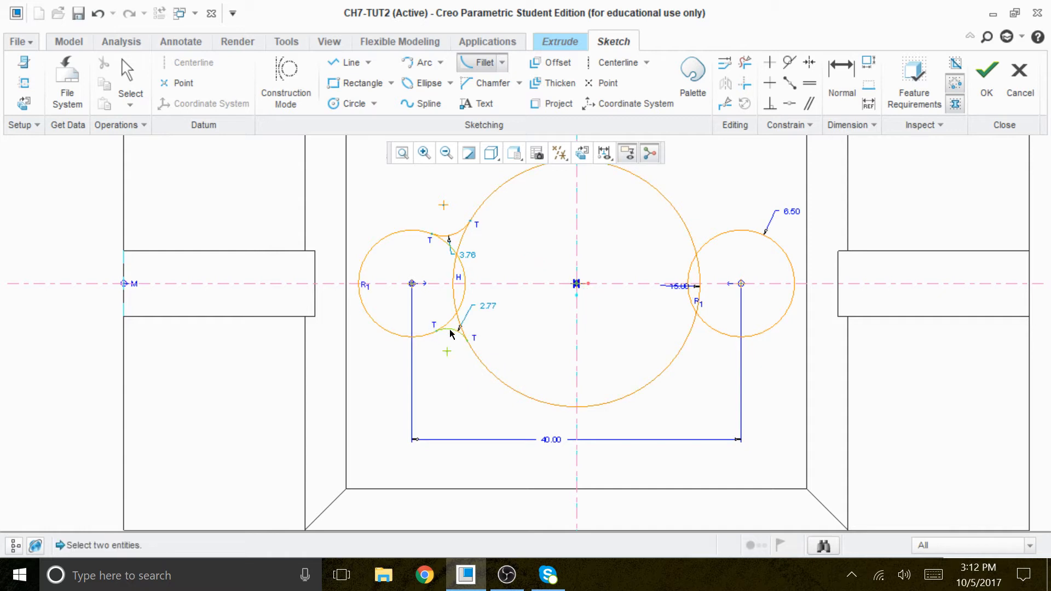
{"action": "left_click", "coordinate": [689, 343]}
{"action": "left_click", "coordinate": [719, 334]}
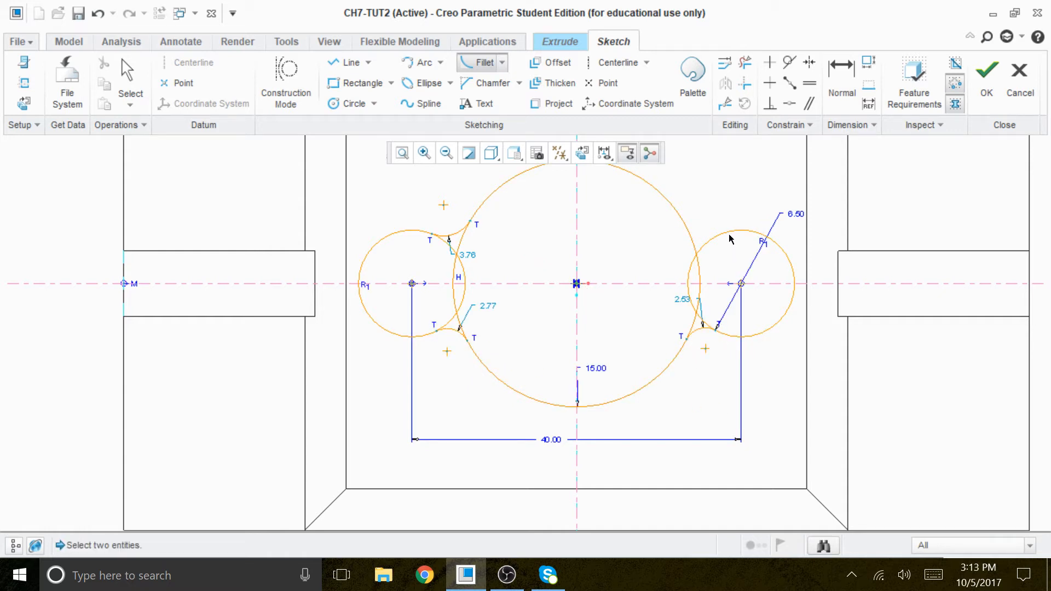
{"action": "left_click", "coordinate": [684, 224]}
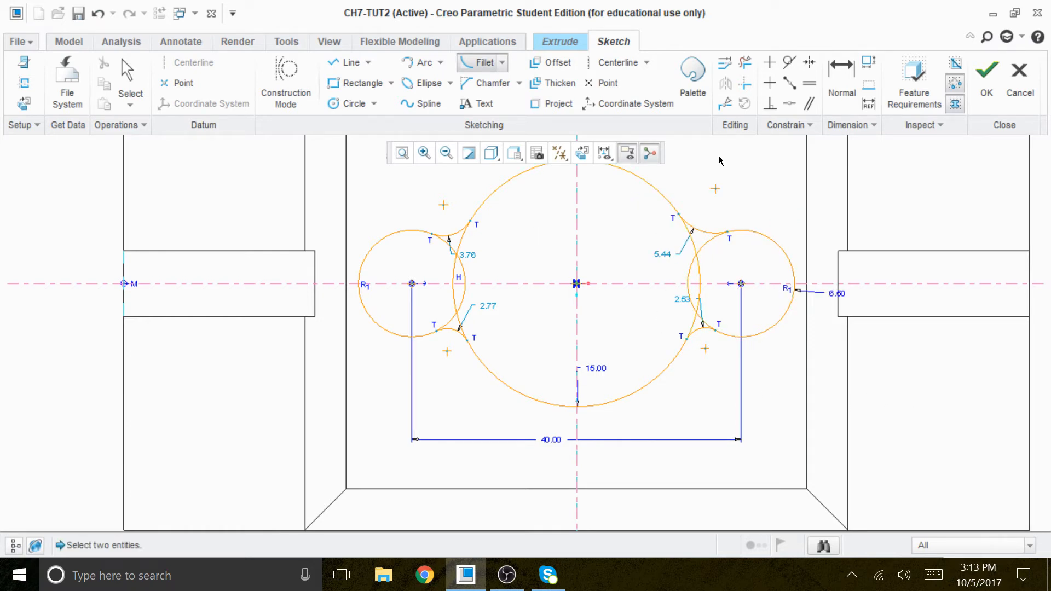
Step: Try to set the upper-left fillet's radius to 15
{"action": "key", "text": "ctrl+alt+a"}
{"action": "scroll", "coordinate": [501, 252], "scroll_direction": "up", "scroll_amount": 3}
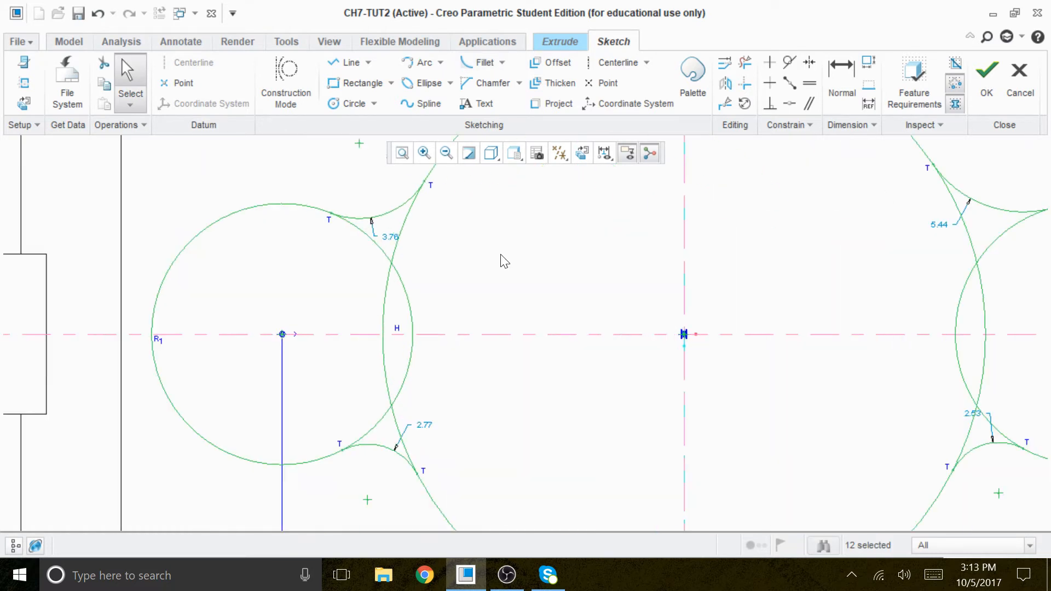
{"action": "double_click", "coordinate": [390, 236]}
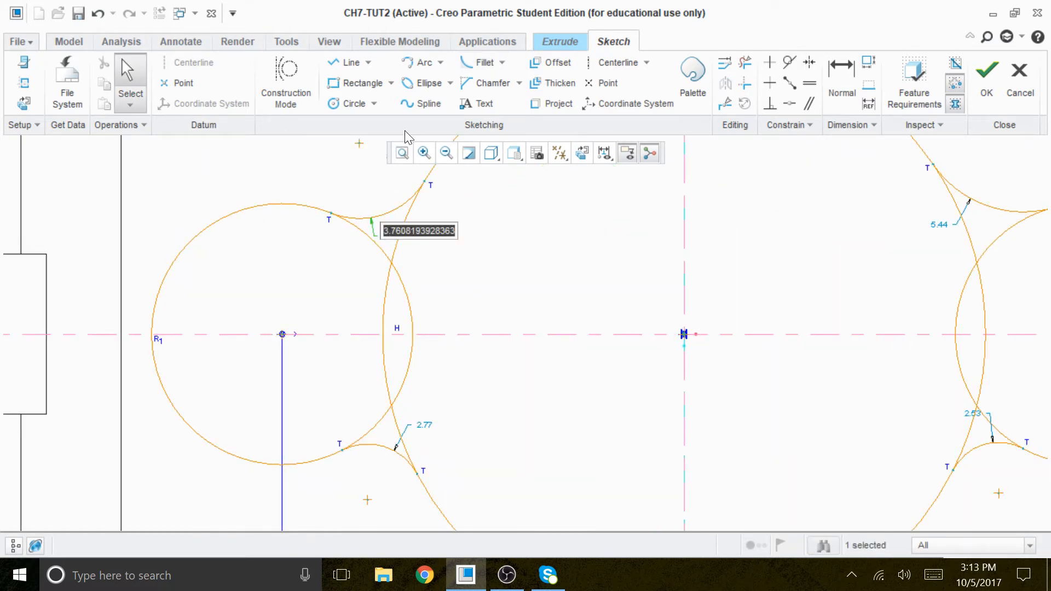
{"action": "type", "text": "15"}
{"action": "key", "text": "Return"}
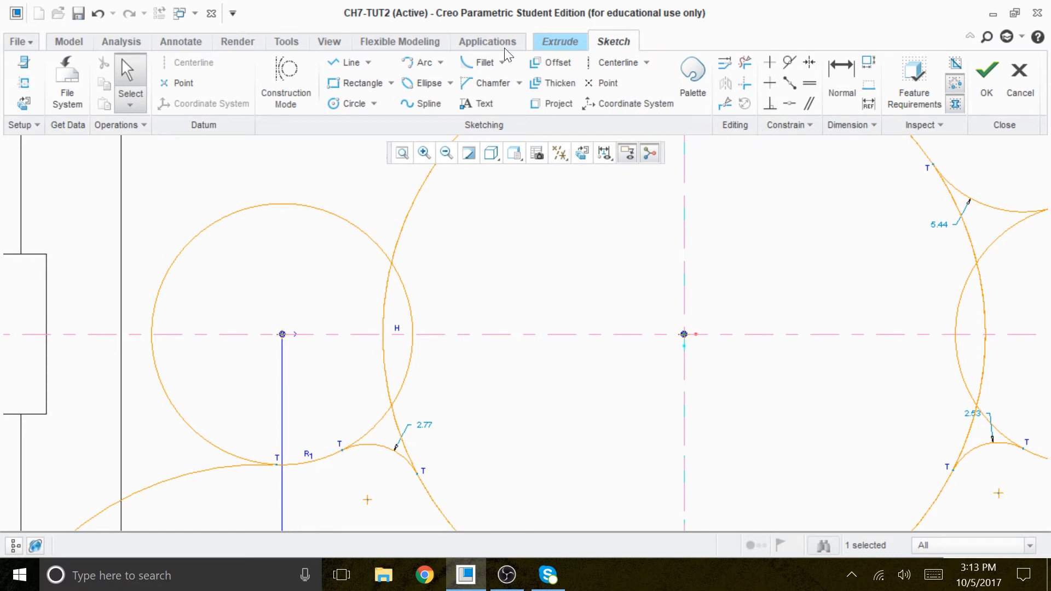
Step: Undo the radius change on the upper-left fillet
{"action": "scroll", "coordinate": [661, 124], "scroll_direction": "up", "scroll_amount": 4}
{"action": "scroll", "coordinate": [661, 123], "scroll_direction": "up", "scroll_amount": 3}
{"action": "scroll", "coordinate": [596, 390], "scroll_direction": "up", "scroll_amount": 4}
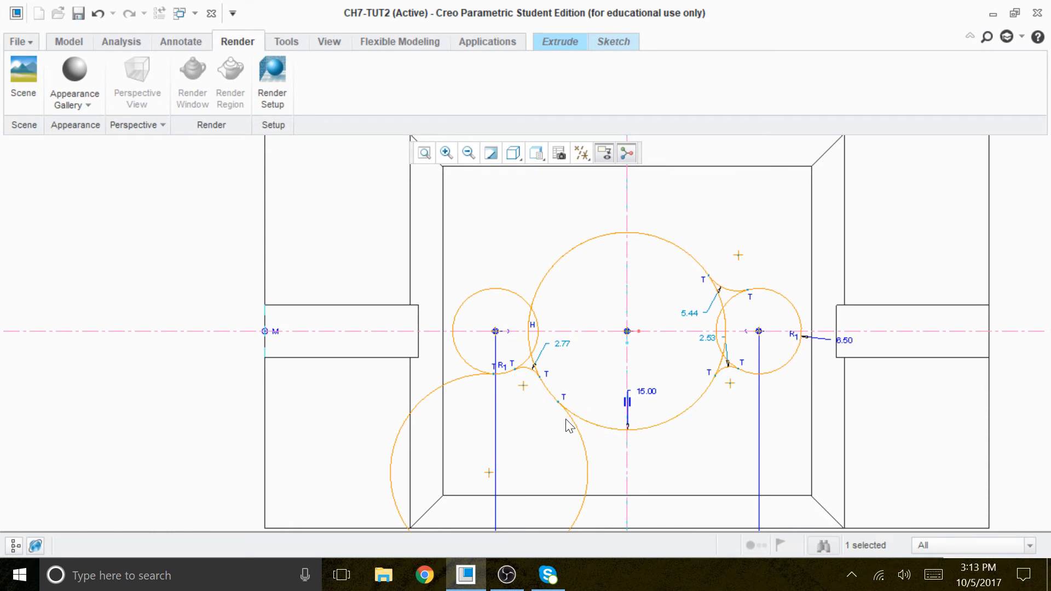
{"action": "left_click", "coordinate": [100, 20]}
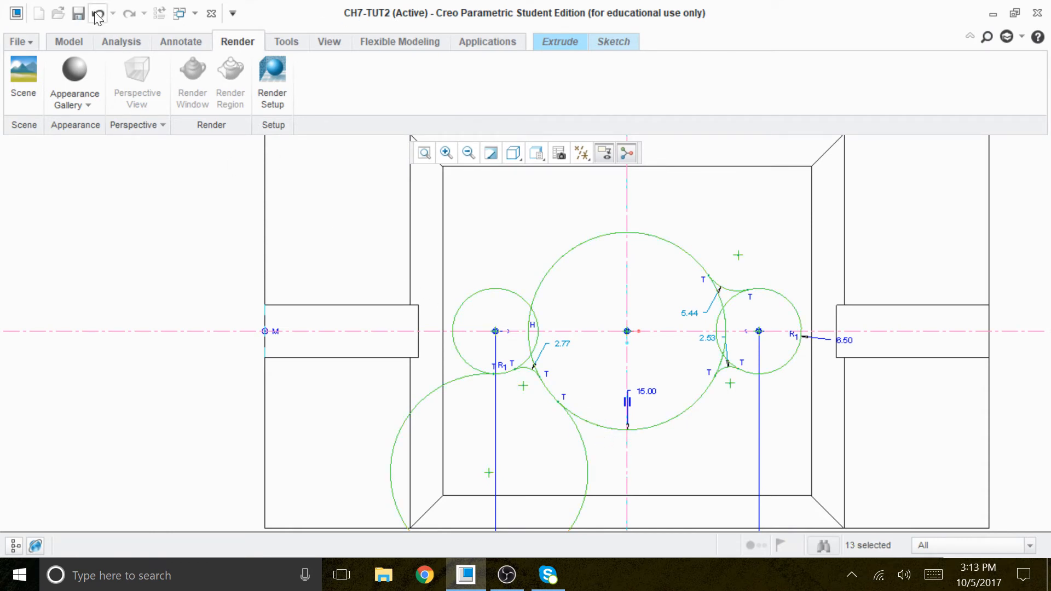
{"action": "scroll", "coordinate": [425, 199], "scroll_direction": "up", "scroll_amount": 3}
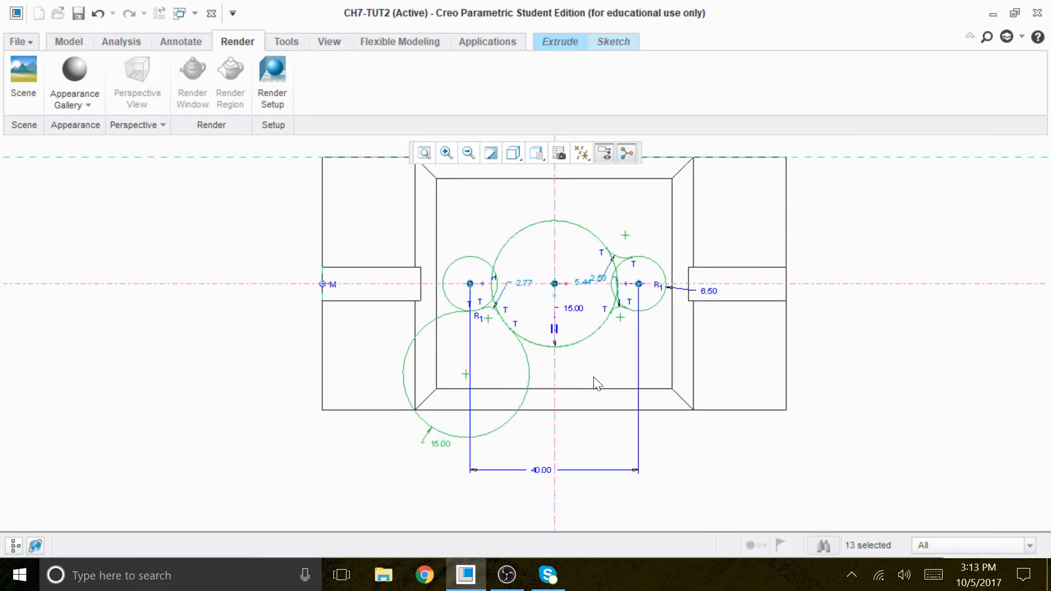
{"action": "left_click", "coordinate": [614, 42]}
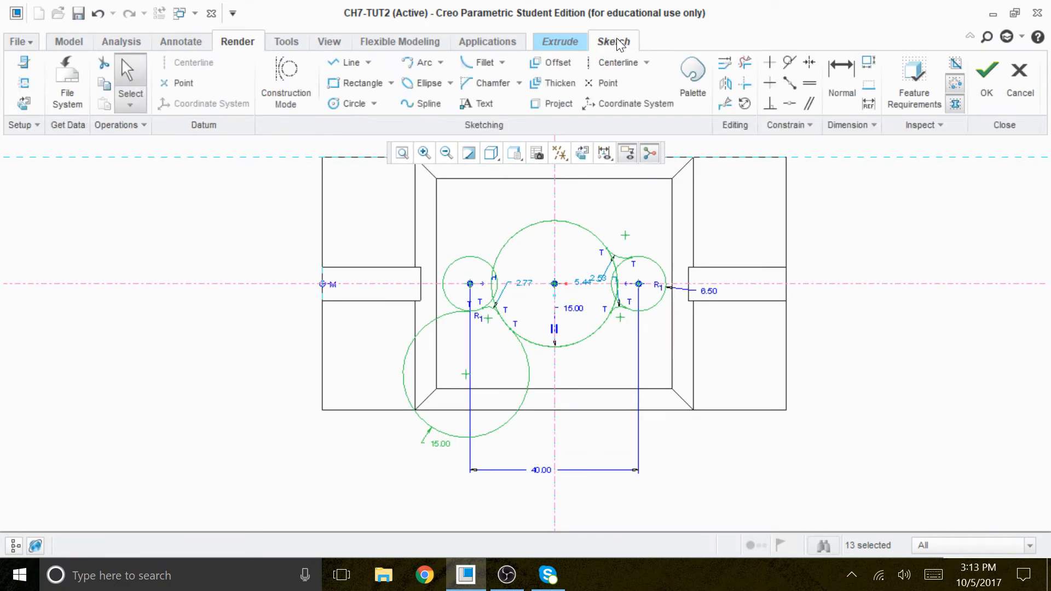
{"action": "scroll", "coordinate": [520, 304], "scroll_direction": "down", "scroll_amount": 2}
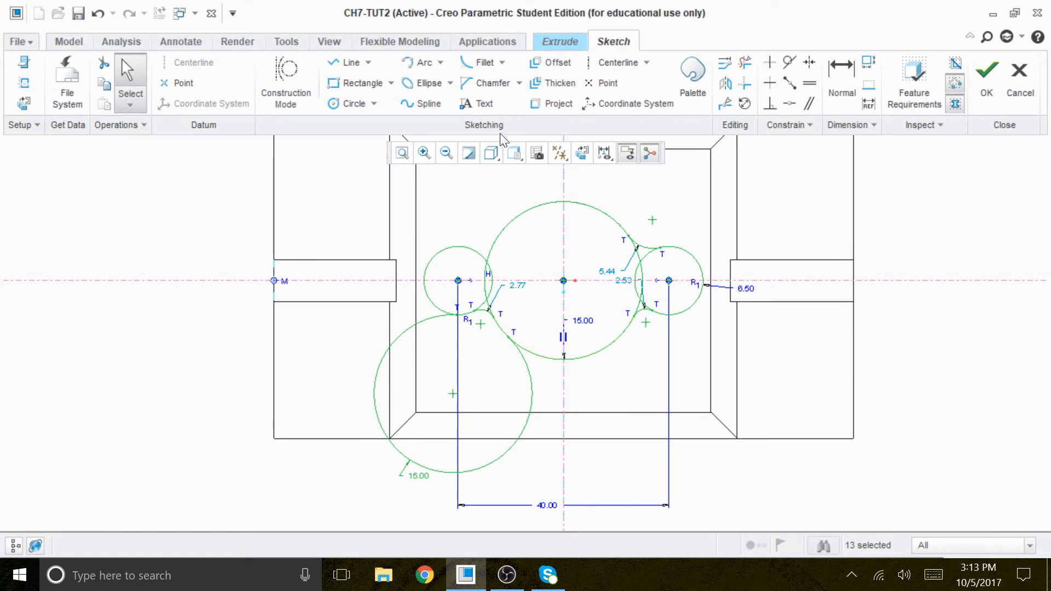
{"action": "left_click", "coordinate": [97, 13]}
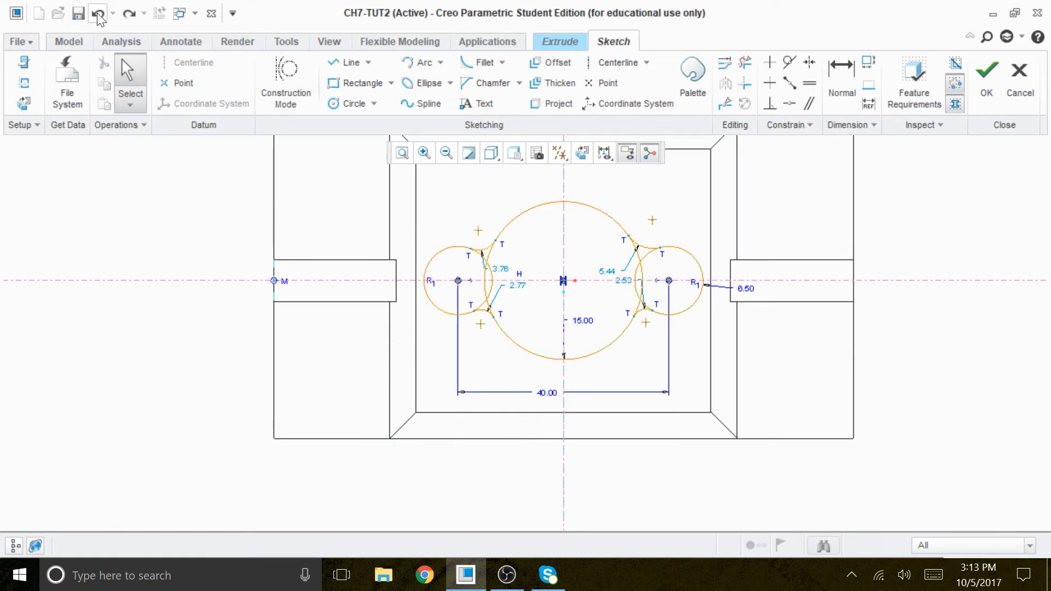
Step: Set the radius of the upper-left fillet between the small circle and the large circle to 10
{"action": "scroll", "coordinate": [493, 258], "scroll_direction": "down", "scroll_amount": 5}
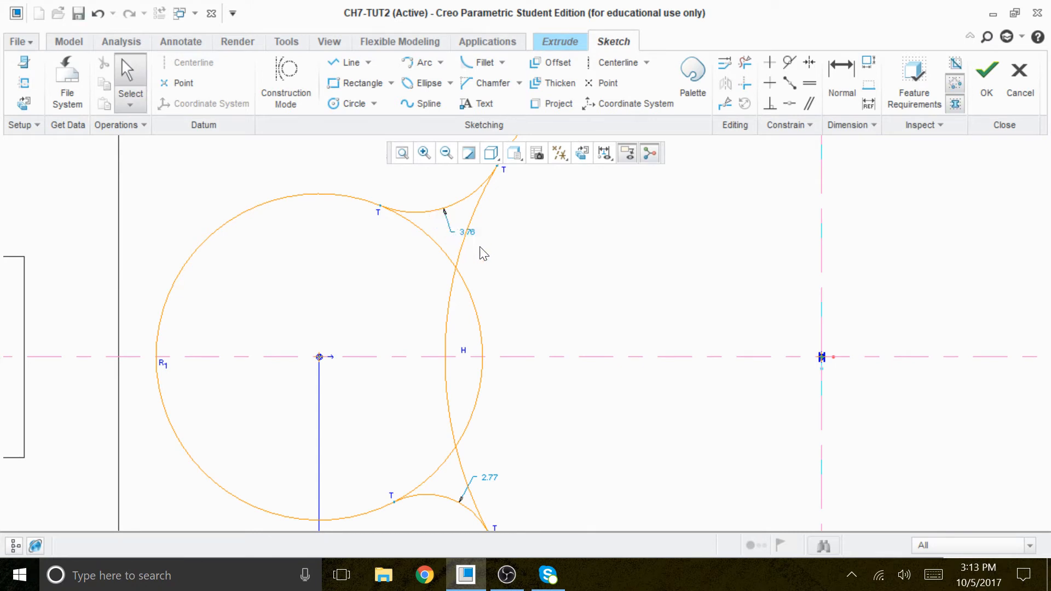
{"action": "middle_click", "coordinate": [472, 235]}
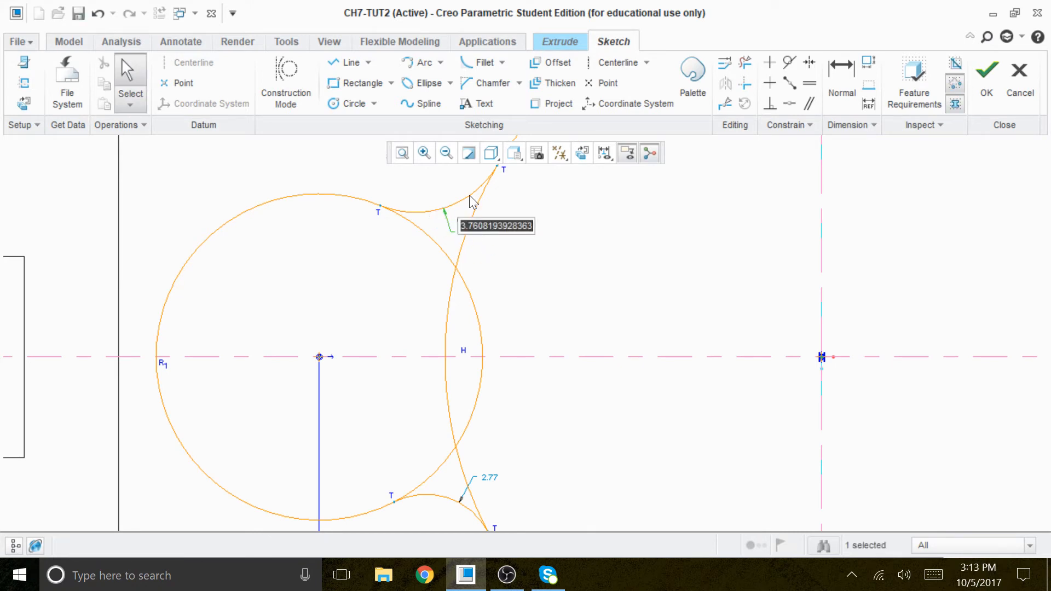
{"action": "type", "text": "10"}
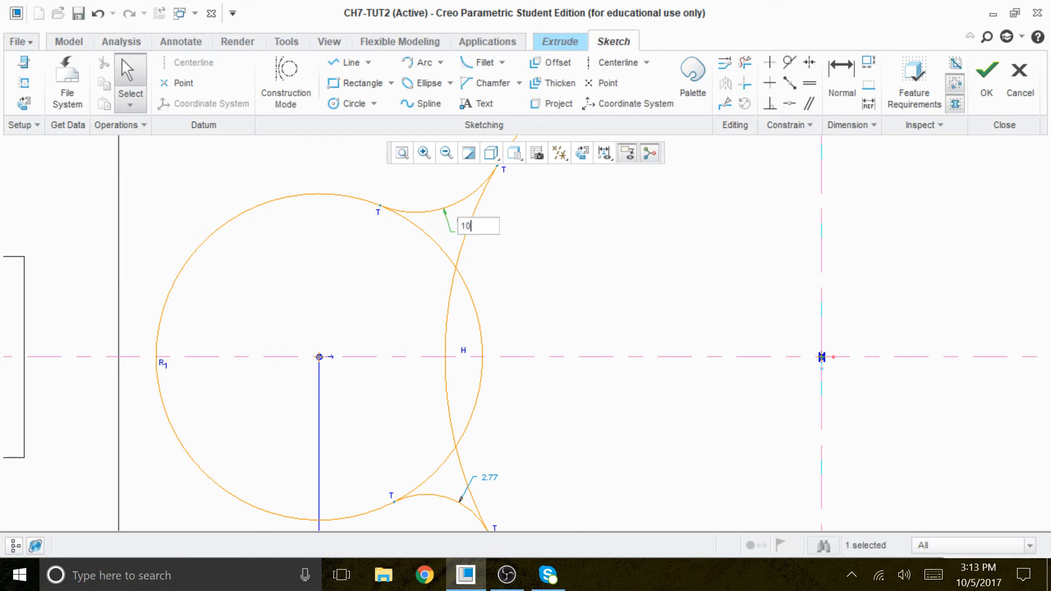
{"action": "key", "text": "Return"}
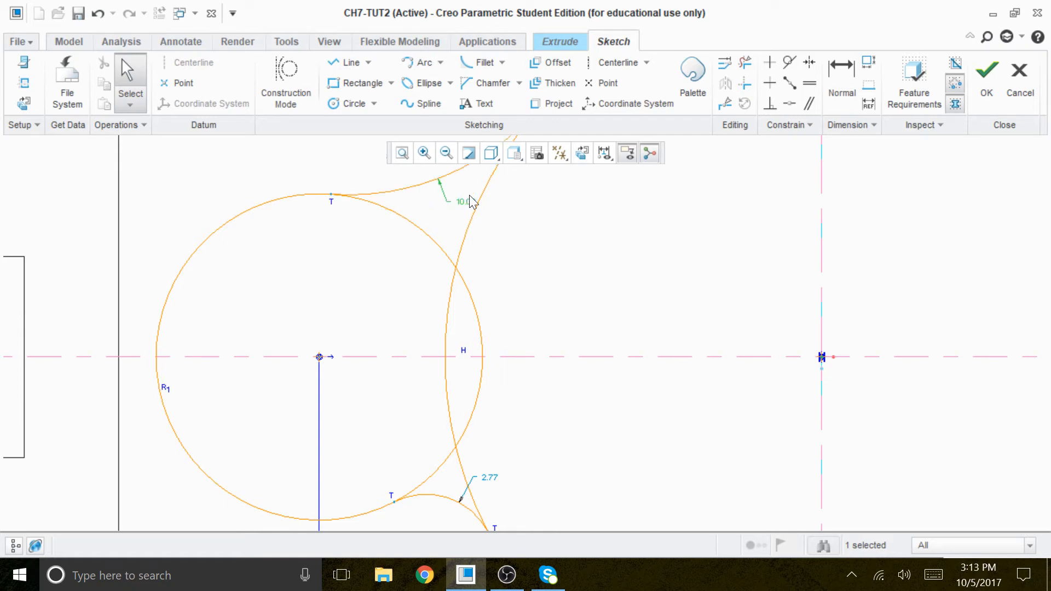
{"action": "scroll", "coordinate": [481, 205], "scroll_direction": "down", "scroll_amount": 4}
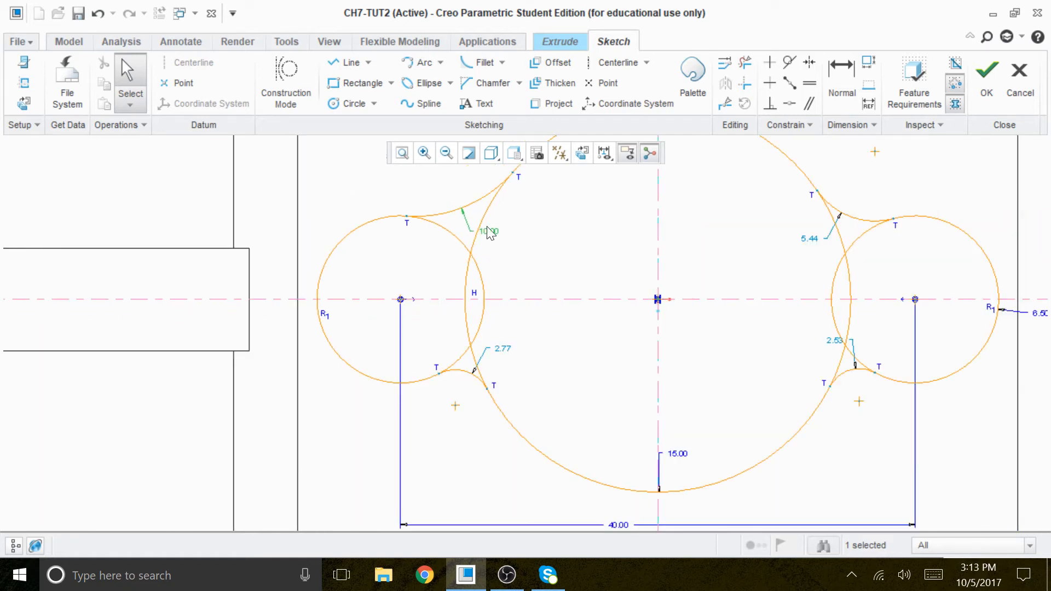
{"action": "scroll", "coordinate": [542, 298], "scroll_direction": "down", "scroll_amount": 2}
{"action": "scroll", "coordinate": [679, 279], "scroll_direction": "up", "scroll_amount": 2}
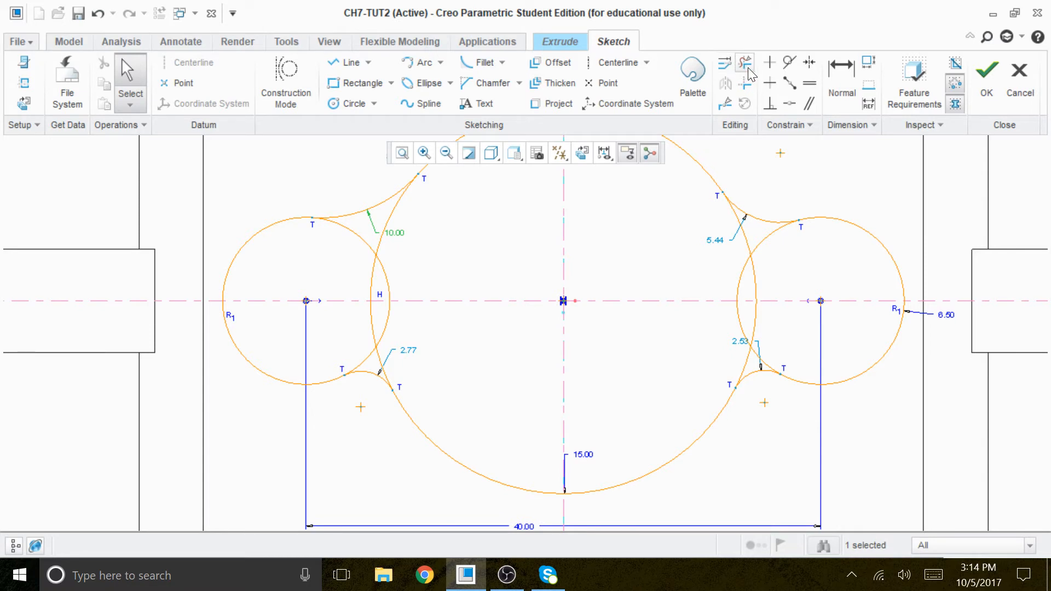
Step: Trim away the overlapping small- and large-circle arcs between the two left fillets so the left lobe joins the large circle
{"action": "left_click", "coordinate": [348, 261]}
{"action": "left_click", "coordinate": [744, 65]}
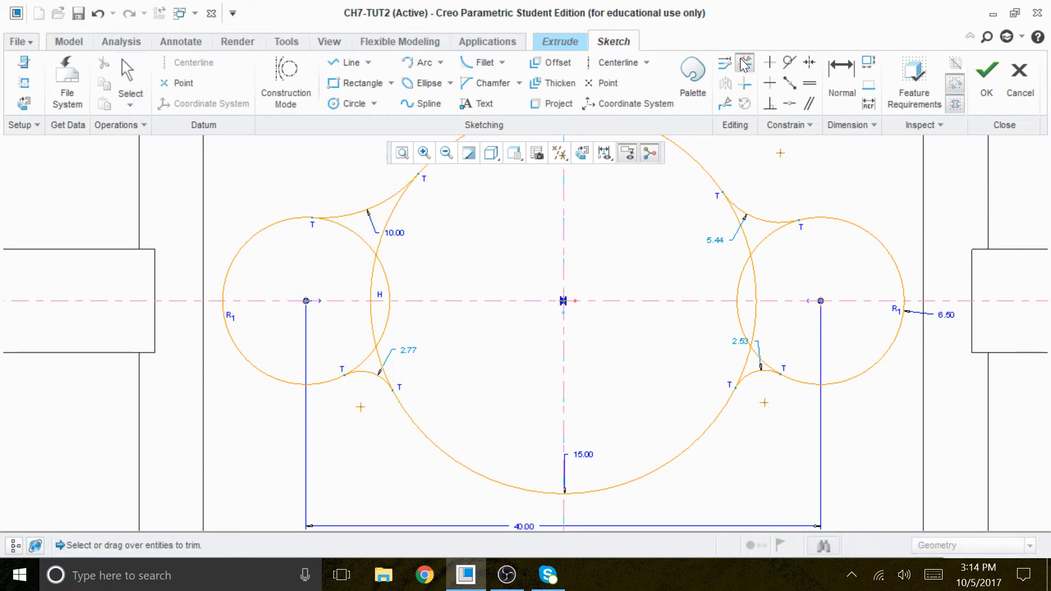
{"action": "left_click_drag", "start_coordinate": [410, 250], "coordinate": [329, 251]}
{"action": "left_click_drag", "start_coordinate": [395, 277], "coordinate": [323, 275]}
{"action": "left_click_drag", "start_coordinate": [405, 328], "coordinate": [342, 319]}
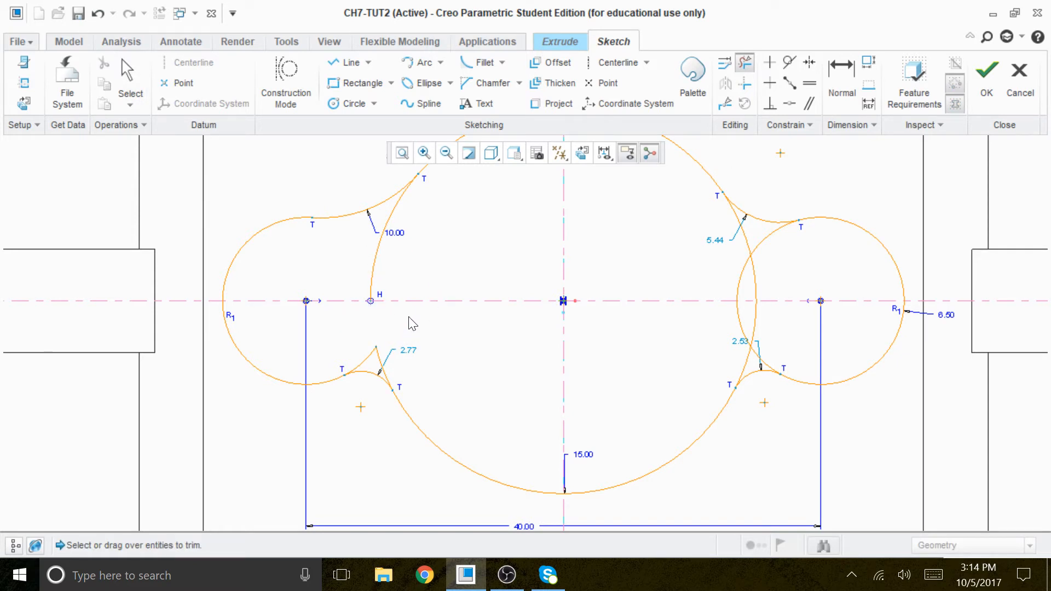
{"action": "scroll", "coordinate": [392, 268], "scroll_direction": "up", "scroll_amount": 3}
{"action": "mouse_move", "coordinate": [429, 398]}
{"action": "left_mouse_down"}
{"action": "mouse_move", "coordinate": [376, 409]}
{"action": "mouse_move", "coordinate": [297, 403]}
{"action": "left_mouse_up"}
{"action": "scroll", "coordinate": [474, 365], "scroll_direction": "down", "scroll_amount": 3}
{"action": "scroll", "coordinate": [470, 361], "scroll_direction": "up", "scroll_amount": 2}
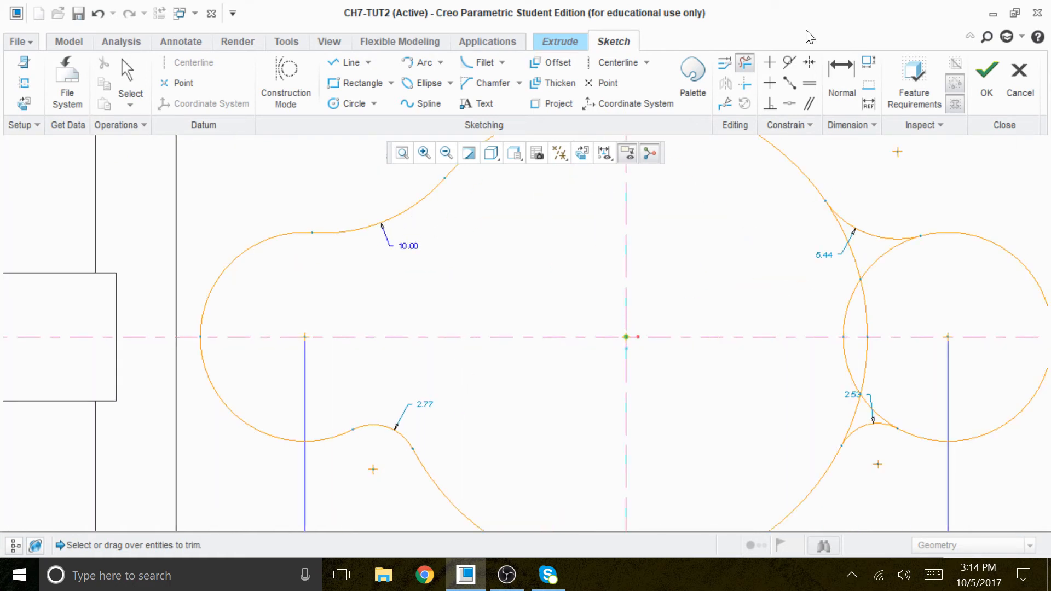
Step: Constrain the lower-left fillet to have an equal radius to the 10.00 upper-left fillet
{"action": "left_click", "coordinate": [809, 84]}
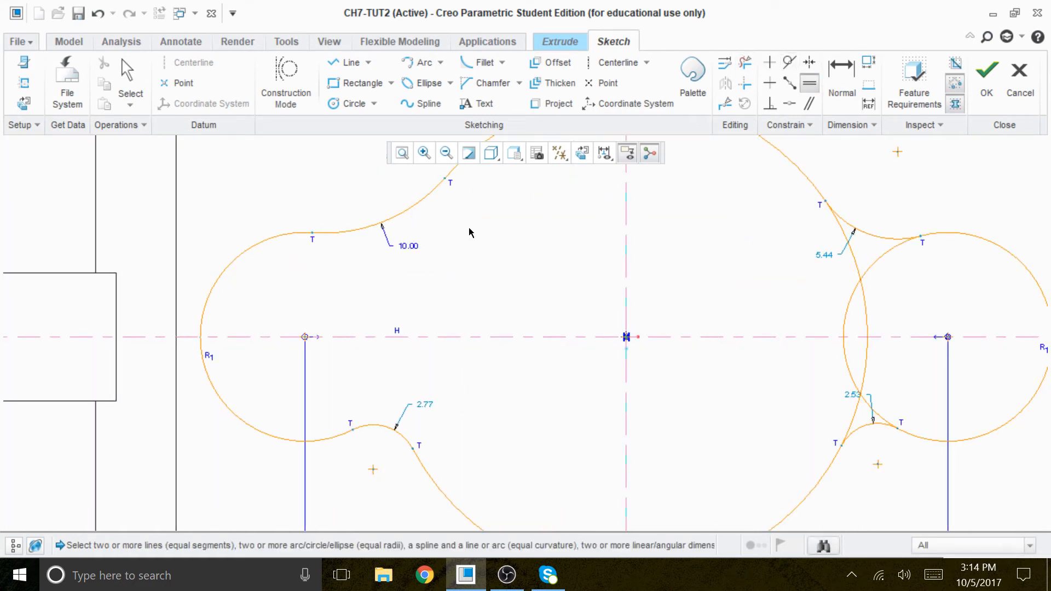
{"action": "left_click", "coordinate": [413, 204]}
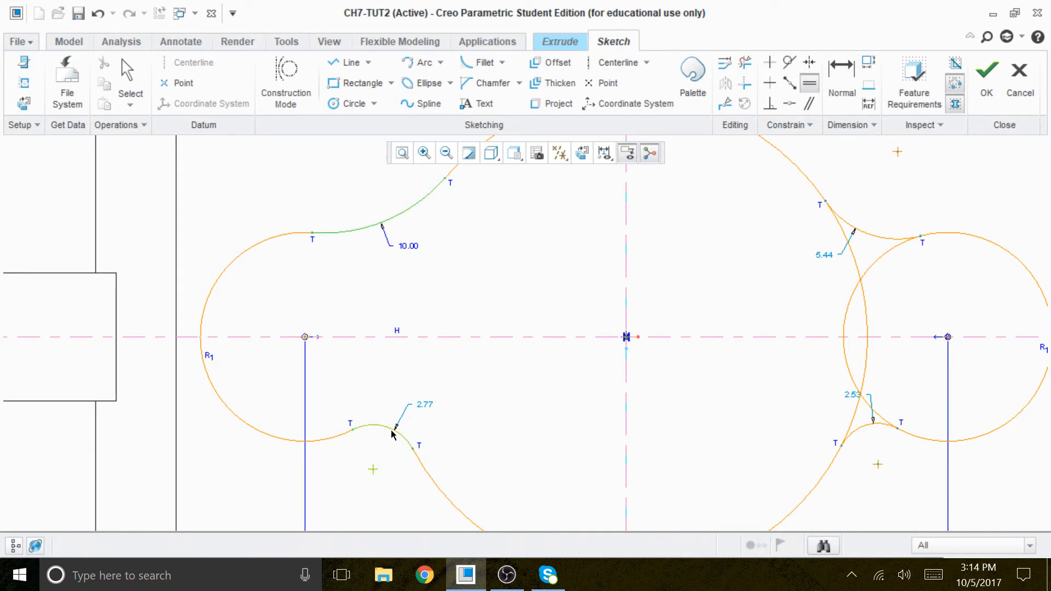
{"action": "left_click", "coordinate": [385, 428]}
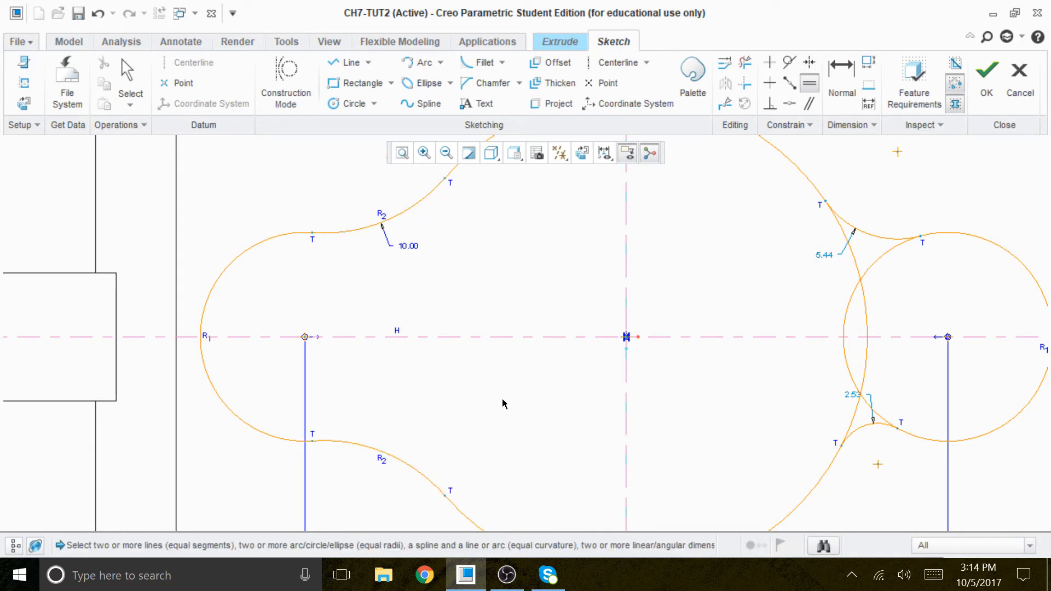
Step: Trim away the overlapping small- and large-circle arcs between the two right fillets to leave one closed outline
{"action": "scroll", "coordinate": [438, 369], "scroll_direction": "down", "scroll_amount": 2}
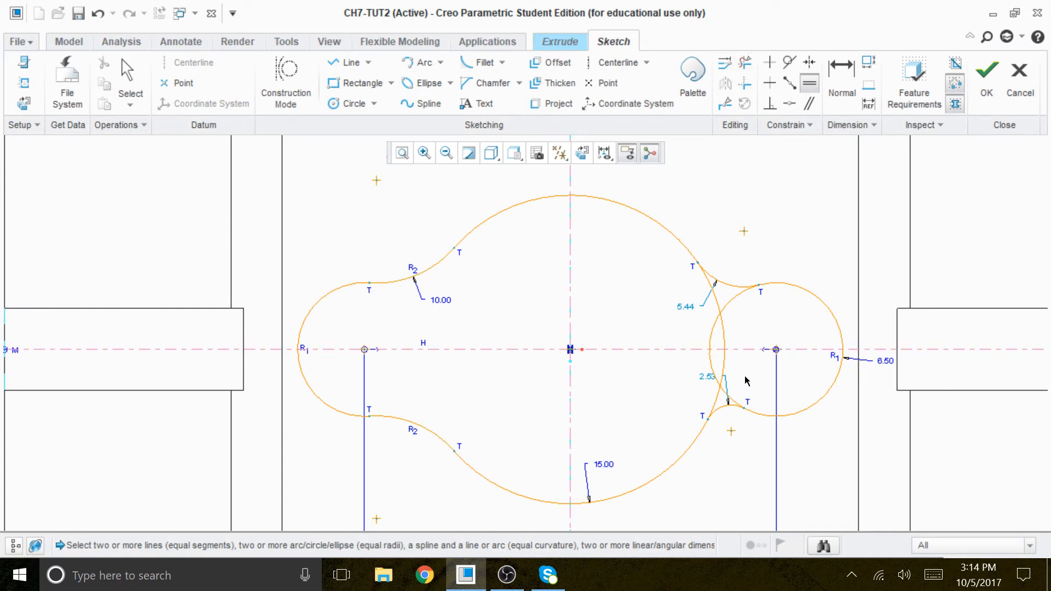
{"action": "left_click", "coordinate": [745, 63]}
{"action": "mouse_move", "coordinate": [754, 316]}
{"action": "left_mouse_down"}
{"action": "mouse_move", "coordinate": [703, 327]}
{"action": "mouse_move", "coordinate": [696, 310]}
{"action": "left_mouse_up"}
{"action": "left_click_drag", "start_coordinate": [744, 379], "coordinate": [691, 376]}
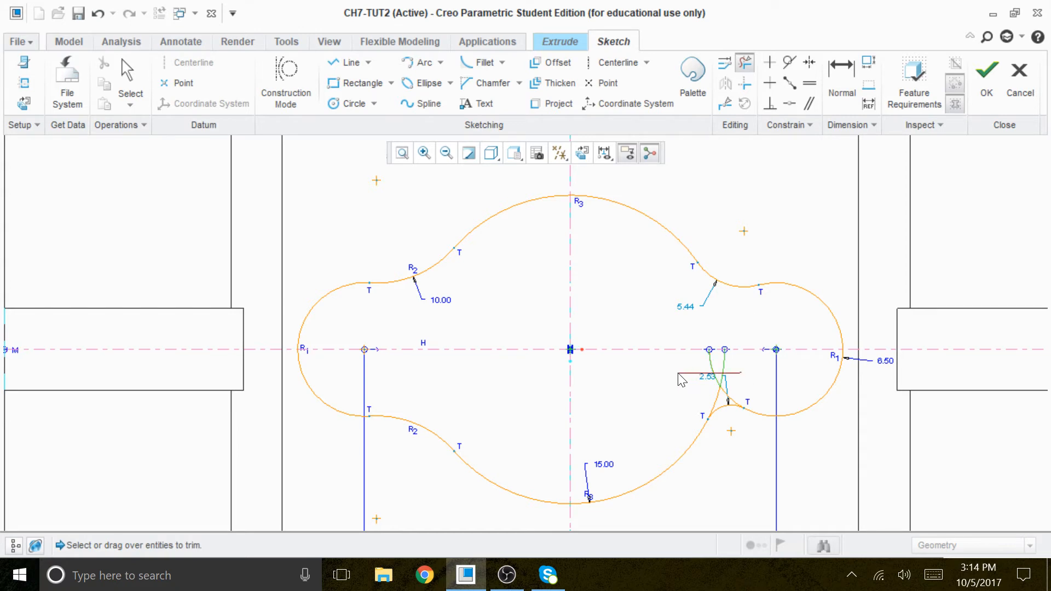
{"action": "scroll", "coordinate": [691, 372], "scroll_direction": "up", "scroll_amount": 5}
{"action": "left_click_drag", "start_coordinate": [786, 430], "coordinate": [657, 433]}
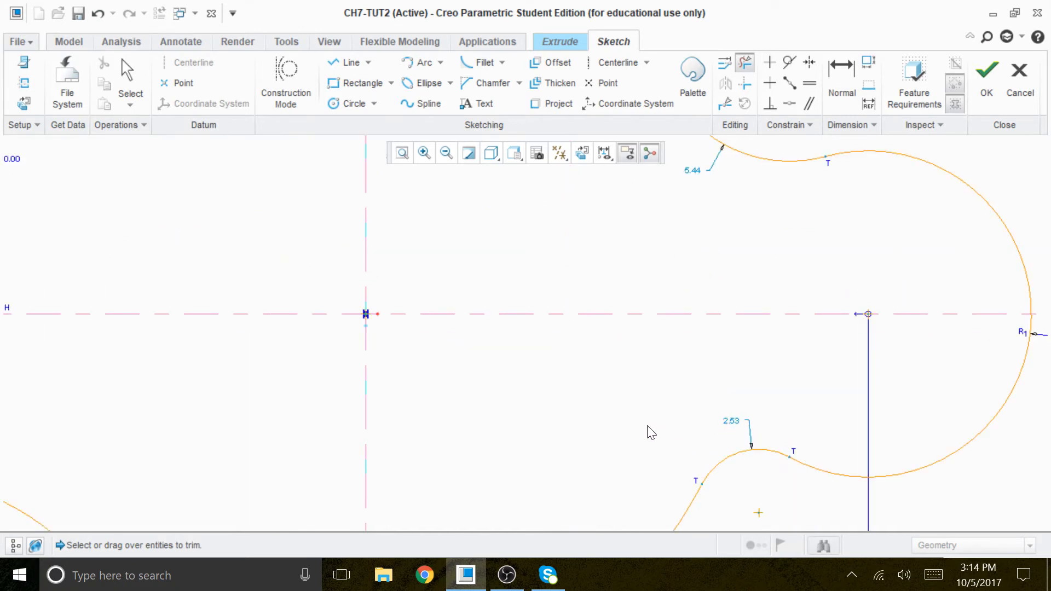
Step: Constrain the upper-right and lower-right fillets to have equal radii to the 10.00 upper-left fillet
{"action": "scroll", "coordinate": [659, 383], "scroll_direction": "down", "scroll_amount": 5}
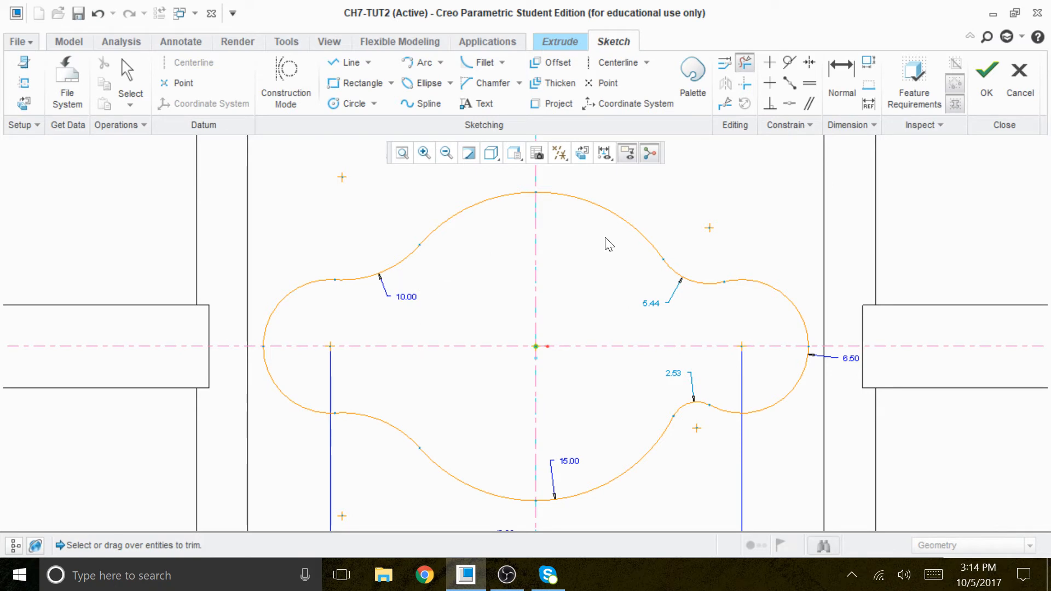
{"action": "left_click", "coordinate": [809, 88]}
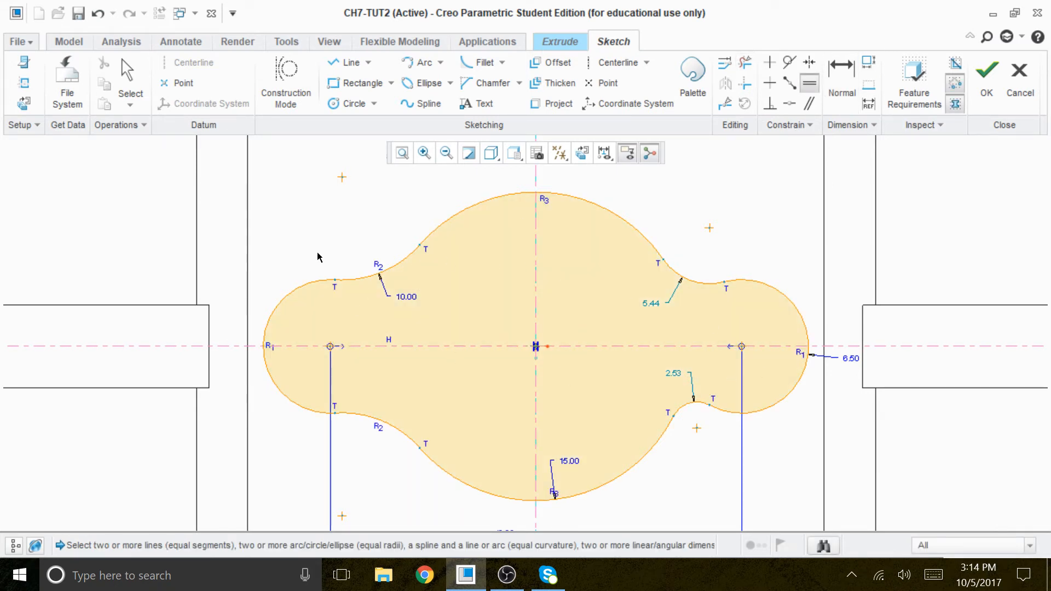
{"action": "left_click", "coordinate": [397, 268]}
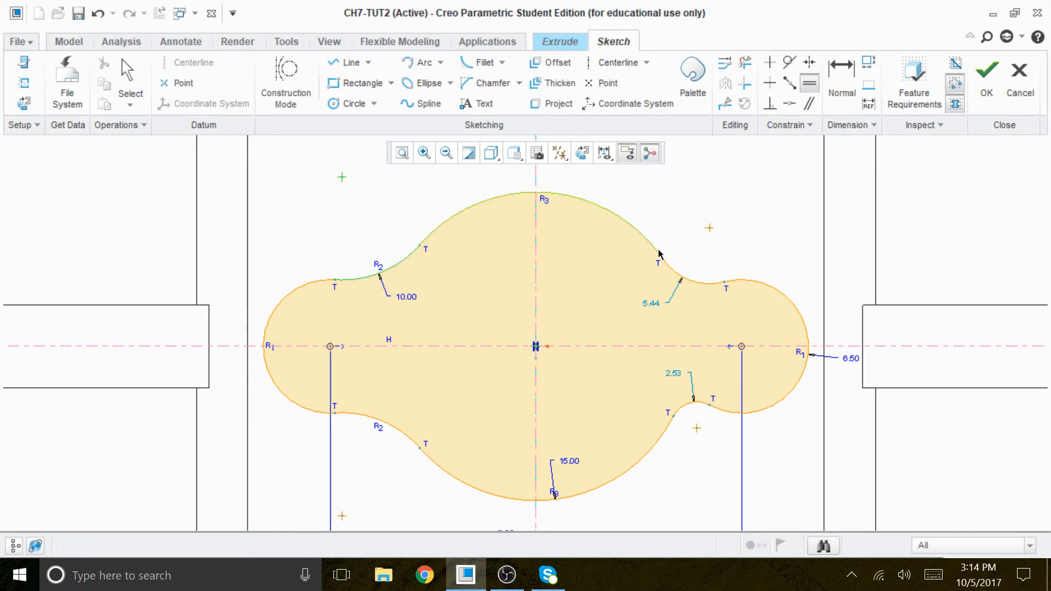
{"action": "left_click", "coordinate": [701, 283]}
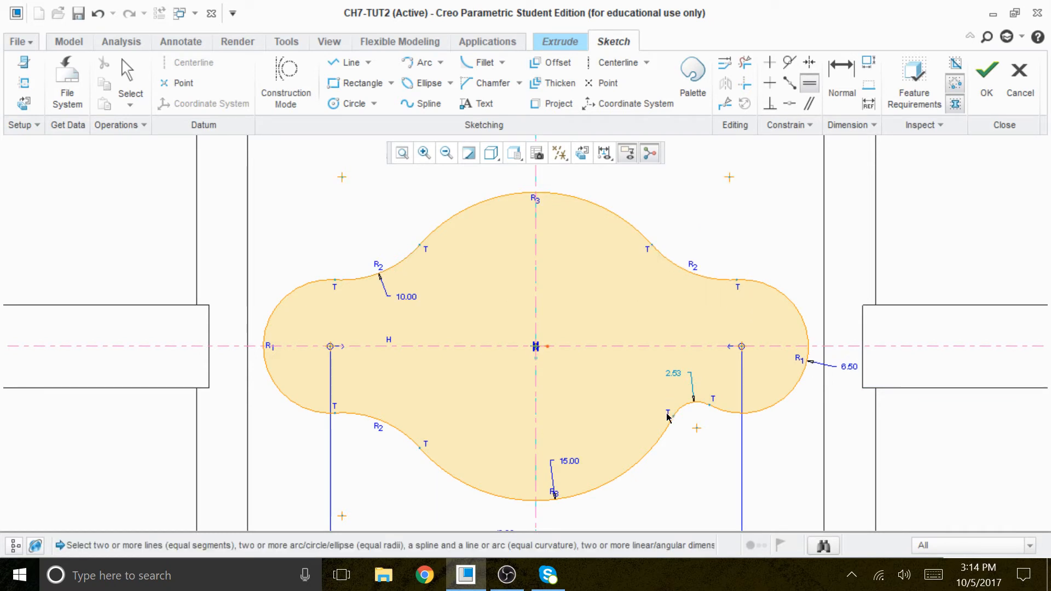
{"action": "scroll", "coordinate": [691, 413], "scroll_direction": "up", "scroll_amount": 2}
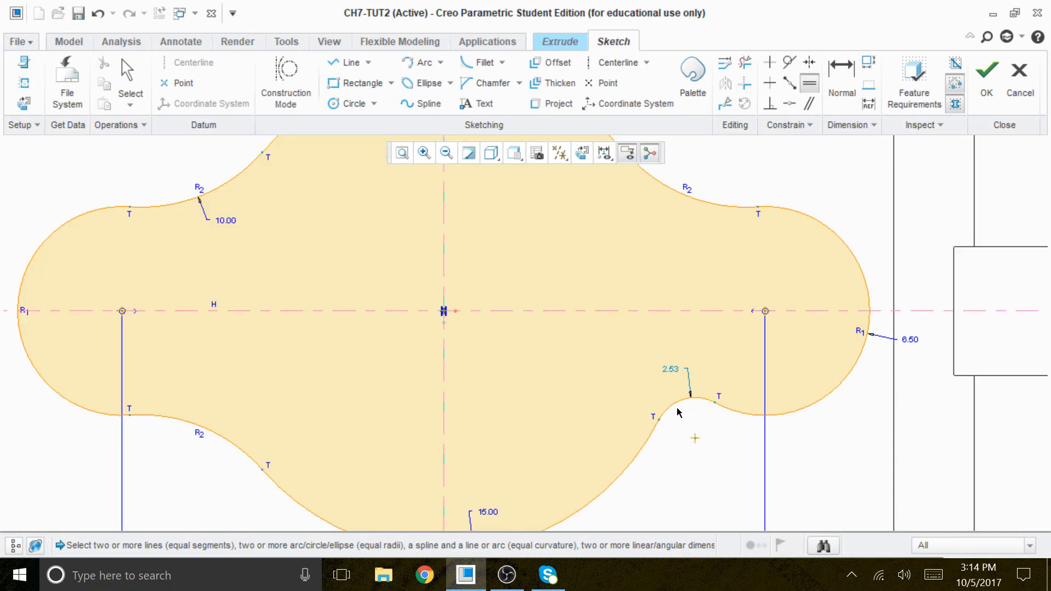
{"action": "left_click", "coordinate": [676, 405]}
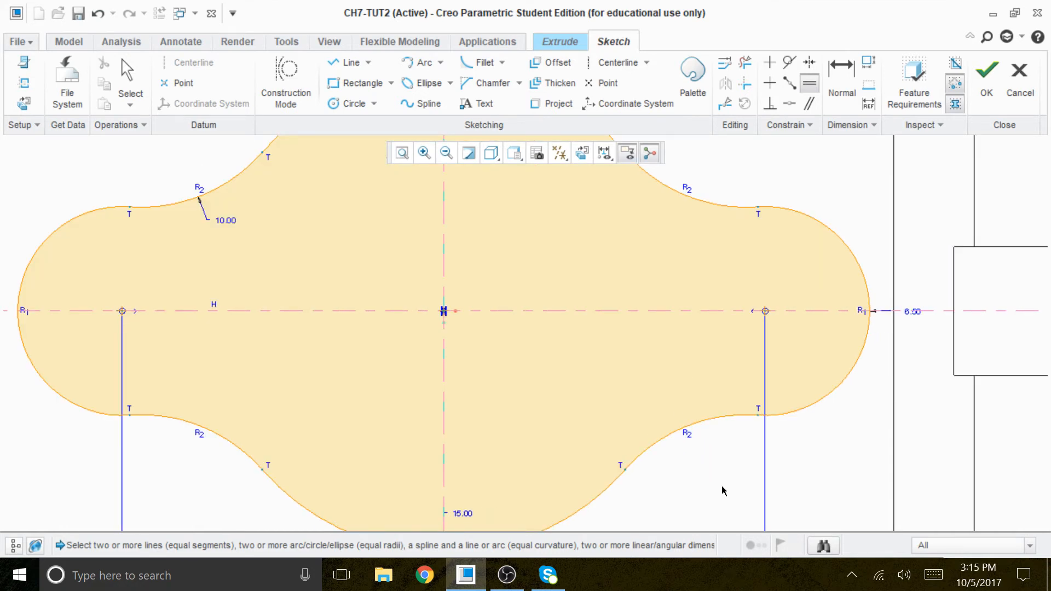
{"action": "scroll", "coordinate": [734, 427], "scroll_direction": "down", "scroll_amount": 2}
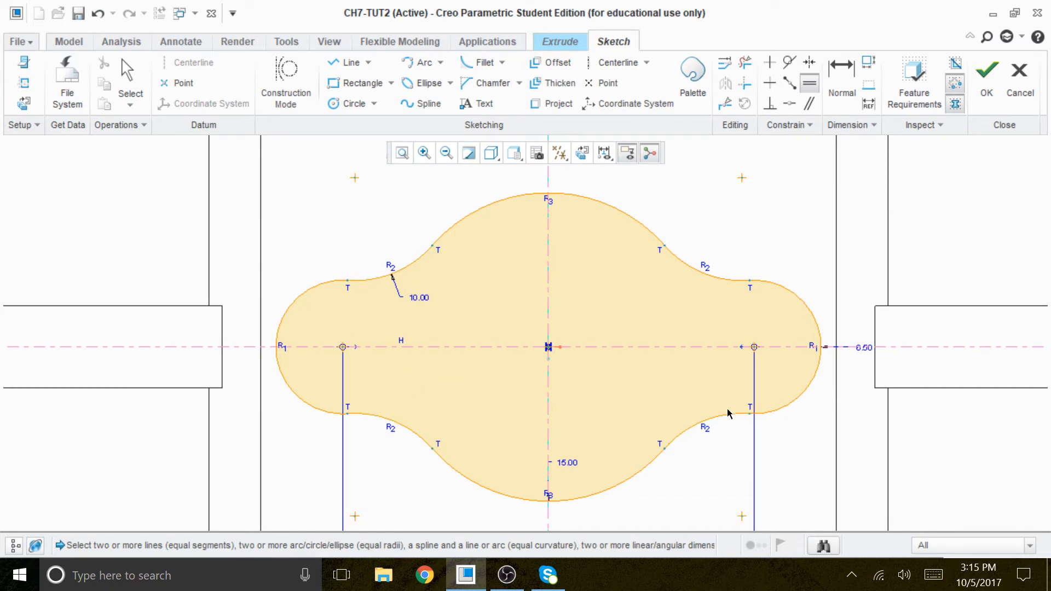
{"action": "scroll", "coordinate": [461, 411], "scroll_direction": "down", "scroll_amount": 1}
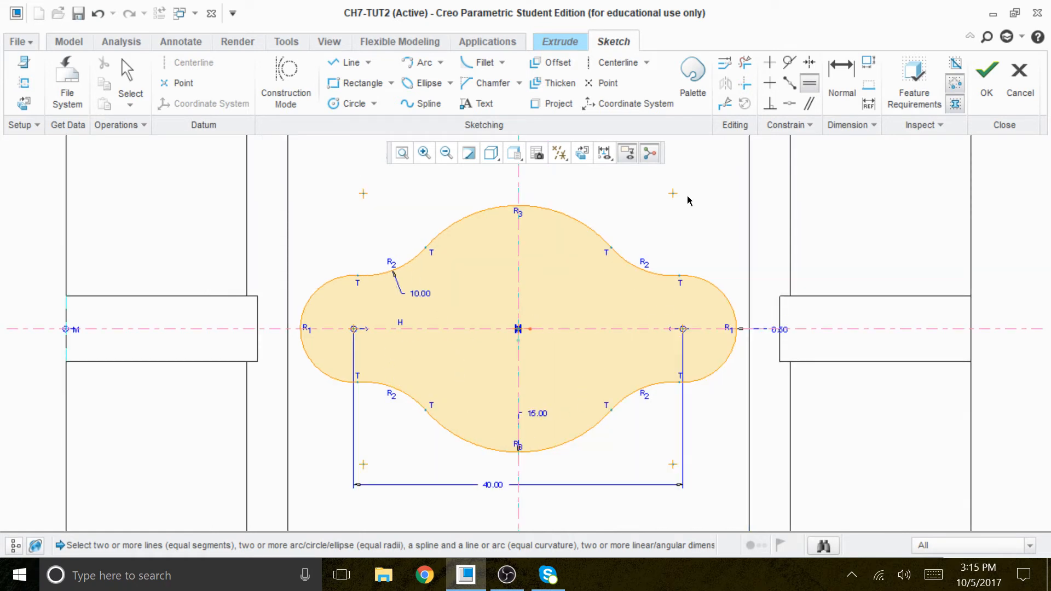
Step: Switch the model display to Shading and view the lobed sketch on the block's top face in 3D
{"action": "left_click", "coordinate": [491, 152]}
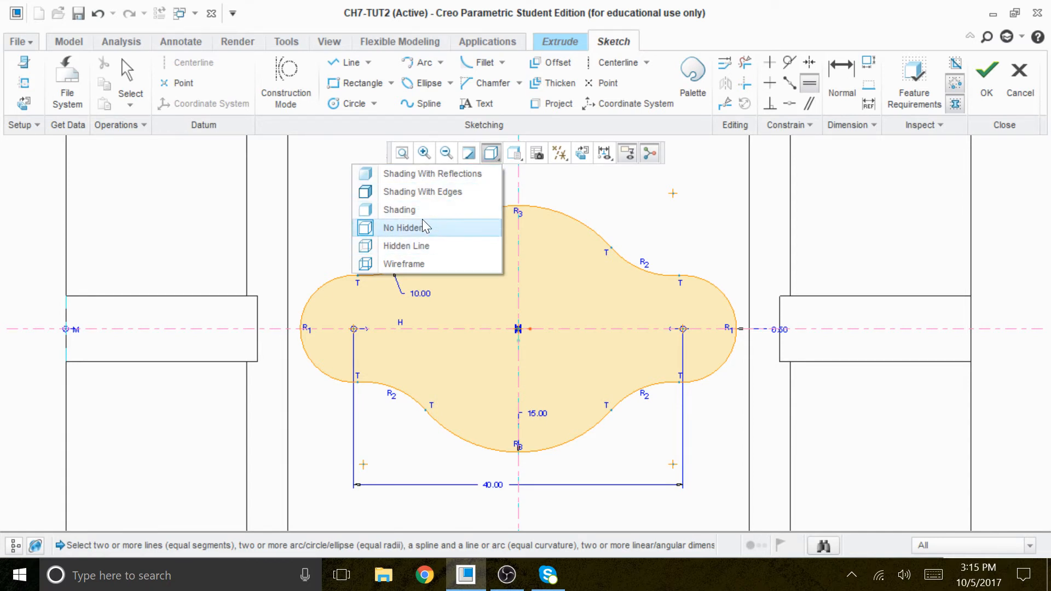
{"action": "left_click", "coordinate": [405, 210]}
{"action": "mouse_move", "coordinate": [646, 420]}
{"action": "middle_mouse_down"}
{"action": "mouse_move", "coordinate": [638, 366]}
{"action": "mouse_move", "coordinate": [629, 389]}
{"action": "mouse_move", "coordinate": [852, 213]}
{"action": "middle_mouse_up"}
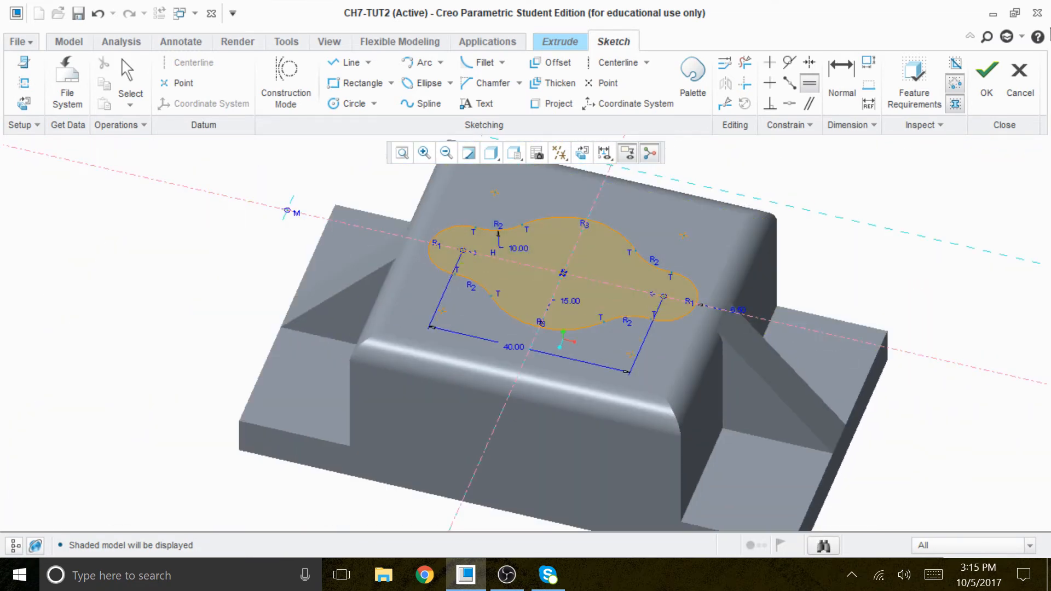
Step: Accept the lobed sketch and extrude it to a depth of 3 from the block's top face
{"action": "left_click", "coordinate": [983, 74]}
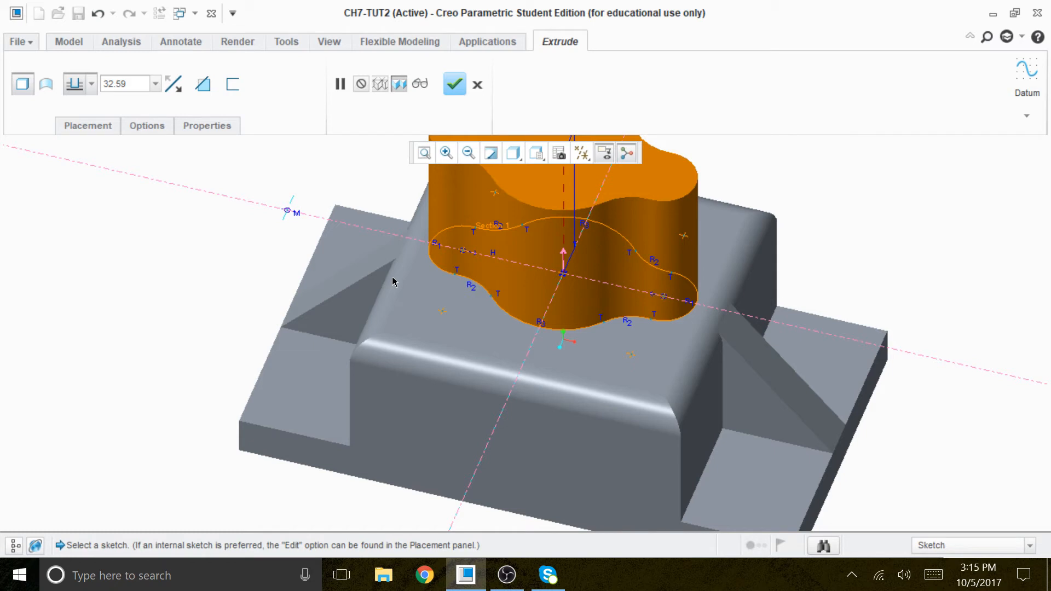
{"action": "double_click", "coordinate": [131, 84]}
{"action": "type", "text": "3"}
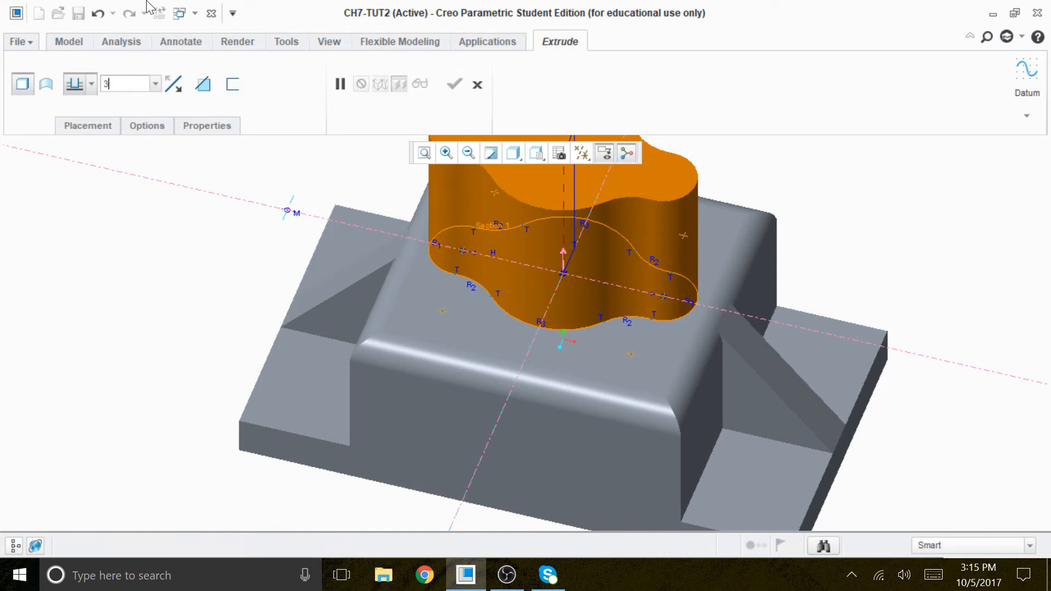
{"action": "key", "text": "Return"}
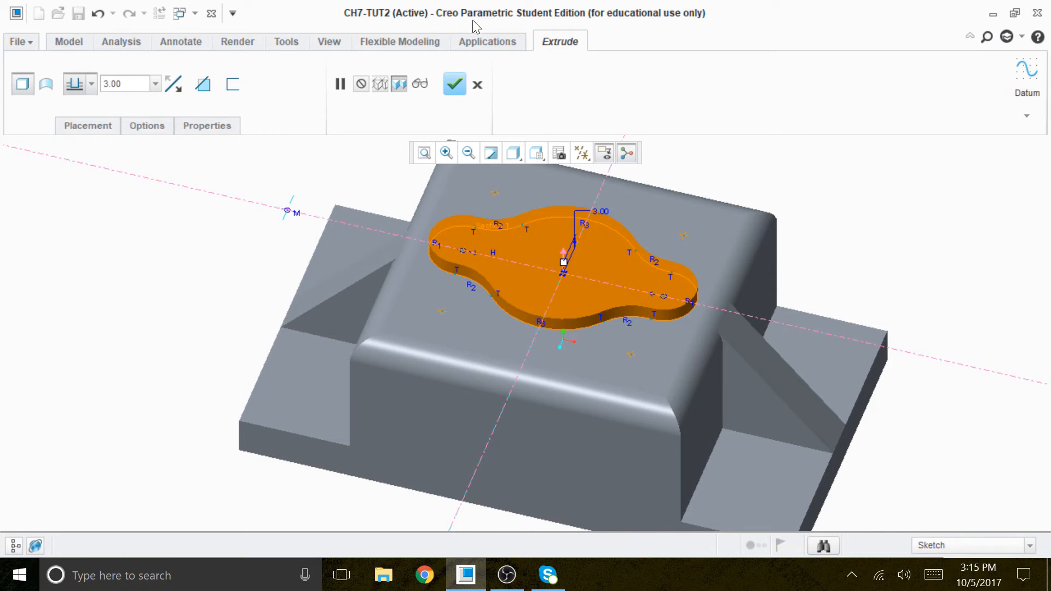
{"action": "left_click", "coordinate": [455, 87]}
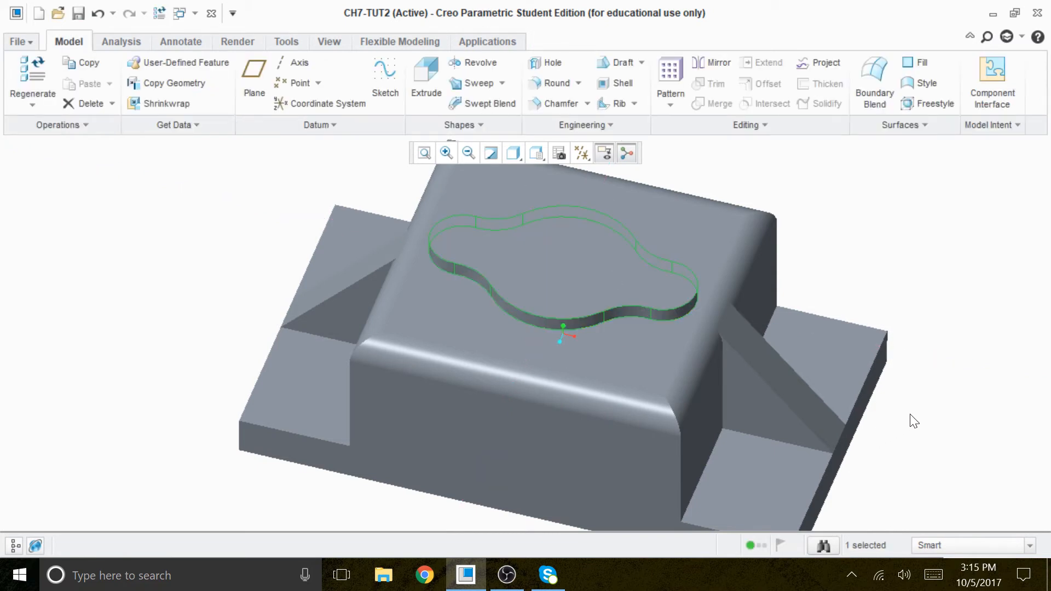
Step: Begin a new Extrude with an internal sketch on the top face of the raised lobed pad, keeping the default Top orientation
{"action": "scroll", "coordinate": [860, 371], "scroll_direction": "up", "scroll_amount": 2}
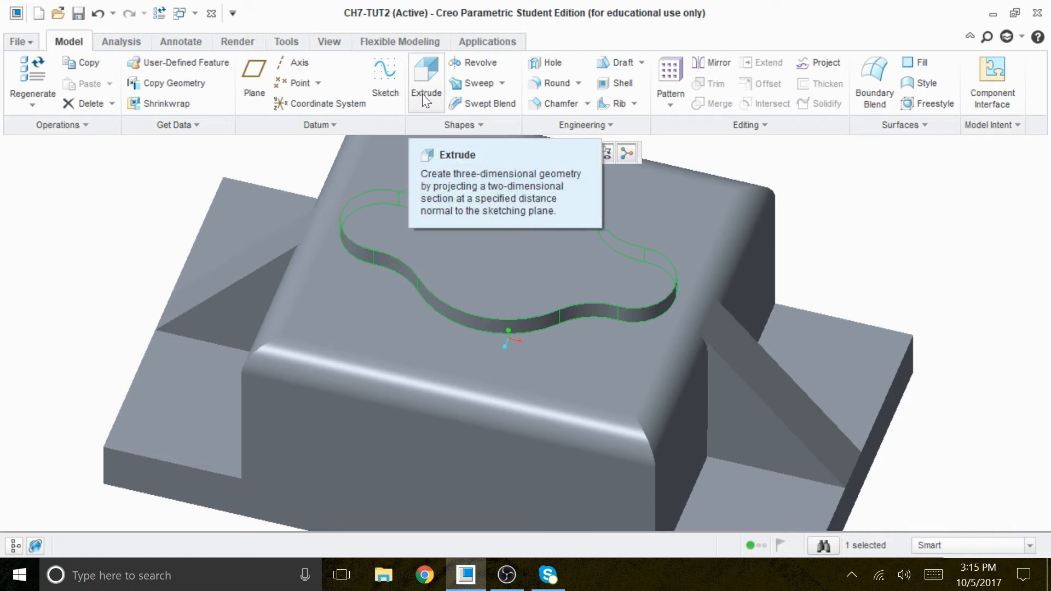
{"action": "left_click", "coordinate": [426, 79]}
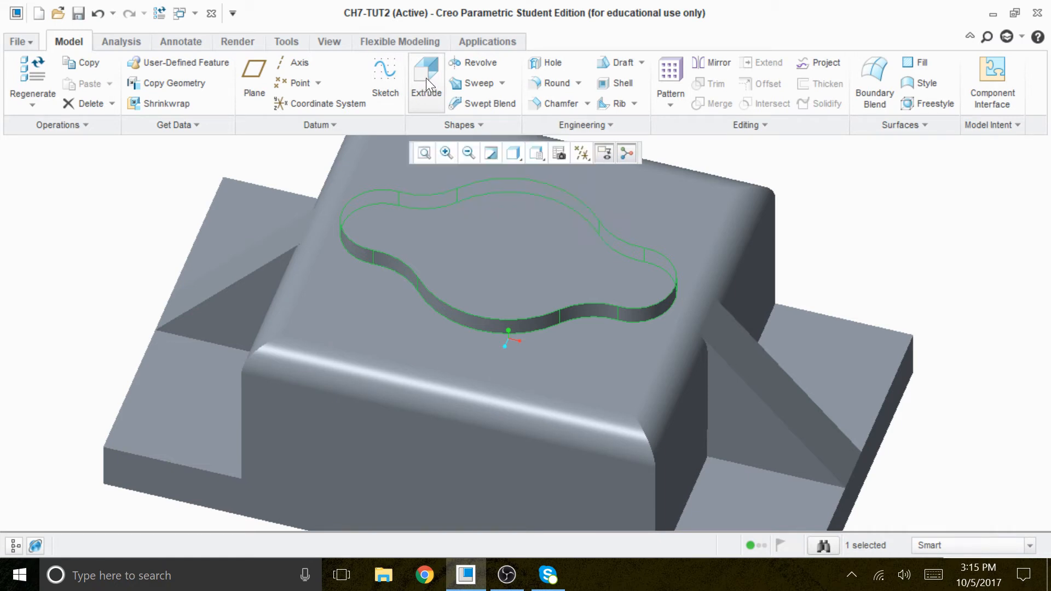
{"action": "left_click", "coordinate": [105, 127]}
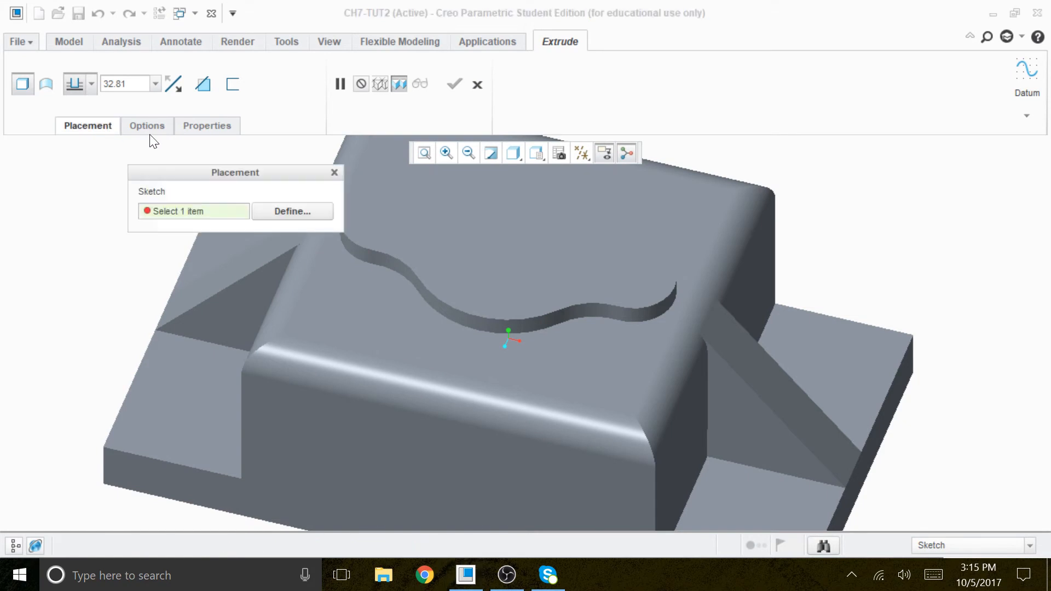
{"action": "left_click", "coordinate": [290, 210]}
{"action": "left_click", "coordinate": [529, 272]}
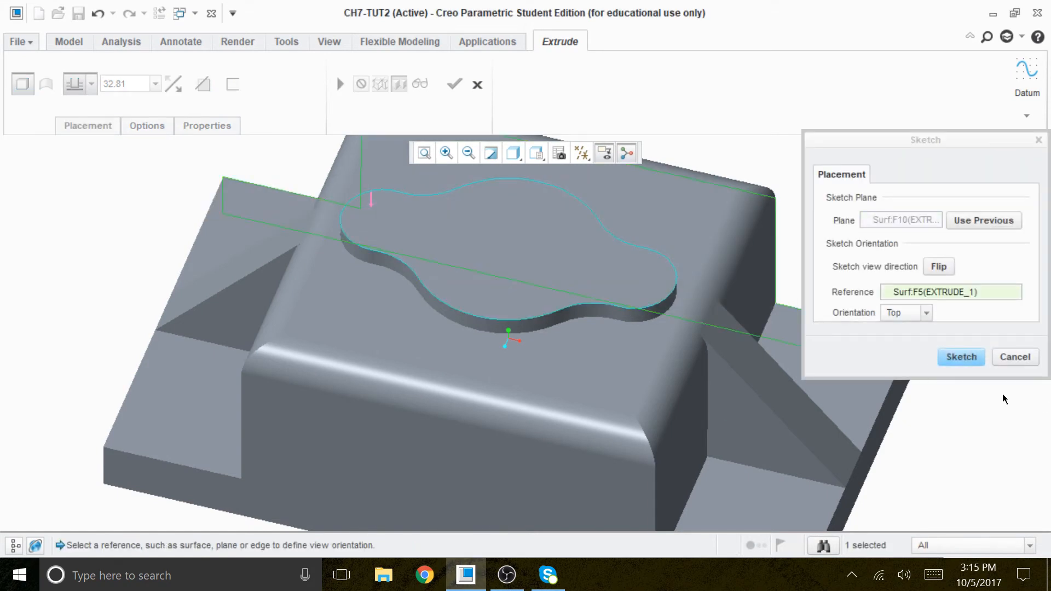
{"action": "left_click", "coordinate": [962, 357]}
Step: Orient the sketch plane parallel to the screen and set the model display to No Hidden
{"action": "left_click", "coordinate": [582, 153]}
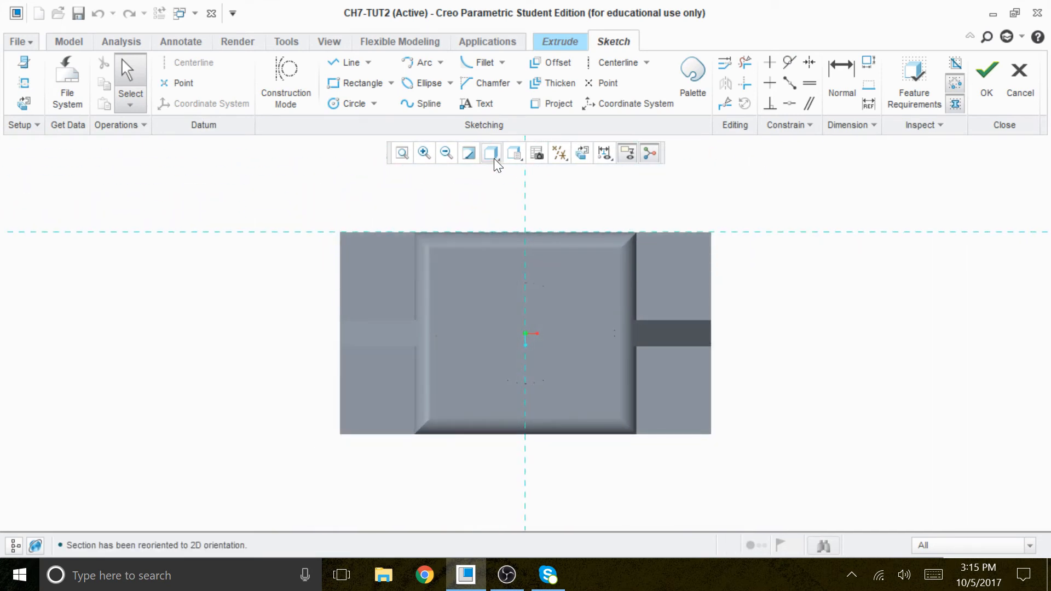
{"action": "left_click", "coordinate": [495, 158]}
{"action": "left_click", "coordinate": [399, 228]}
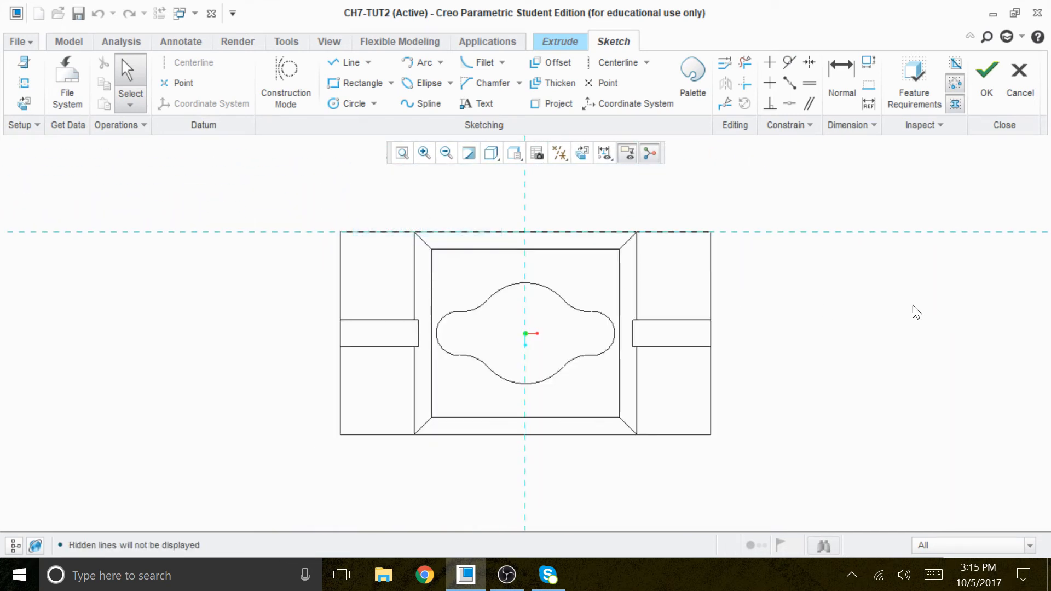
Step: Add the rounded end surfaces of the pad's two small lobes as sketch references and solve them
{"action": "right_click", "coordinate": [865, 287]}
{"action": "left_click", "coordinate": [825, 319]}
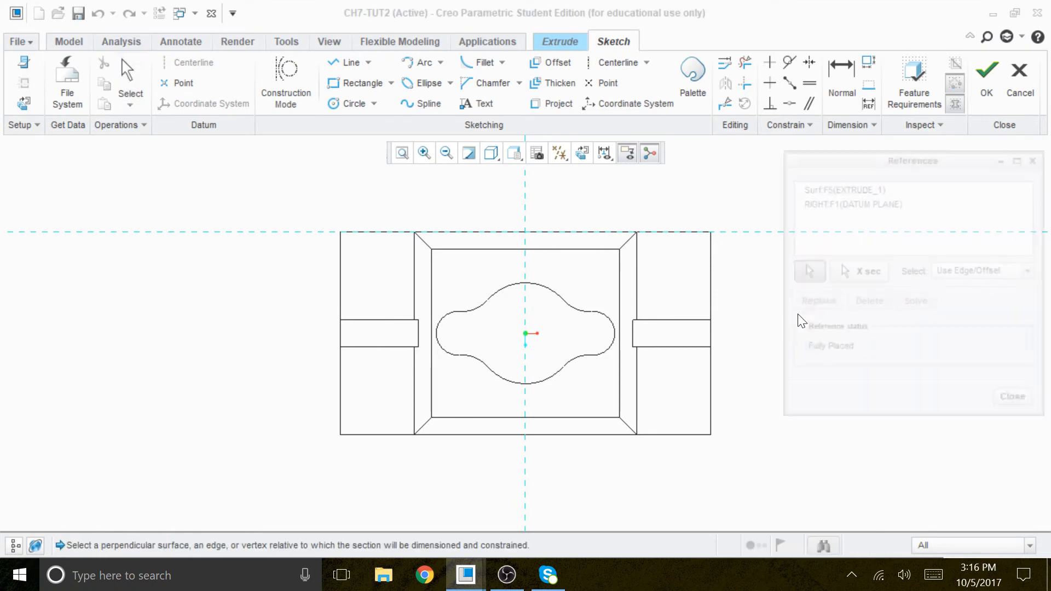
{"action": "left_click", "coordinate": [598, 324]}
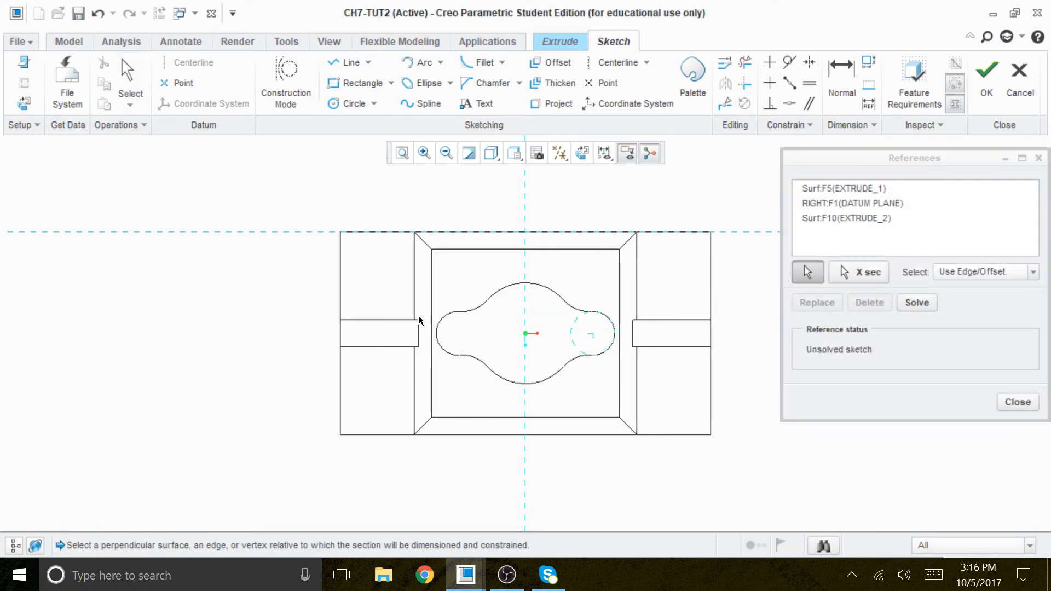
{"action": "left_click", "coordinate": [438, 331]}
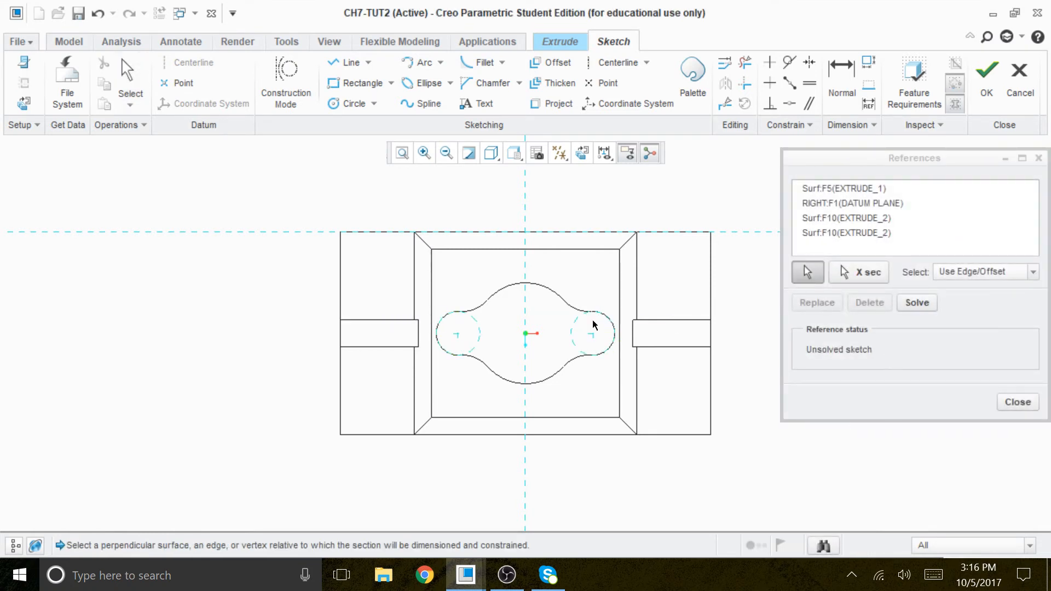
{"action": "left_click", "coordinate": [917, 303]}
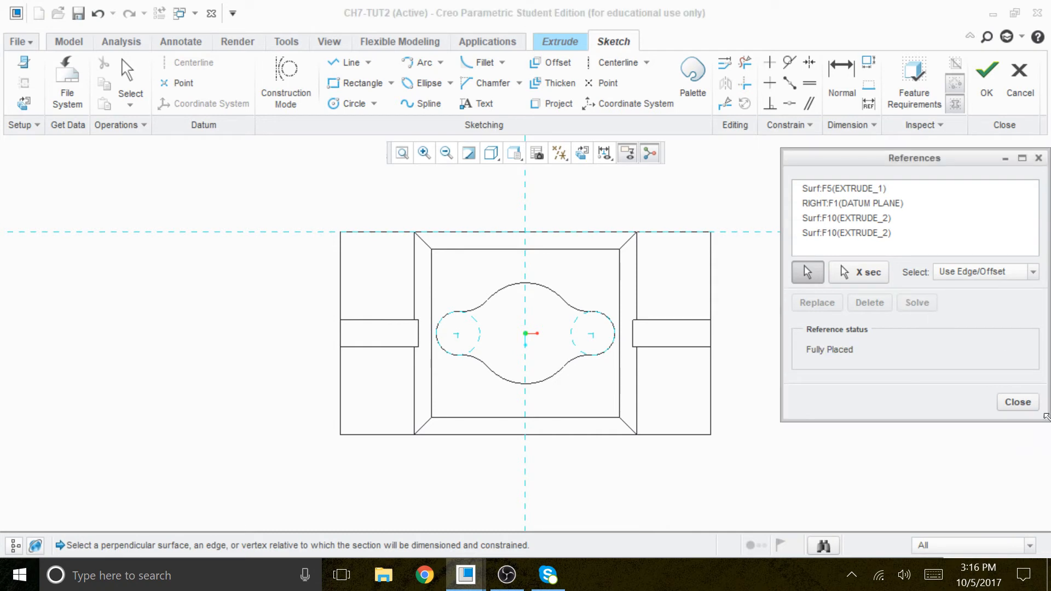
{"action": "left_click", "coordinate": [1016, 403]}
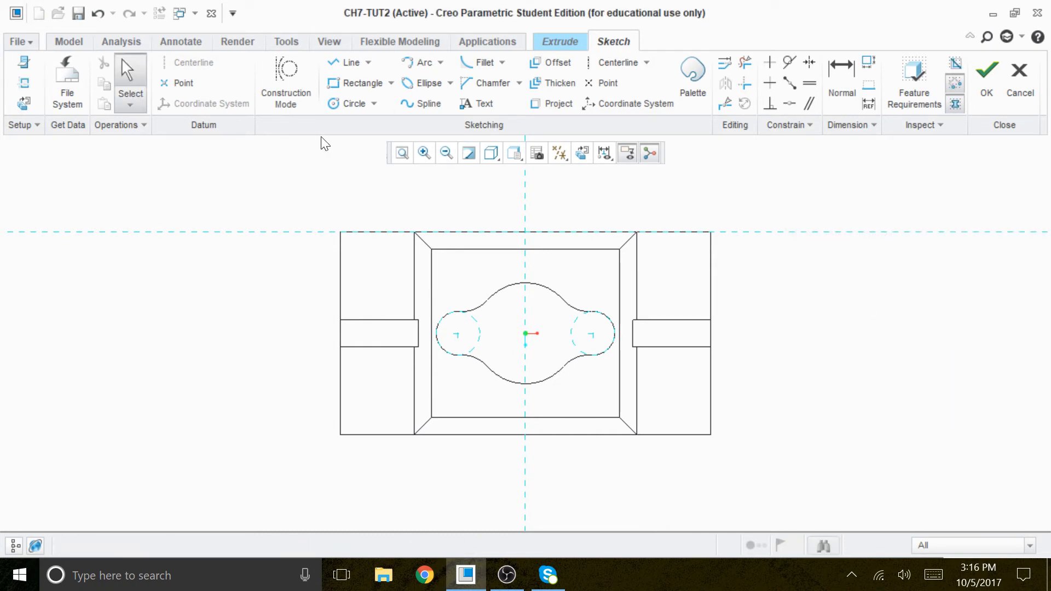
Step: Sketch two equal circles about 5.8 in diameter, centred on the pad's two small end lobes
{"action": "left_click", "coordinate": [354, 103]}
{"action": "scroll", "coordinate": [474, 323], "scroll_direction": "down", "scroll_amount": 5}
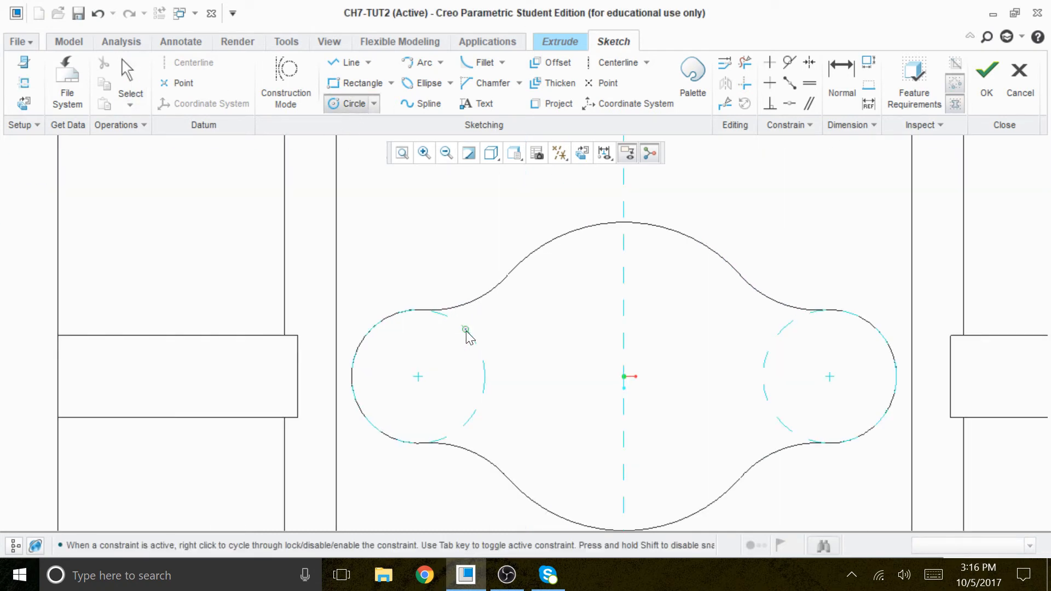
{"action": "left_click", "coordinate": [418, 377]}
{"action": "left_click", "coordinate": [444, 392]}
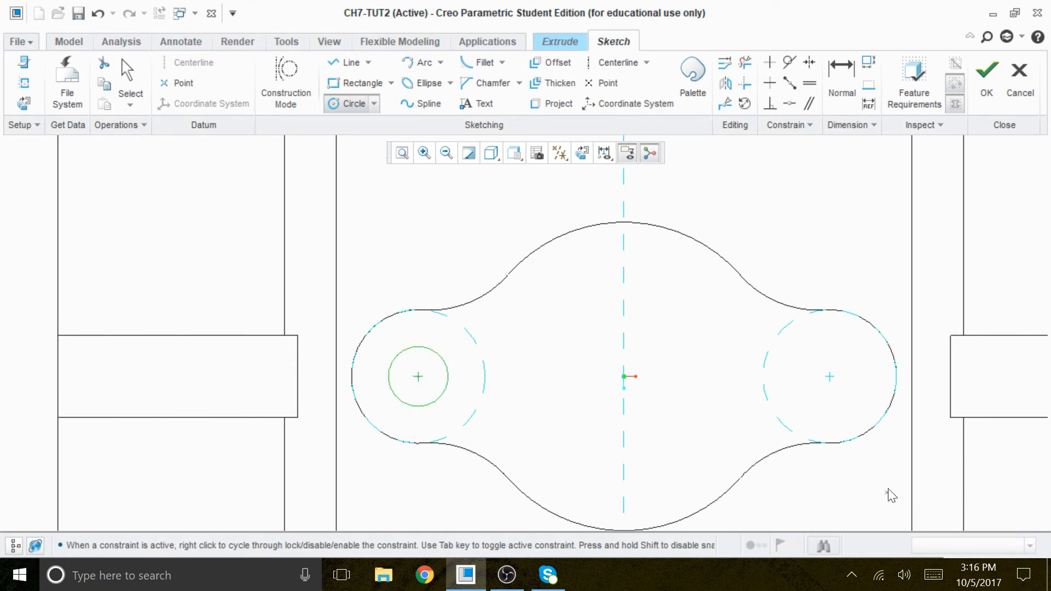
{"action": "left_click", "coordinate": [830, 377]}
{"action": "left_click", "coordinate": [857, 400]}
{"action": "middle_click", "coordinate": [854, 237]}
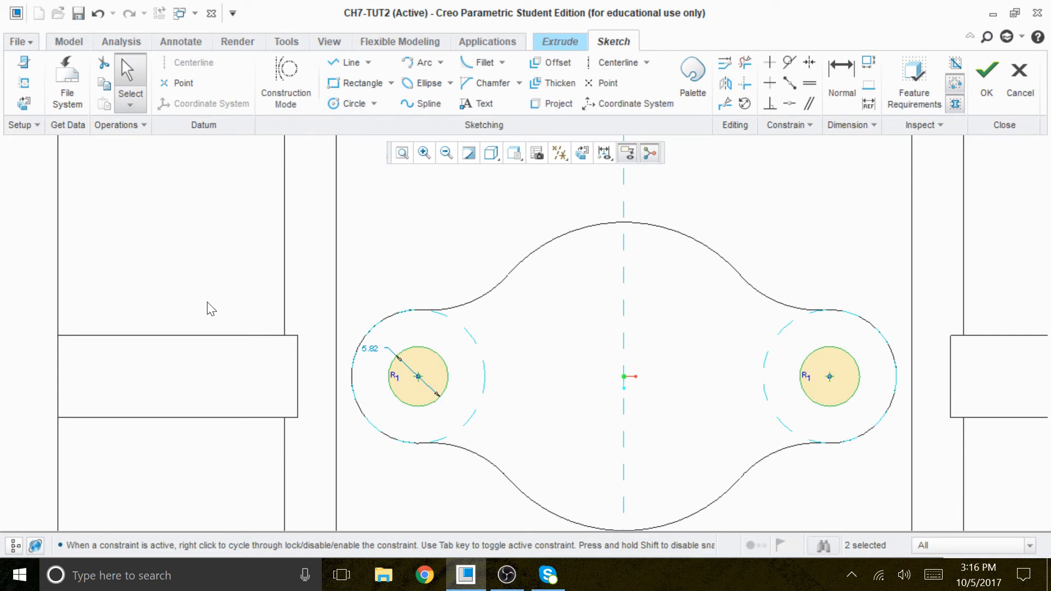
Step: Set the diameter of the two equal lobe circles to 6
{"action": "double_click", "coordinate": [370, 349]}
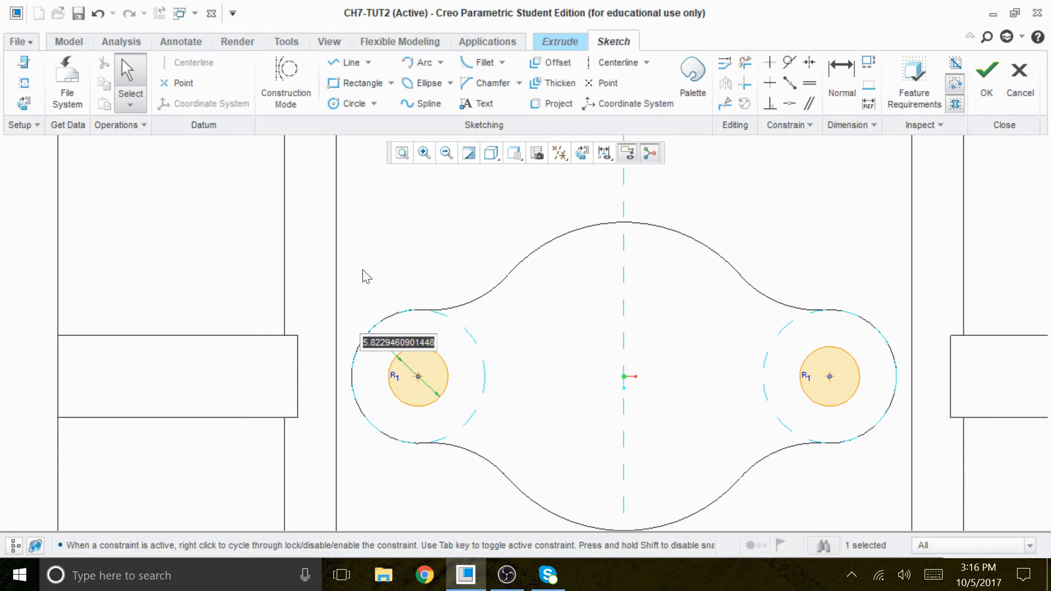
{"action": "type", "text": "6"}
{"action": "key", "text": "Return"}
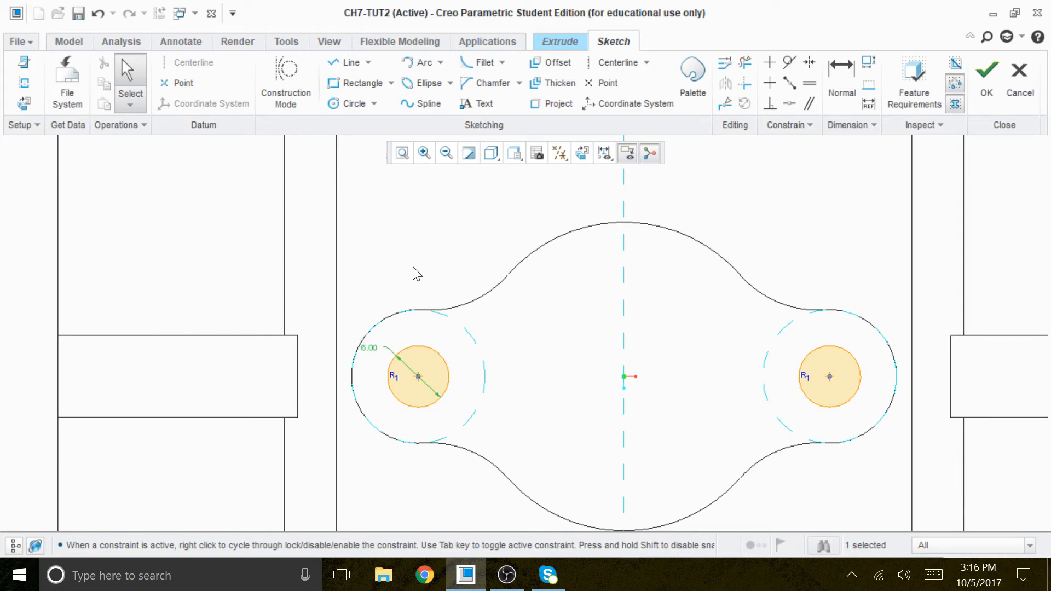
Step: Switch the model display to Shading and view the two circles on the pad in 3D
{"action": "left_click", "coordinate": [492, 157]}
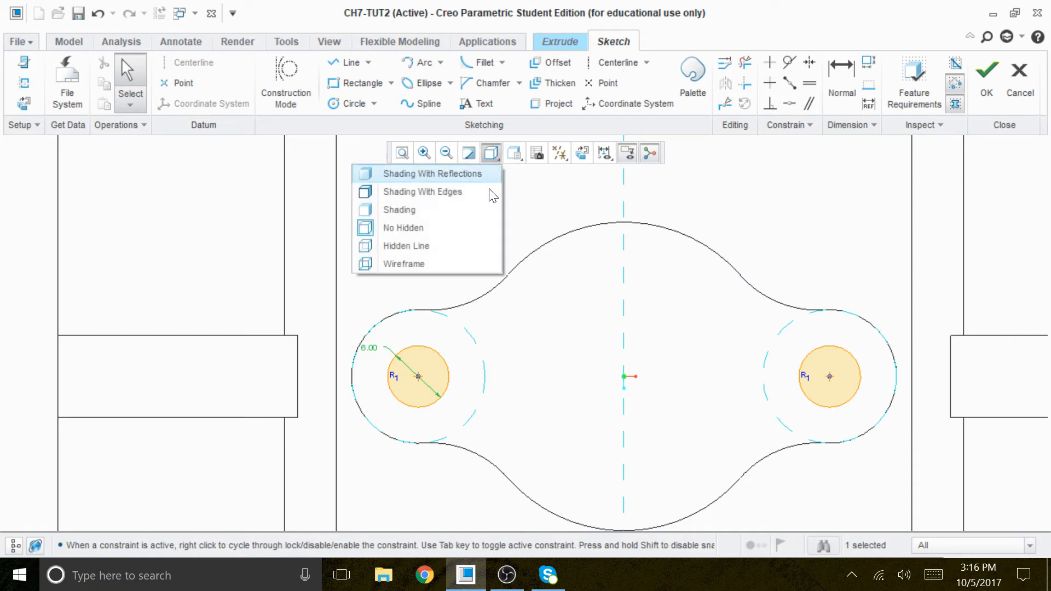
{"action": "left_click", "coordinate": [438, 211]}
{"action": "scroll", "coordinate": [600, 408], "scroll_direction": "down", "scroll_amount": 3}
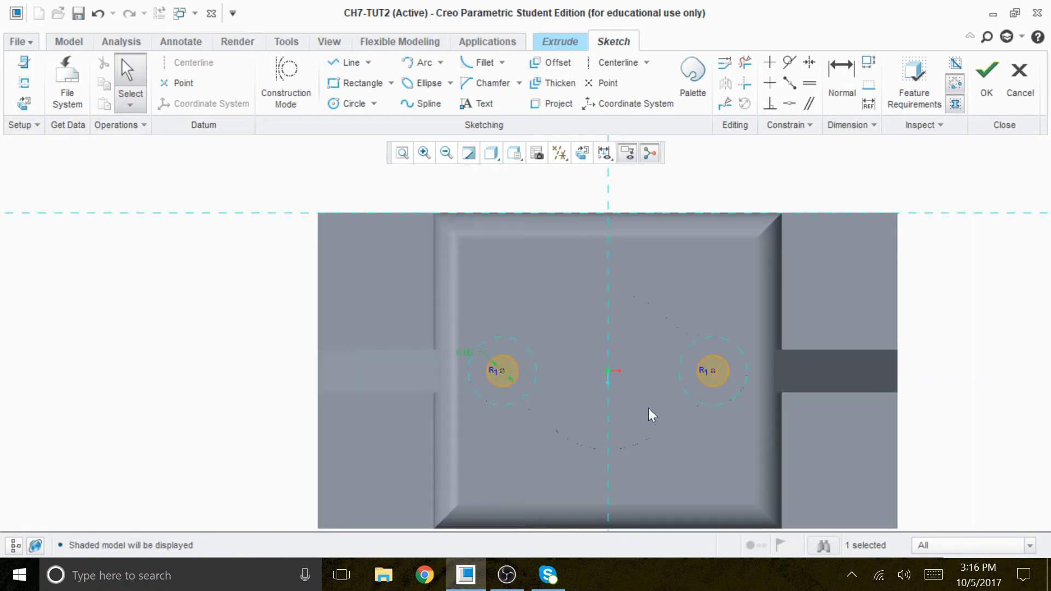
{"action": "mouse_move", "coordinate": [654, 419]}
{"action": "middle_mouse_down"}
{"action": "mouse_move", "coordinate": [624, 314]}
{"action": "mouse_move", "coordinate": [638, 367]}
{"action": "mouse_move", "coordinate": [731, 313]}
{"action": "middle_mouse_up"}
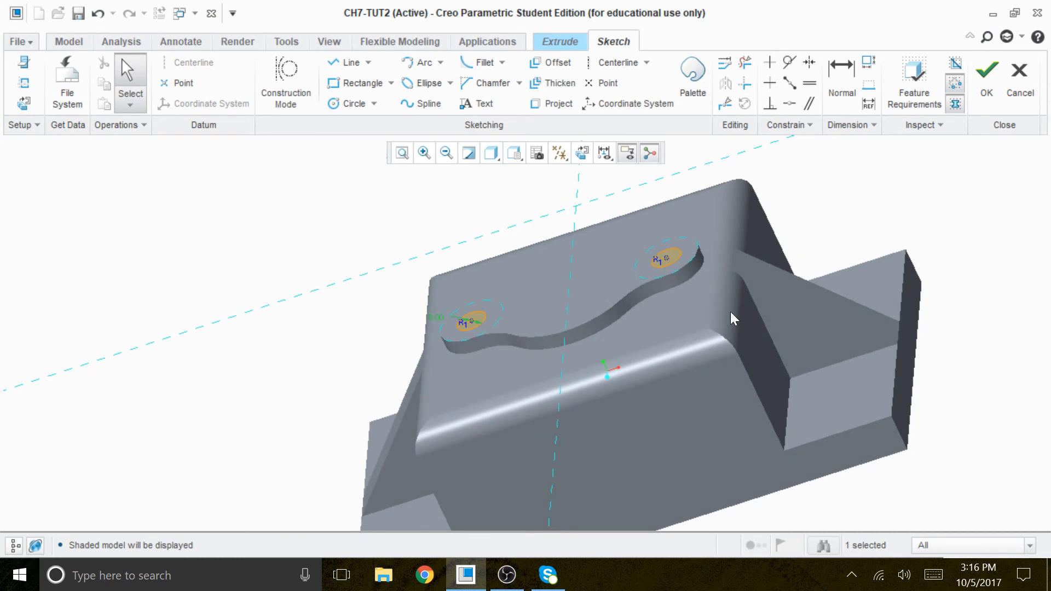
{"action": "scroll", "coordinate": [651, 274], "scroll_direction": "up", "scroll_amount": 3}
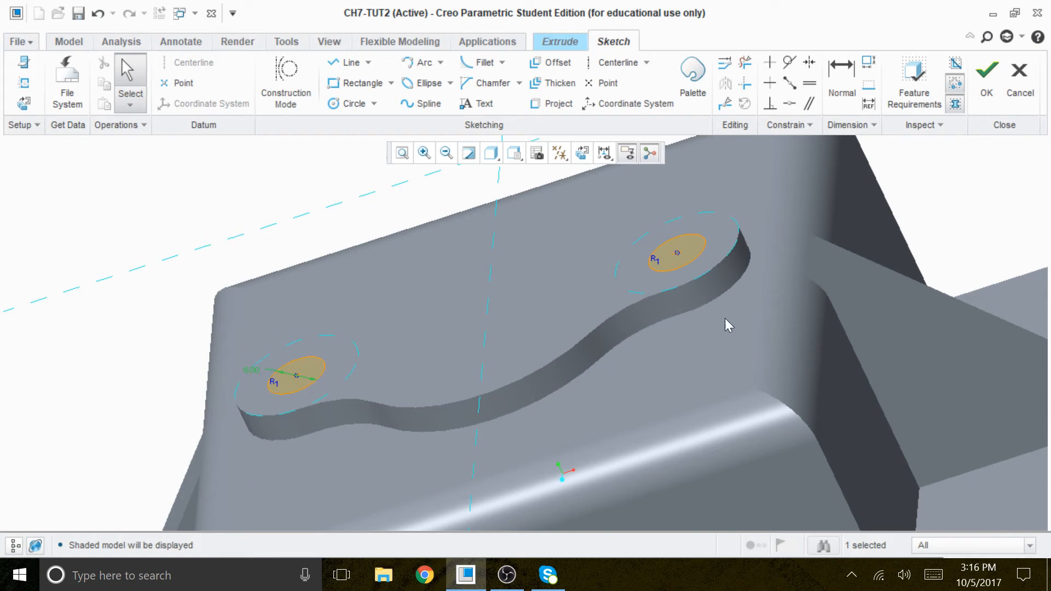
{"action": "mouse_move", "coordinate": [694, 376]}
{"action": "middle_mouse_down"}
{"action": "mouse_move", "coordinate": [722, 392]}
{"action": "mouse_move", "coordinate": [727, 356]}
{"action": "middle_mouse_up"}
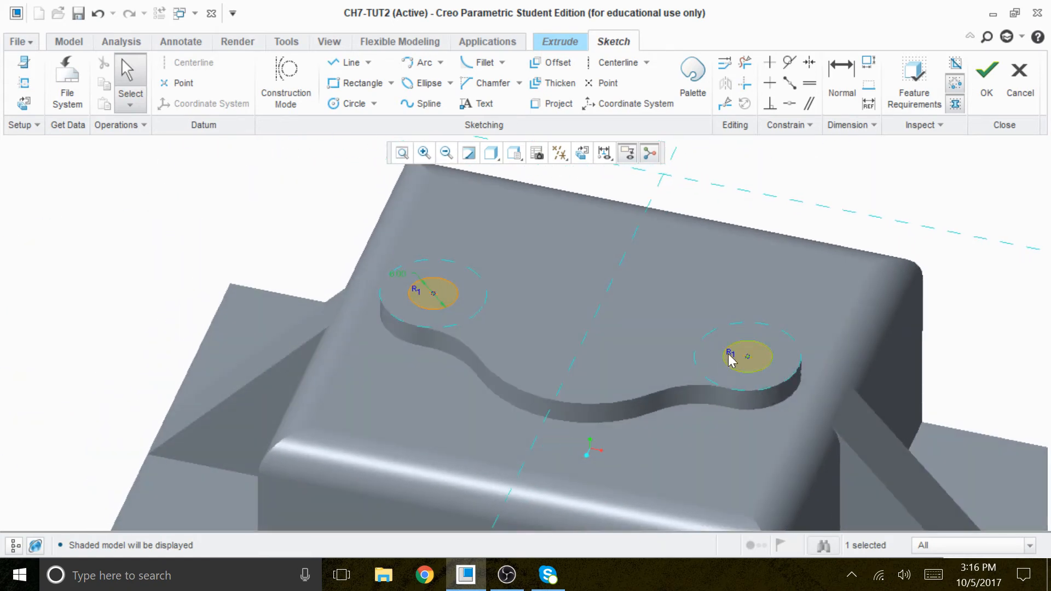
Step: Accept the sketch and extrude the two circles downward as a Remove Material cut 6 deep
{"action": "left_click", "coordinate": [986, 85]}
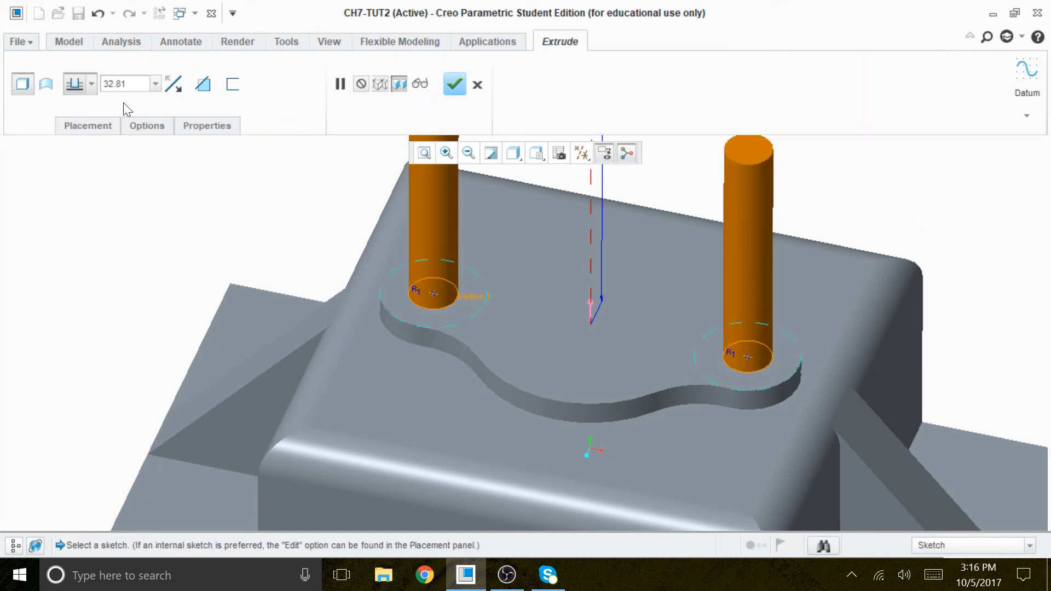
{"action": "left_click", "coordinate": [173, 84]}
{"action": "left_click", "coordinate": [203, 83]}
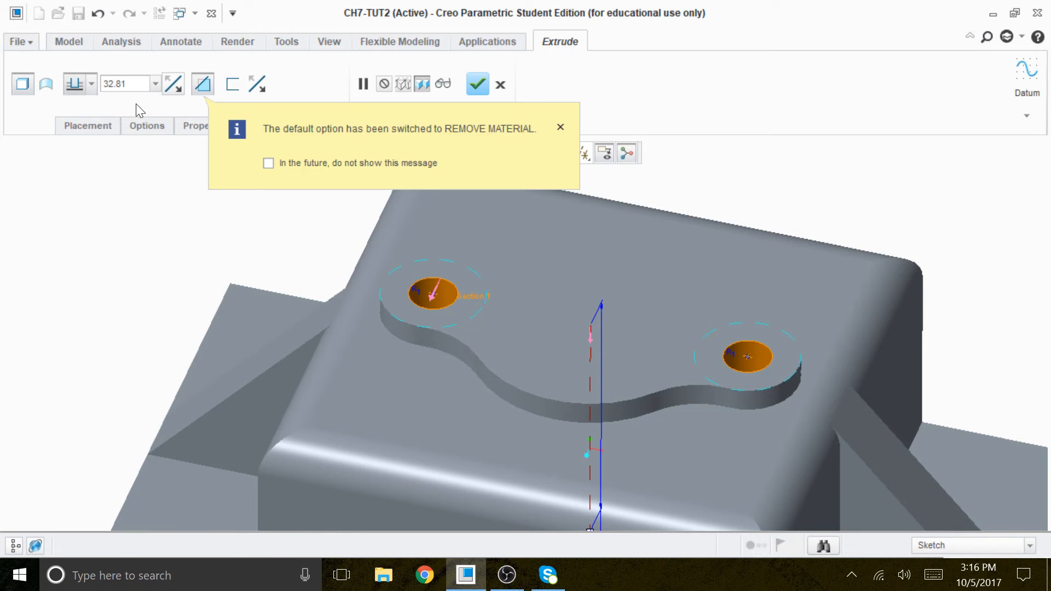
{"action": "double_click", "coordinate": [116, 84]}
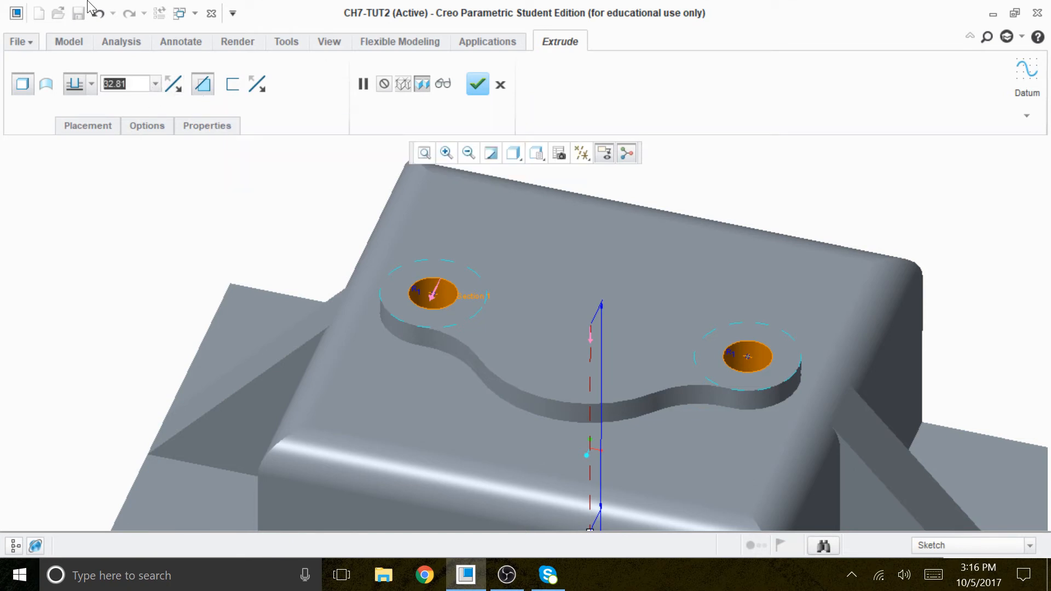
{"action": "type", "text": "6"}
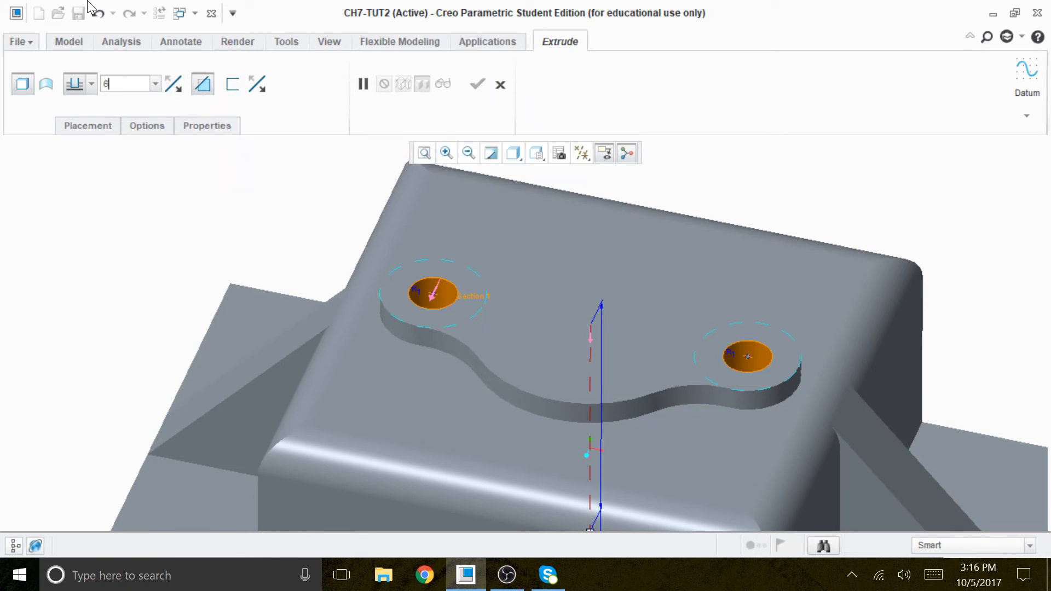
{"action": "key", "text": "Return"}
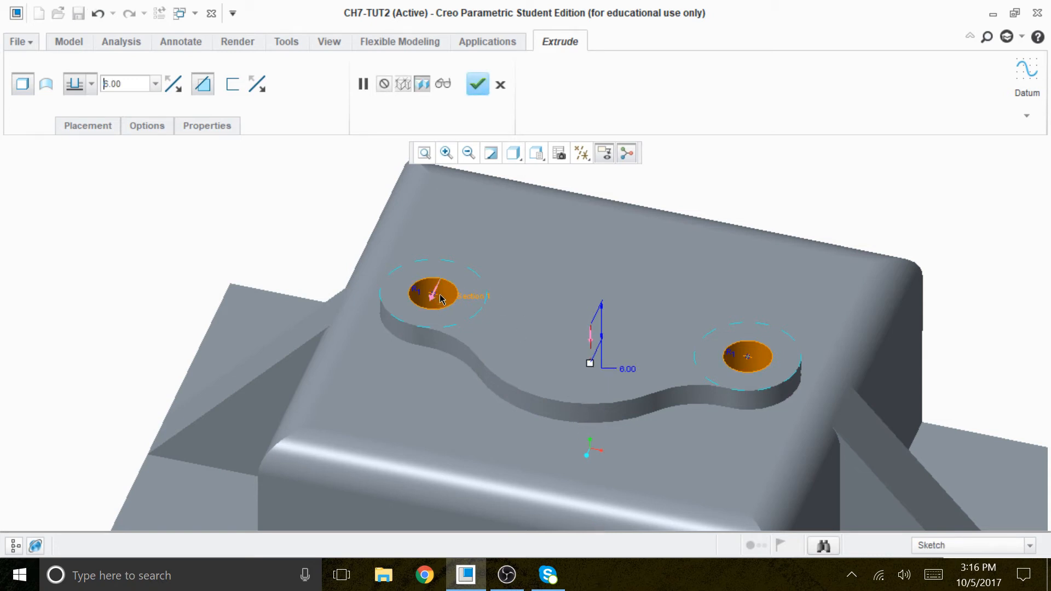
{"action": "middle_click_drag", "start_coordinate": [527, 253], "coordinate": [520, 220]}
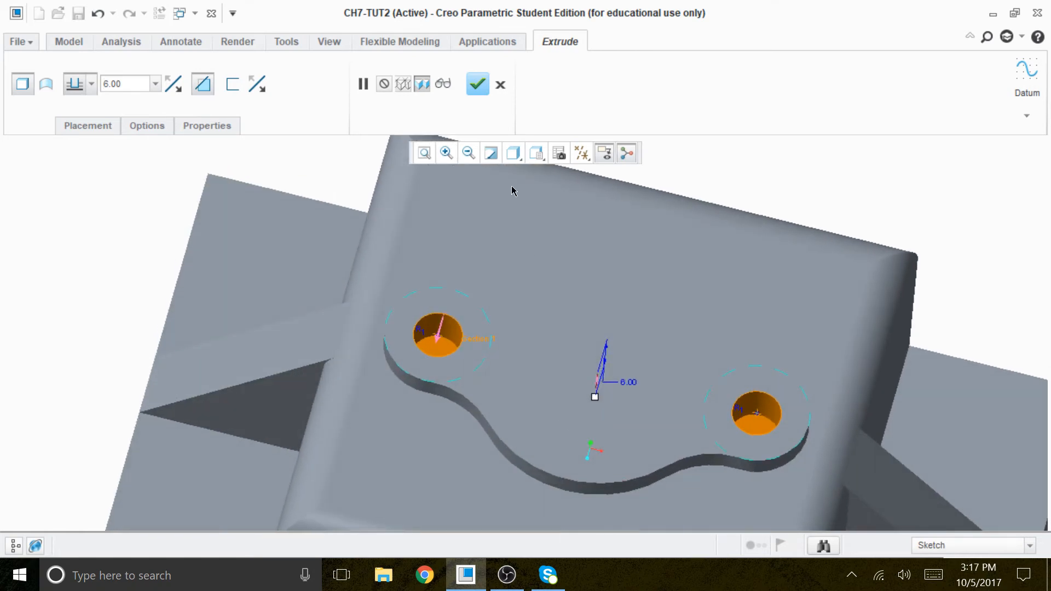
{"action": "mouse_move", "coordinate": [534, 351]}
{"action": "middle_mouse_down"}
{"action": "mouse_move", "coordinate": [511, 371]}
{"action": "mouse_move", "coordinate": [524, 339]}
{"action": "middle_mouse_up"}
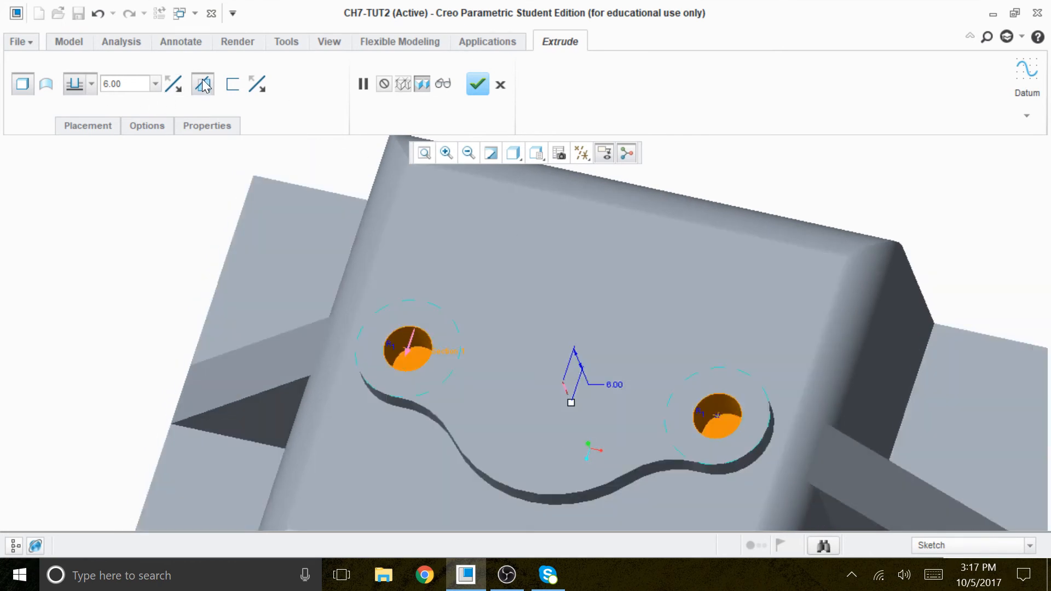
{"action": "left_click", "coordinate": [477, 84]}
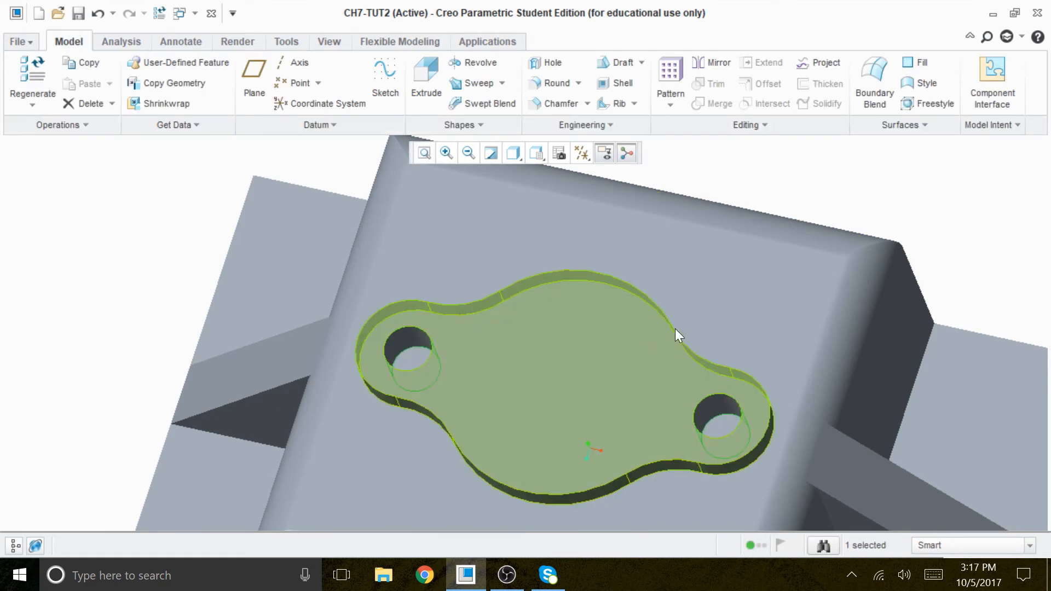
Step: Begin a new Extrude with an internal sketch on the top face of the lower side step, keeping the default Top orientation
{"action": "scroll", "coordinate": [675, 329], "scroll_direction": "down", "scroll_amount": 5}
{"action": "left_click", "coordinate": [672, 432]}
{"action": "scroll", "coordinate": [671, 430], "scroll_direction": "down", "scroll_amount": 4}
{"action": "mouse_move", "coordinate": [639, 463]}
{"action": "middle_mouse_down"}
{"action": "mouse_move", "coordinate": [633, 438]}
{"action": "mouse_move", "coordinate": [659, 429]}
{"action": "mouse_move", "coordinate": [649, 454]}
{"action": "middle_mouse_up"}
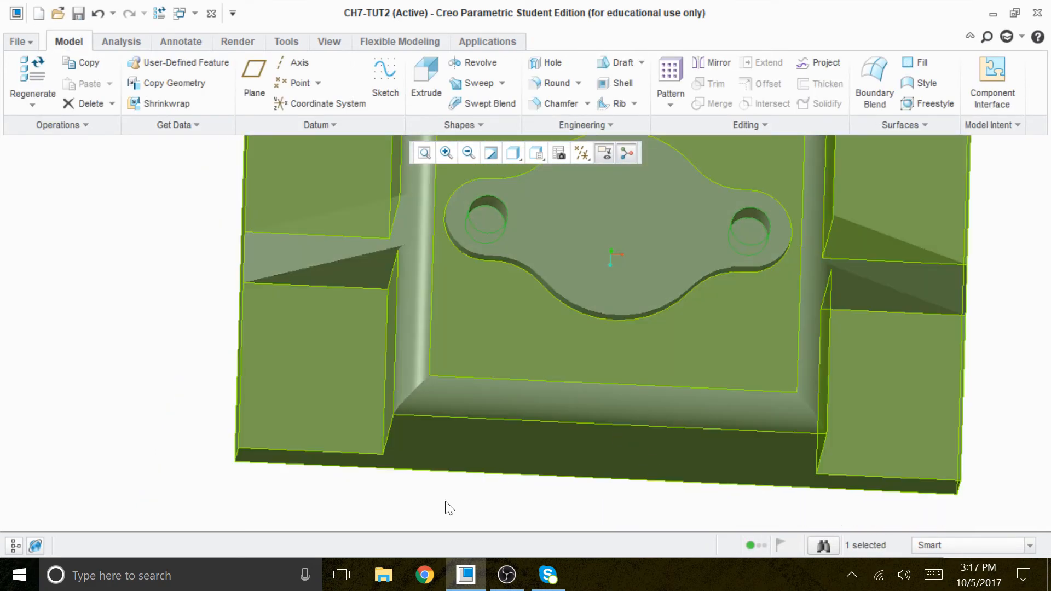
{"action": "scroll", "coordinate": [354, 378], "scroll_direction": "up", "scroll_amount": 2}
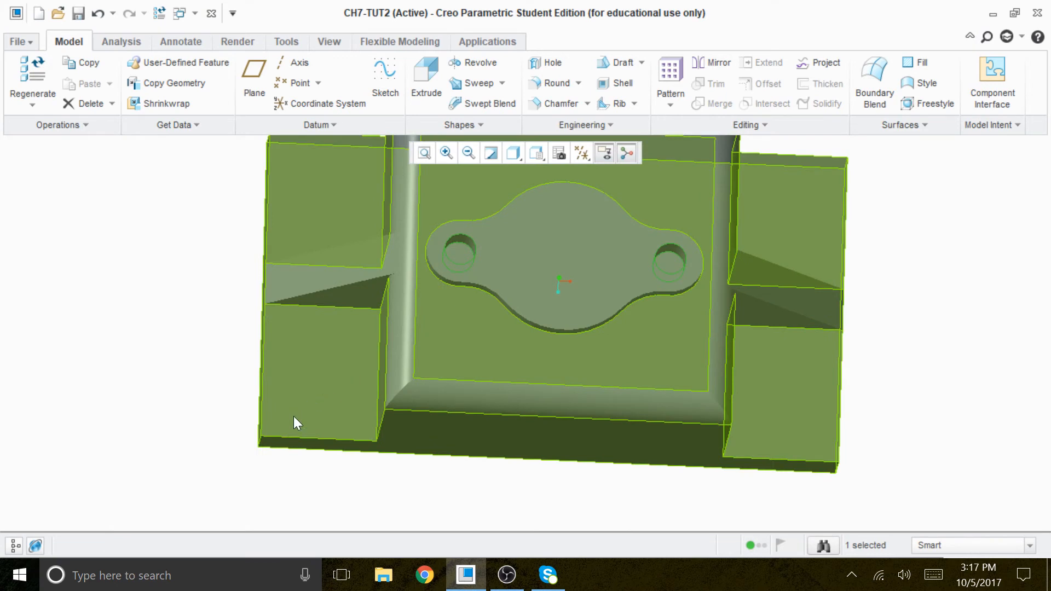
{"action": "left_click", "coordinate": [425, 82]}
{"action": "left_click", "coordinate": [85, 126]}
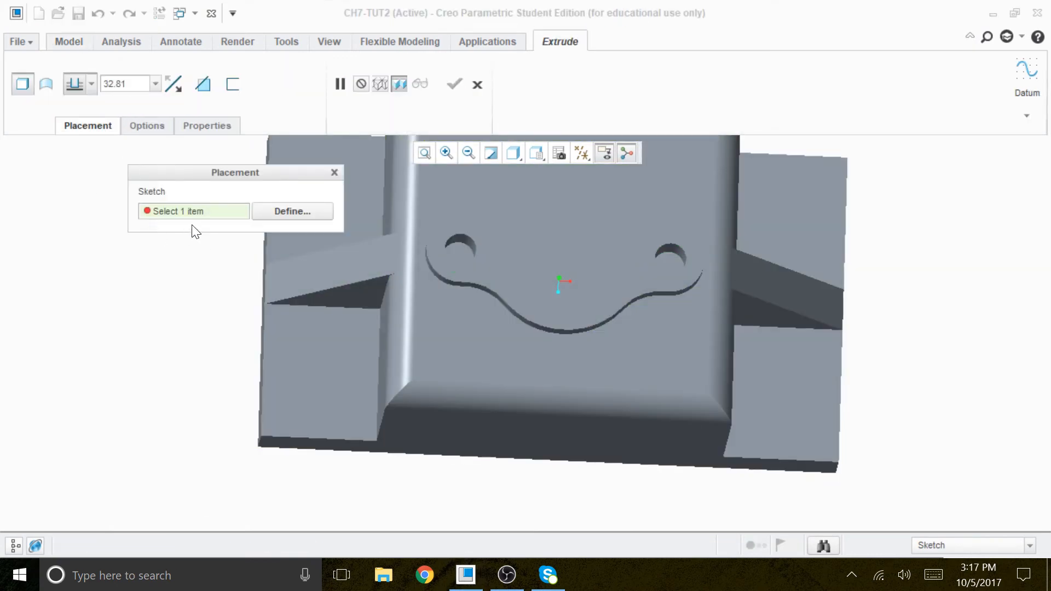
{"action": "left_click", "coordinate": [303, 214]}
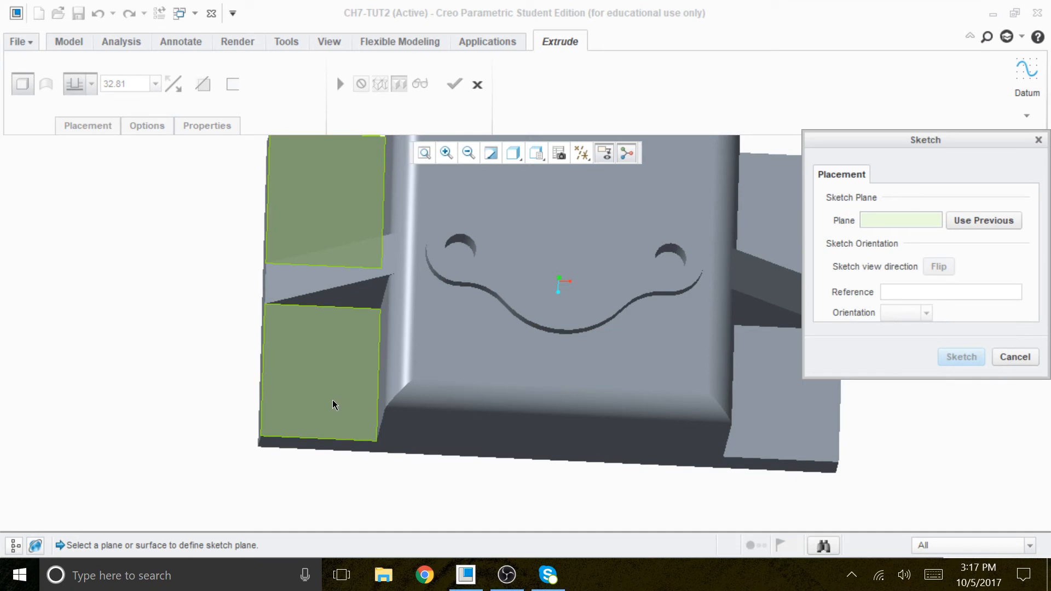
{"action": "left_click", "coordinate": [355, 406]}
{"action": "left_click", "coordinate": [962, 356]}
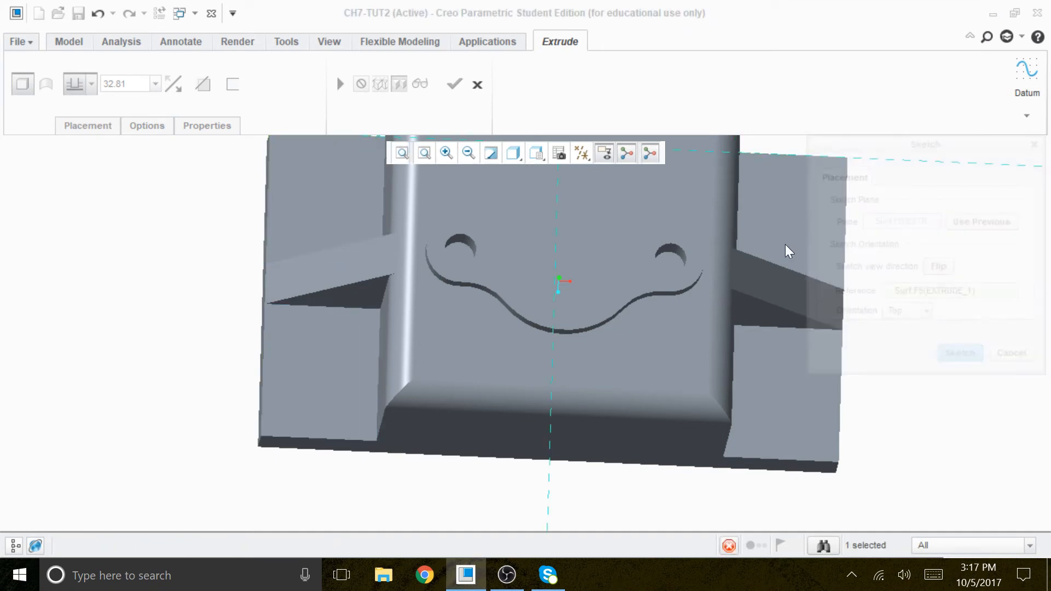
Step: Orient the new sketch plane parallel to the screen and change the shaded display to No Hidden
{"action": "left_click", "coordinate": [582, 153]}
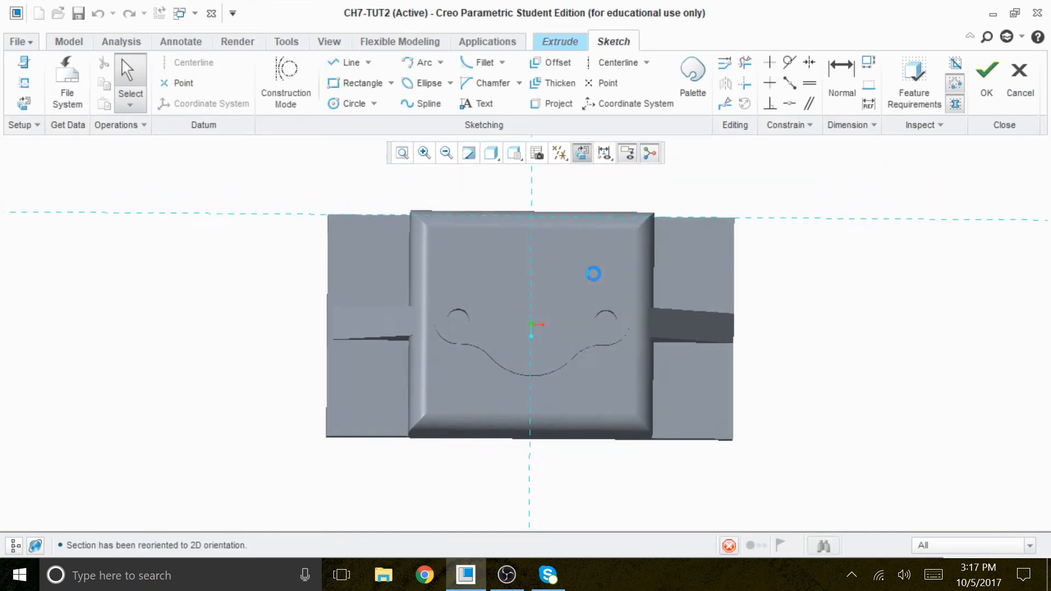
{"action": "left_click", "coordinate": [498, 162]}
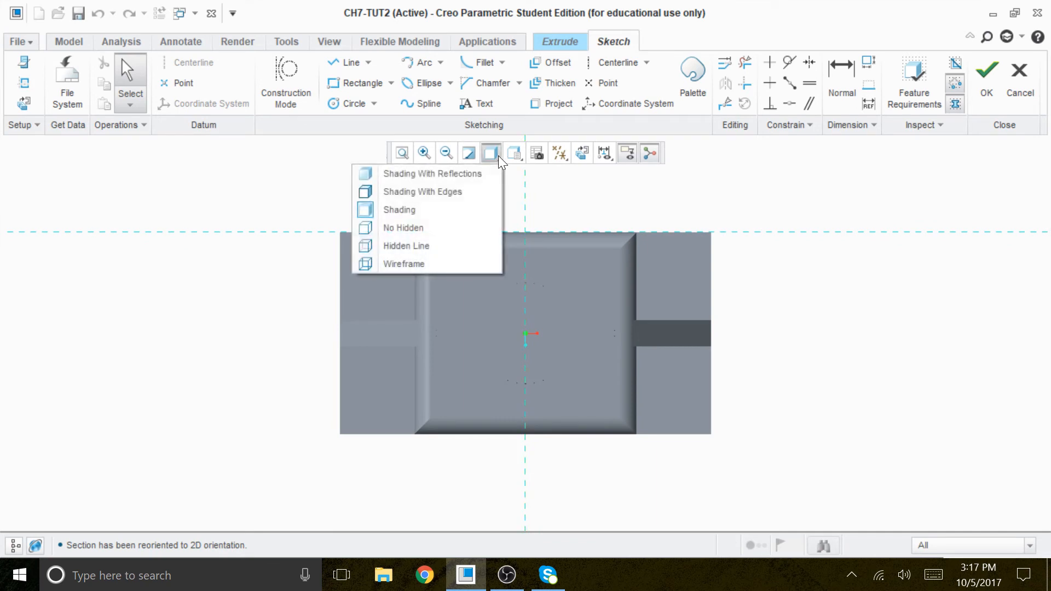
{"action": "left_click", "coordinate": [432, 237]}
{"action": "scroll", "coordinate": [394, 453], "scroll_direction": "up", "scroll_amount": 2}
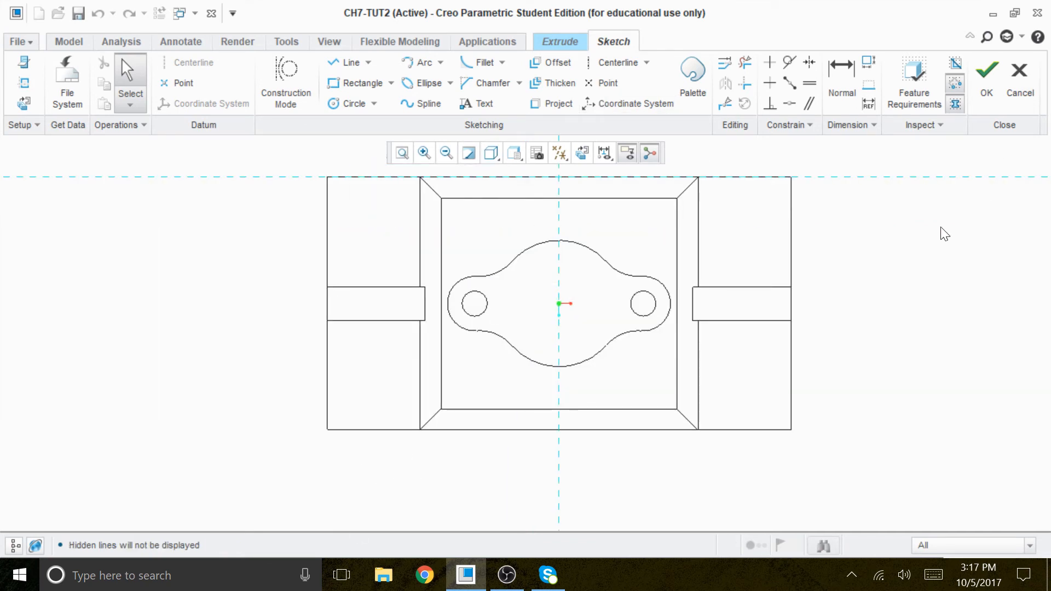
Step: Add the base's left and lower outer edges as sketch references and solve them
{"action": "right_click", "coordinate": [935, 259]}
{"action": "left_click", "coordinate": [847, 289]}
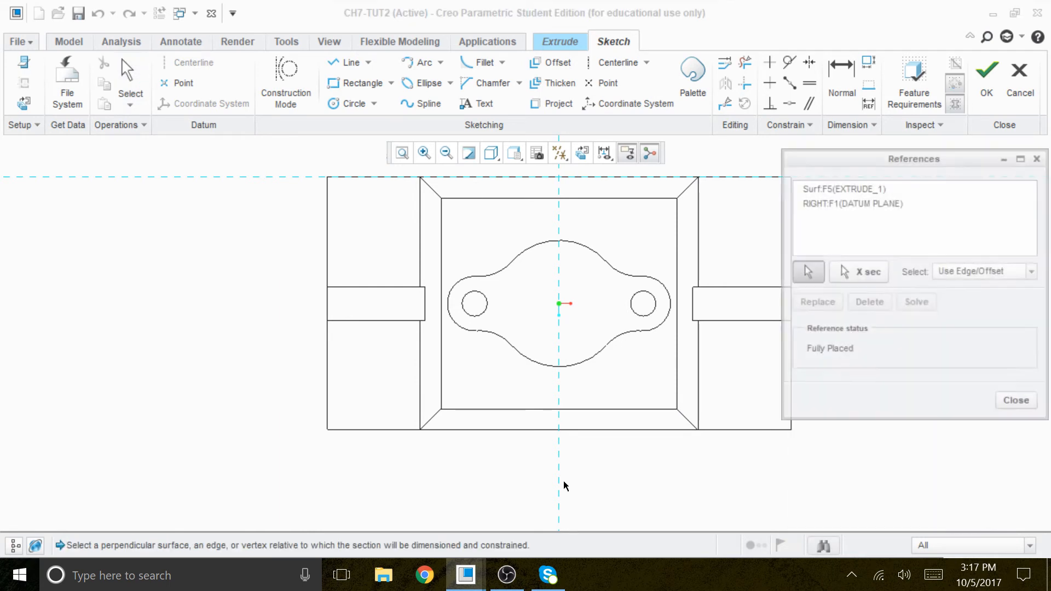
{"action": "left_click", "coordinate": [327, 385]}
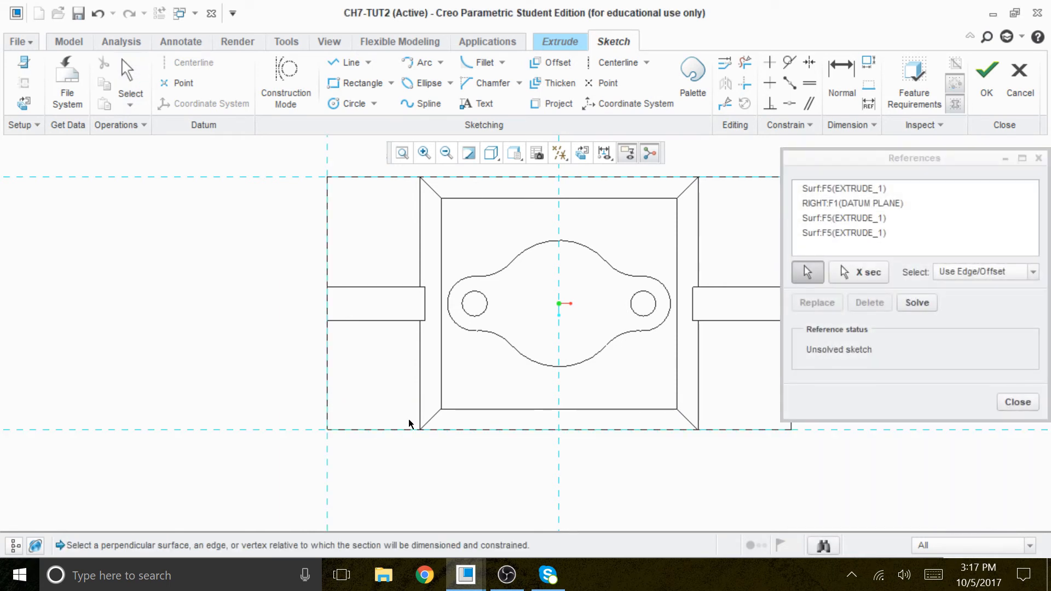
{"action": "left_click", "coordinate": [920, 299]}
{"action": "left_click", "coordinate": [1013, 402]}
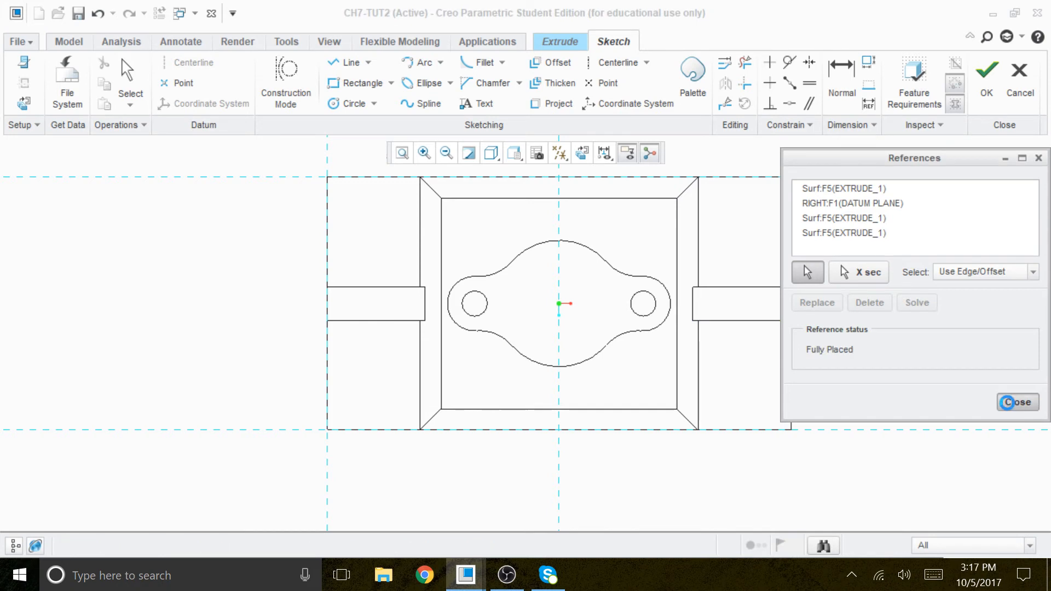
Step: Sketch a circle about 10.5 in diameter on the left side step, near the base's lower-left corner
{"action": "left_click", "coordinate": [354, 104]}
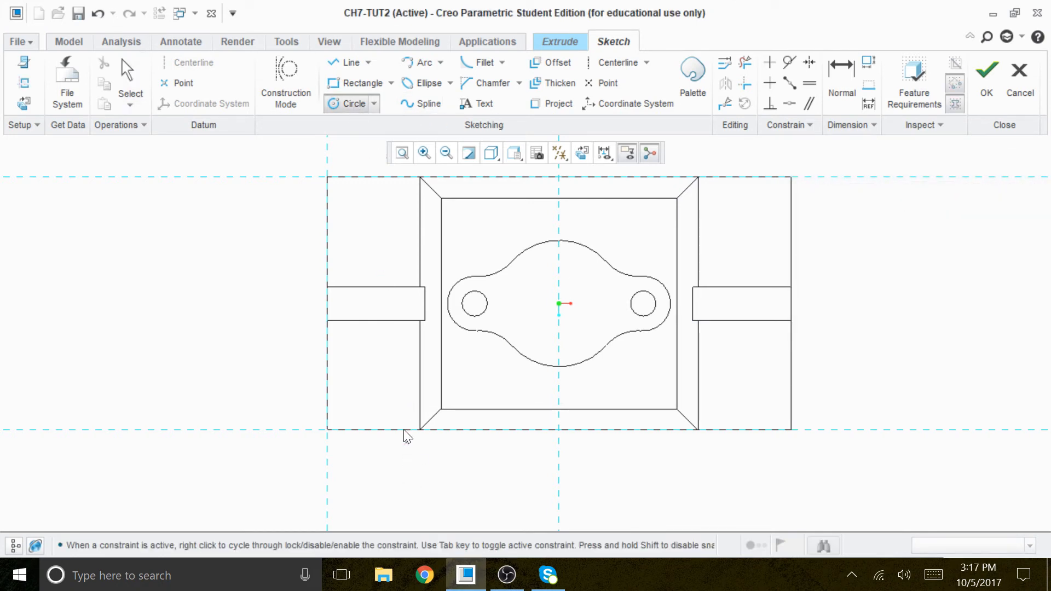
{"action": "left_click", "coordinate": [364, 392]}
{"action": "left_click", "coordinate": [380, 407]}
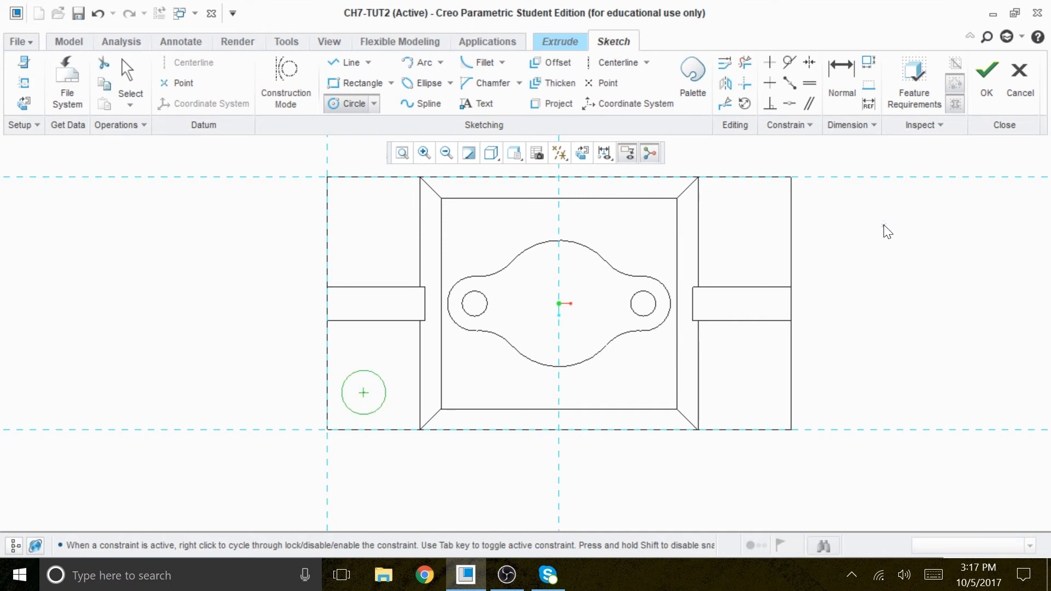
{"action": "middle_click", "coordinate": [875, 263]}
{"action": "scroll", "coordinate": [352, 422], "scroll_direction": "up", "scroll_amount": 3}
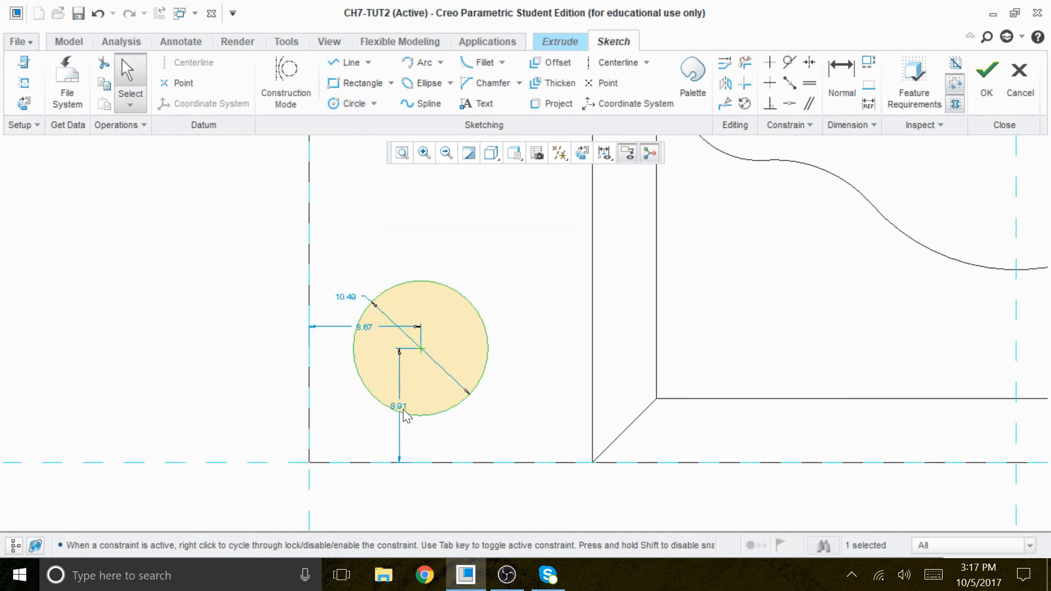
Step: Set the circle centre's distances from the base's lower edge and left edge to 10 each
{"action": "left_click_drag", "start_coordinate": [405, 417], "coordinate": [544, 432]}
{"action": "double_click", "coordinate": [543, 432]}
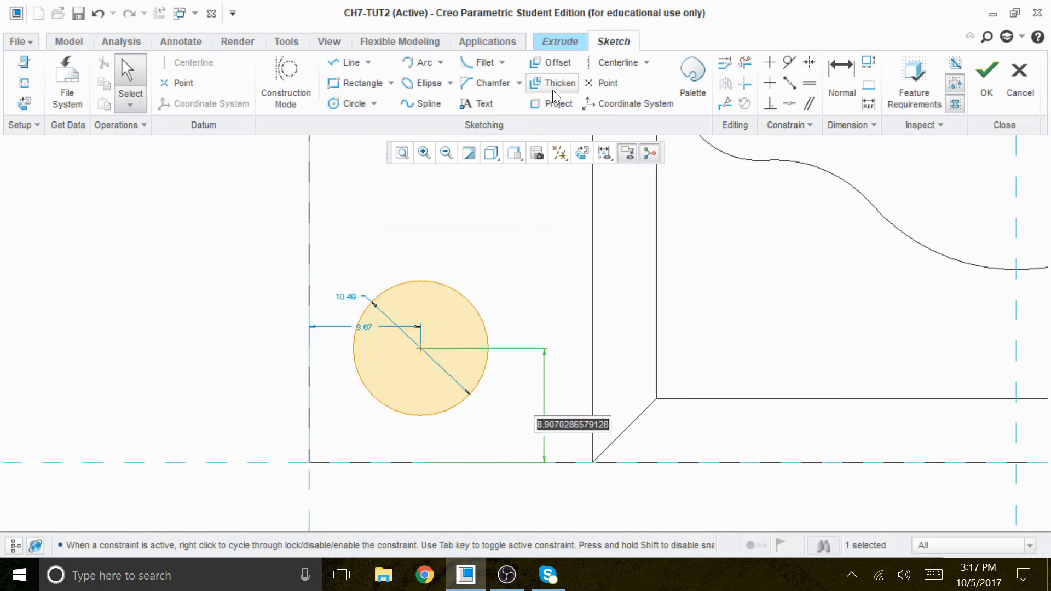
{"action": "type", "text": "10"}
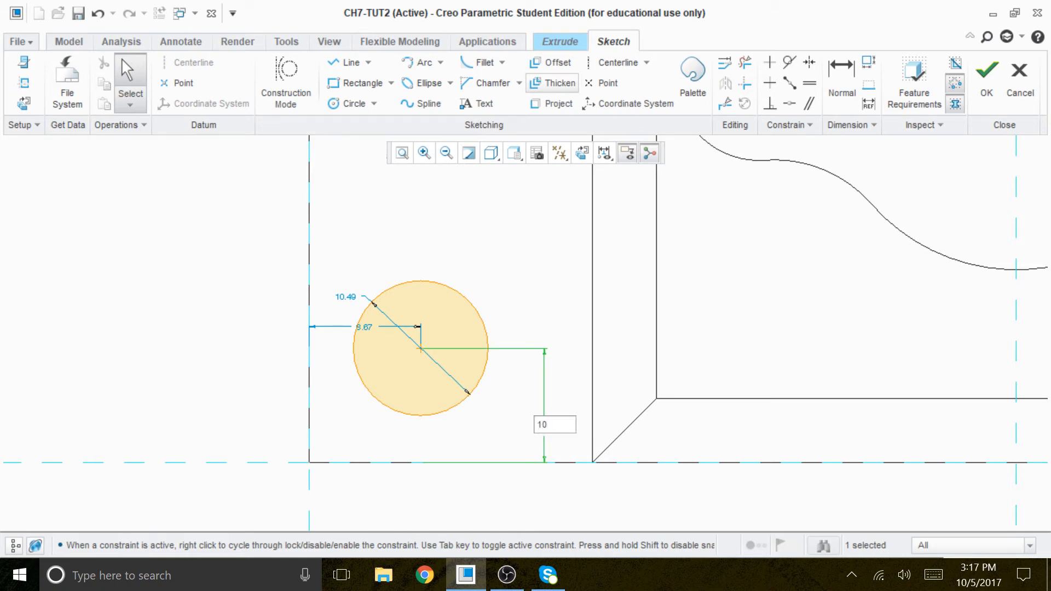
{"action": "key", "text": "Return"}
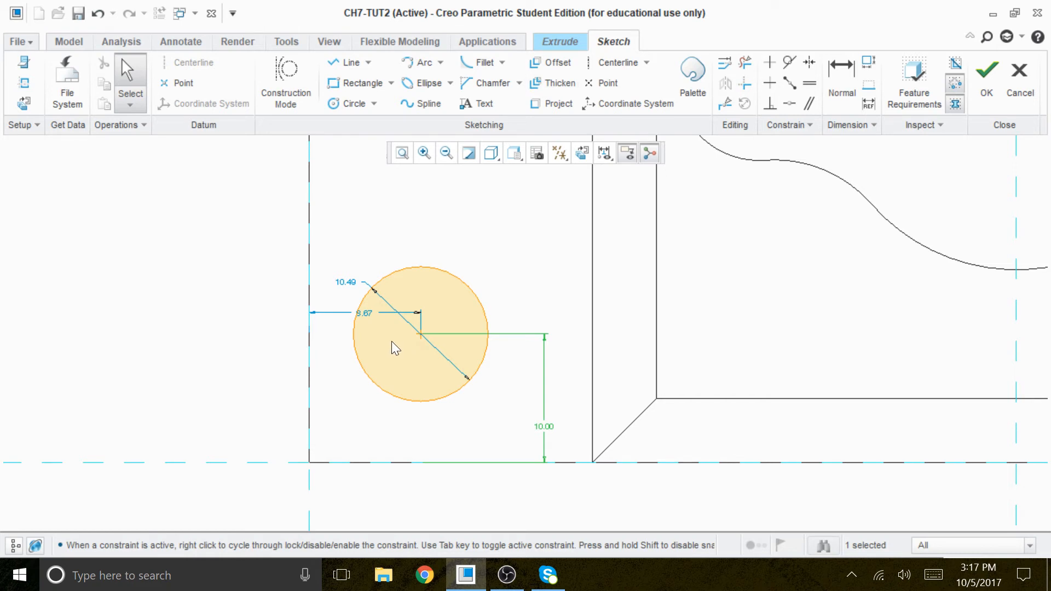
{"action": "double_click", "coordinate": [370, 314]}
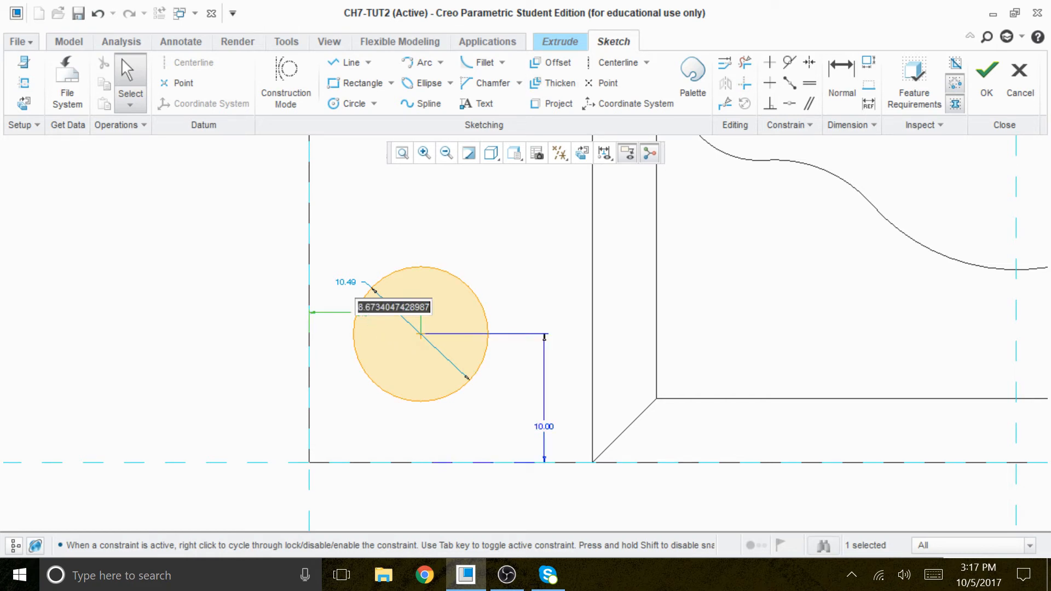
{"action": "type", "text": "10"}
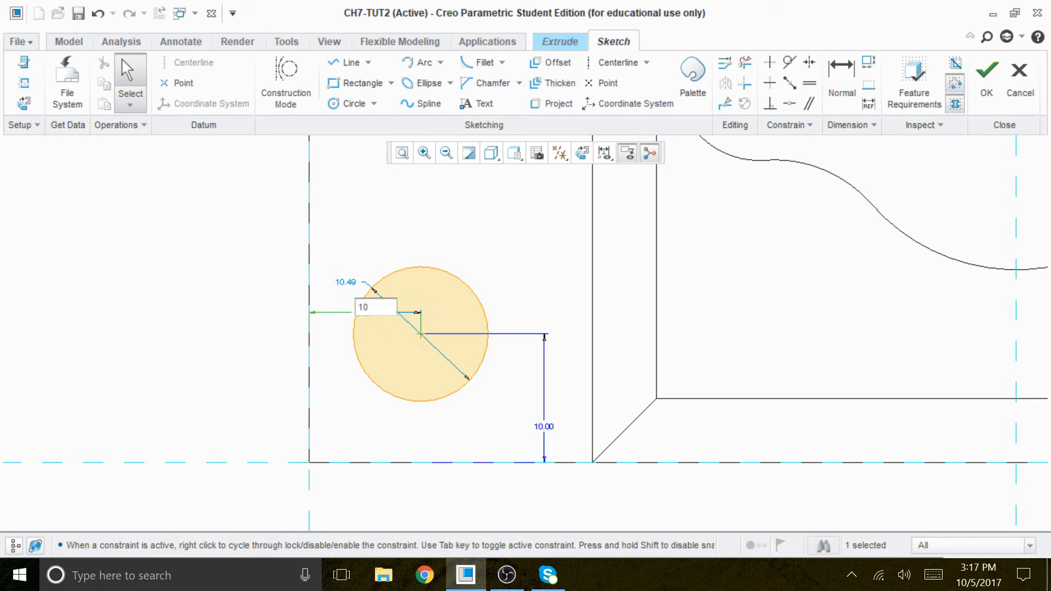
{"action": "key", "text": "Return"}
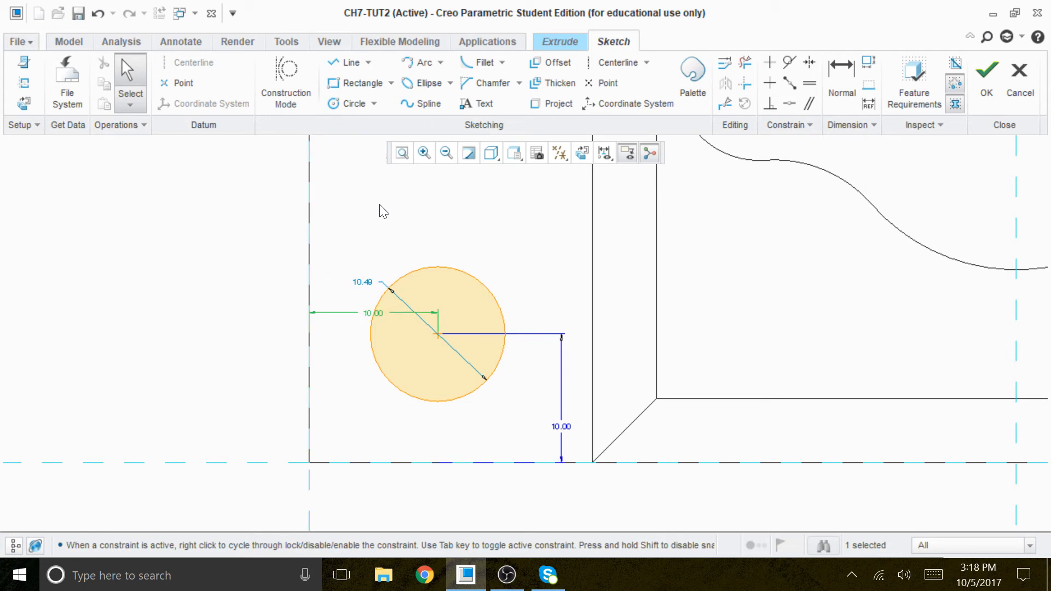
Step: Set the circle's diameter to 6 and move its diameter dimension to a clear spot above the circle
{"action": "double_click", "coordinate": [364, 285]}
{"action": "type", "text": "6"}
{"action": "key", "text": "Return"}
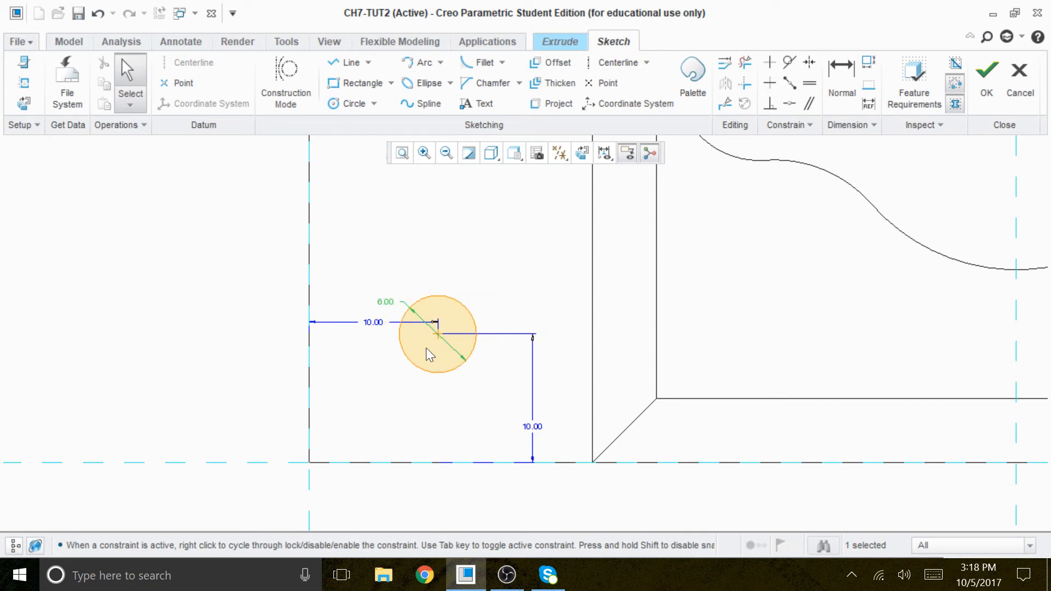
{"action": "scroll", "coordinate": [432, 385], "scroll_direction": "down", "scroll_amount": 1}
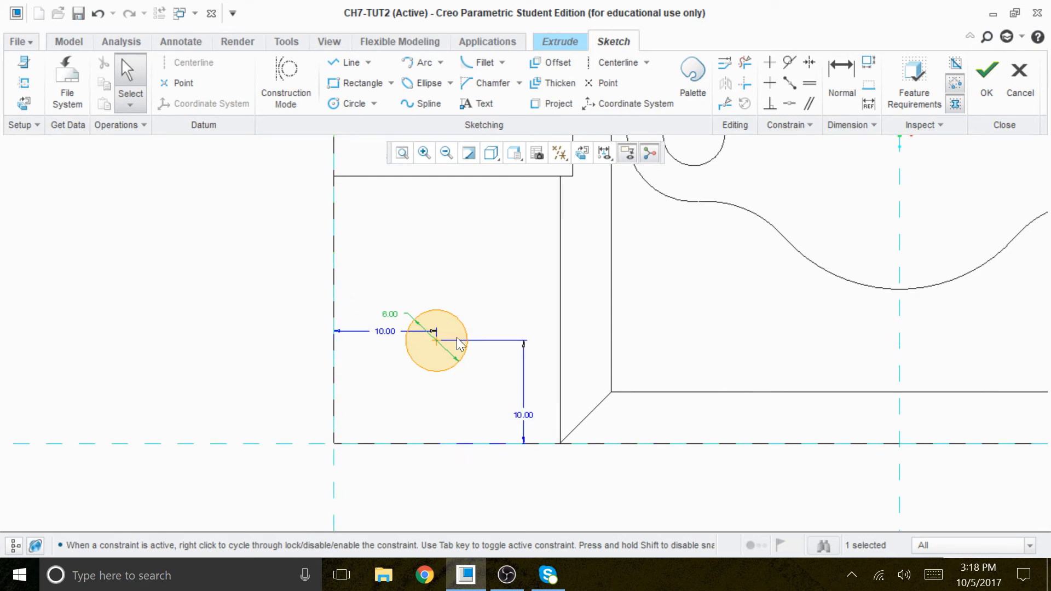
{"action": "middle_click_drag", "start_coordinate": [437, 400], "coordinate": [444, 398]}
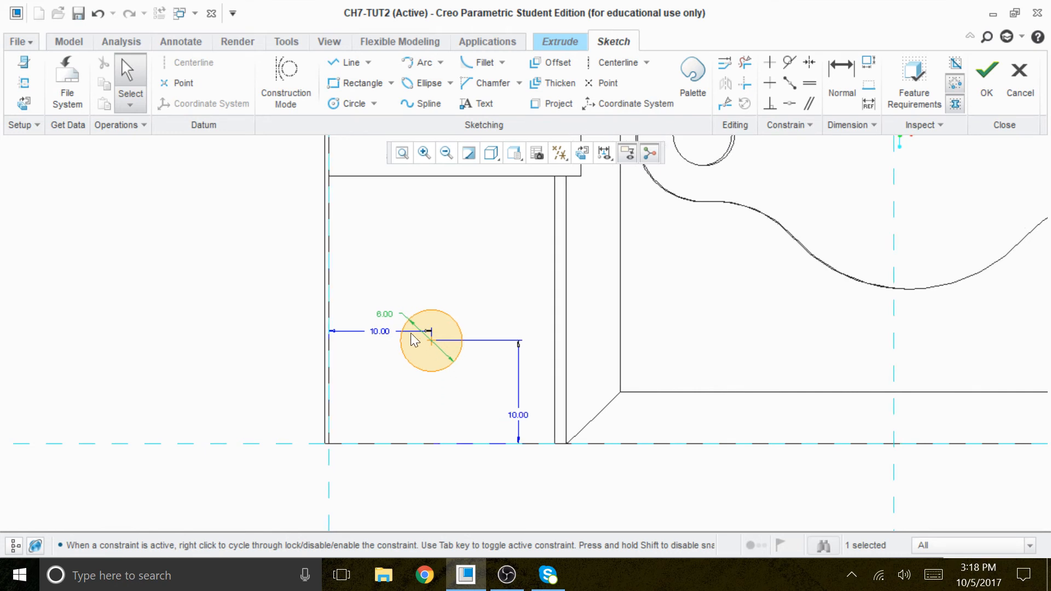
{"action": "left_click_drag", "start_coordinate": [388, 313], "coordinate": [471, 285]}
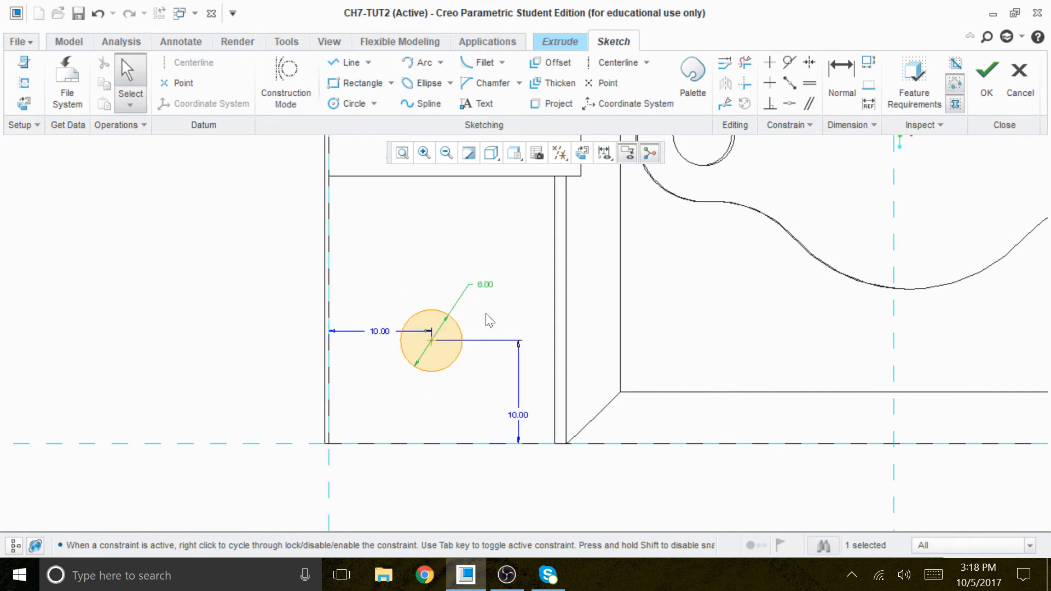
Step: Change the model display to Shading and tilt the part to view the sketched circle in 3D
{"action": "left_click", "coordinate": [627, 153]}
{"action": "left_click", "coordinate": [499, 154]}
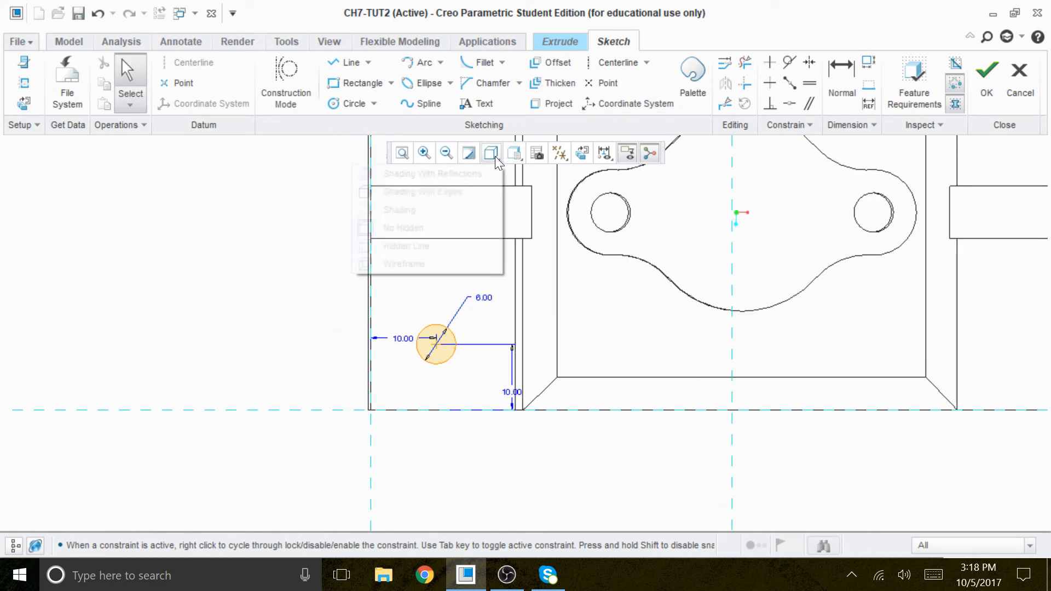
{"action": "left_click", "coordinate": [403, 209]}
{"action": "scroll", "coordinate": [495, 416], "scroll_direction": "down", "scroll_amount": 5}
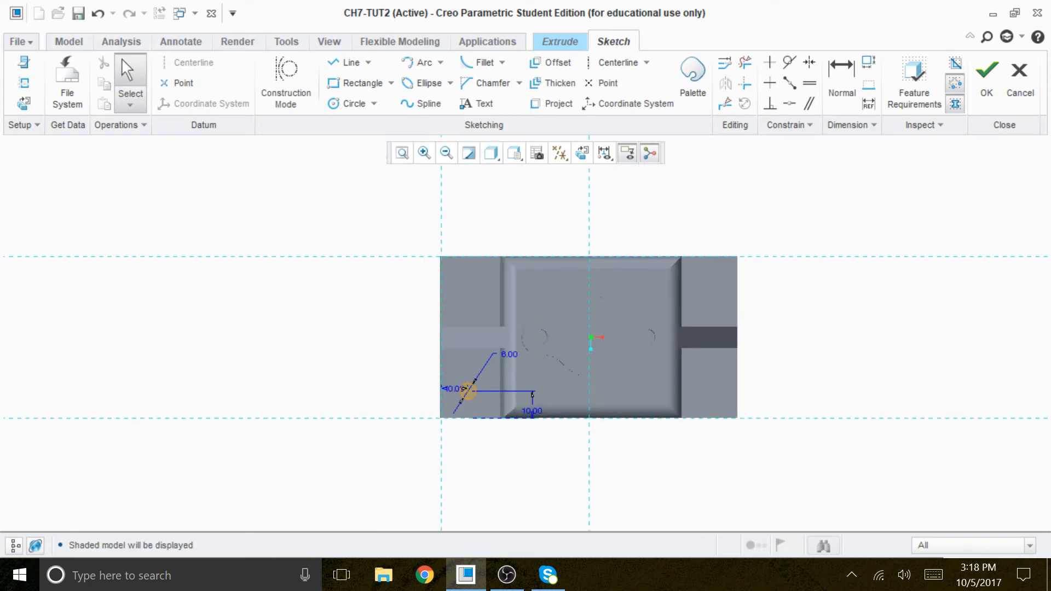
{"action": "mouse_move", "coordinate": [704, 500]}
{"action": "middle_mouse_down"}
{"action": "mouse_move", "coordinate": [695, 460]}
{"action": "mouse_move", "coordinate": [692, 479]}
{"action": "mouse_move", "coordinate": [704, 462]}
{"action": "mouse_move", "coordinate": [697, 467]}
{"action": "middle_mouse_up"}
{"action": "scroll", "coordinate": [554, 413], "scroll_direction": "up", "scroll_amount": 4}
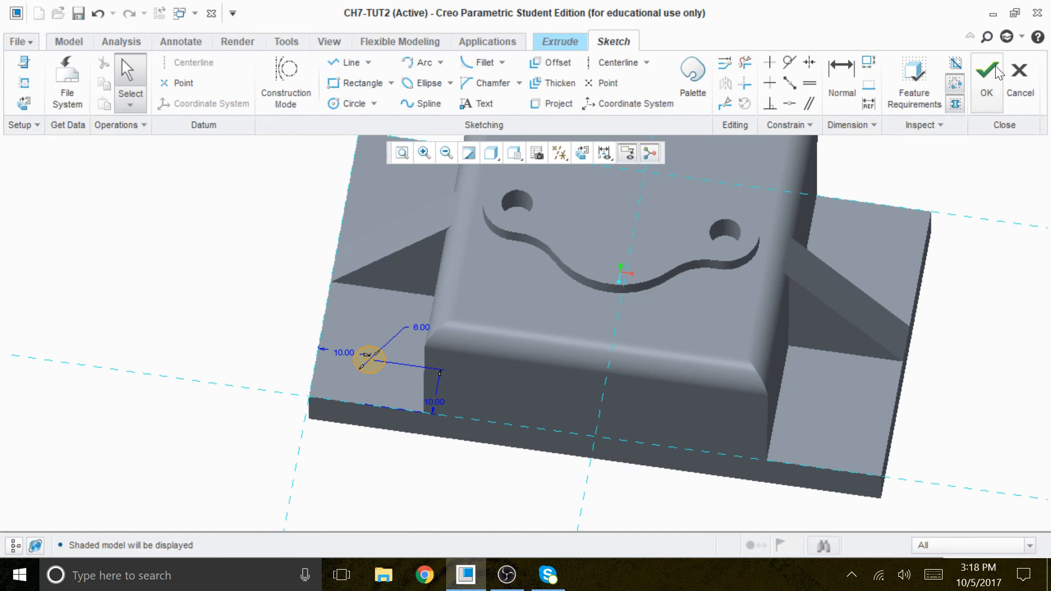
Step: Accept the sketch and extrude the circle downward as a Remove Material cut with Through All depth
{"action": "left_click", "coordinate": [987, 76]}
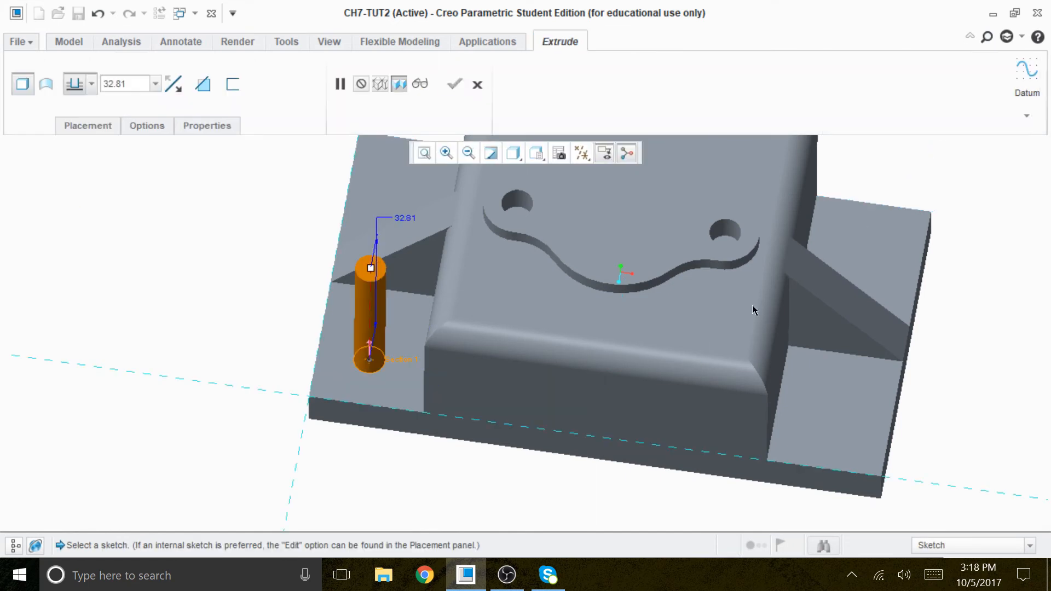
{"action": "left_click", "coordinate": [182, 87]}
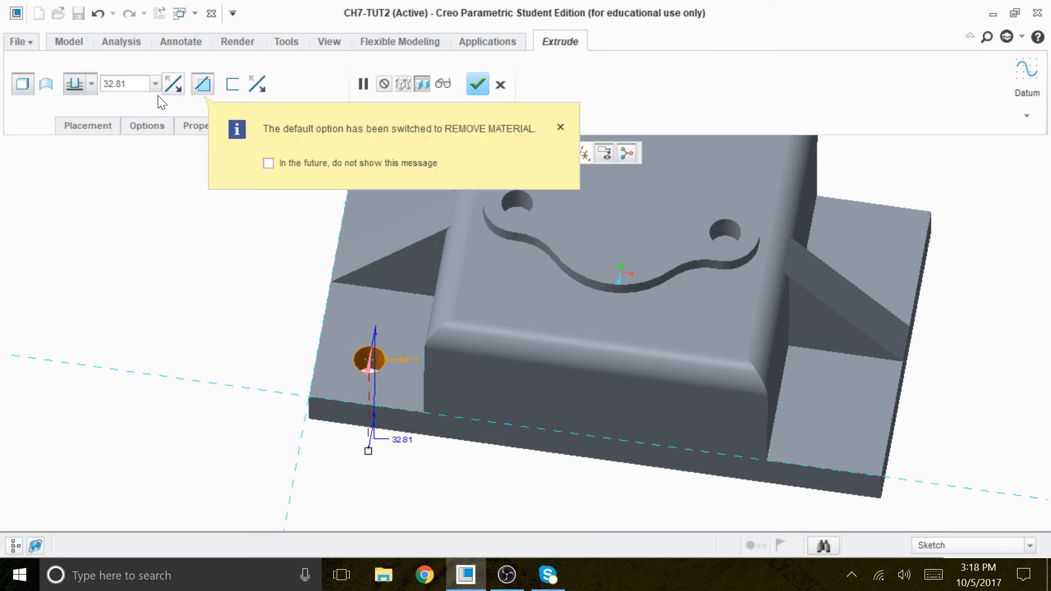
{"action": "left_click", "coordinate": [89, 83]}
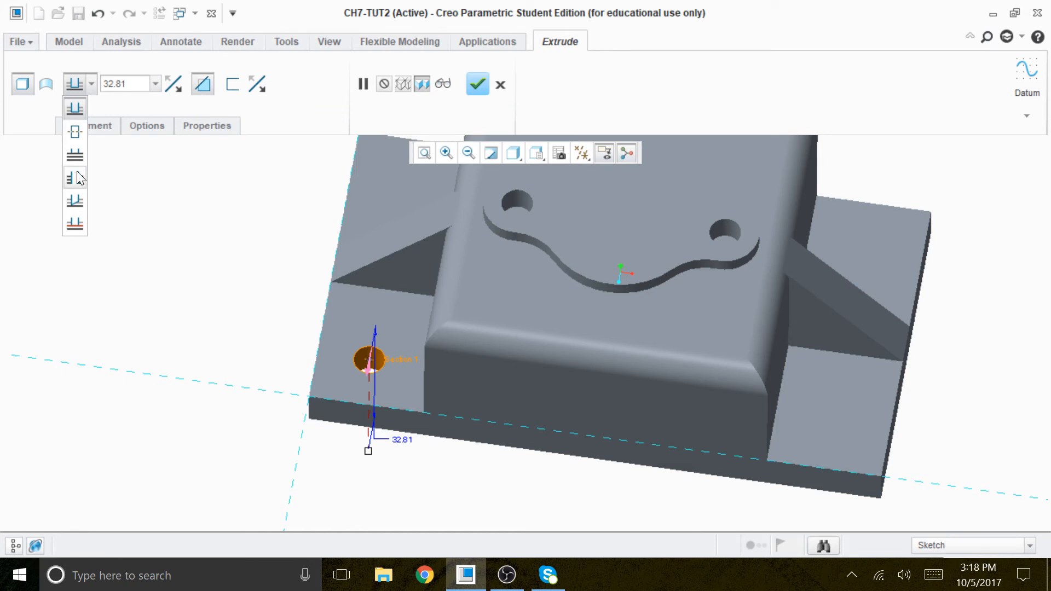
{"action": "left_click", "coordinate": [75, 178]}
{"action": "left_click", "coordinate": [477, 84]}
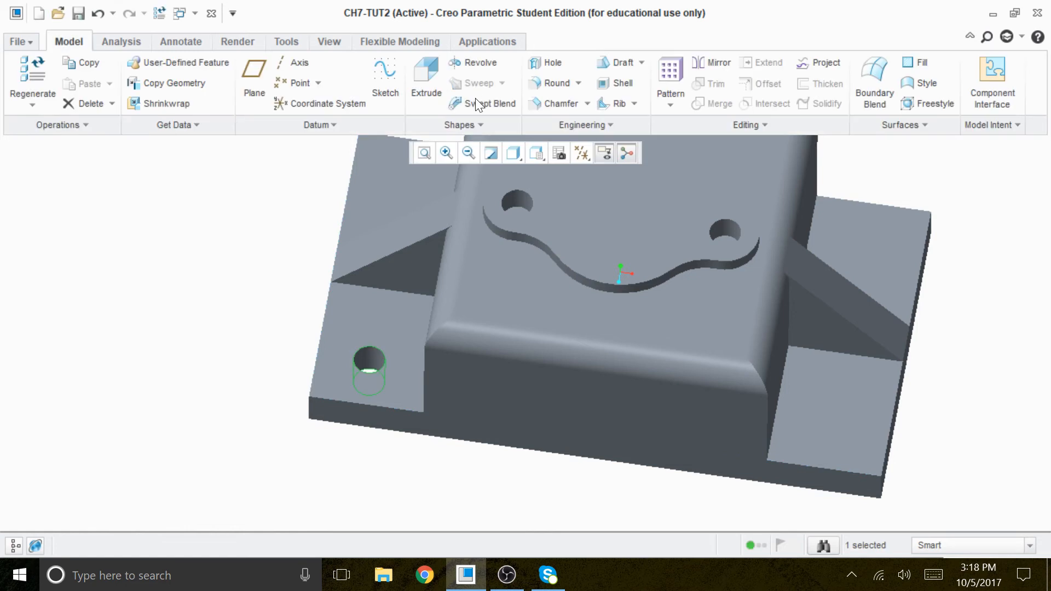
{"action": "scroll", "coordinate": [443, 237], "scroll_direction": "up", "scroll_amount": 2}
{"action": "scroll", "coordinate": [447, 371], "scroll_direction": "down", "scroll_amount": 3}
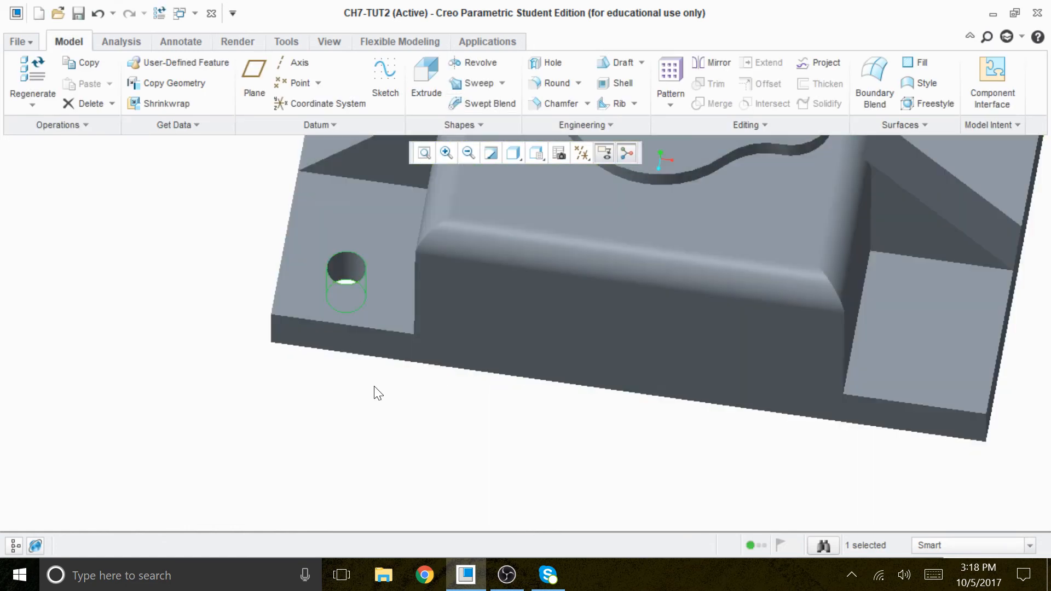
Step: Create a two-member Dimension pattern of the hole, varying its distance from the base's left edge so the copy lands on the opposite side step
{"action": "scroll", "coordinate": [367, 379], "scroll_direction": "up", "scroll_amount": 3}
{"action": "mouse_move", "coordinate": [541, 370]}
{"action": "middle_mouse_down"}
{"action": "mouse_move", "coordinate": [567, 370]}
{"action": "mouse_move", "coordinate": [547, 394]}
{"action": "middle_mouse_up"}
{"action": "left_click", "coordinate": [664, 75]}
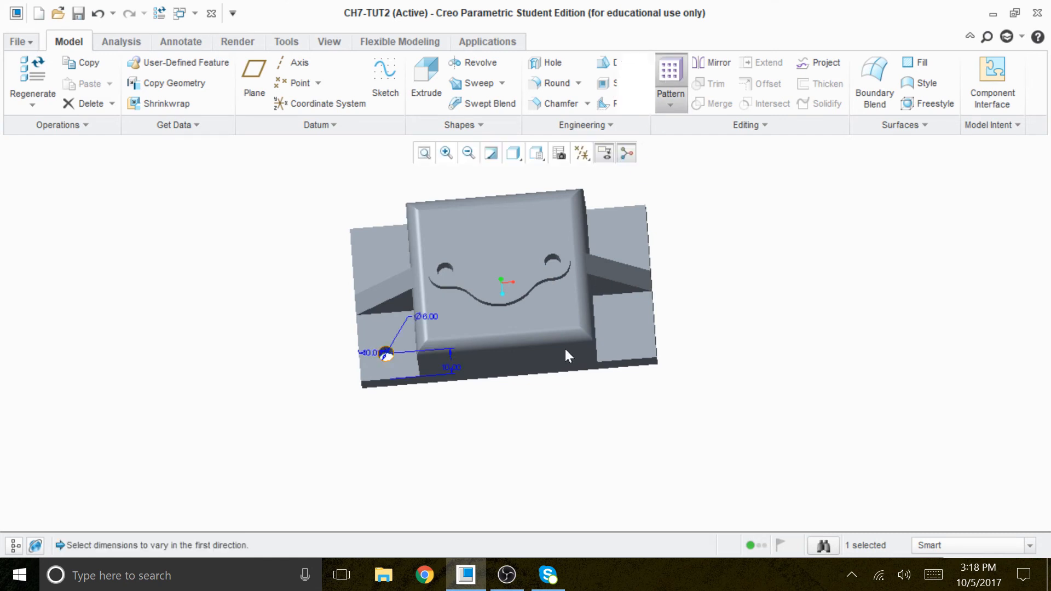
{"action": "scroll", "coordinate": [438, 378], "scroll_direction": "down", "scroll_amount": 4}
{"action": "middle_click_drag", "start_coordinate": [449, 404], "coordinate": [448, 378]}
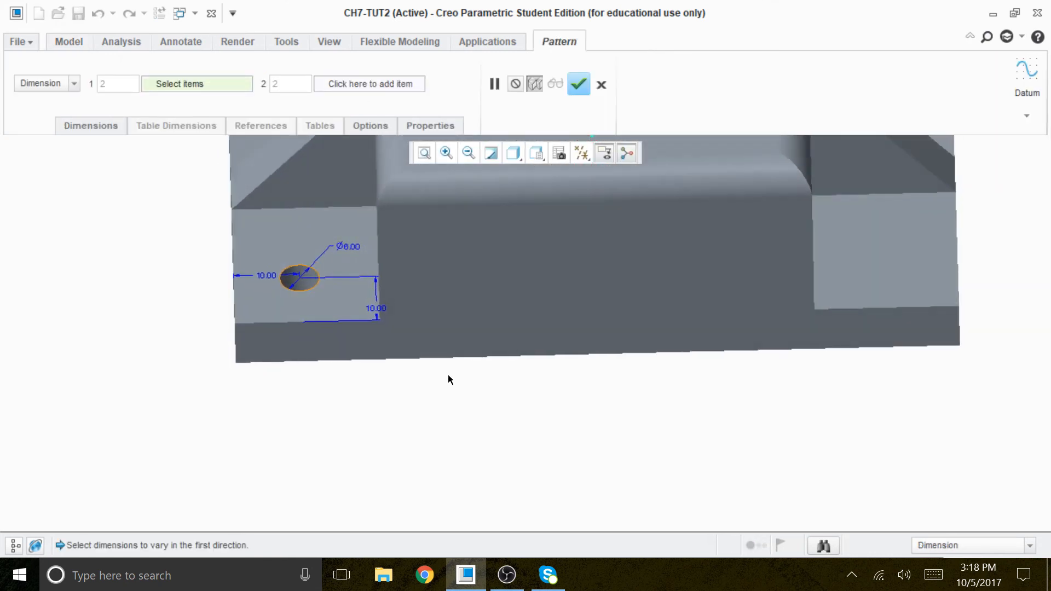
{"action": "scroll", "coordinate": [244, 282], "scroll_direction": "down", "scroll_amount": 4}
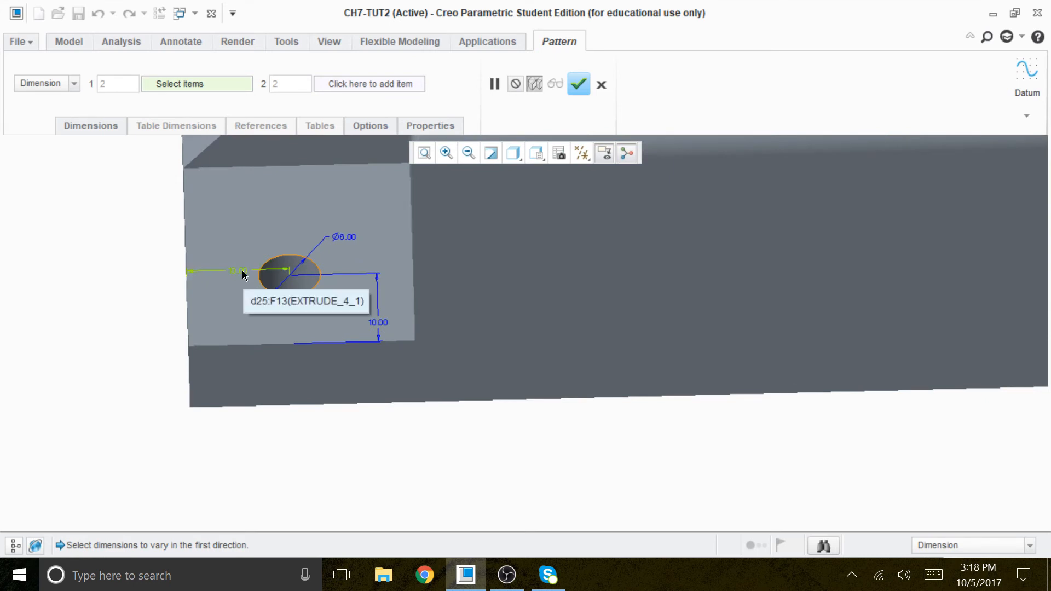
{"action": "left_click", "coordinate": [242, 270]}
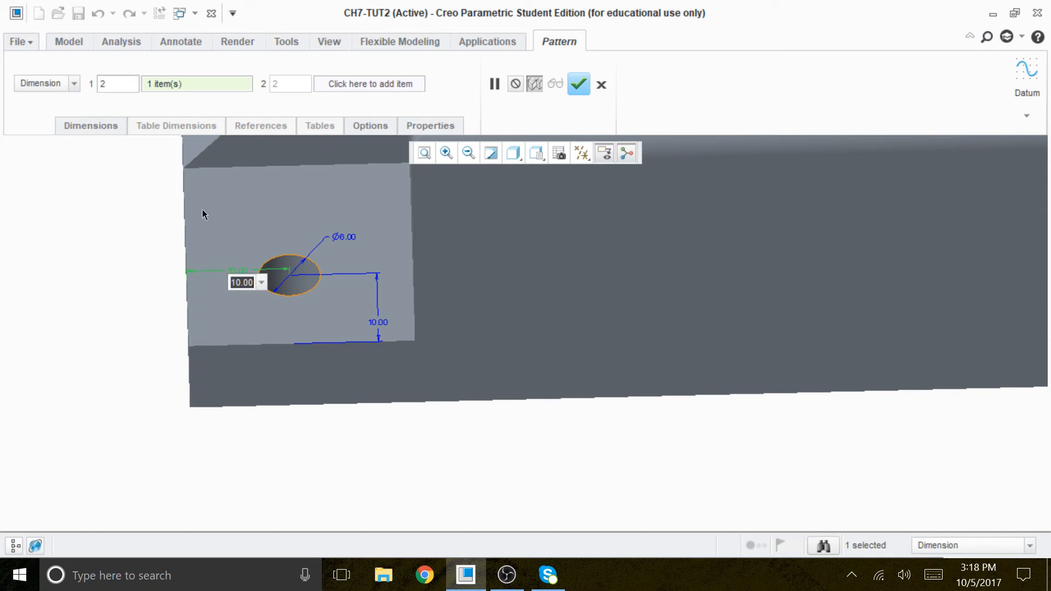
{"action": "type", "text": "90"}
{"action": "key", "text": "Return"}
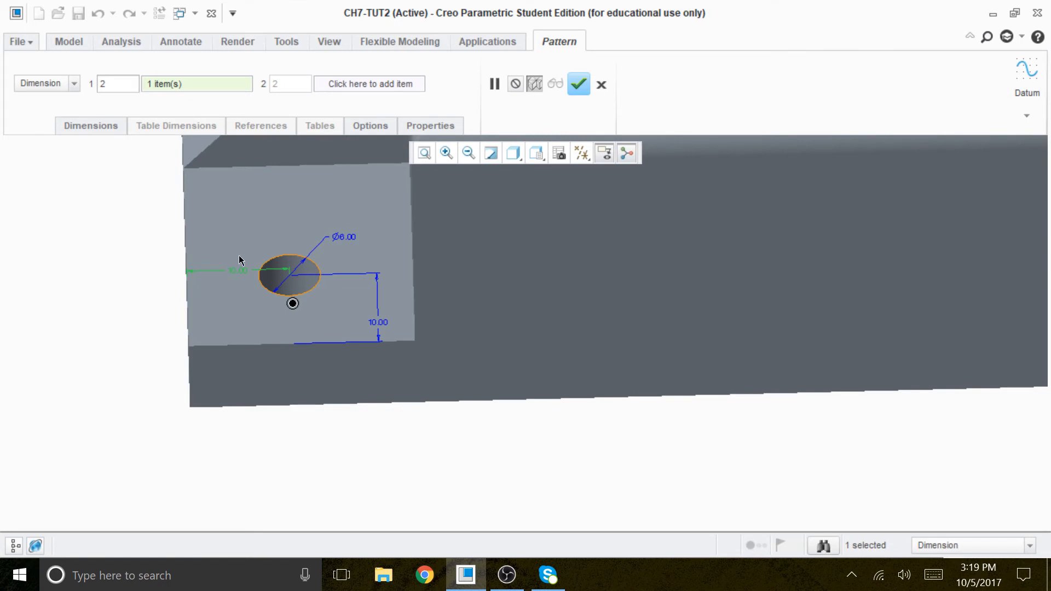
{"action": "scroll", "coordinate": [205, 212], "scroll_direction": "down", "scroll_amount": 3}
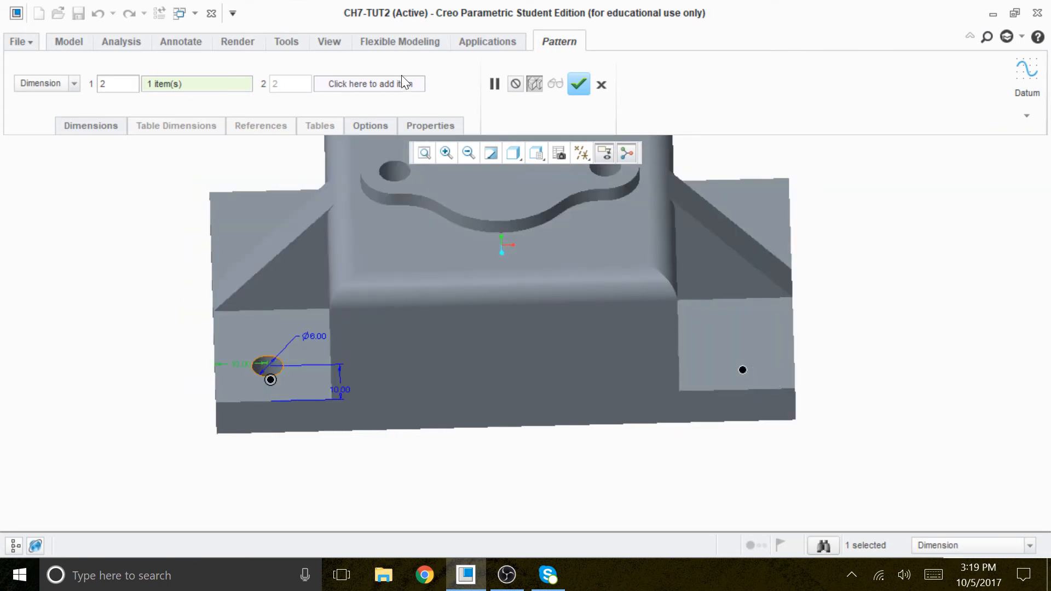
{"action": "left_click", "coordinate": [578, 84]}
{"action": "middle_click_drag", "start_coordinate": [371, 457], "coordinate": [419, 476]}
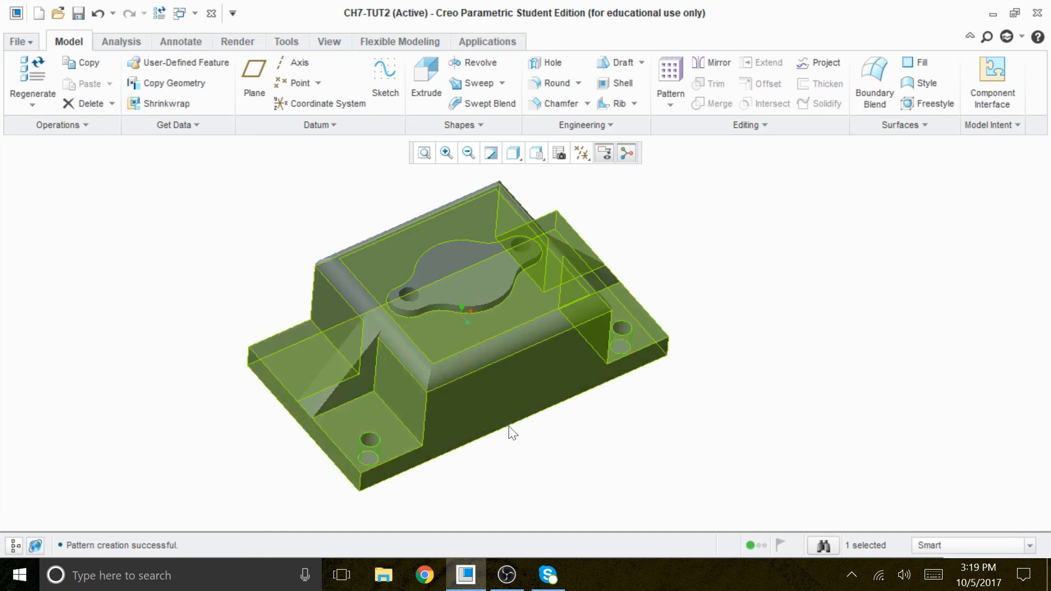
{"action": "middle_click_drag", "start_coordinate": [605, 504], "coordinate": [452, 495]}
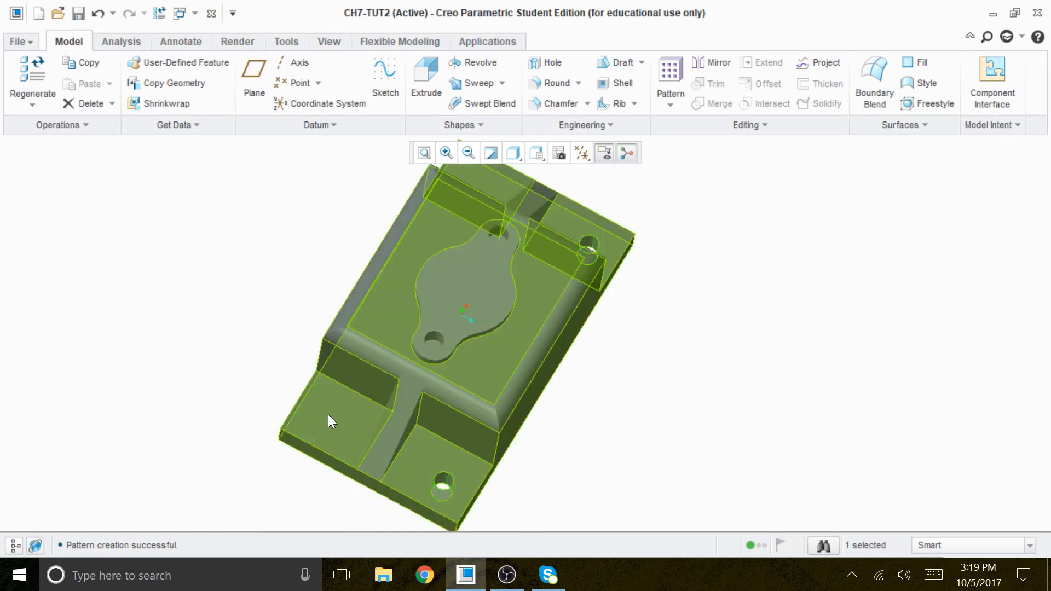
Step: Try to pattern the two patterned holes with a two-member Dimension pattern, varying their distance from the base's near long edge by 40
{"action": "left_click", "coordinate": [670, 72]}
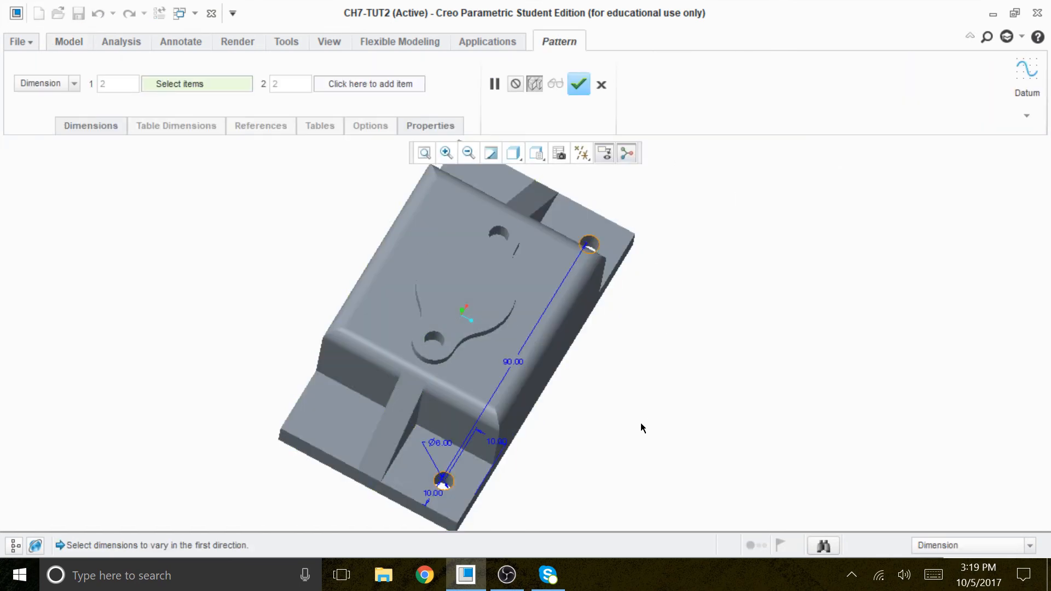
{"action": "scroll", "coordinate": [487, 494], "scroll_direction": "up", "scroll_amount": 5}
{"action": "scroll", "coordinate": [492, 417], "scroll_direction": "down", "scroll_amount": 4}
{"action": "scroll", "coordinate": [464, 481], "scroll_direction": "up", "scroll_amount": 4}
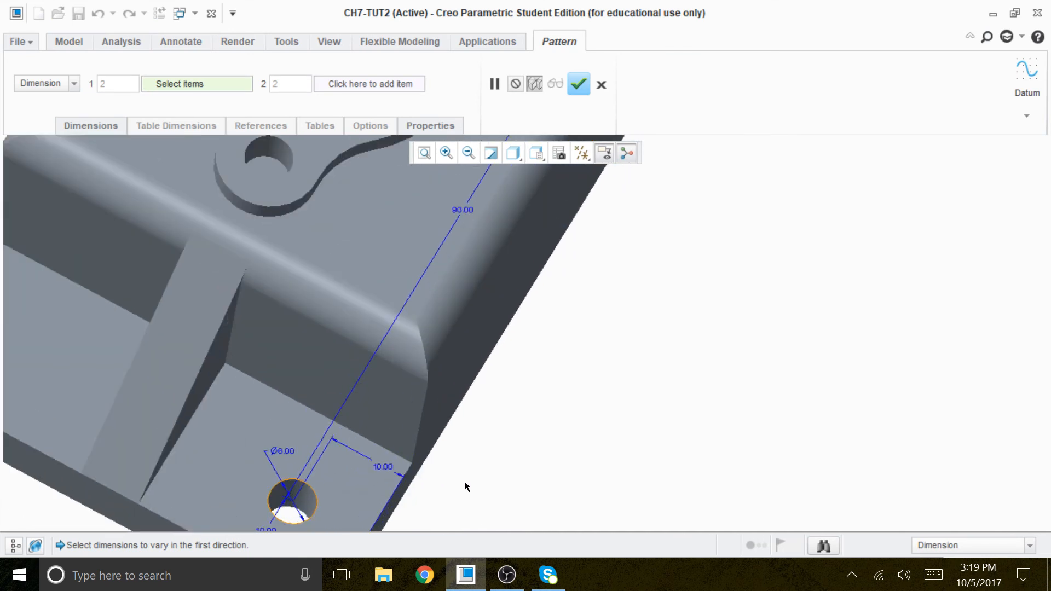
{"action": "left_click", "coordinate": [389, 476]}
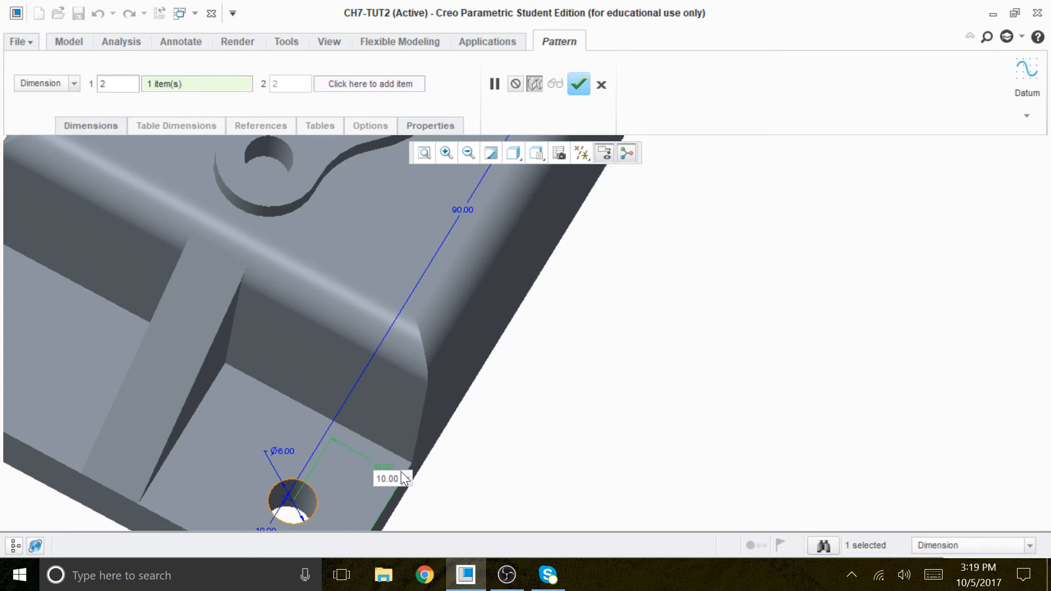
{"action": "double_click", "coordinate": [388, 479]}
{"action": "type", "text": "40"}
{"action": "scroll", "coordinate": [629, 378], "scroll_direction": "down", "scroll_amount": 10}
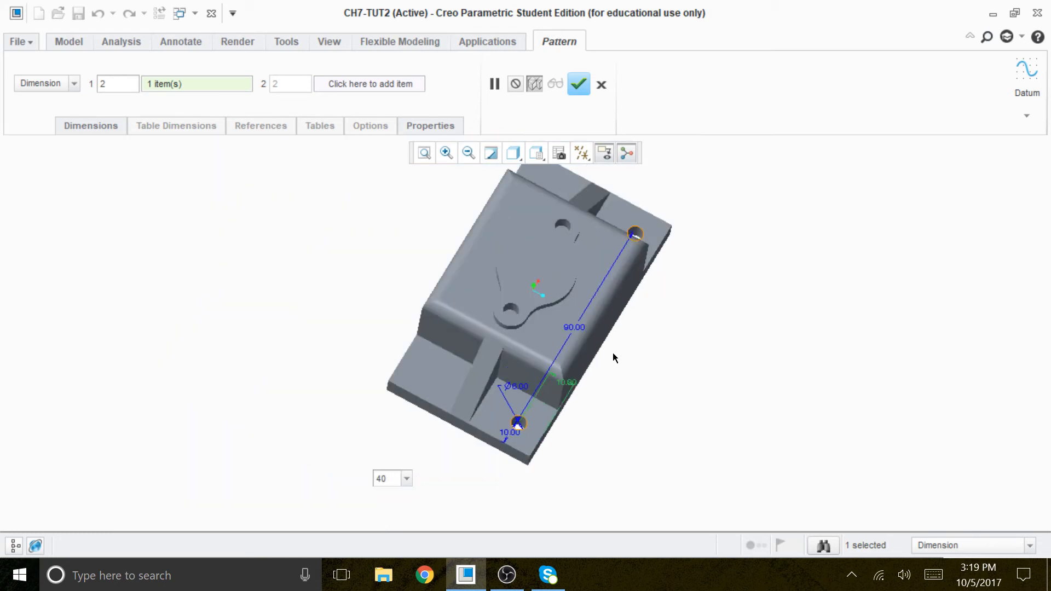
{"action": "mouse_move", "coordinate": [633, 396]}
{"action": "middle_mouse_down"}
{"action": "mouse_move", "coordinate": [673, 393]}
{"action": "mouse_move", "coordinate": [636, 389]}
{"action": "mouse_move", "coordinate": [678, 382]}
{"action": "mouse_move", "coordinate": [648, 392]}
{"action": "middle_mouse_up"}
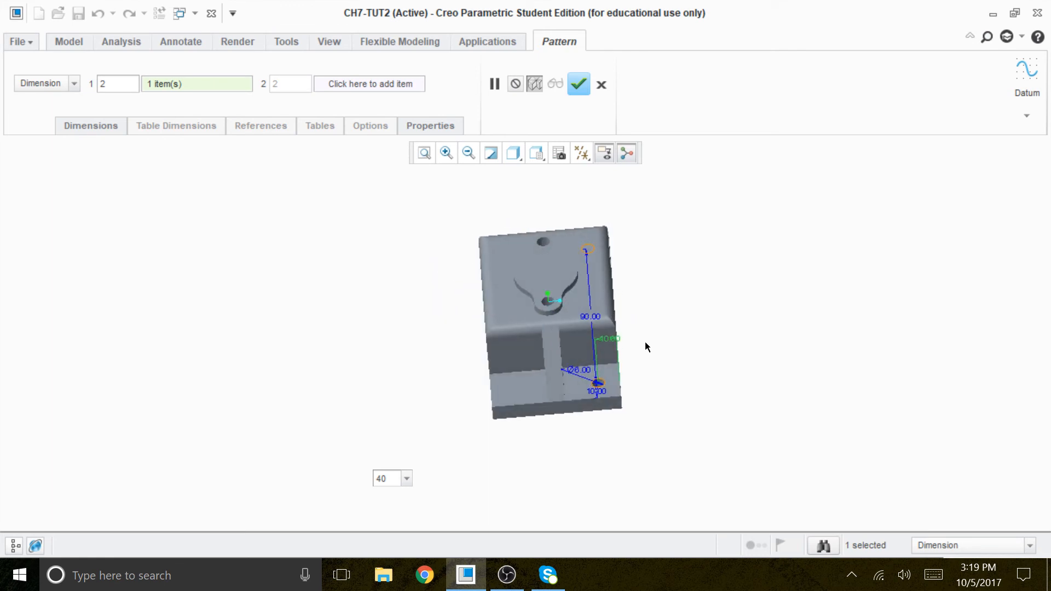
{"action": "scroll", "coordinate": [654, 370], "scroll_direction": "up", "scroll_amount": 3}
{"action": "middle_click", "coordinate": [645, 368]}
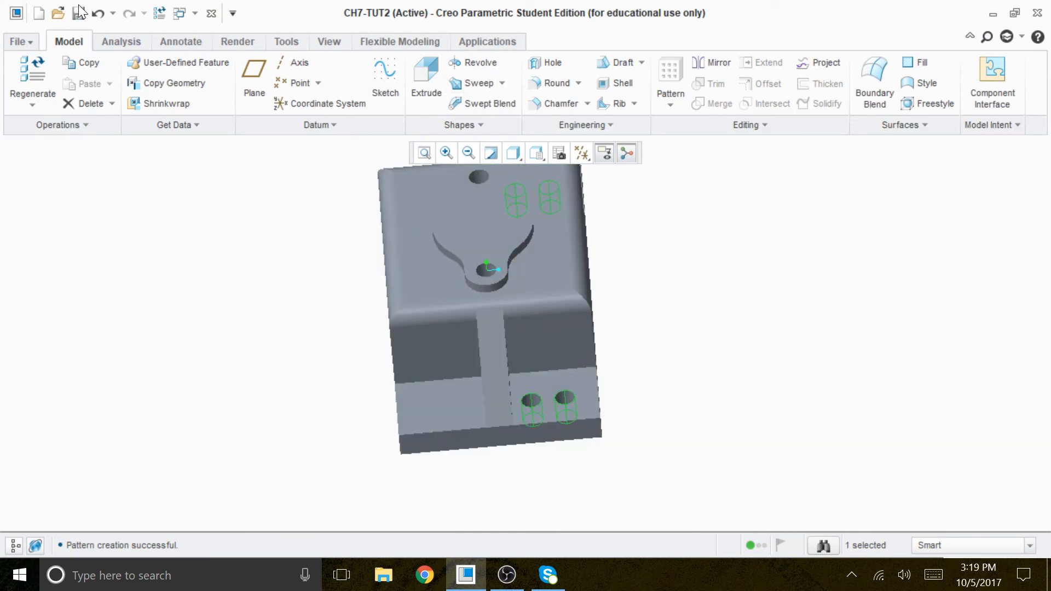
Step: Undo the second pattern of the side-step holes
{"action": "left_click", "coordinate": [97, 13]}
{"action": "scroll", "coordinate": [629, 463], "scroll_direction": "down", "scroll_amount": 3}
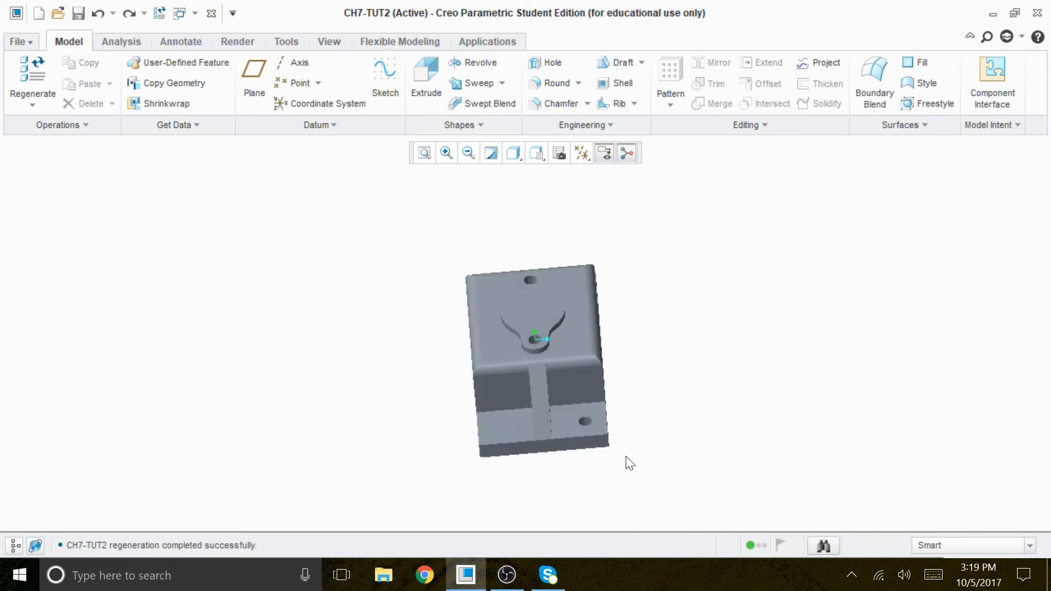
{"action": "scroll", "coordinate": [629, 233], "scroll_direction": "up", "scroll_amount": 3}
{"action": "scroll", "coordinate": [703, 334], "scroll_direction": "down", "scroll_amount": 4}
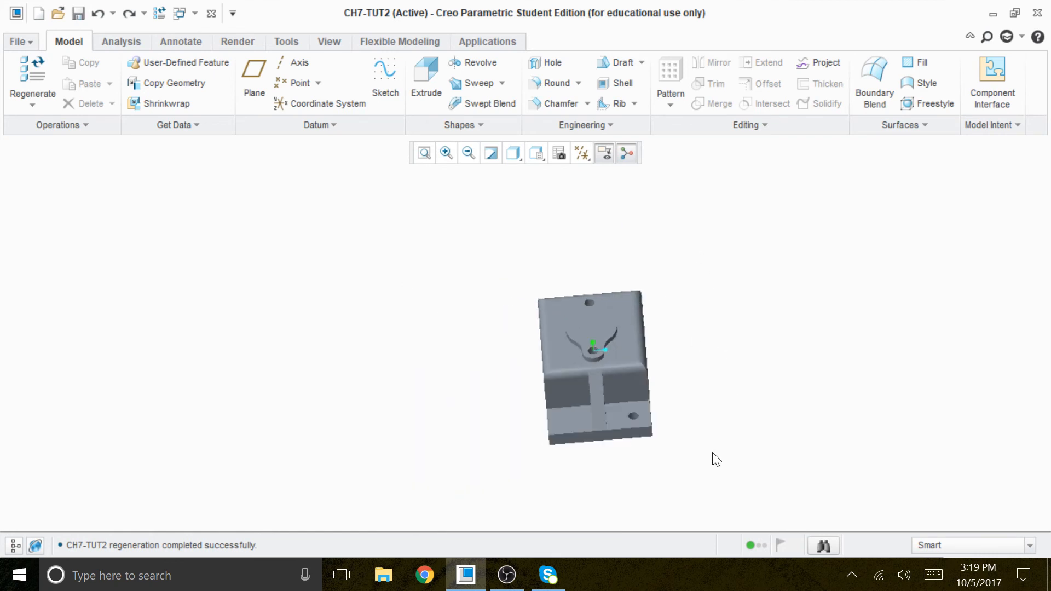
{"action": "scroll", "coordinate": [657, 436], "scroll_direction": "up", "scroll_amount": 3}
Step: Examine the remaining pair of holes on the side steps from several angles
{"action": "left_click", "coordinate": [609, 394]}
{"action": "left_click", "coordinate": [776, 419]}
{"action": "middle_click_drag", "start_coordinate": [779, 415], "coordinate": [683, 181]}
{"action": "left_click", "coordinate": [698, 236]}
{"action": "left_click", "coordinate": [869, 357]}
{"action": "middle_click_drag", "start_coordinate": [814, 392], "coordinate": [807, 422]}
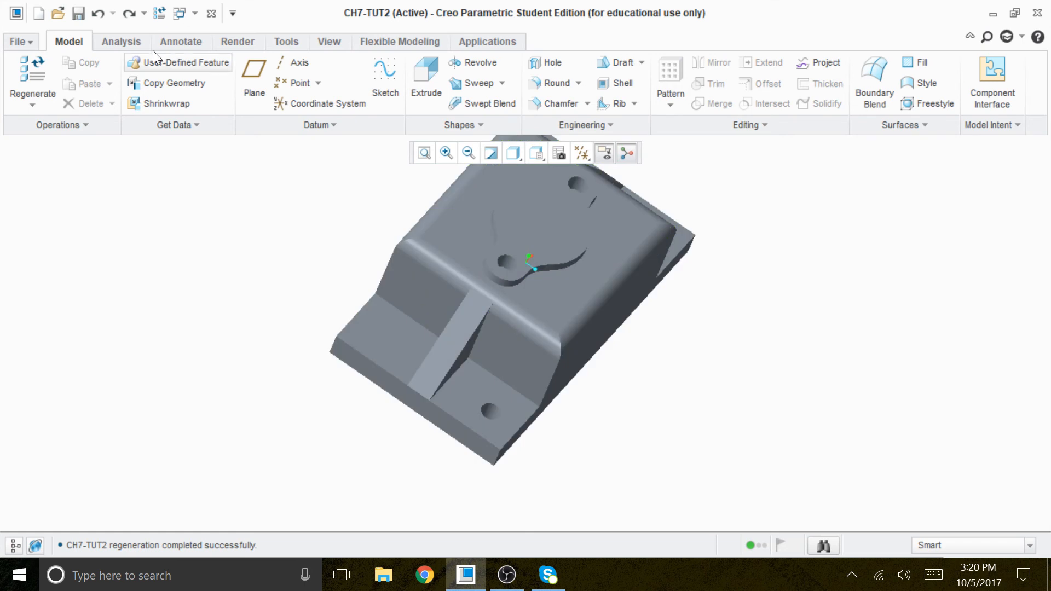
{"action": "left_click", "coordinate": [97, 14]}
{"action": "left_click", "coordinate": [849, 370]}
{"action": "scroll", "coordinate": [849, 362], "scroll_direction": "down", "scroll_amount": 3}
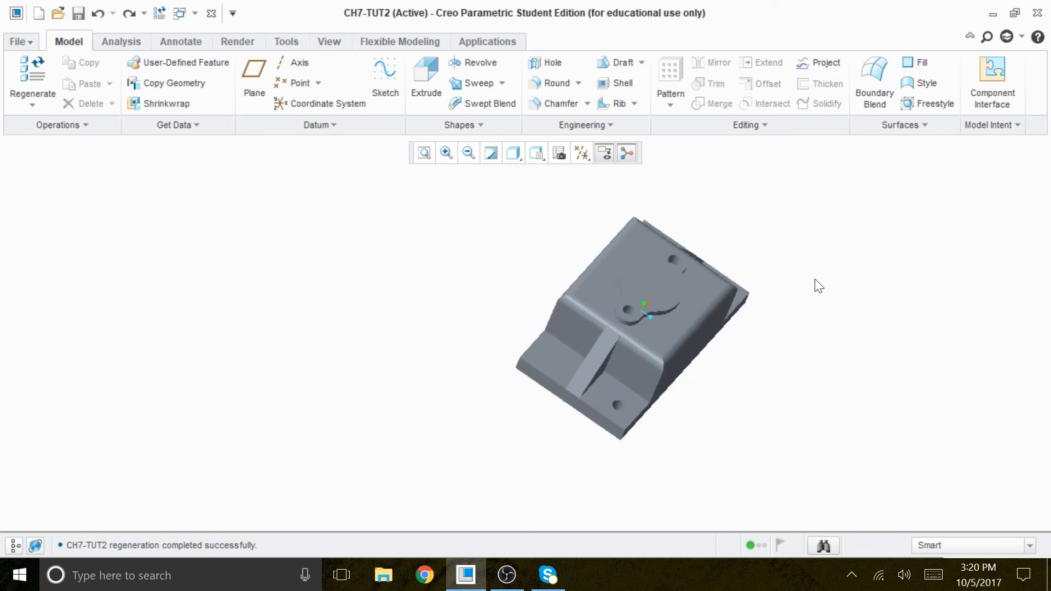
{"action": "middle_click_drag", "start_coordinate": [767, 361], "coordinate": [724, 365]}
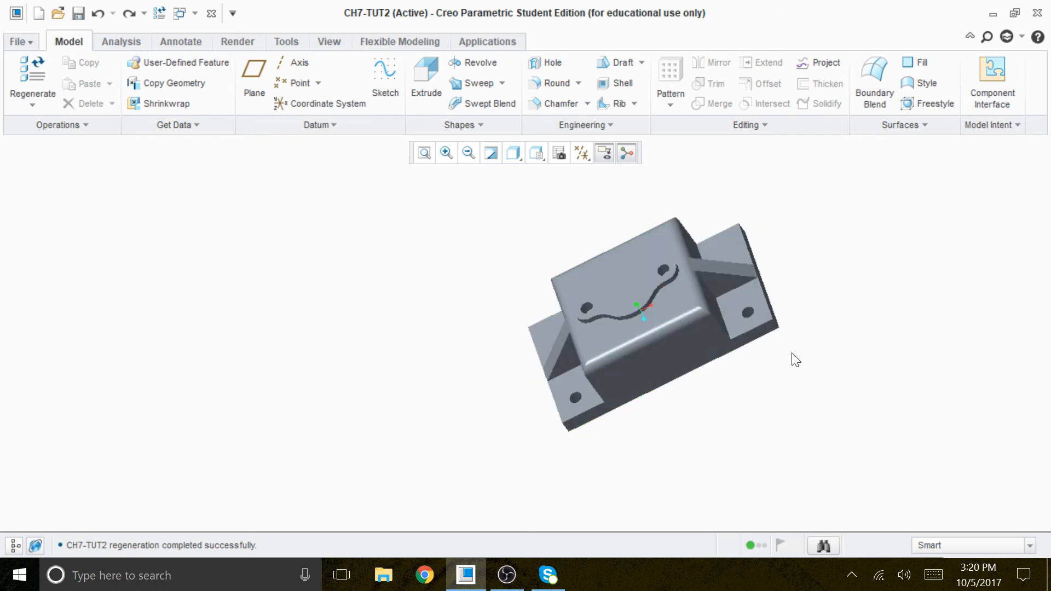
{"action": "scroll", "coordinate": [476, 315], "scroll_direction": "down", "scroll_amount": 1}
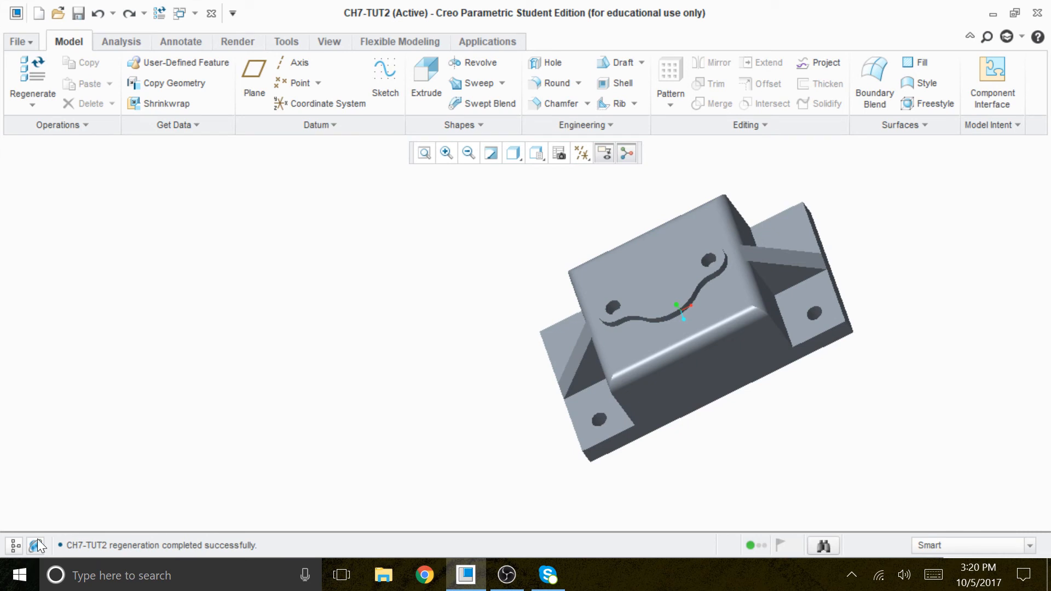
Step: Show the model tree and delete Pattern 1 of Extrude 4 together with both of its holes
{"action": "left_click", "coordinate": [16, 545]}
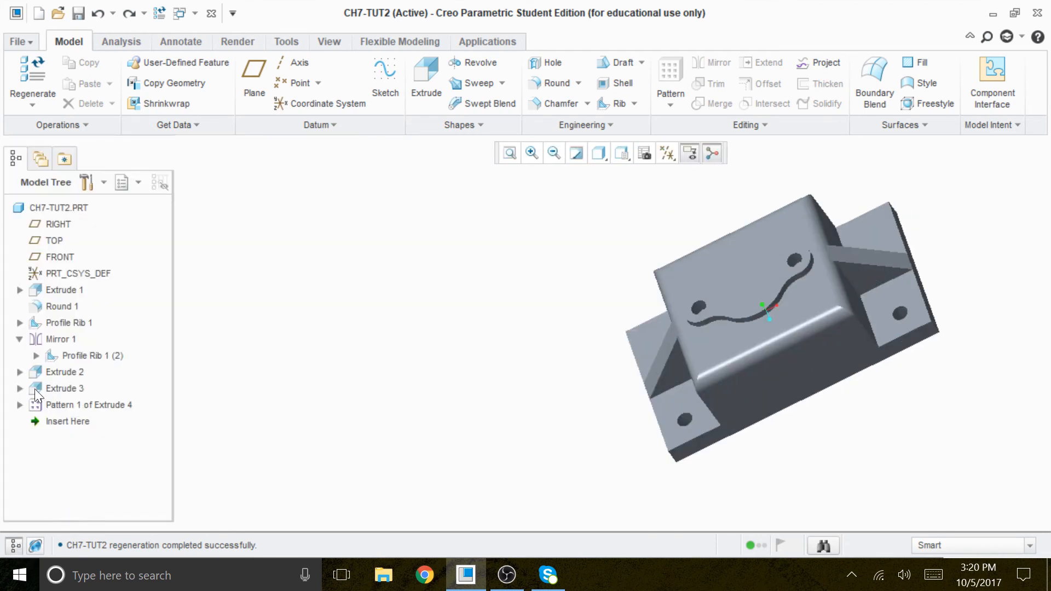
{"action": "left_click", "coordinate": [19, 405]}
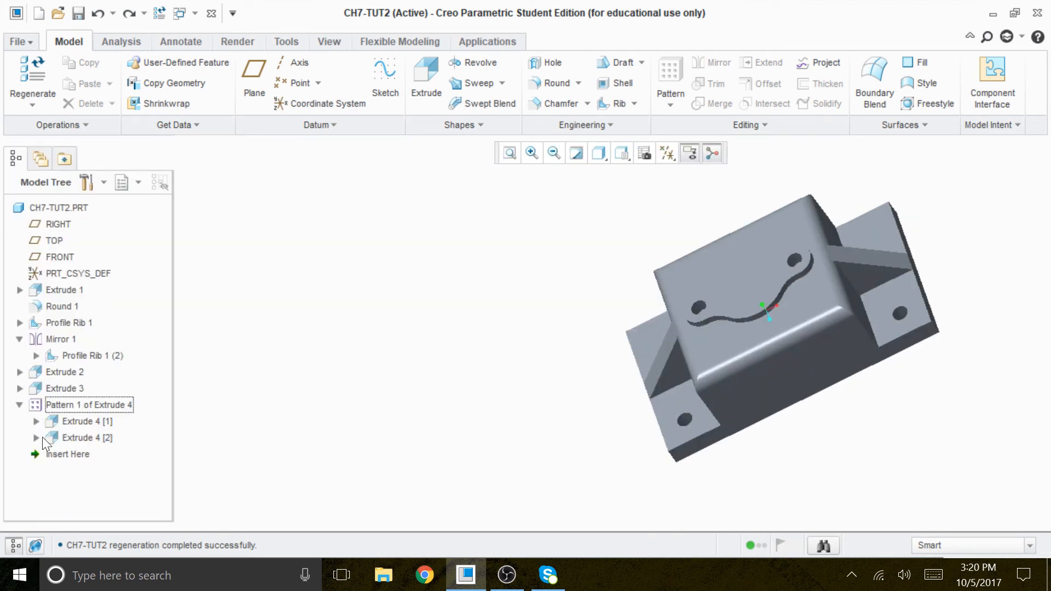
{"action": "left_click", "coordinate": [68, 435]}
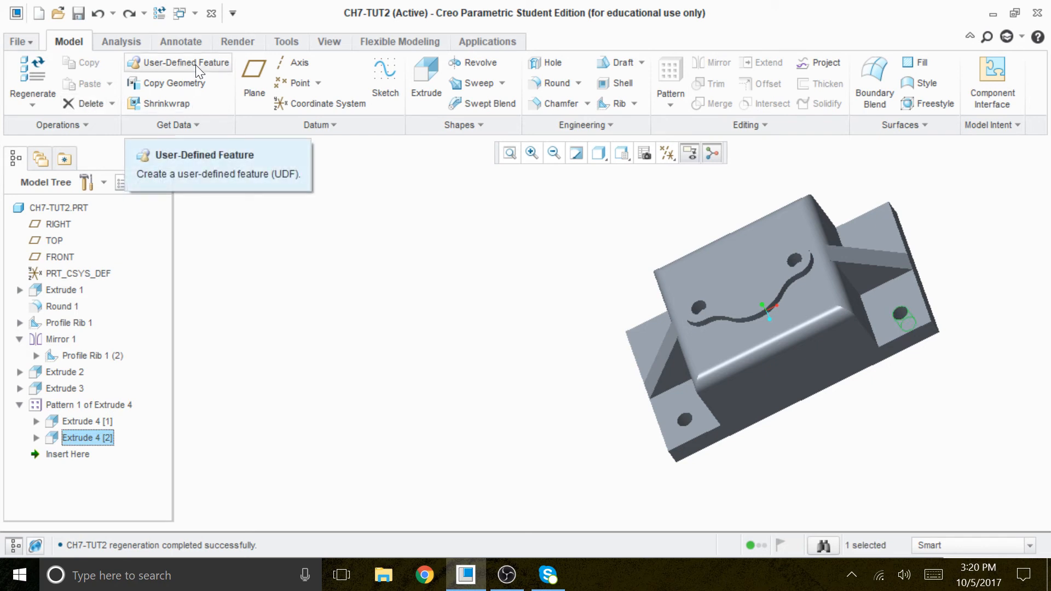
{"action": "key", "text": "Delete"}
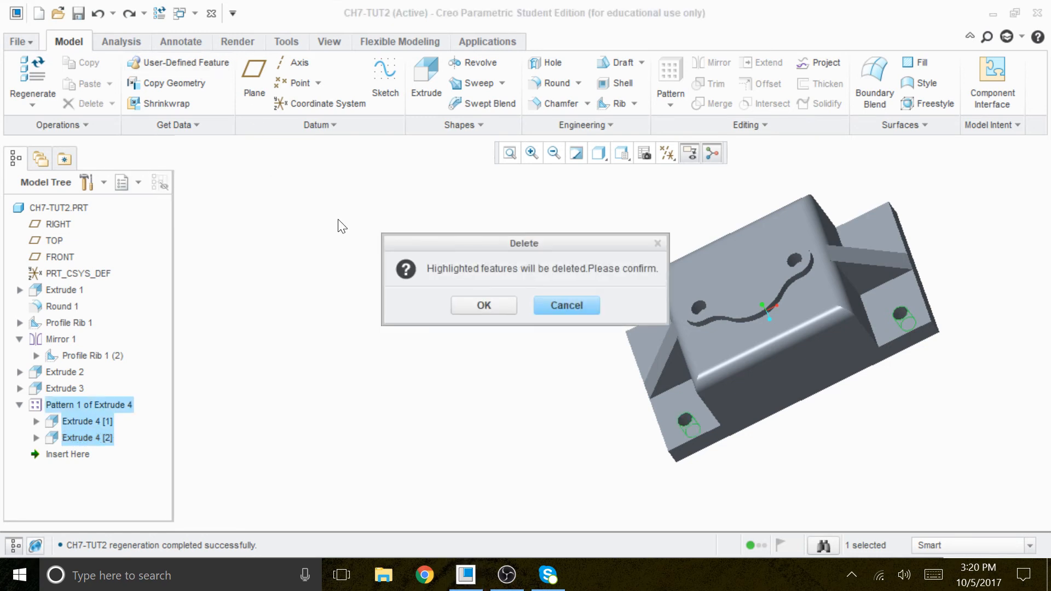
{"action": "left_click", "coordinate": [470, 305]}
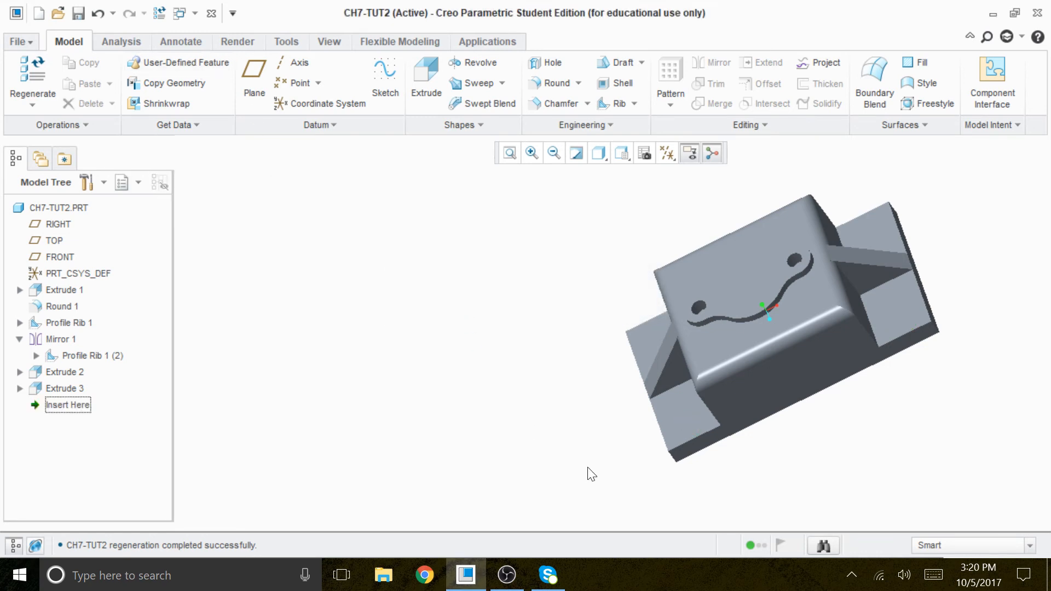
Step: Start a new extrude with an internal sketch on the top face of the left side step, in front of the rib
{"action": "scroll", "coordinate": [445, 208], "scroll_direction": "down", "scroll_amount": 3}
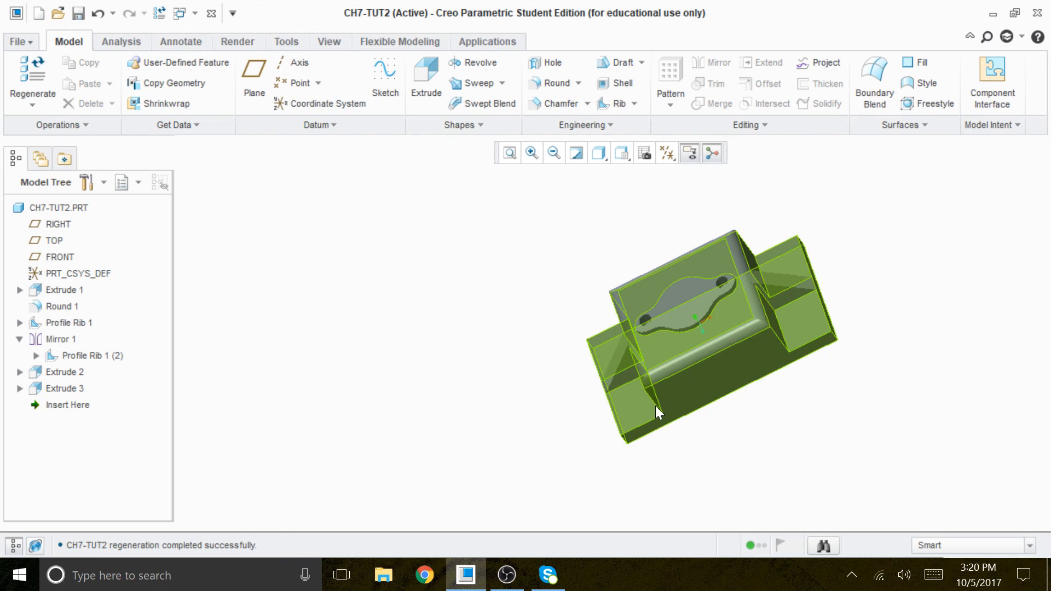
{"action": "mouse_move", "coordinate": [796, 441]}
{"action": "middle_mouse_down"}
{"action": "mouse_move", "coordinate": [748, 444]}
{"action": "mouse_move", "coordinate": [810, 438]}
{"action": "middle_mouse_up"}
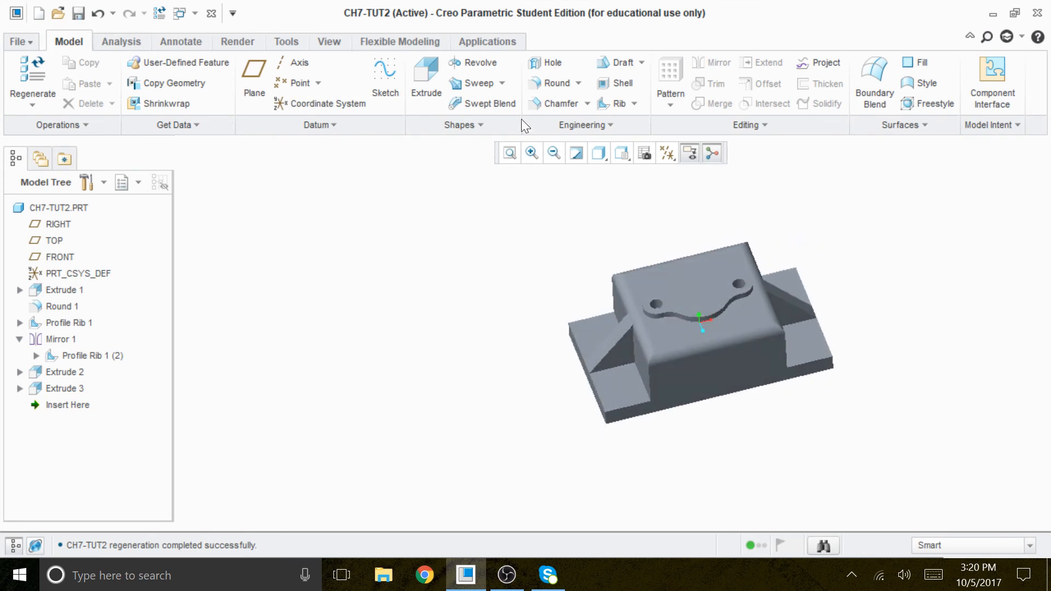
{"action": "left_click", "coordinate": [426, 76]}
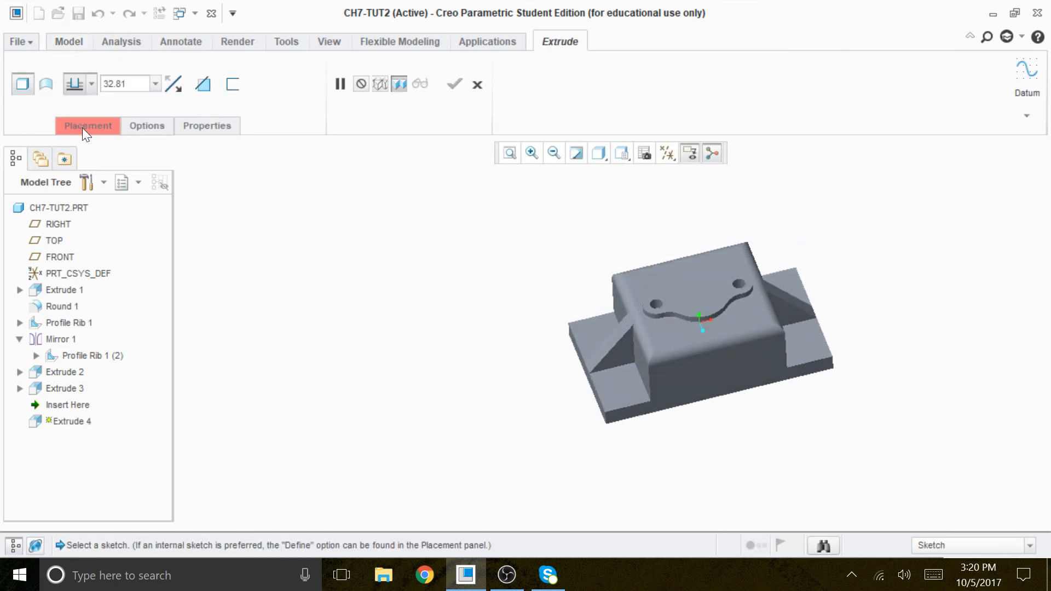
{"action": "left_click", "coordinate": [82, 127]}
{"action": "left_click", "coordinate": [296, 213]}
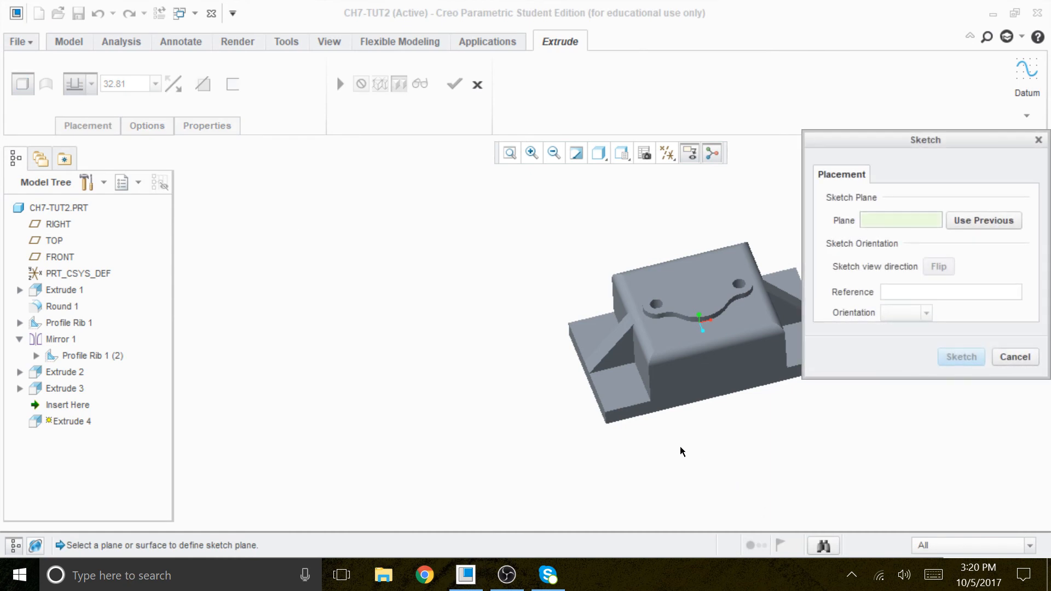
{"action": "left_click", "coordinate": [628, 404]}
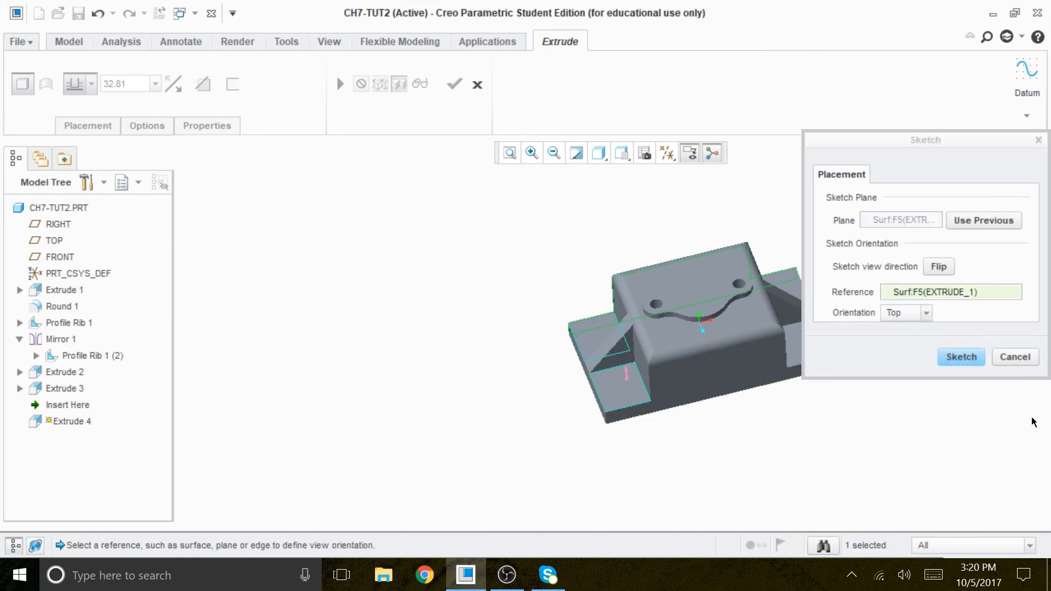
{"action": "left_click", "coordinate": [973, 364]}
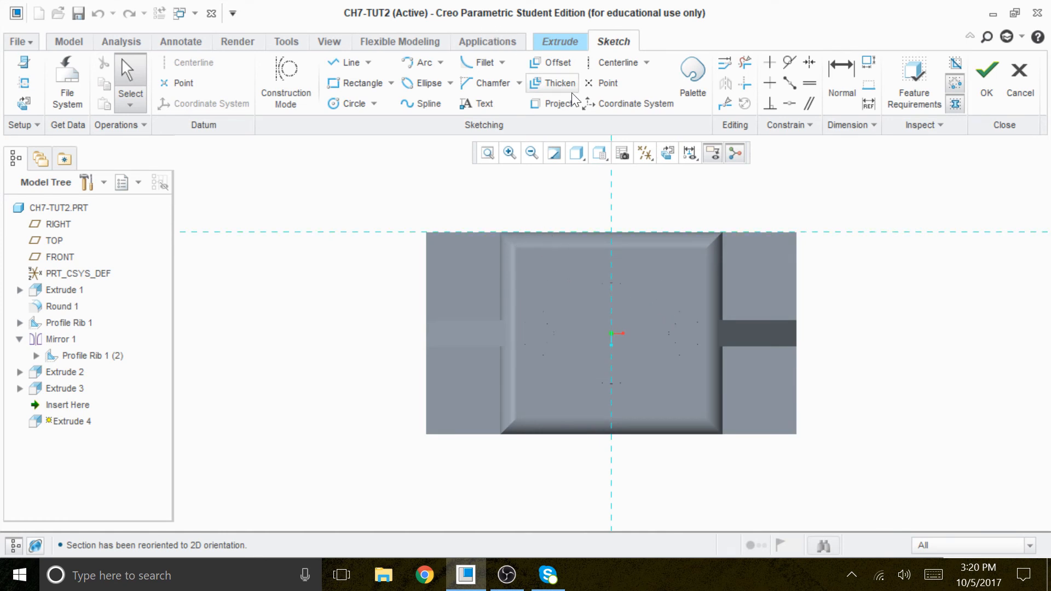
Step: Add the base's front long edge and left short edge as sketch references and solve them
{"action": "right_click", "coordinate": [928, 407]}
{"action": "left_click", "coordinate": [837, 167]}
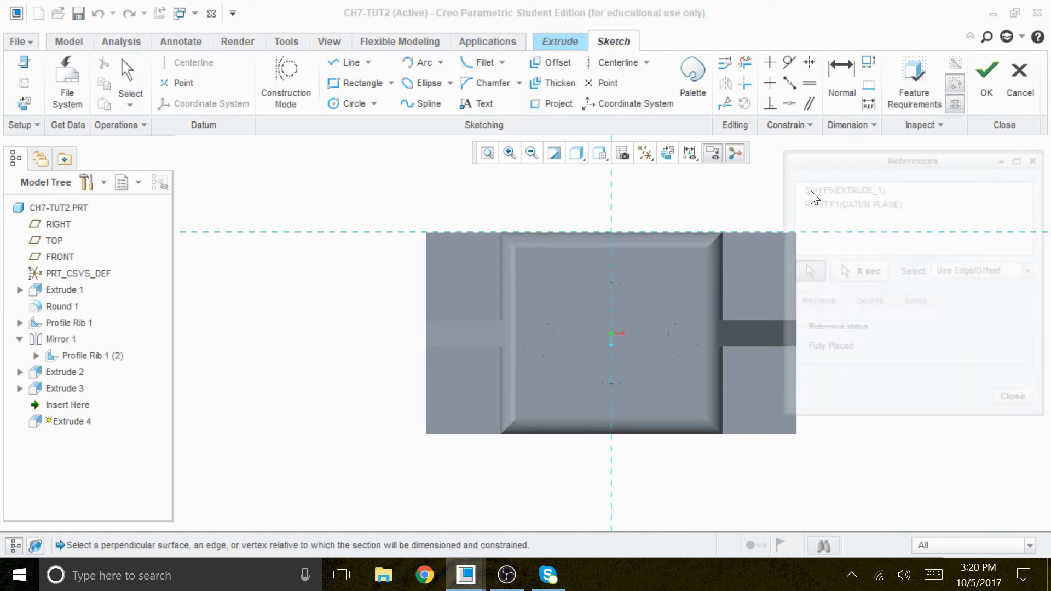
{"action": "left_click", "coordinate": [462, 435]}
{"action": "left_click", "coordinate": [427, 389]}
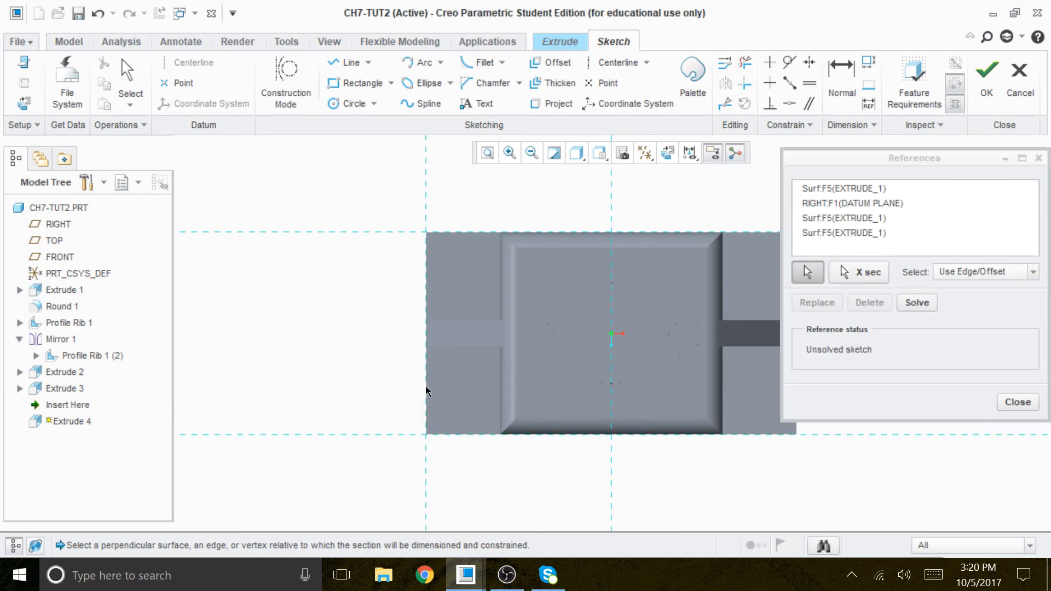
{"action": "left_click", "coordinate": [921, 302]}
{"action": "left_click", "coordinate": [1013, 401]}
Step: Sketch a circle about 10 in diameter on the left side step near the base's front corner
{"action": "left_click", "coordinate": [346, 103]}
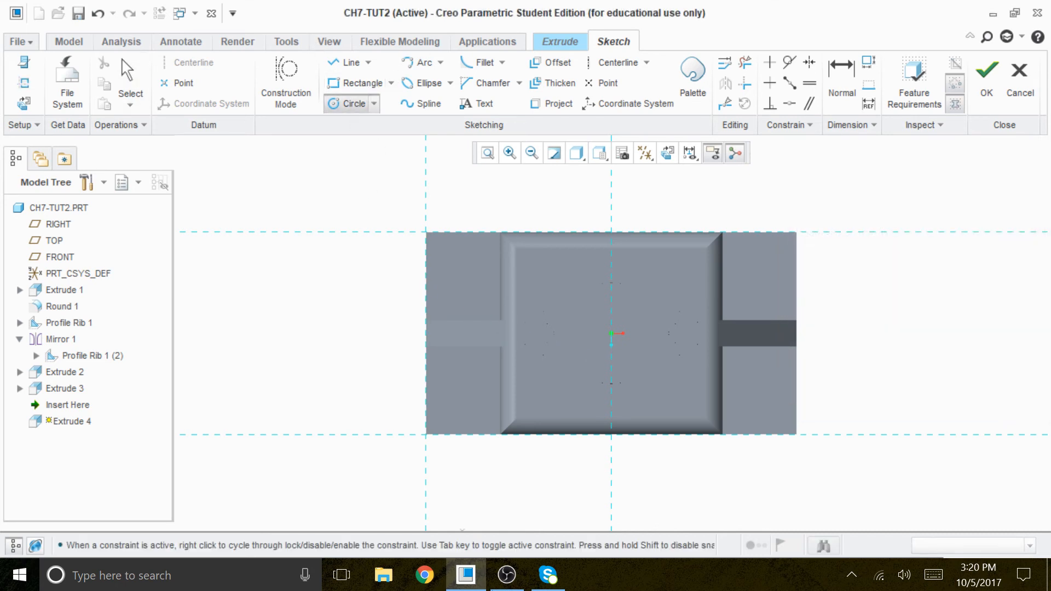
{"action": "left_click", "coordinate": [472, 415]}
{"action": "middle_click", "coordinate": [955, 284]}
{"action": "scroll", "coordinate": [479, 482], "scroll_direction": "down", "scroll_amount": 5}
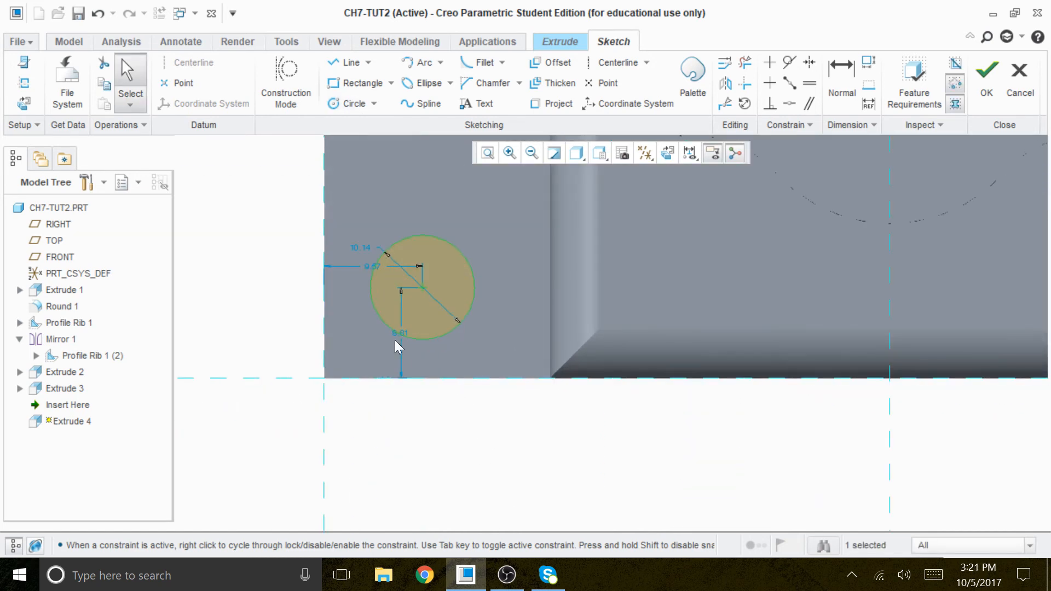
Step: Set the circle center's distances from the base's front and left edges to 10 each
{"action": "double_click", "coordinate": [400, 332]}
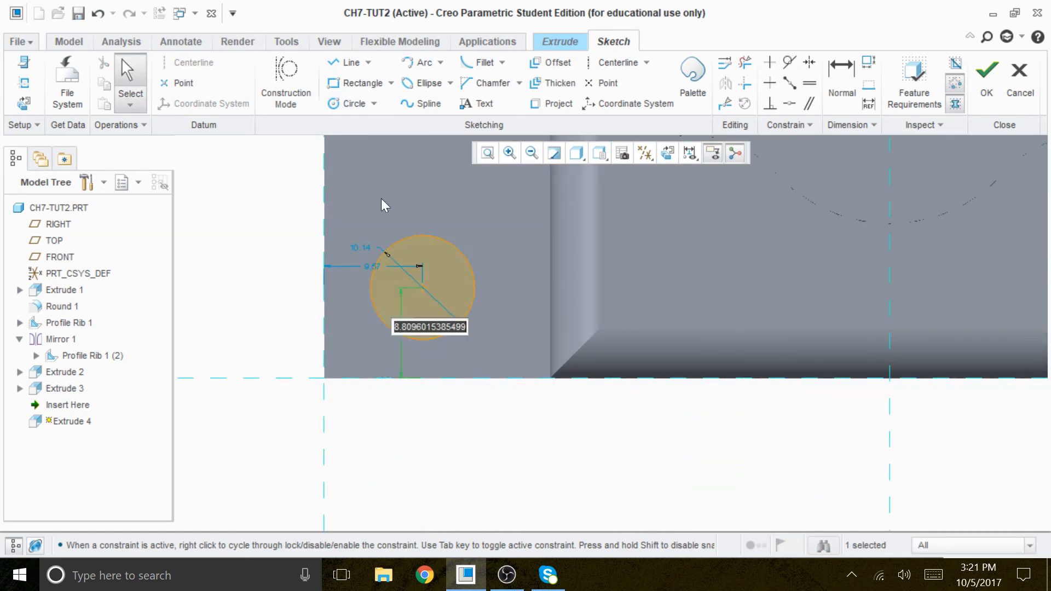
{"action": "type", "text": "10"}
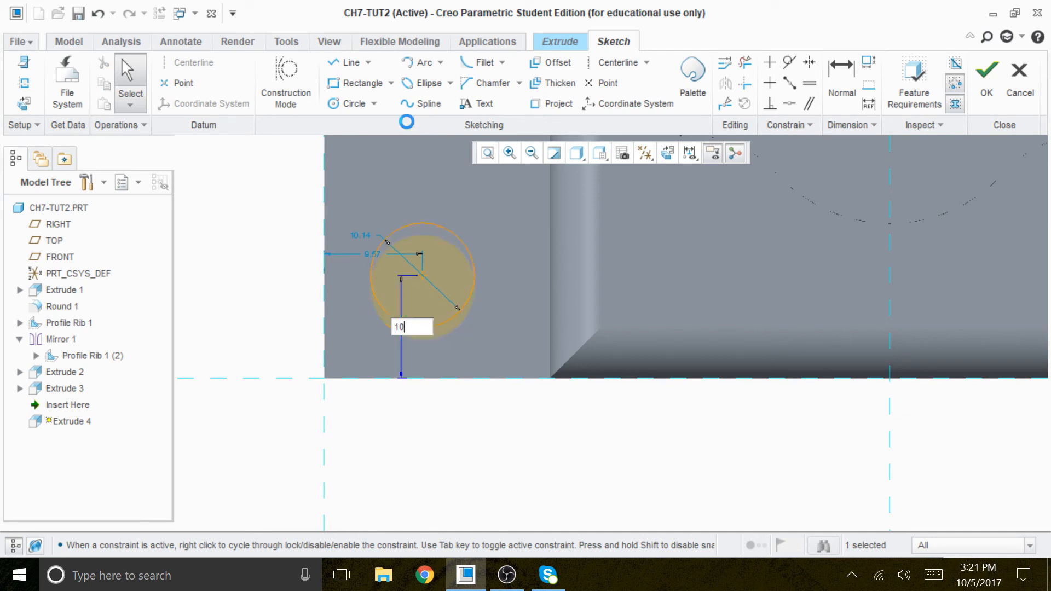
{"action": "key", "text": "Return"}
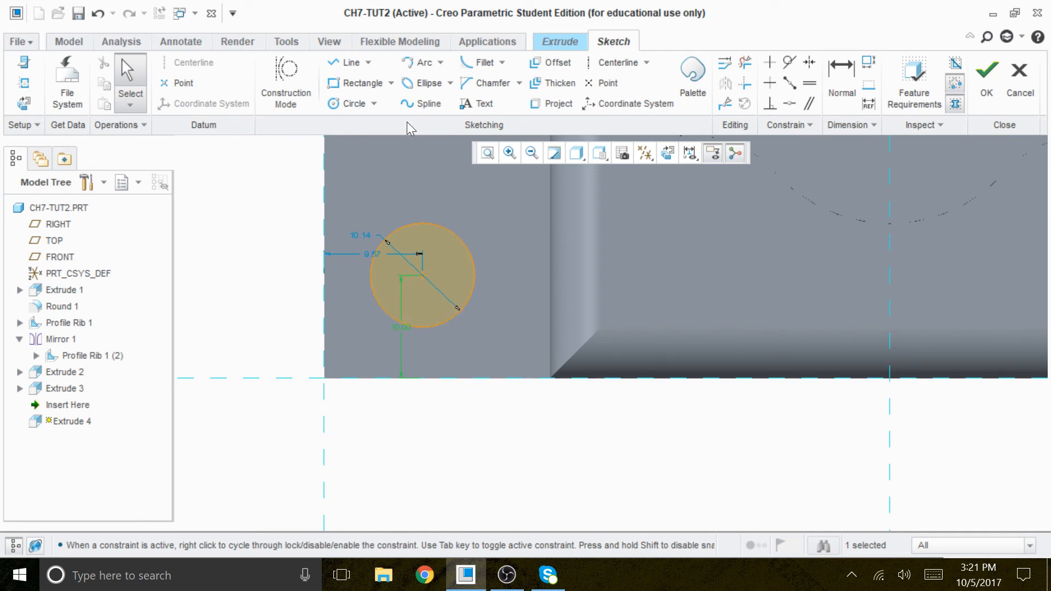
{"action": "double_click", "coordinate": [376, 253]}
{"action": "type", "text": "10"}
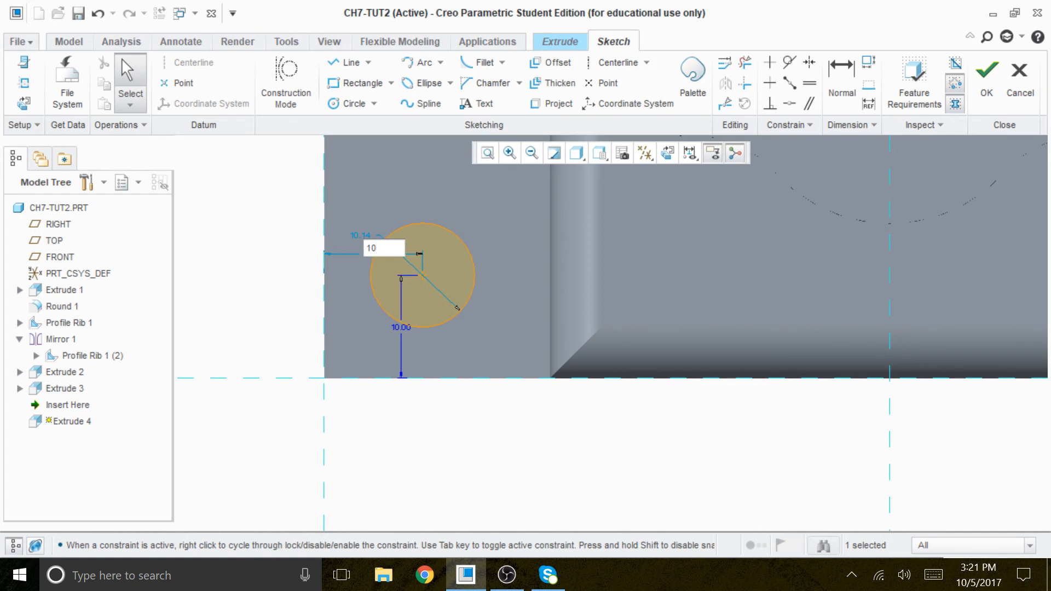
{"action": "key", "text": "Return"}
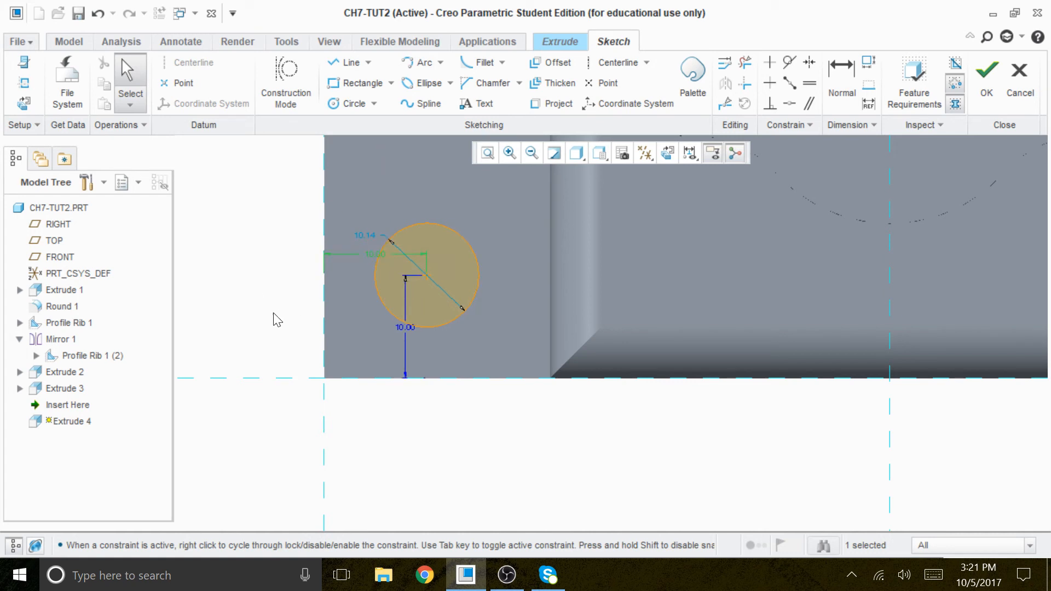
Step: Set the circle's diameter to 6 and show the sketch in the default 3D orientation
{"action": "double_click", "coordinate": [375, 237]}
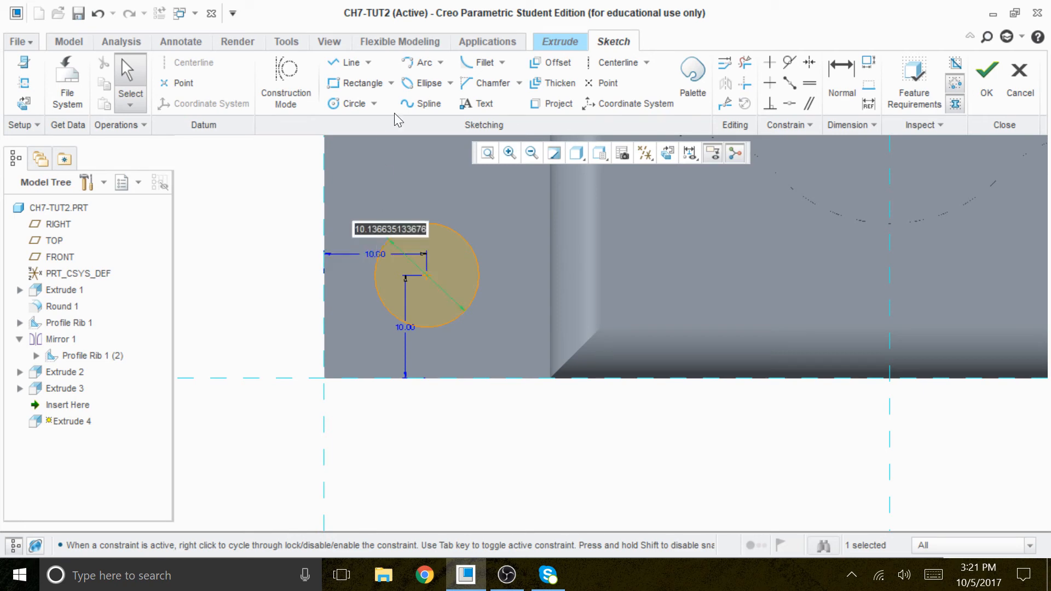
{"action": "type", "text": "6"}
{"action": "key", "text": "Return"}
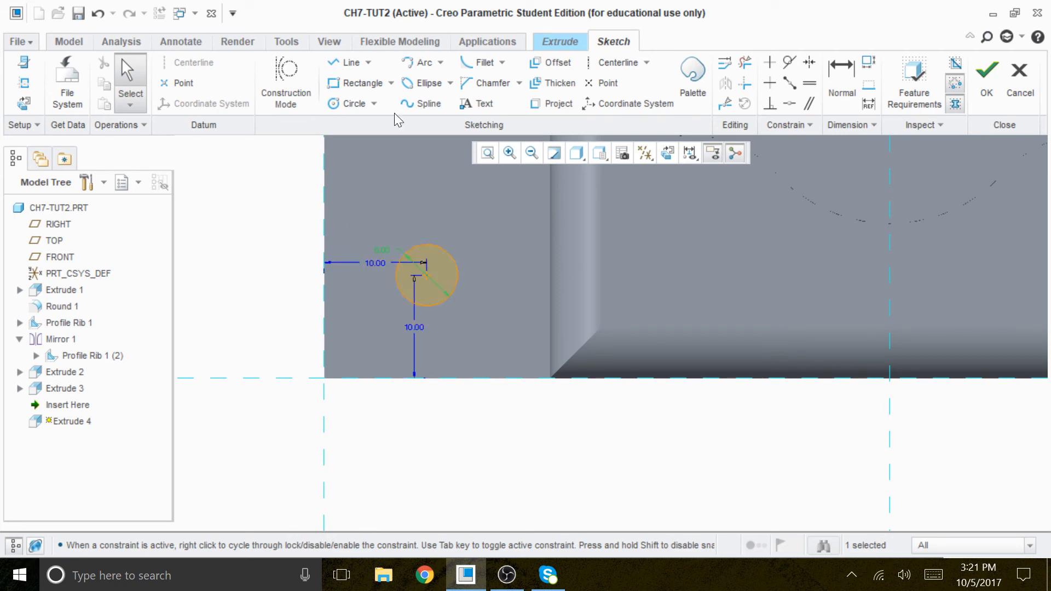
{"action": "key", "text": "ctrl+d"}
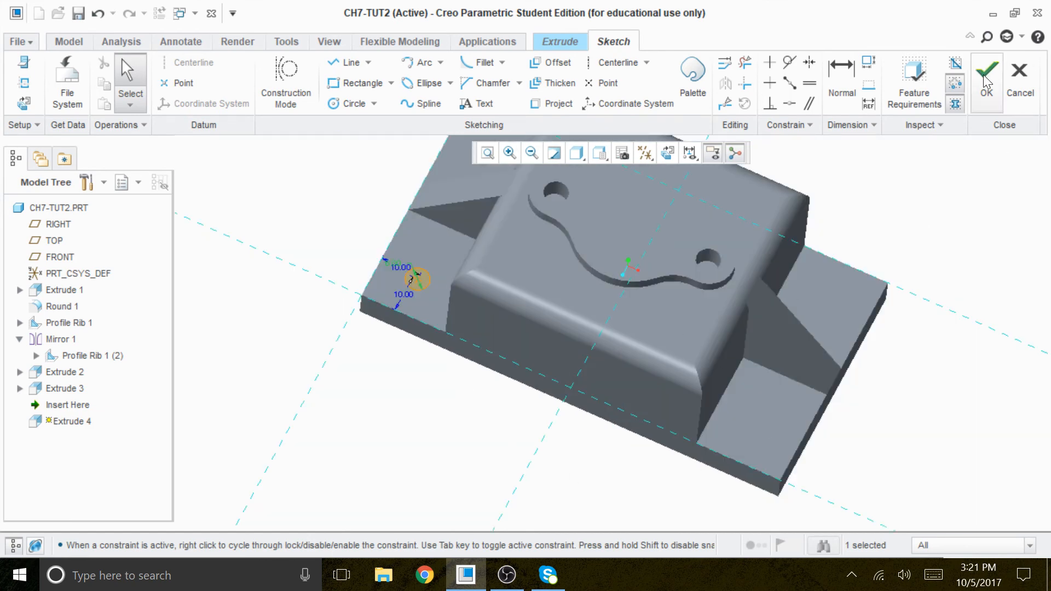
Step: Accept the circle sketch and reverse the extrusion direction so it cuts down through the base
{"action": "left_click", "coordinate": [16, 545]}
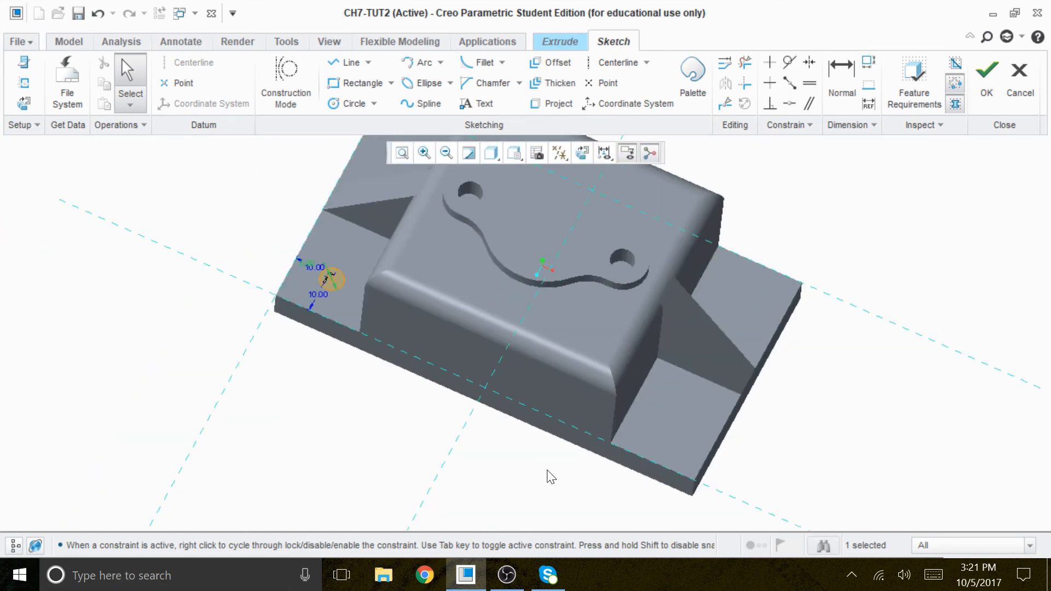
{"action": "left_click", "coordinate": [986, 76]}
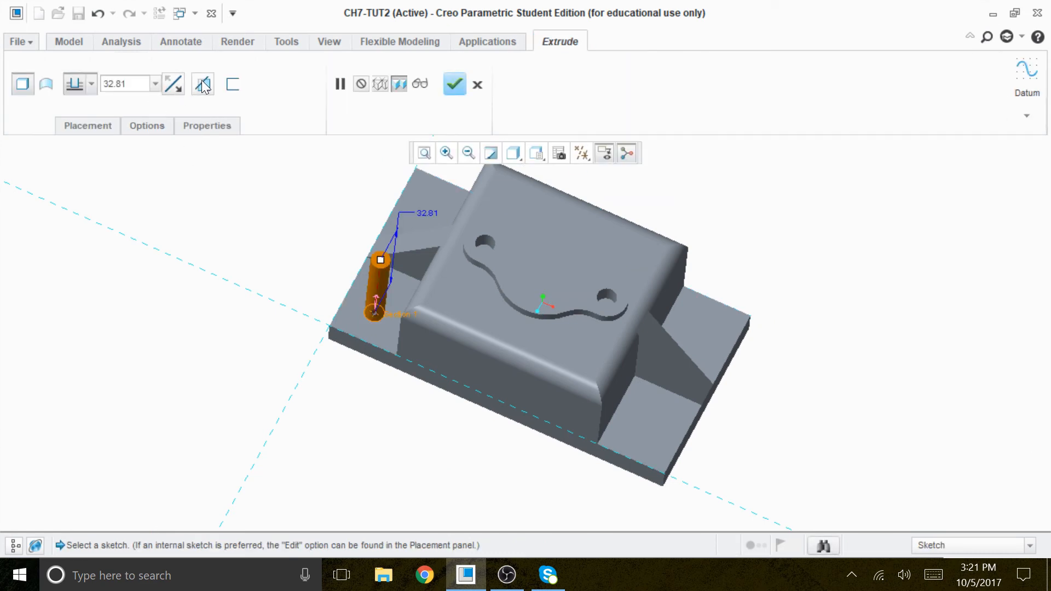
{"action": "left_click", "coordinate": [174, 84]}
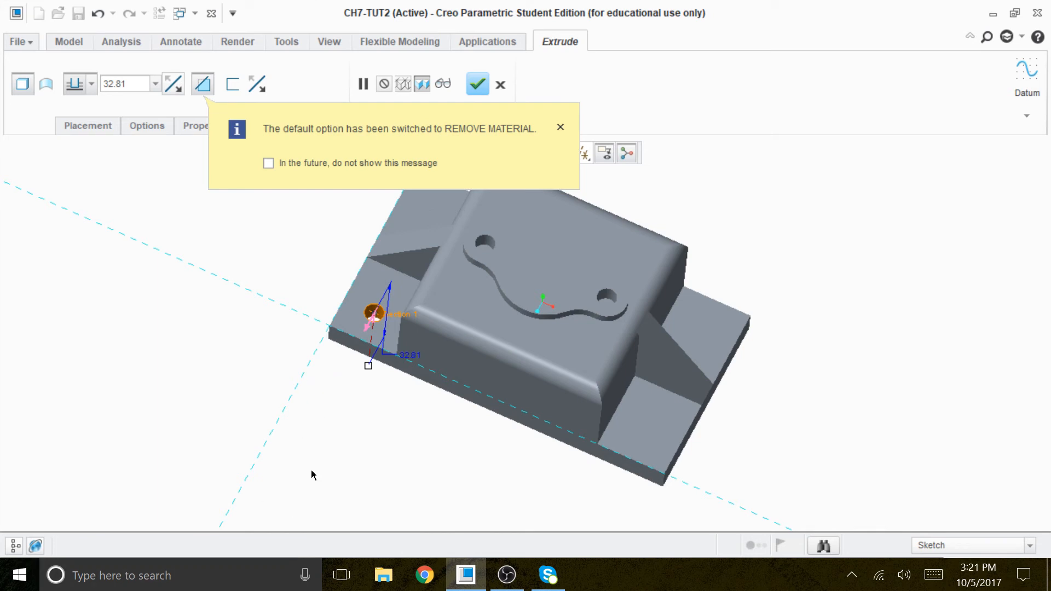
{"action": "left_click", "coordinate": [559, 129]}
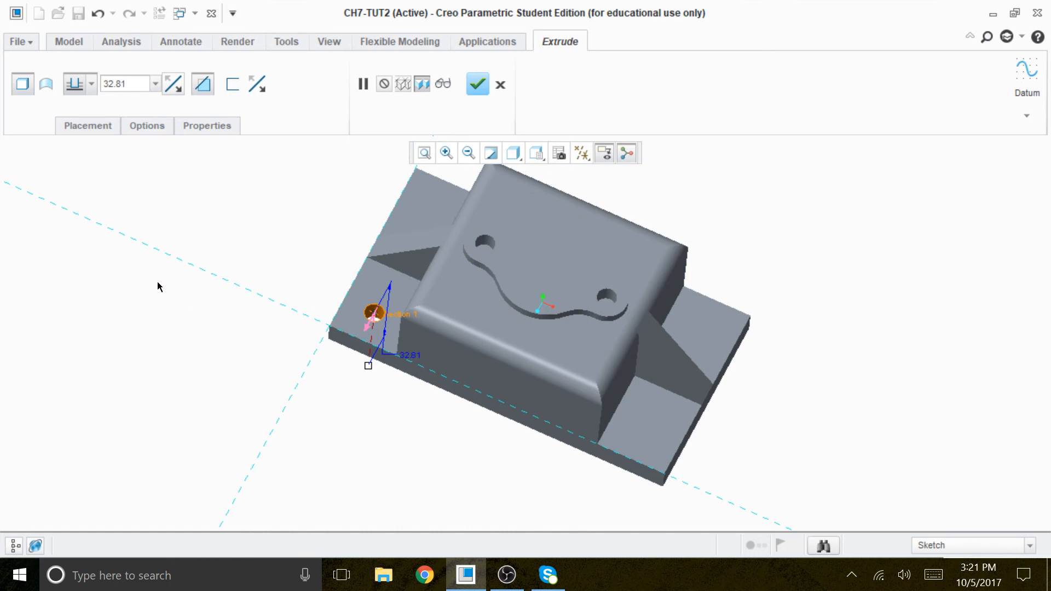
Step: Edit the cut's internal sketch to set the circle's diameter to 8, and complete the extruded cut
{"action": "scroll", "coordinate": [459, 405], "scroll_direction": "up", "scroll_amount": 2}
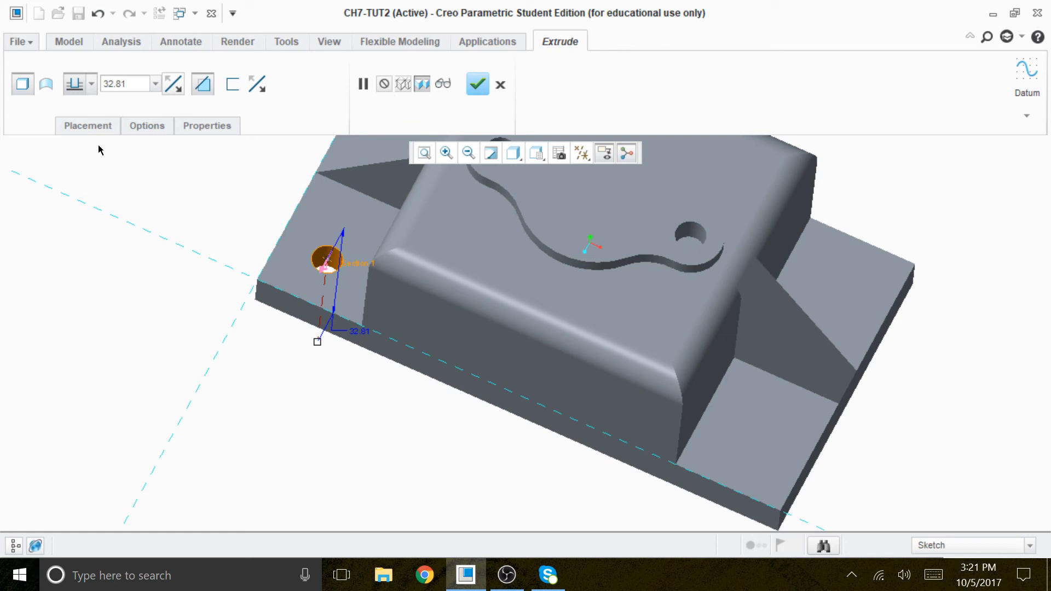
{"action": "left_click", "coordinate": [88, 125]}
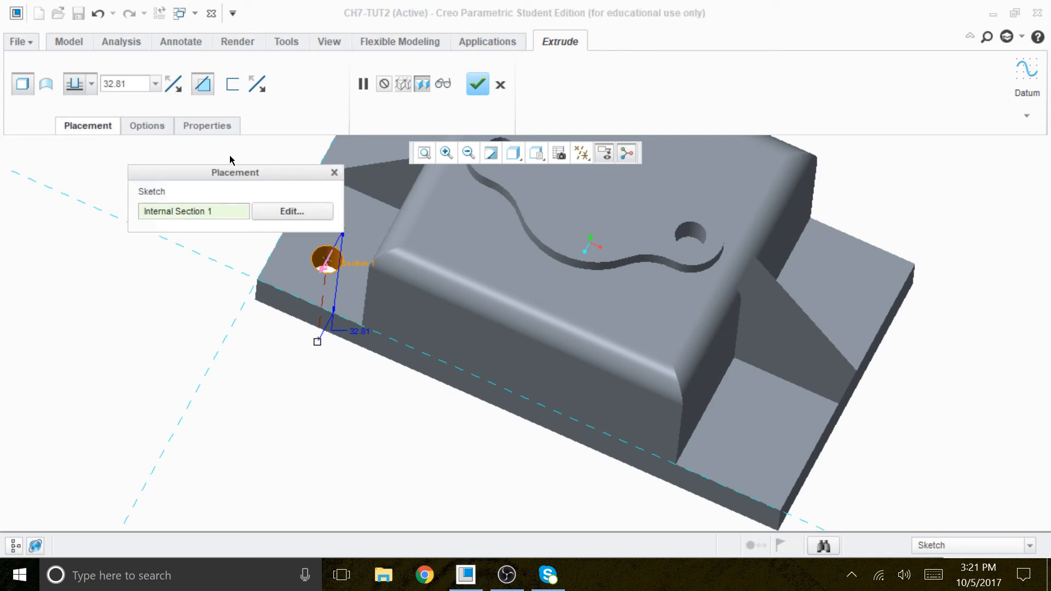
{"action": "left_click", "coordinate": [292, 211]}
{"action": "scroll", "coordinate": [298, 257], "scroll_direction": "up", "scroll_amount": 4}
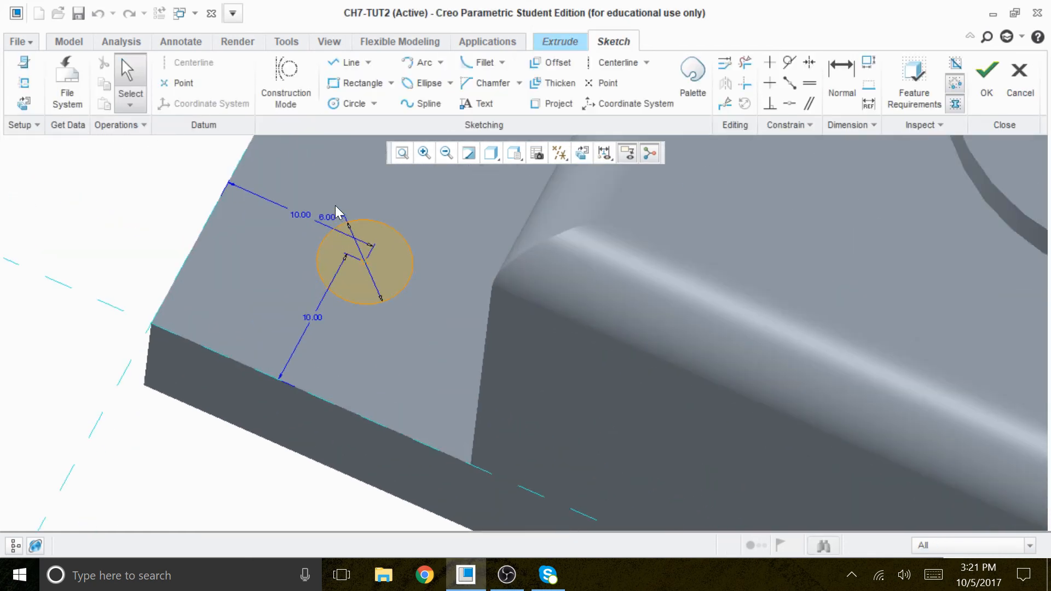
{"action": "scroll", "coordinate": [335, 206], "scroll_direction": "up", "scroll_amount": 2}
{"action": "double_click", "coordinate": [333, 227]}
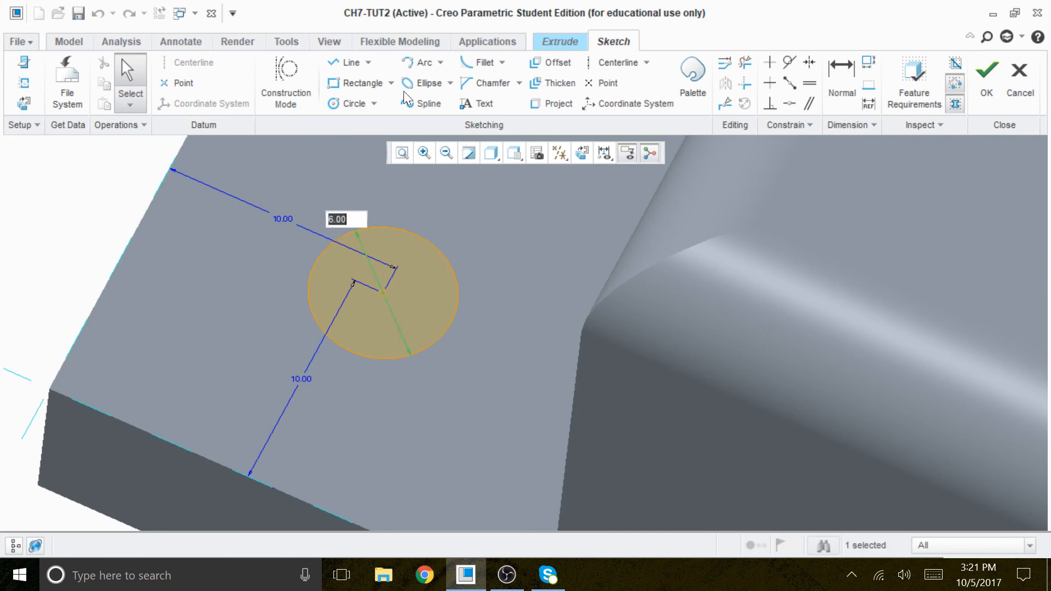
{"action": "type", "text": "8"}
{"action": "key", "text": "Return"}
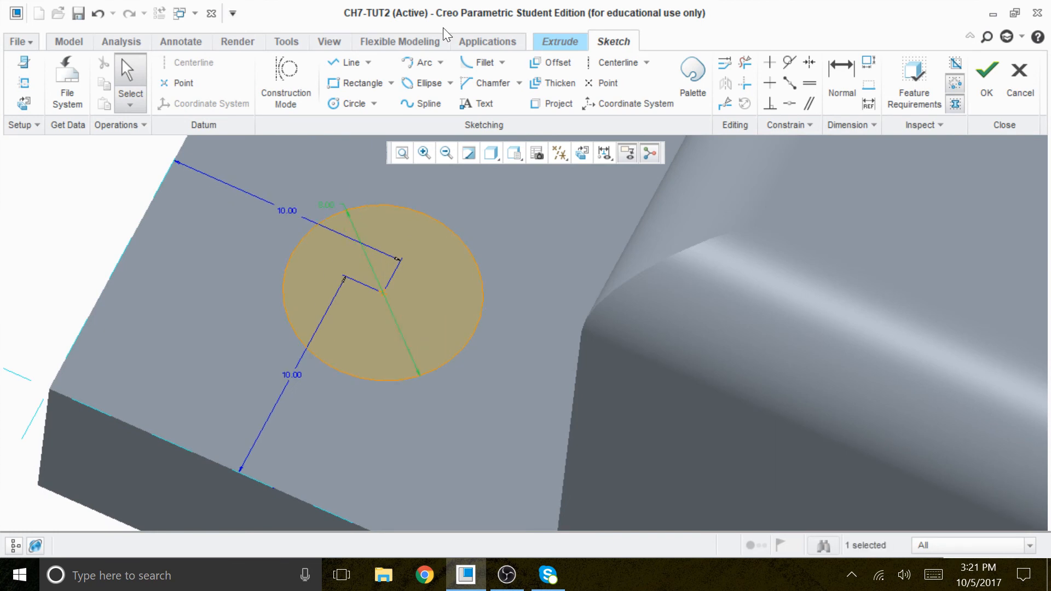
{"action": "left_click", "coordinate": [987, 75]}
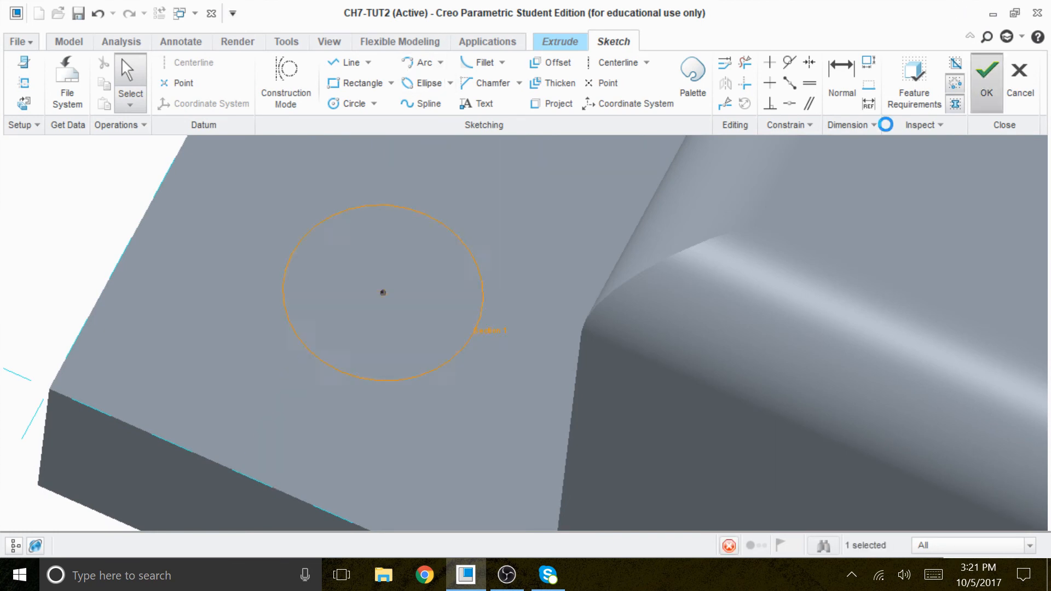
{"action": "scroll", "coordinate": [421, 268], "scroll_direction": "up", "scroll_amount": 7}
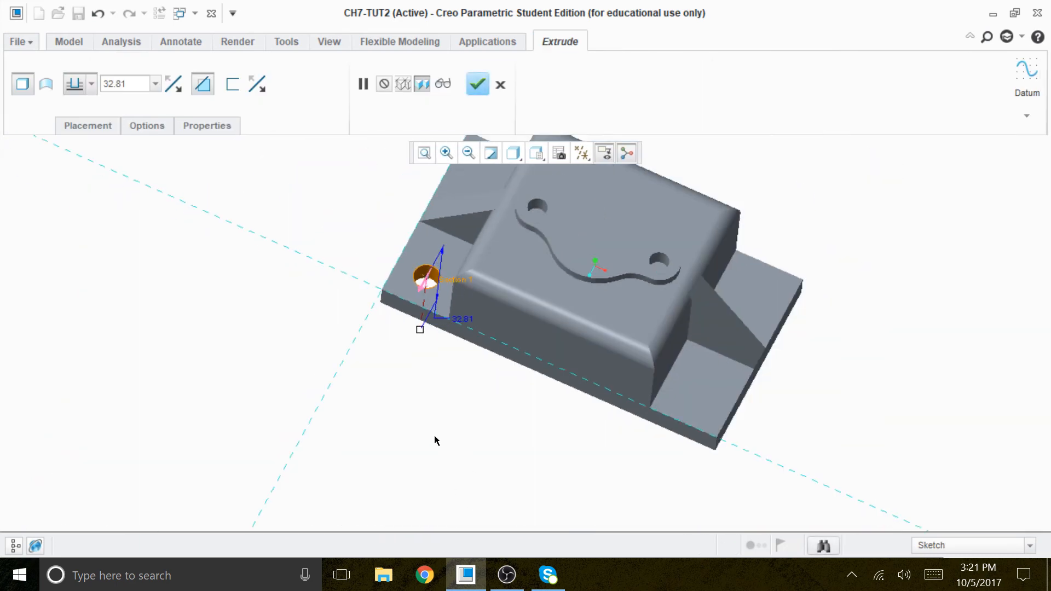
{"action": "middle_click_drag", "start_coordinate": [459, 418], "coordinate": [463, 443]}
{"action": "left_click", "coordinate": [474, 78]}
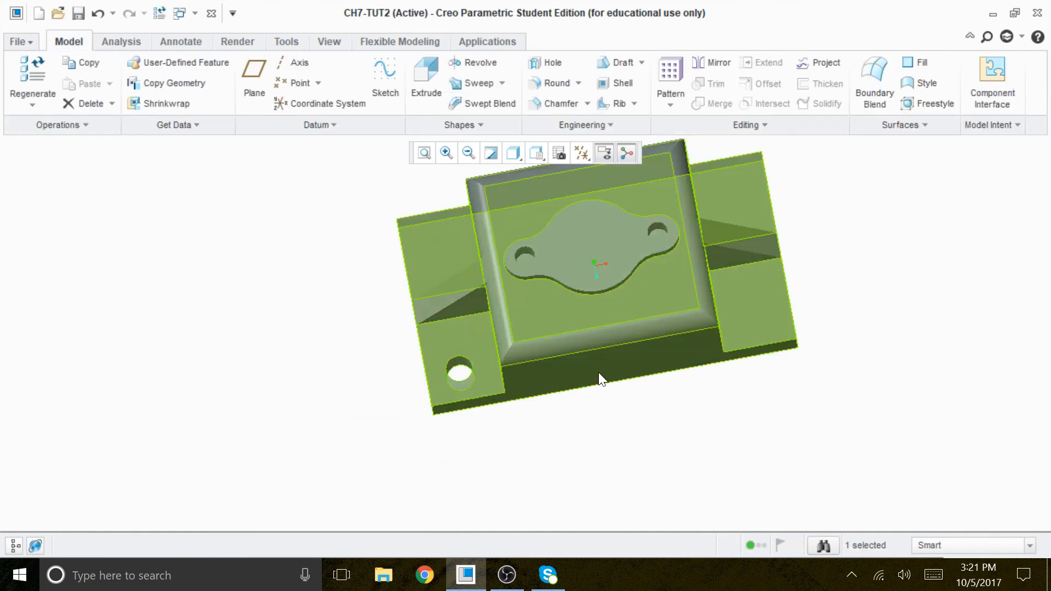
Step: Pattern the hole along the base's length with 2 members, using its distance from the short edge with an increment of 90
{"action": "left_click", "coordinate": [668, 78]}
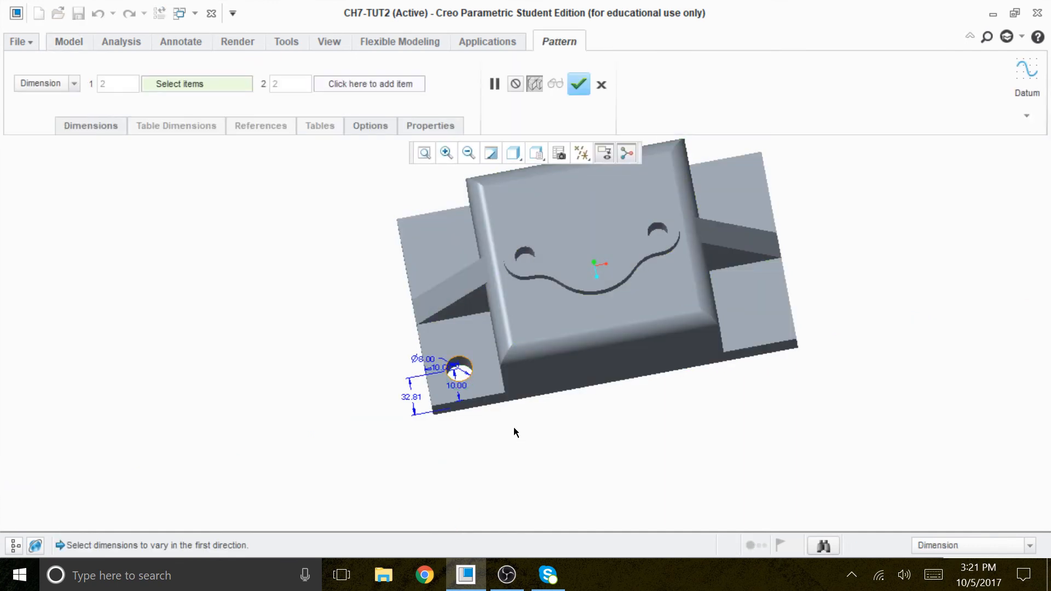
{"action": "scroll", "coordinate": [429, 394], "scroll_direction": "down", "scroll_amount": 5}
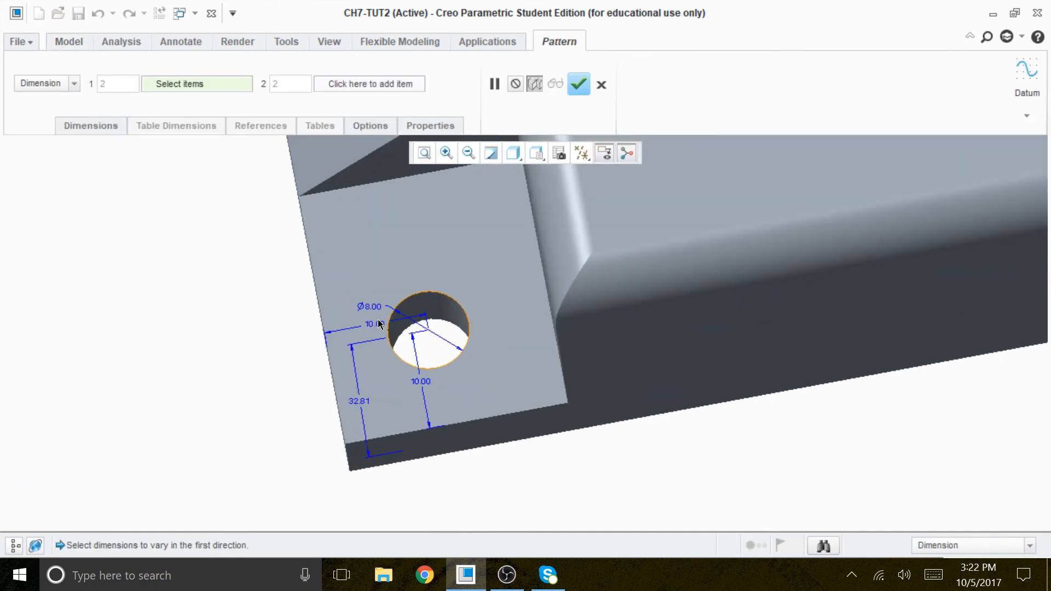
{"action": "left_click", "coordinate": [377, 323]}
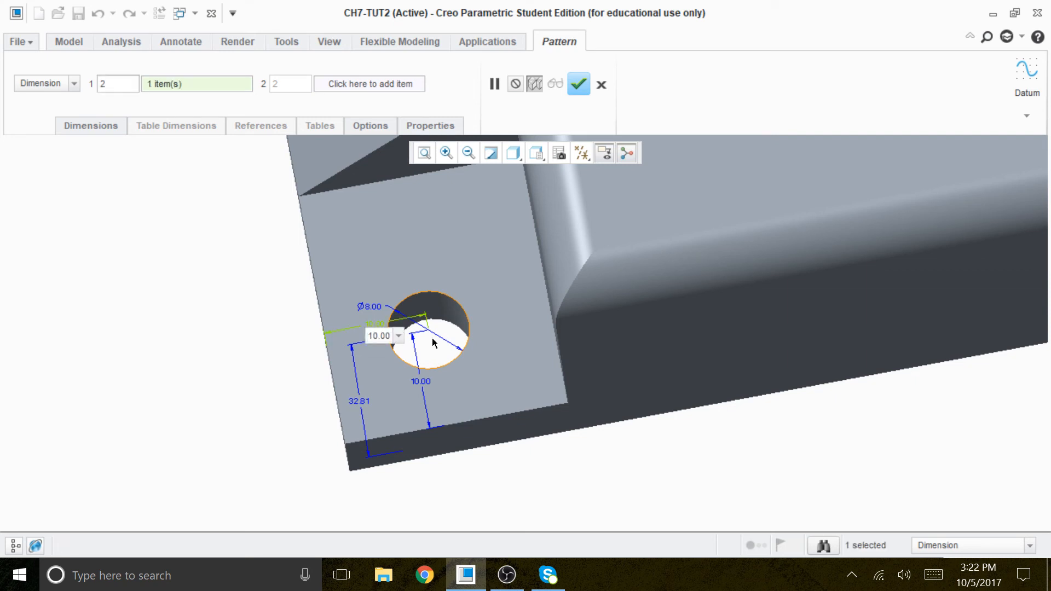
{"action": "double_click", "coordinate": [379, 336]}
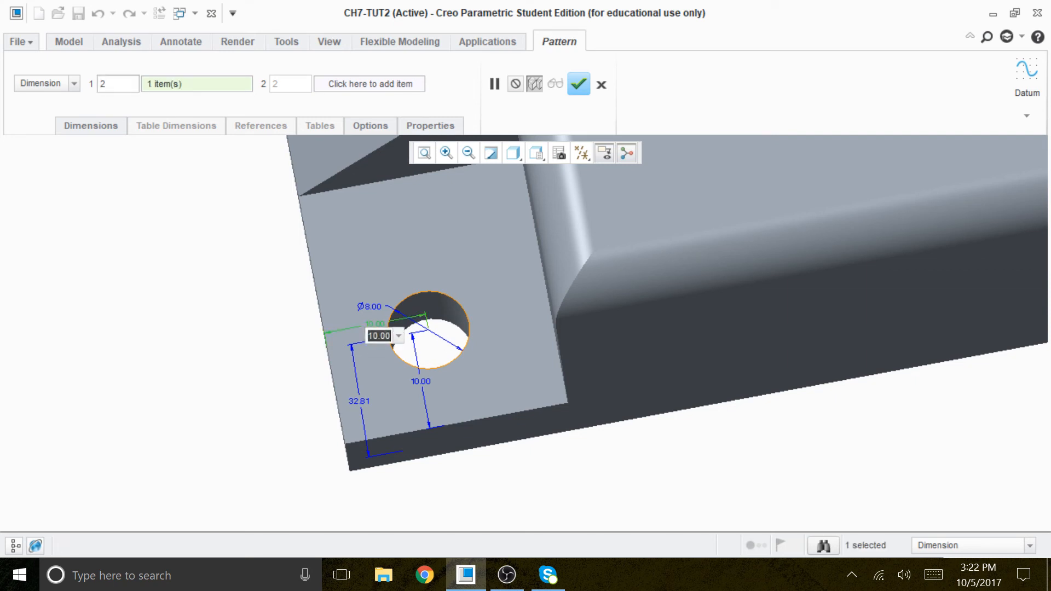
{"action": "type", "text": "9"}
{"action": "left_click", "coordinate": [336, 300]}
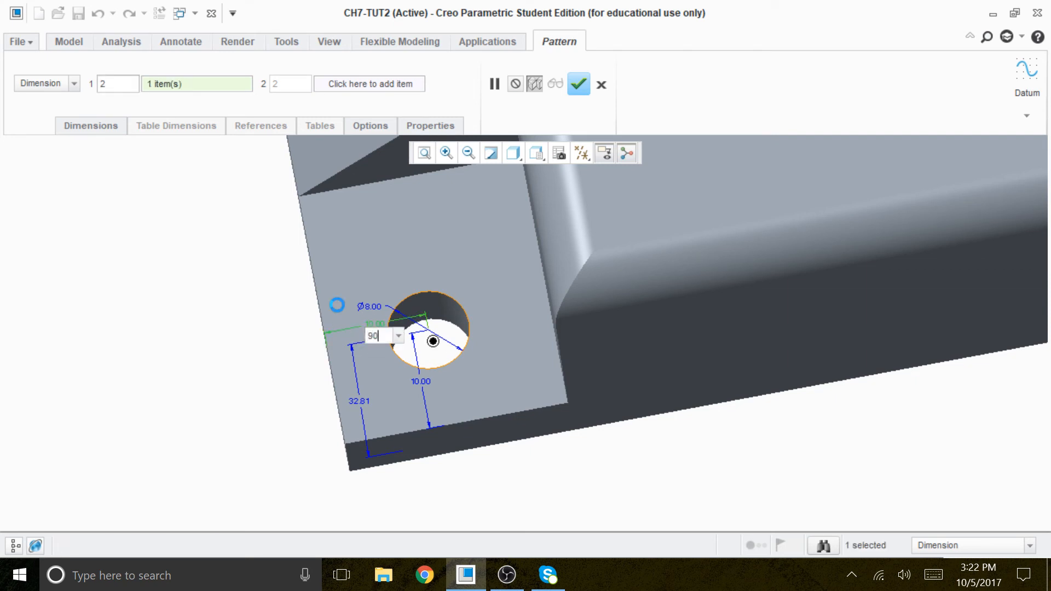
{"action": "scroll", "coordinate": [546, 463], "scroll_direction": "down", "scroll_amount": 3}
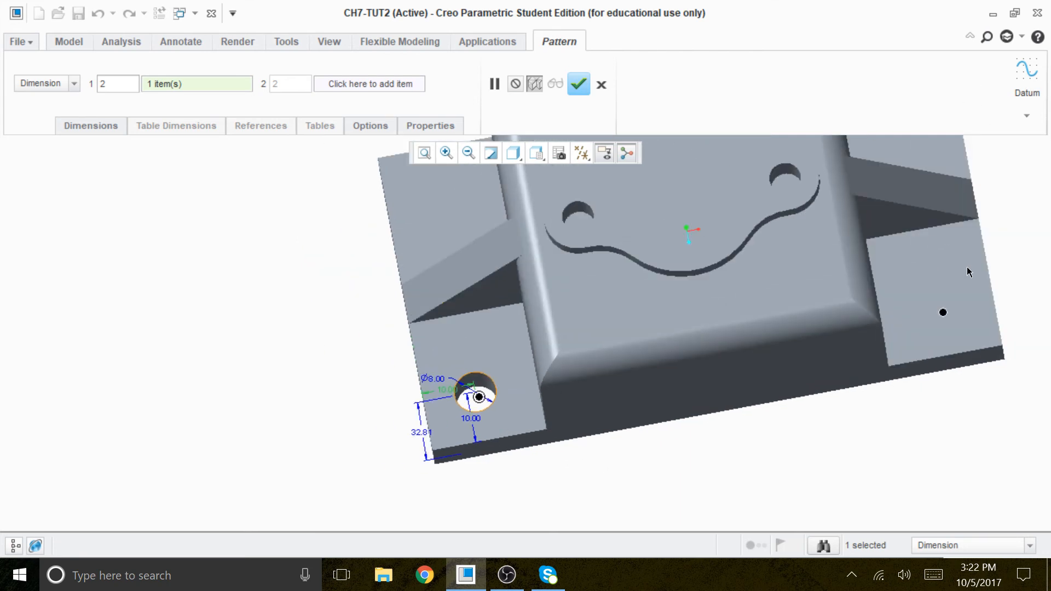
{"action": "left_click", "coordinate": [579, 84]}
Step: Pattern the two holes across the base's width with 2 members, using the hole's distance from the long edge as the varying dimension
{"action": "middle_click_drag", "start_coordinate": [576, 469], "coordinate": [553, 302]}
{"action": "left_click", "coordinate": [671, 70]}
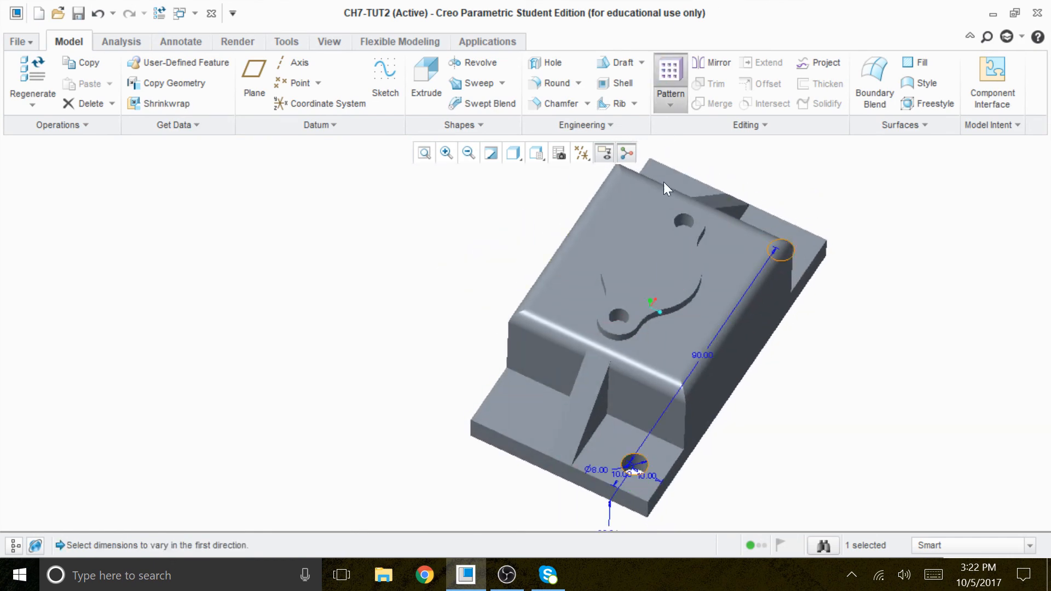
{"action": "scroll", "coordinate": [647, 468], "scroll_direction": "up", "scroll_amount": 5}
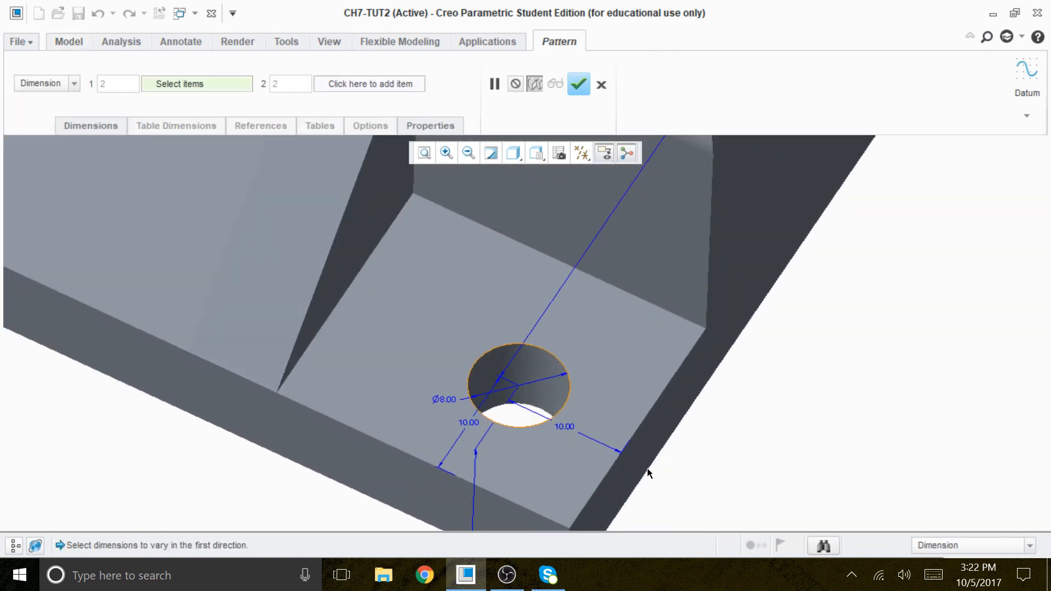
{"action": "left_click", "coordinate": [569, 433]}
{"action": "left_click_drag", "start_coordinate": [581, 439], "coordinate": [498, 435]}
{"action": "type", "text": "4"}
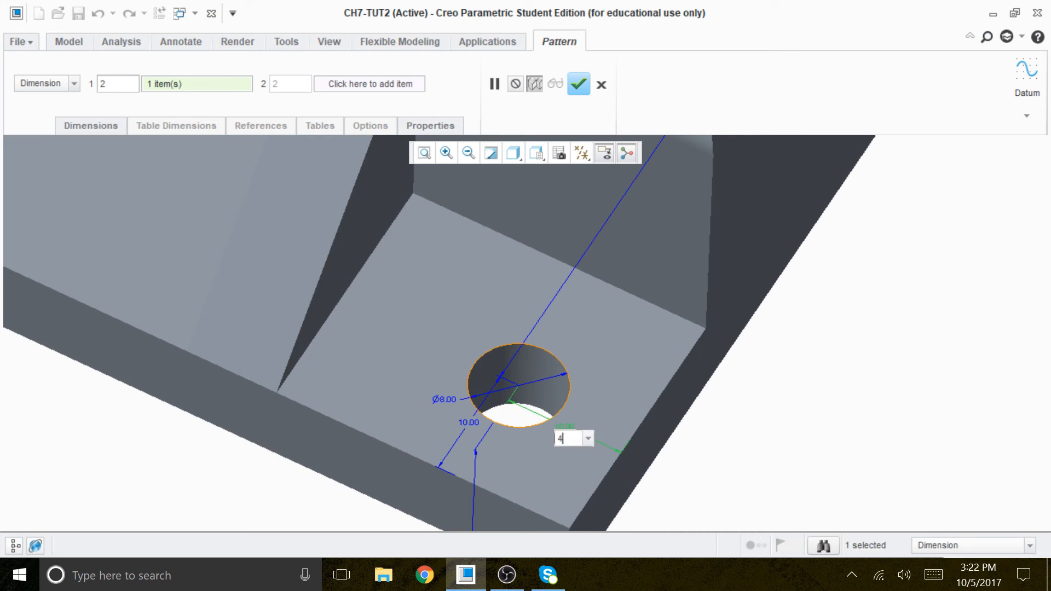
{"action": "key", "text": "Return"}
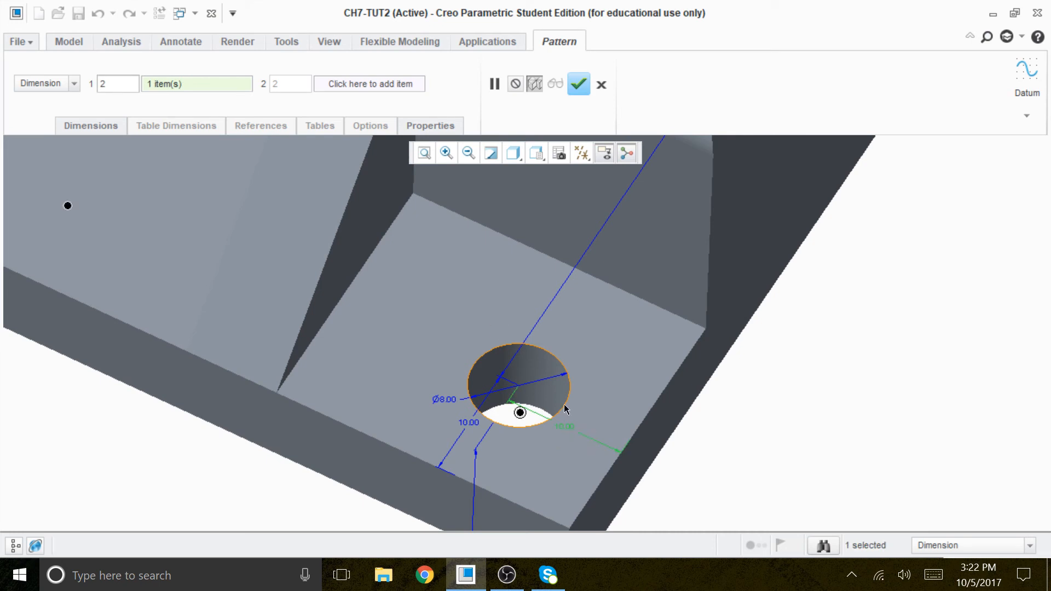
{"action": "scroll", "coordinate": [550, 380], "scroll_direction": "down", "scroll_amount": 8}
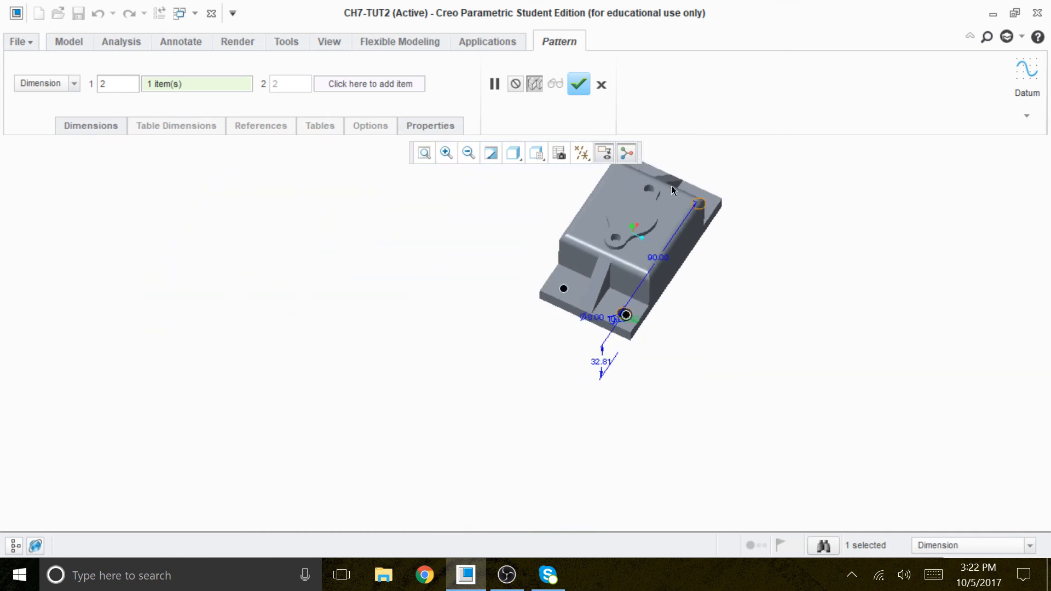
{"action": "scroll", "coordinate": [672, 184], "scroll_direction": "up", "scroll_amount": 4}
{"action": "middle_click_drag", "start_coordinate": [725, 376], "coordinate": [720, 421]}
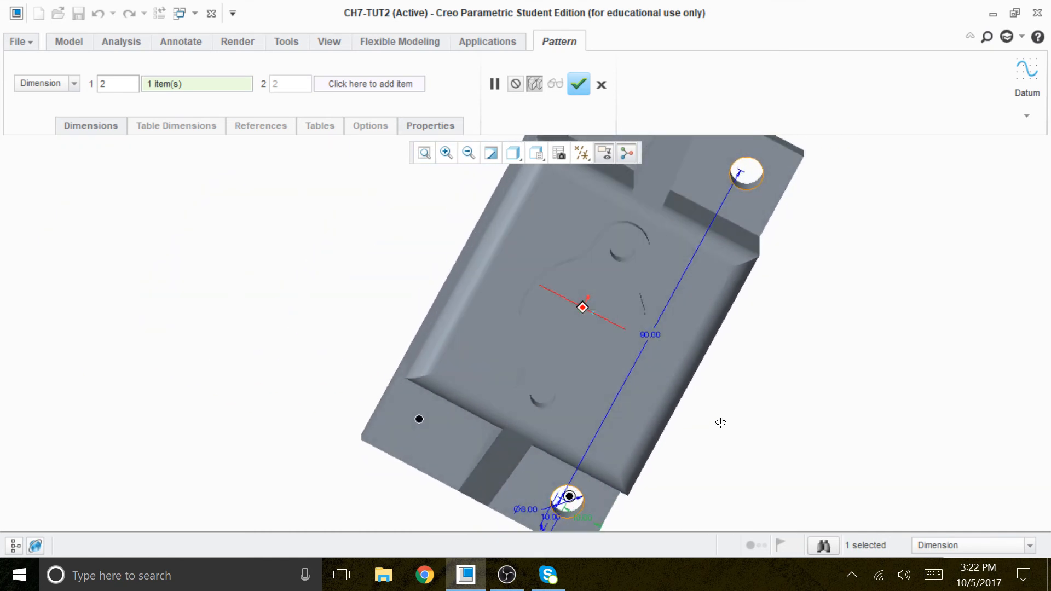
{"action": "scroll", "coordinate": [723, 380], "scroll_direction": "down", "scroll_amount": 4}
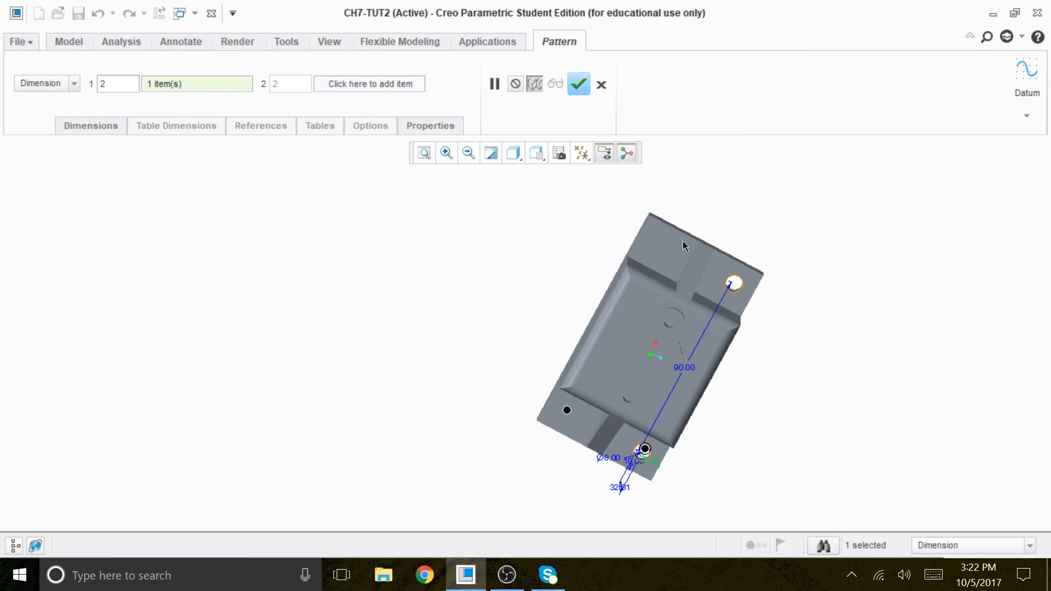
{"action": "left_click", "coordinate": [579, 84]}
Step: Start an extrude sketch on the base's bottom face with the default references, viewed in 2D orientation
{"action": "middle_click_drag", "start_coordinate": [681, 277], "coordinate": [744, 320]}
{"action": "scroll", "coordinate": [635, 426], "scroll_direction": "up", "scroll_amount": 4}
{"action": "scroll", "coordinate": [664, 468], "scroll_direction": "down", "scroll_amount": 5}
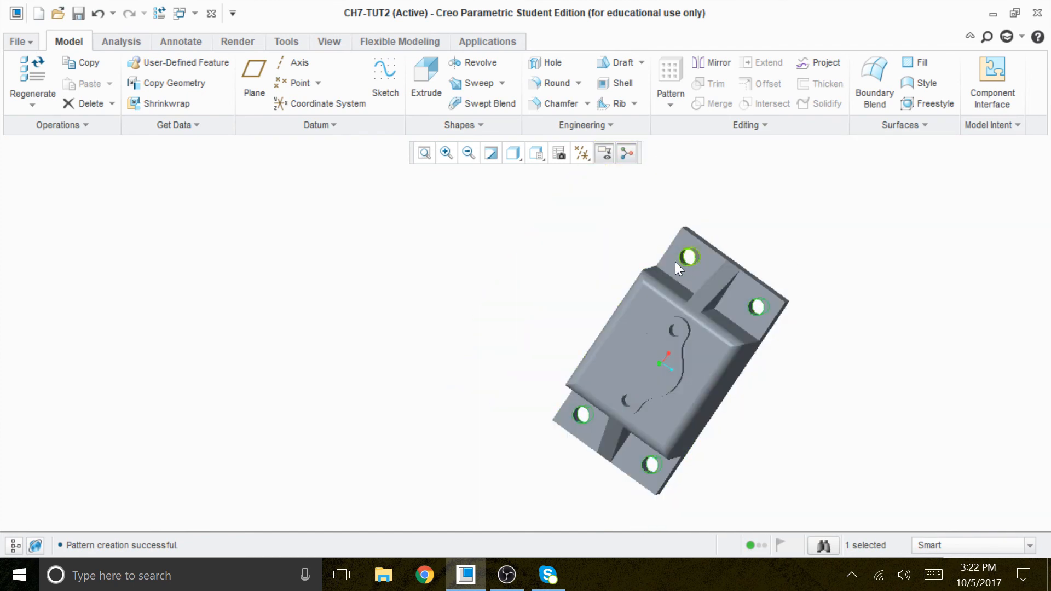
{"action": "mouse_move", "coordinate": [811, 369]}
{"action": "middle_mouse_down"}
{"action": "mouse_move", "coordinate": [782, 292]}
{"action": "mouse_move", "coordinate": [794, 331]}
{"action": "mouse_move", "coordinate": [814, 330]}
{"action": "mouse_move", "coordinate": [779, 315]}
{"action": "middle_mouse_up"}
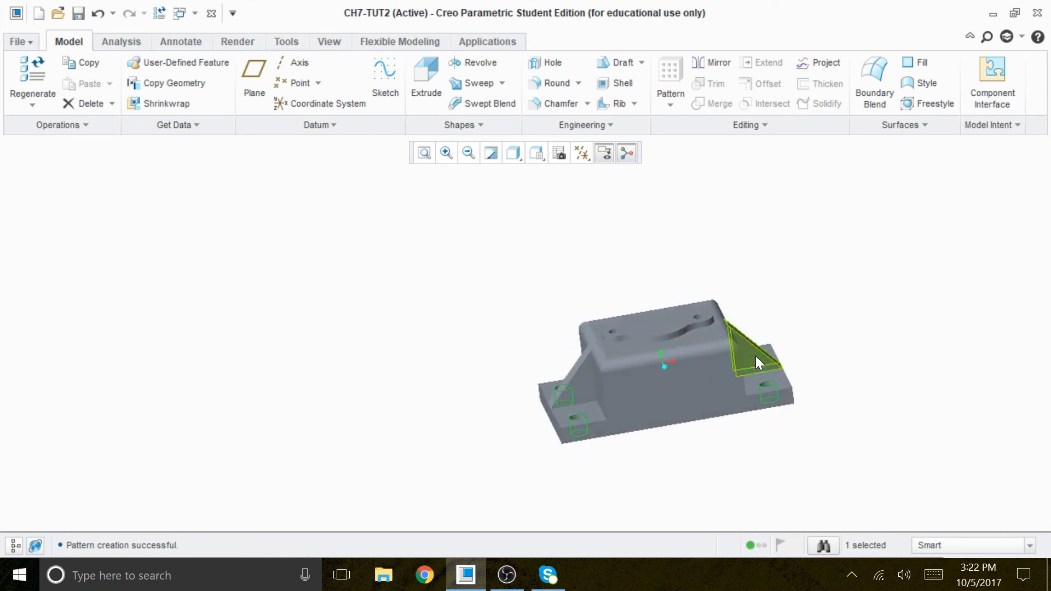
{"action": "left_click", "coordinate": [427, 74]}
{"action": "left_click", "coordinate": [85, 125]}
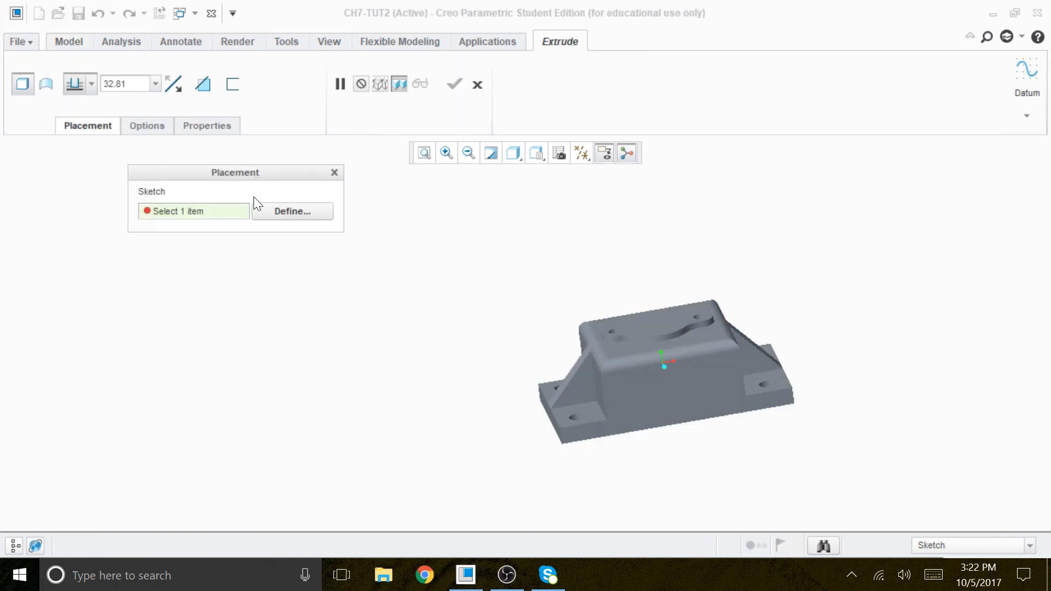
{"action": "left_click", "coordinate": [277, 214]}
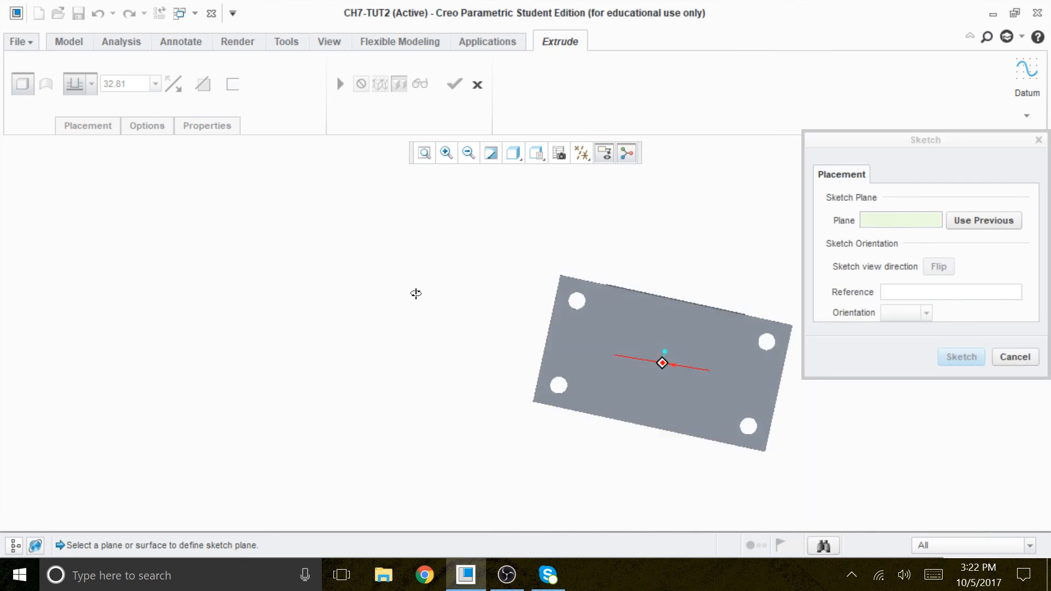
{"action": "left_click", "coordinate": [706, 360]}
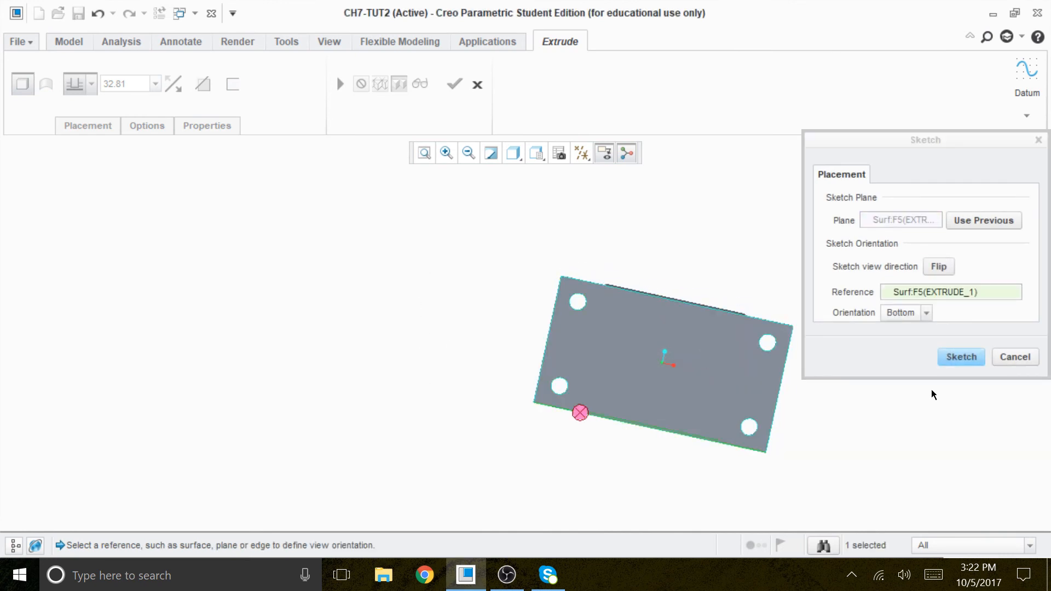
{"action": "left_click", "coordinate": [966, 356]}
{"action": "left_click", "coordinate": [603, 153]}
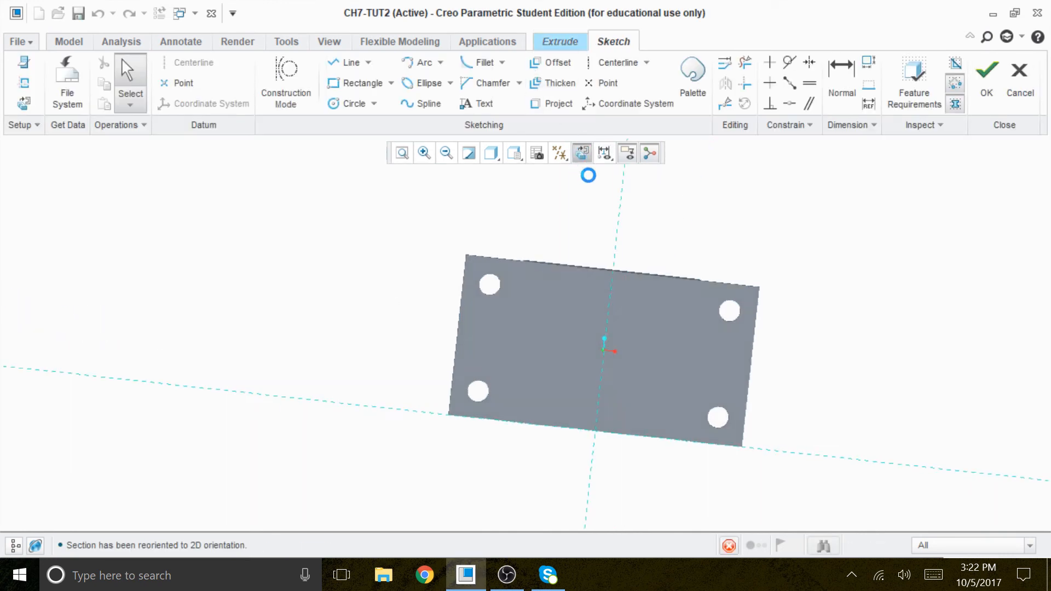
Step: Set the display style to No Hidden and project the base's left short edge into the sketch
{"action": "left_click", "coordinate": [491, 153]}
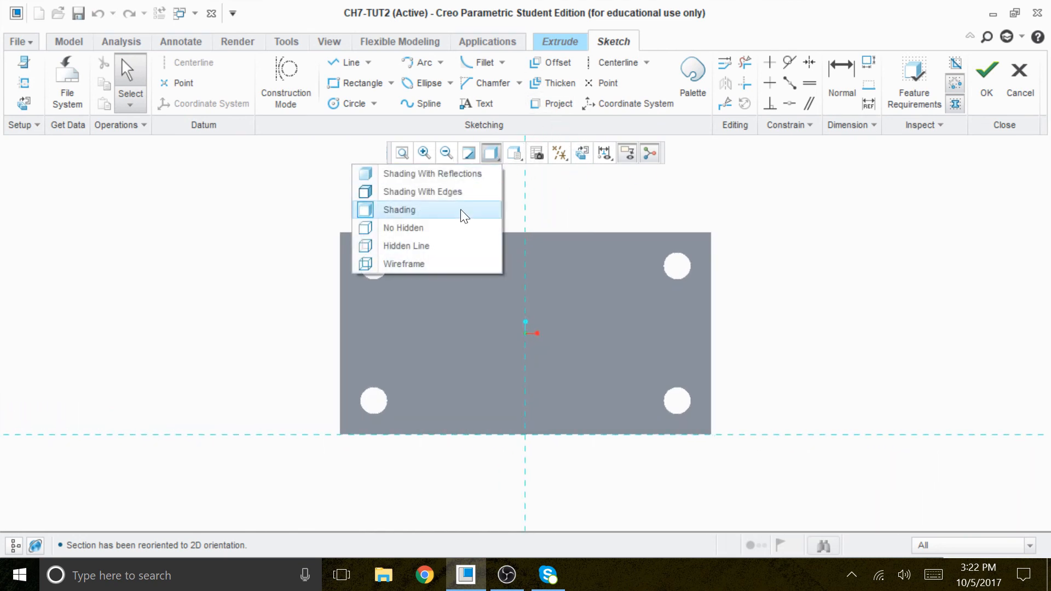
{"action": "left_click", "coordinate": [416, 227]}
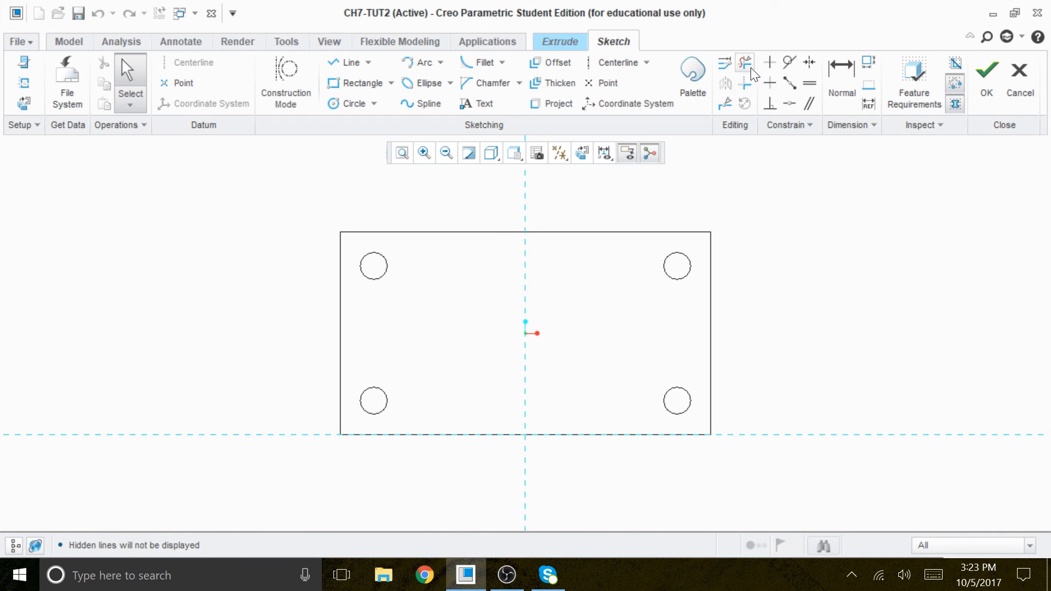
{"action": "left_click", "coordinate": [558, 113]}
{"action": "left_click", "coordinate": [341, 334]}
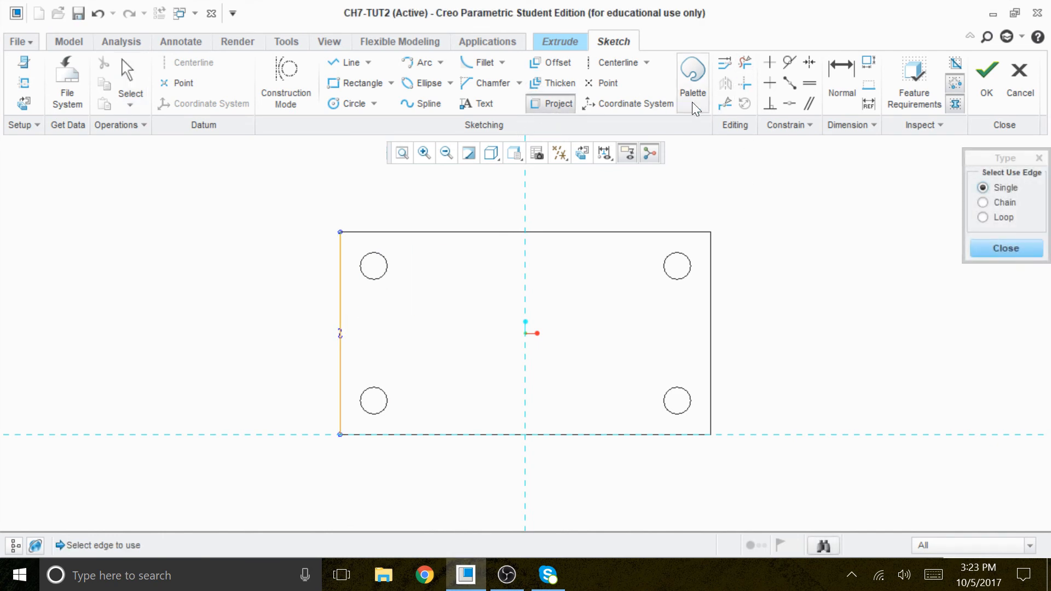
Step: Add a horizontal centerline through the midpoint of the projected left edge
{"action": "left_click", "coordinate": [614, 63]}
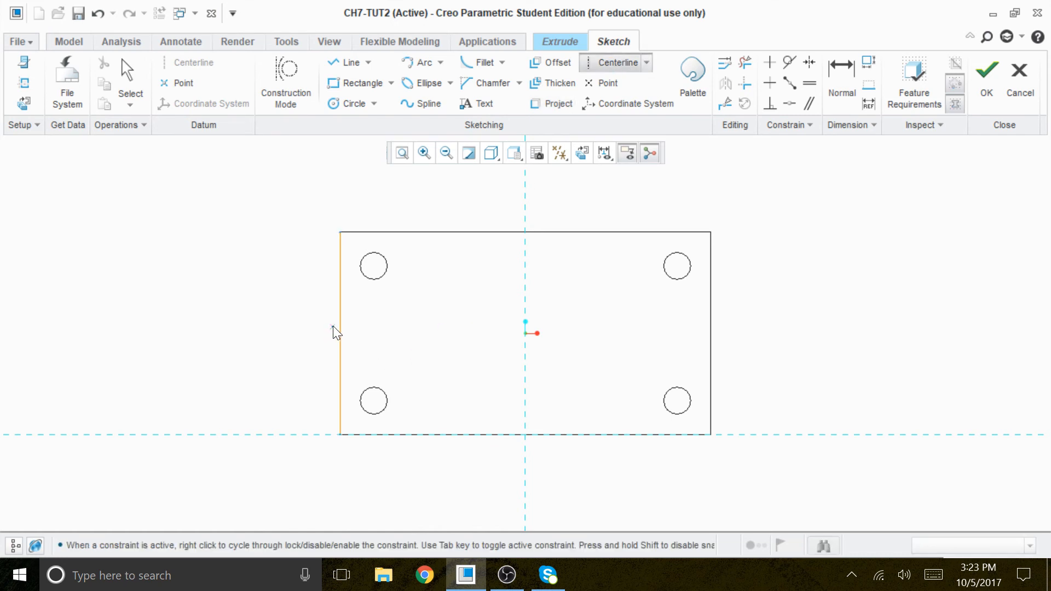
{"action": "left_click", "coordinate": [344, 336]}
{"action": "left_click", "coordinate": [755, 330]}
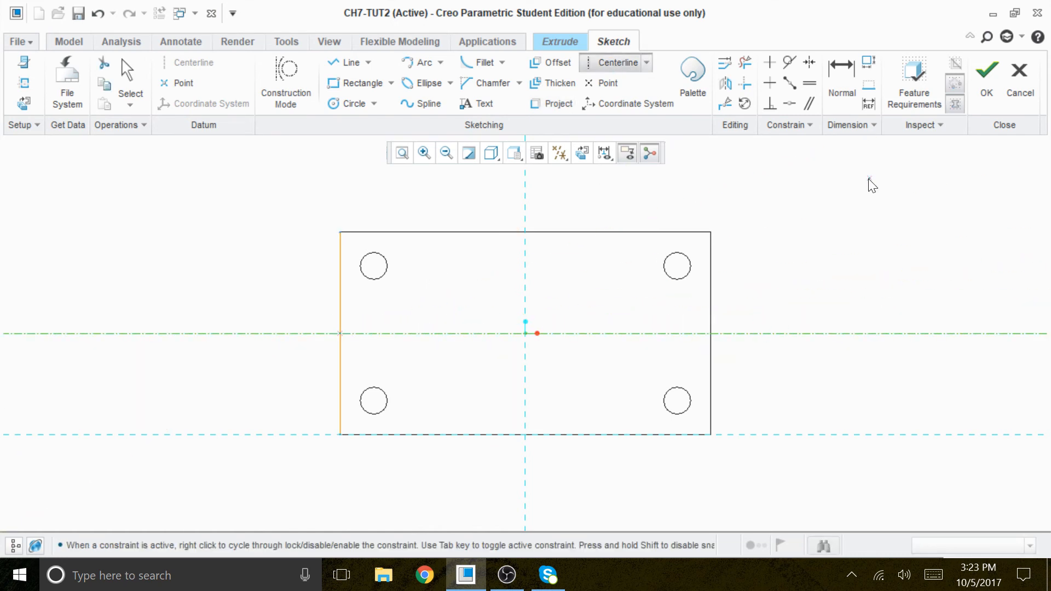
{"action": "middle_click", "coordinate": [849, 211]}
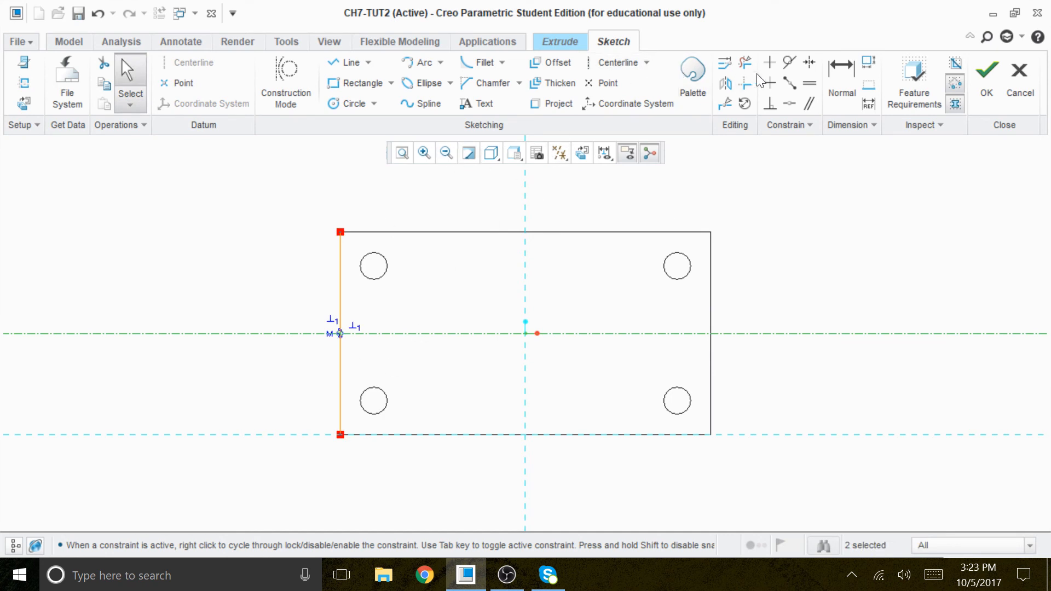
Step: Remove the projected left edge from the sketch with Delete Segment, keeping the horizontal centerline
{"action": "left_click", "coordinate": [331, 381]}
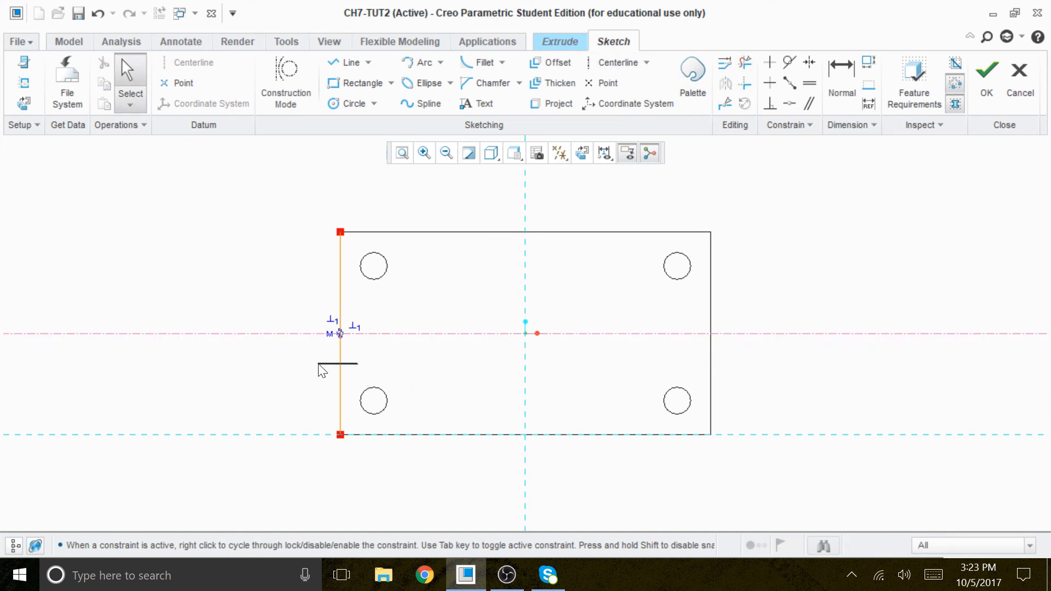
{"action": "left_click_drag", "start_coordinate": [341, 317], "coordinate": [306, 313]}
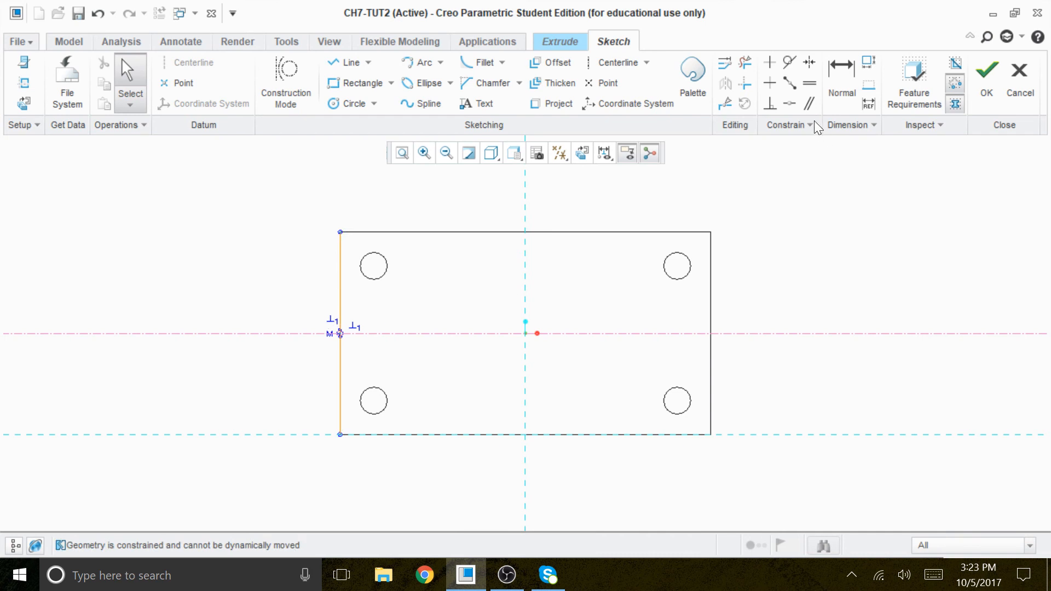
{"action": "left_click", "coordinate": [745, 62]}
{"action": "left_click_drag", "start_coordinate": [387, 317], "coordinate": [296, 316]}
{"action": "left_click_drag", "start_coordinate": [356, 387], "coordinate": [318, 387]}
{"action": "left_click_drag", "start_coordinate": [301, 300], "coordinate": [358, 304]}
{"action": "left_click_drag", "start_coordinate": [788, 273], "coordinate": [746, 176]}
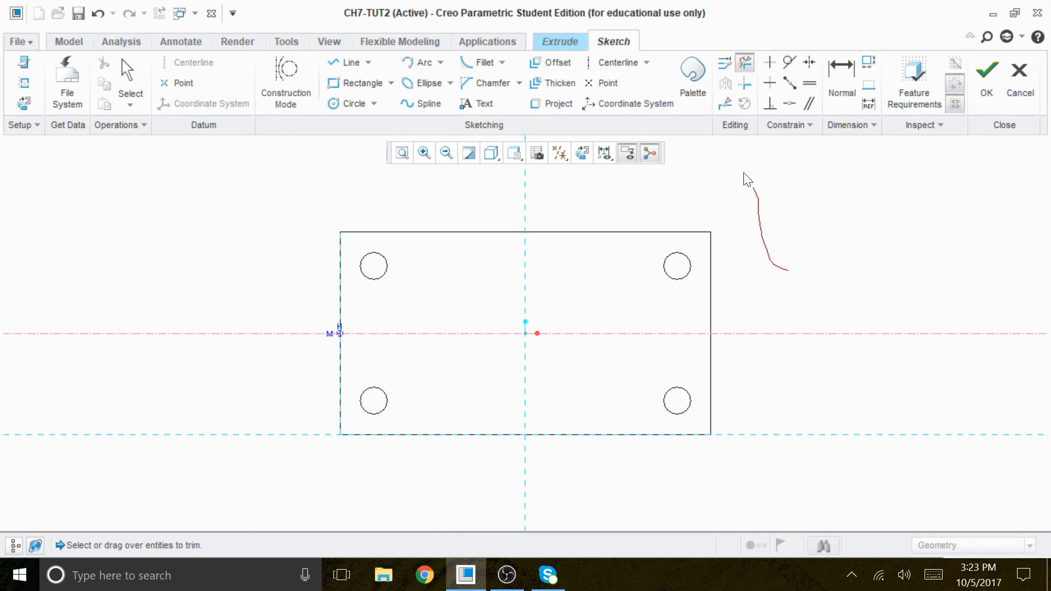
Step: Add a vertical centerline through the middle of the base, along the vertical reference
{"action": "left_click", "coordinate": [606, 61]}
{"action": "left_click", "coordinate": [525, 183]}
{"action": "left_click", "coordinate": [524, 214]}
{"action": "middle_click", "coordinate": [776, 237]}
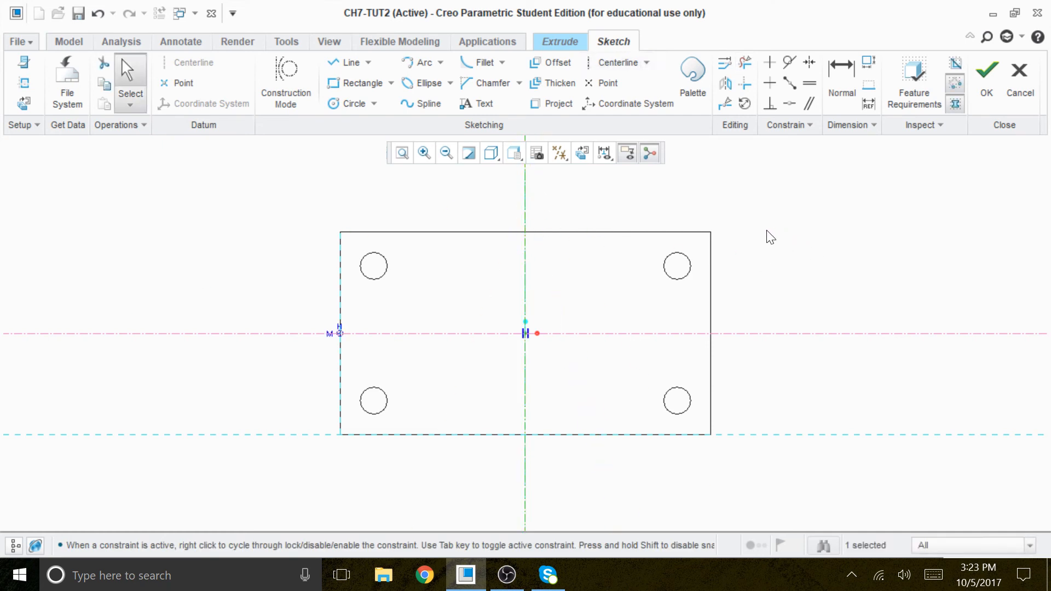
Step: Sketch a rectangle about 64 by 37 at the base's center, symmetric about both centerlines
{"action": "left_click", "coordinate": [358, 83]}
{"action": "left_click", "coordinate": [417, 271]}
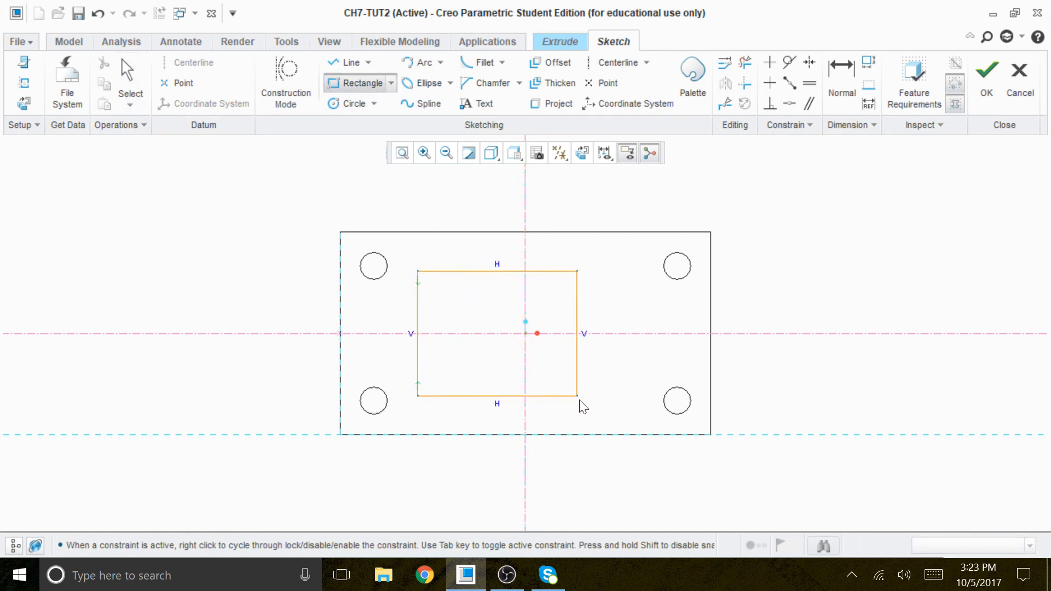
{"action": "left_click", "coordinate": [648, 408]}
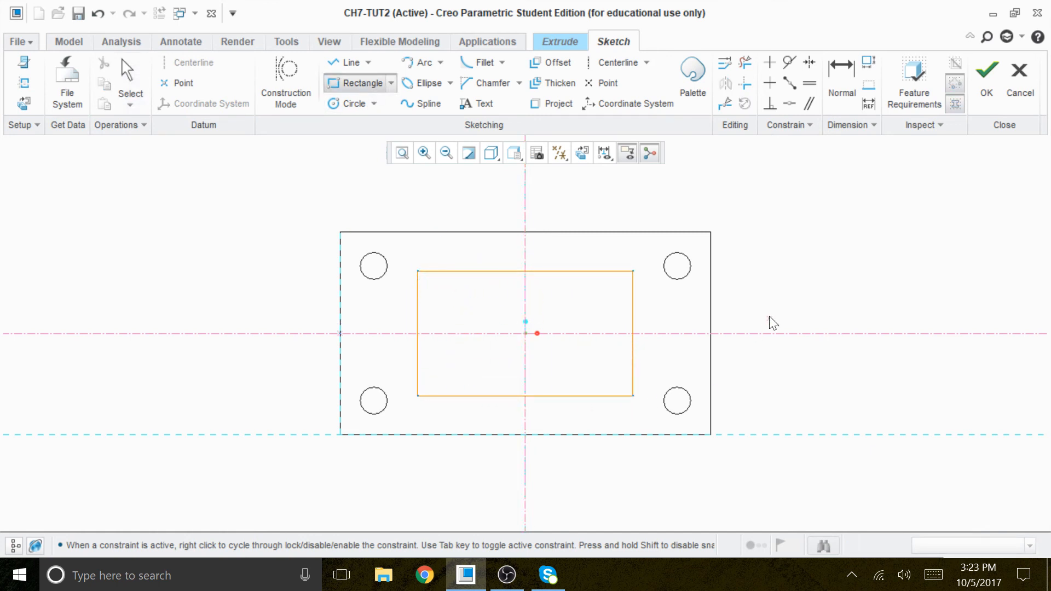
{"action": "middle_click", "coordinate": [772, 290]}
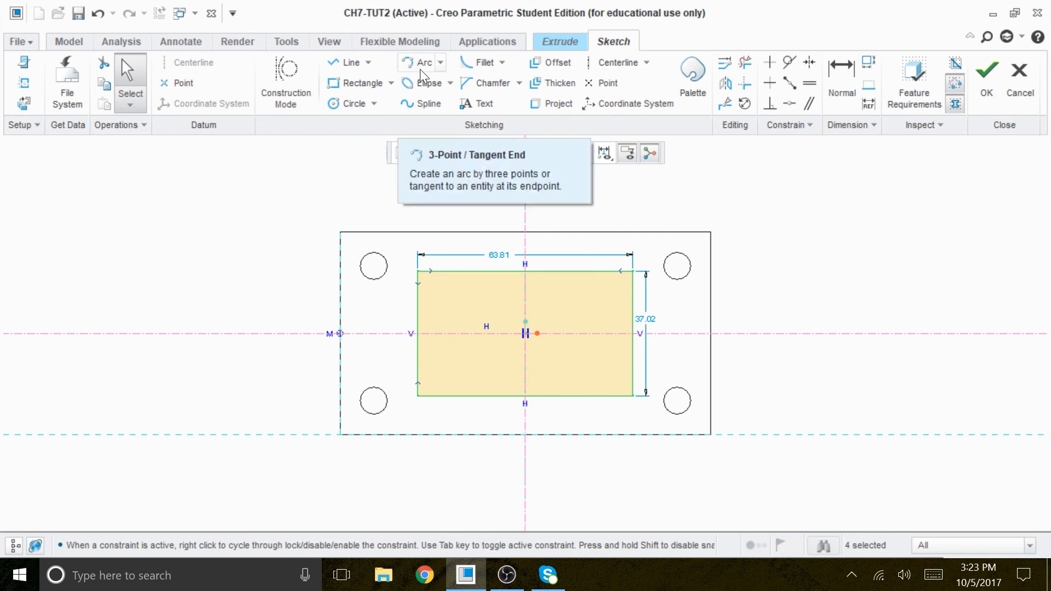
Step: Set the rectangle's width to 52 and its height to 48
{"action": "left_click", "coordinate": [499, 249]}
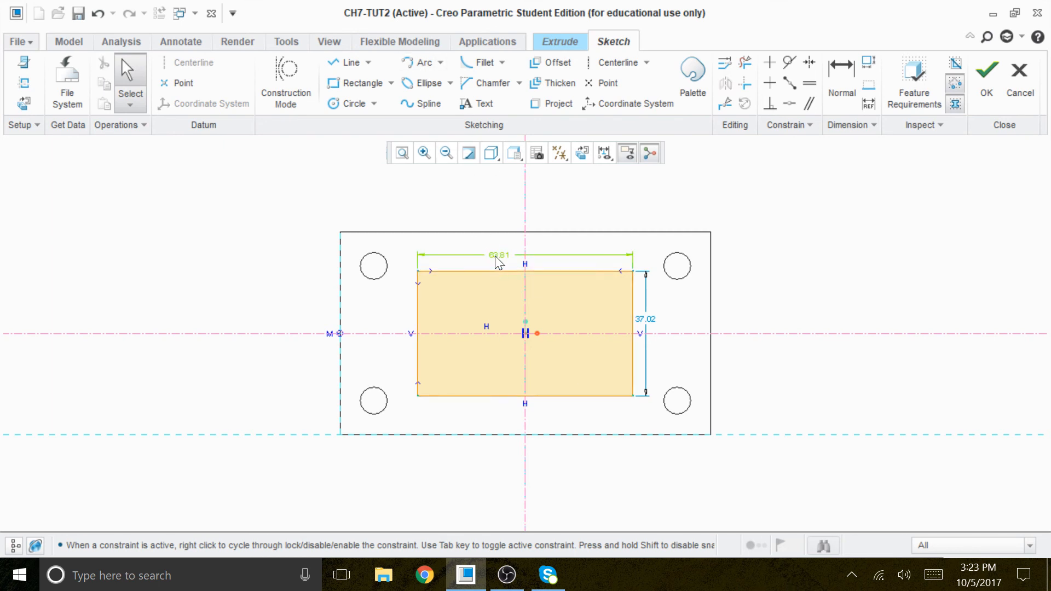
{"action": "double_click", "coordinate": [499, 254]}
{"action": "type", "text": "5"}
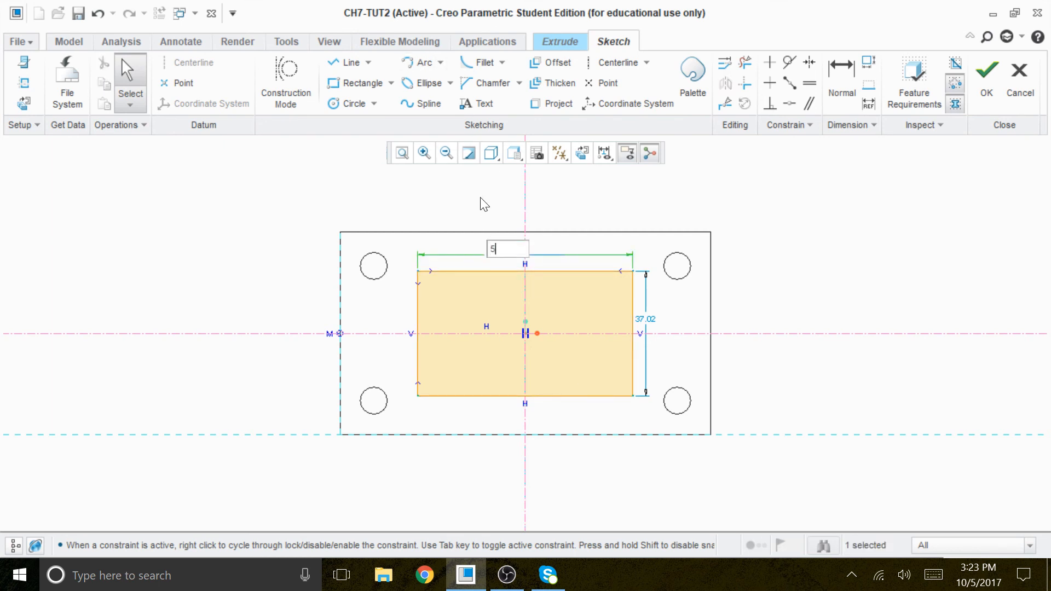
{"action": "type", "text": "2"}
{"action": "key", "text": "Return"}
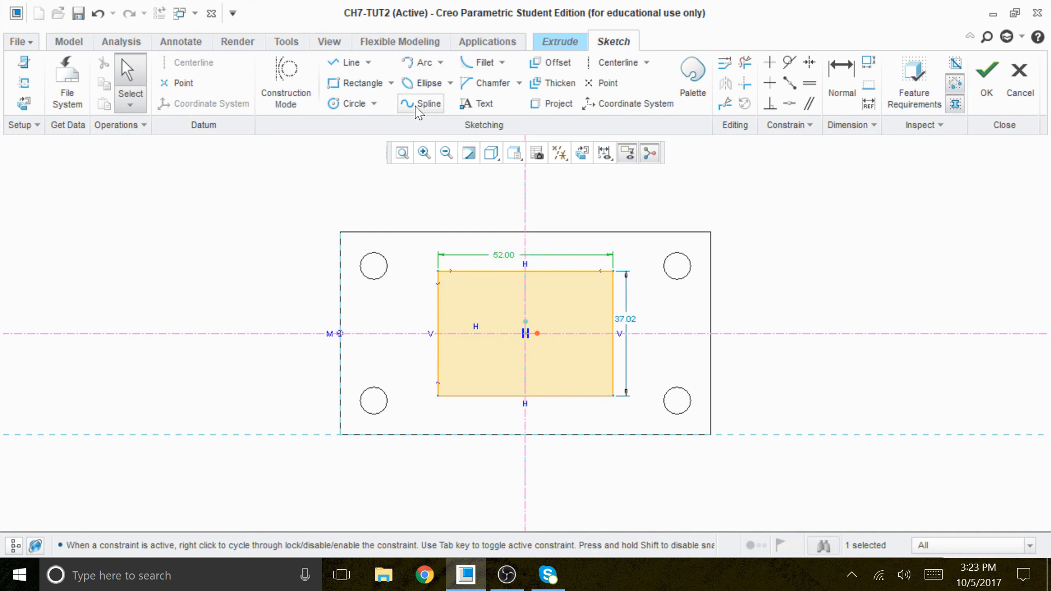
{"action": "left_click", "coordinate": [637, 327]}
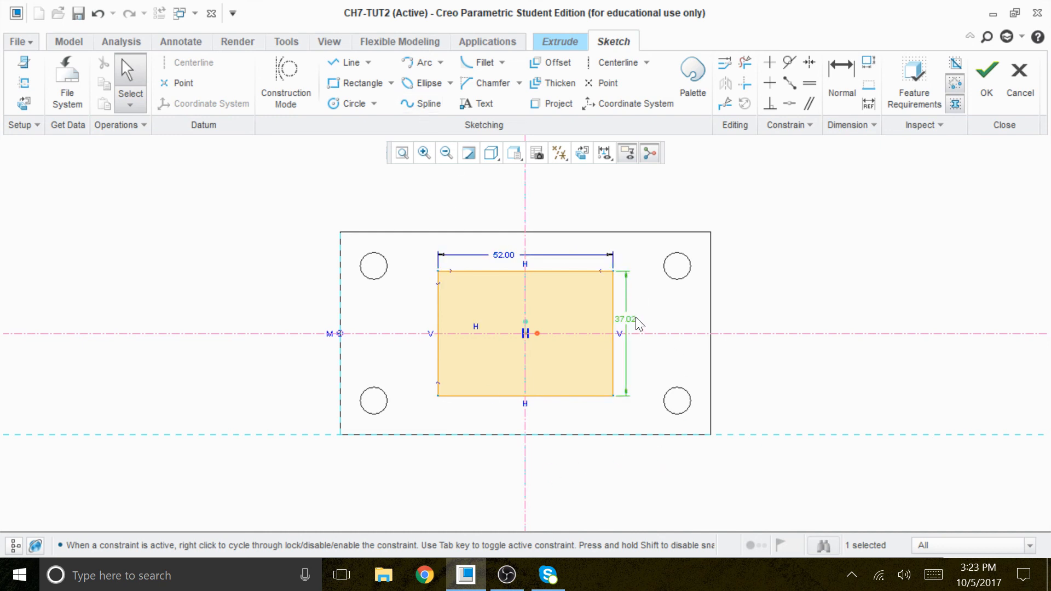
{"action": "double_click", "coordinate": [635, 325]}
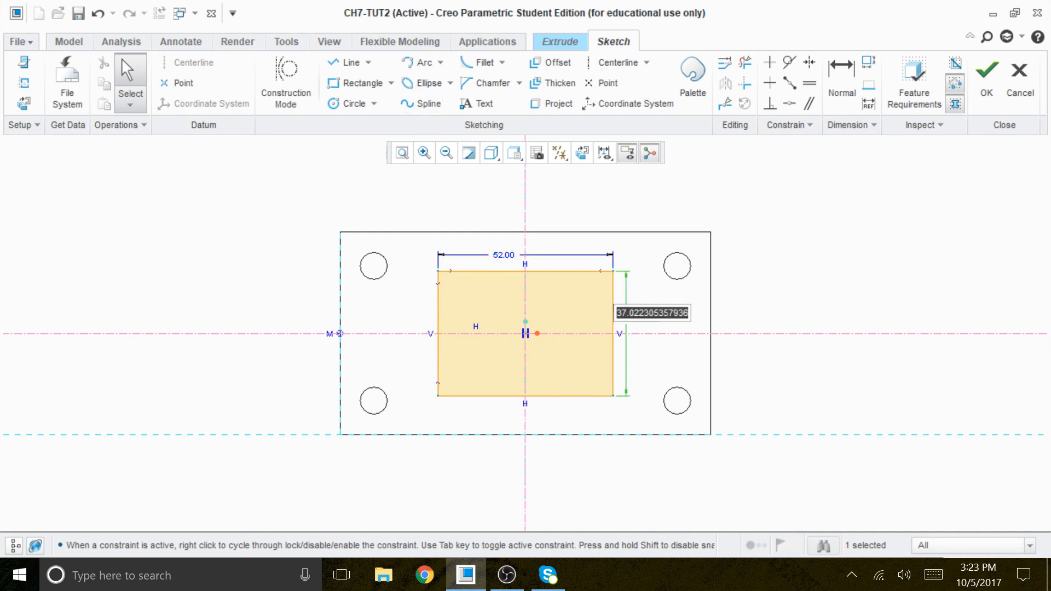
{"action": "type", "text": "48"}
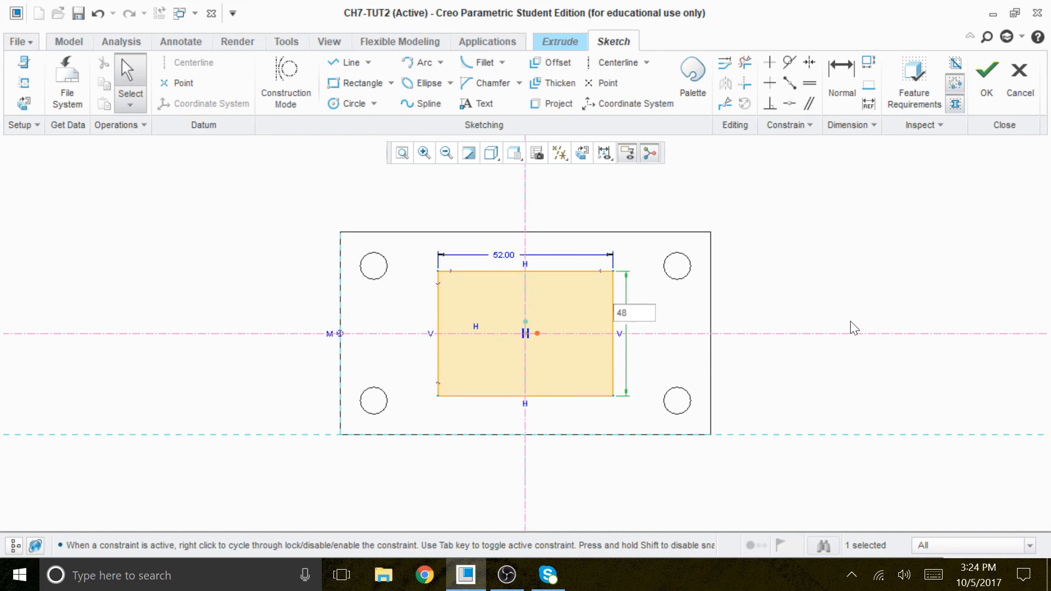
{"action": "key", "text": "Return"}
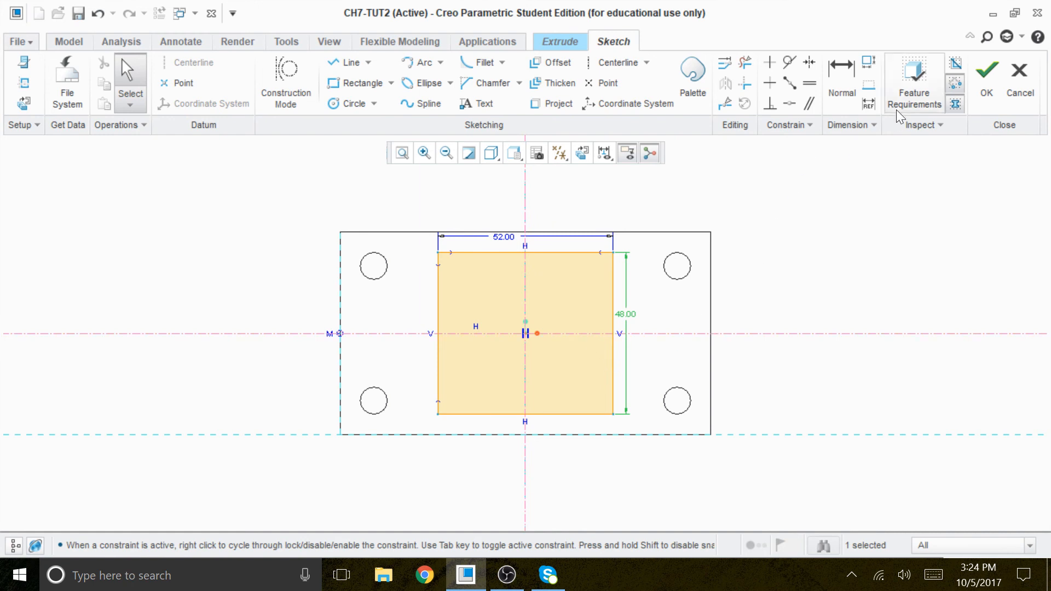
Step: Set the display style to Shading and finish the rectangle sketch
{"action": "left_click", "coordinate": [489, 154]}
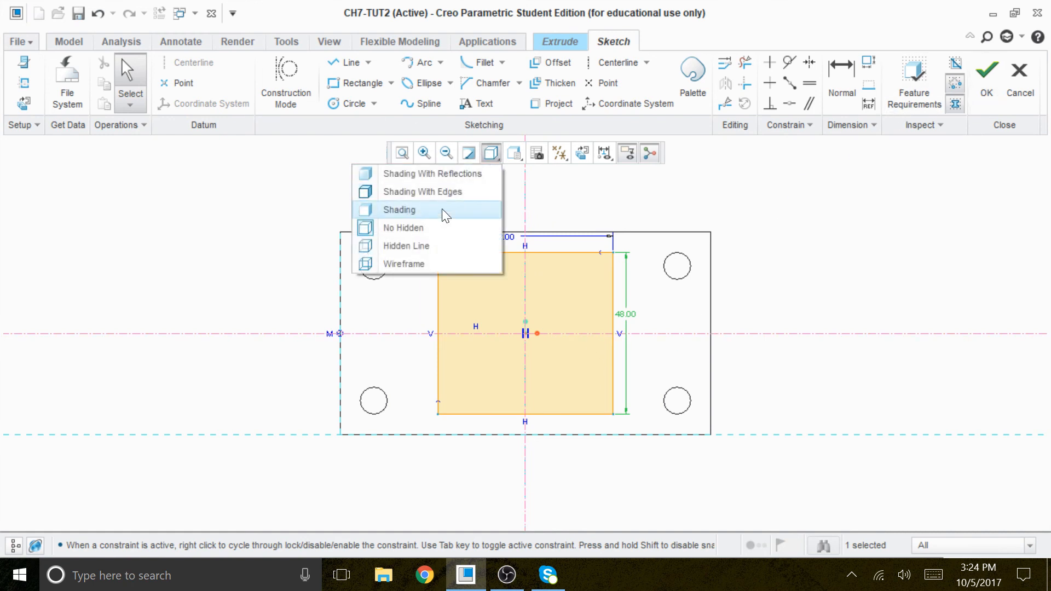
{"action": "left_click", "coordinate": [413, 209]}
{"action": "middle_click_drag", "start_coordinate": [869, 316], "coordinate": [800, 265]}
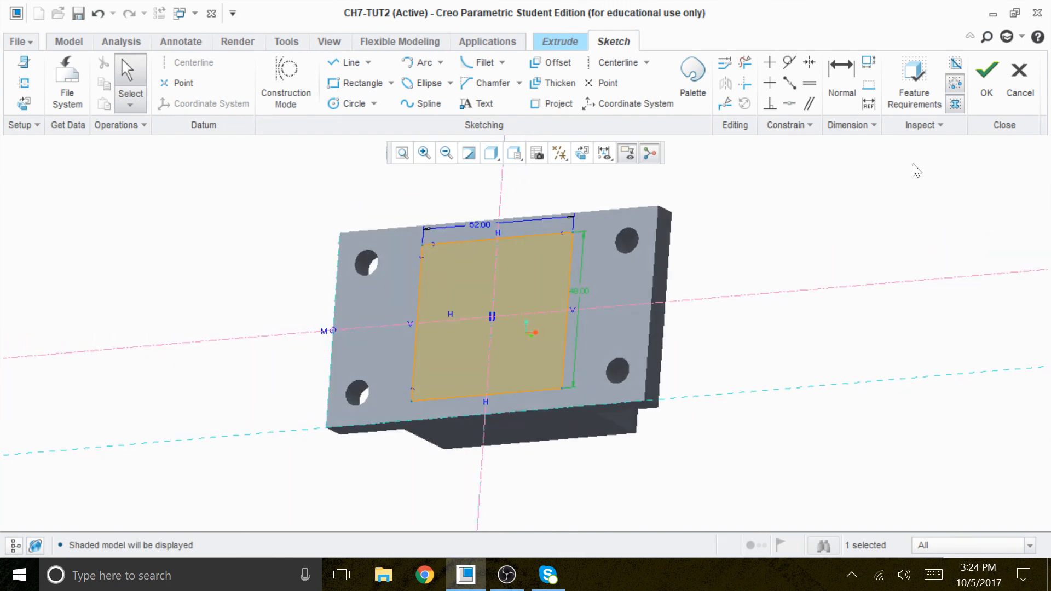
{"action": "left_click", "coordinate": [985, 82]}
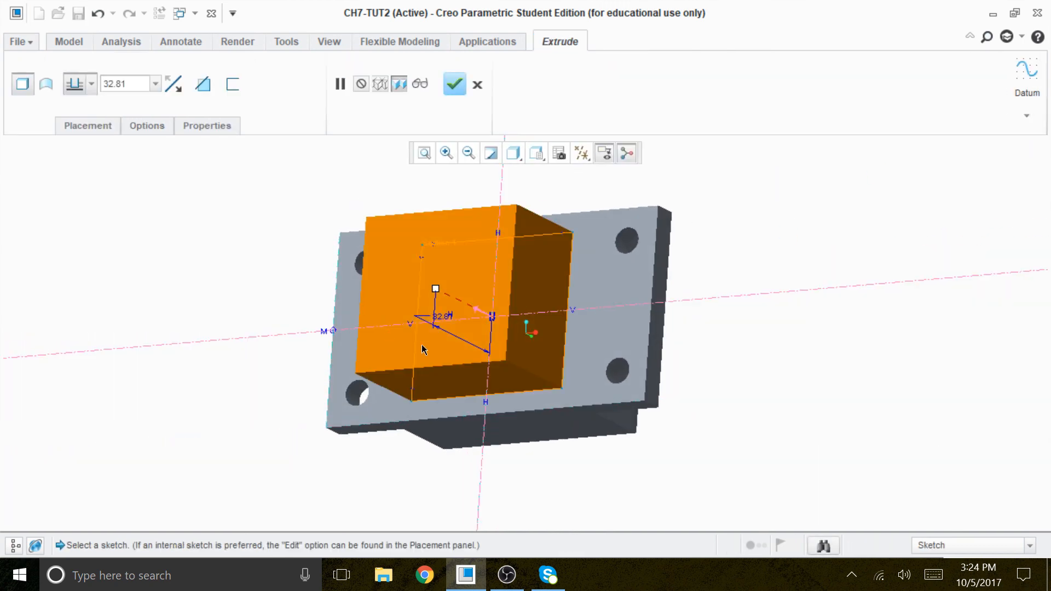
Step: Flip the extrude into the body to remove material and complete the pocket with a depth of 30
{"action": "left_click", "coordinate": [474, 315]}
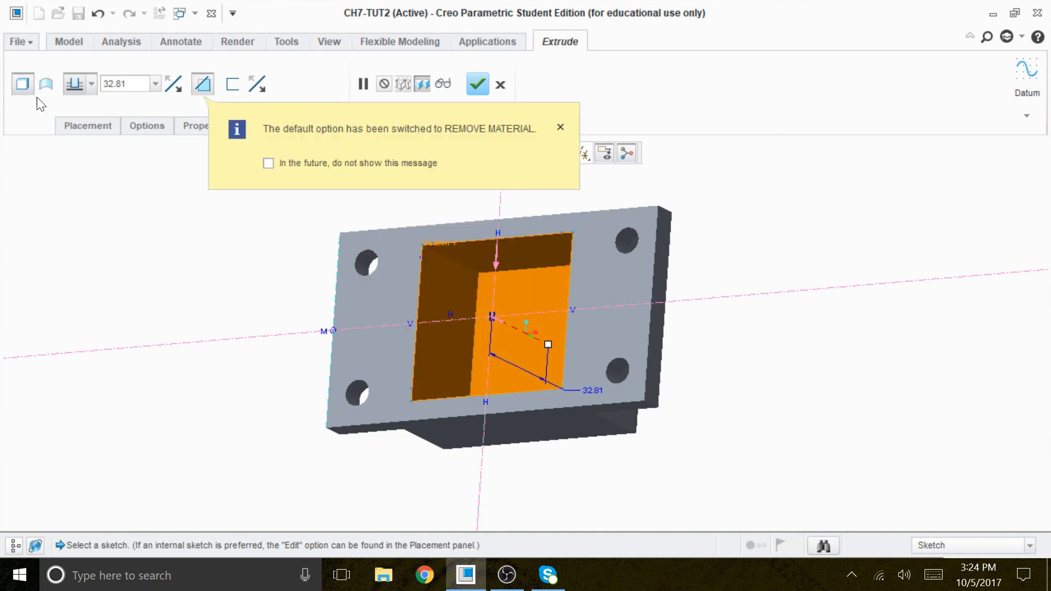
{"action": "left_click", "coordinate": [115, 84]}
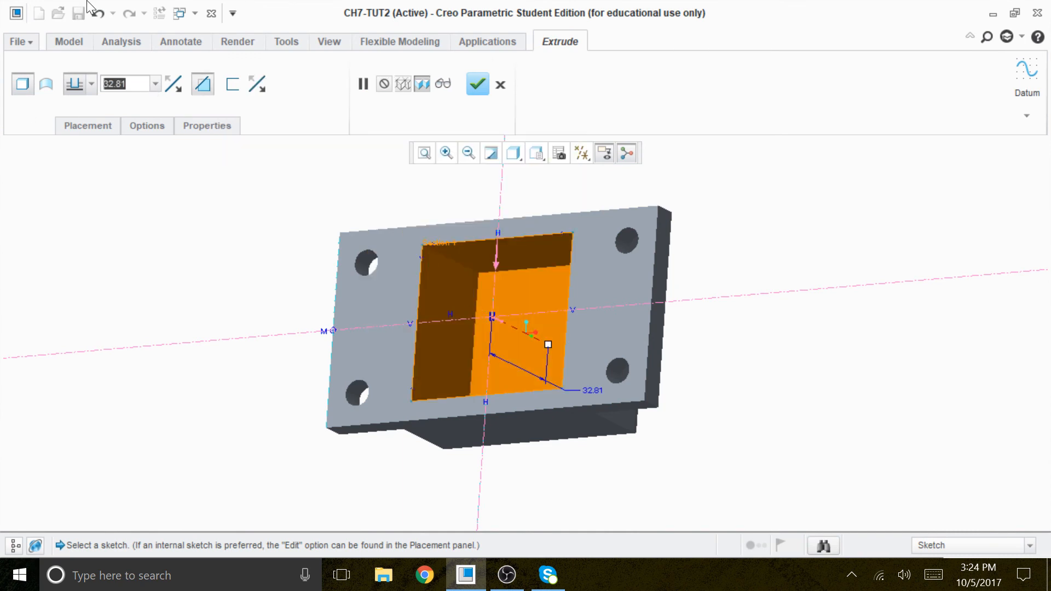
{"action": "type", "text": "30"}
{"action": "key", "text": "Return"}
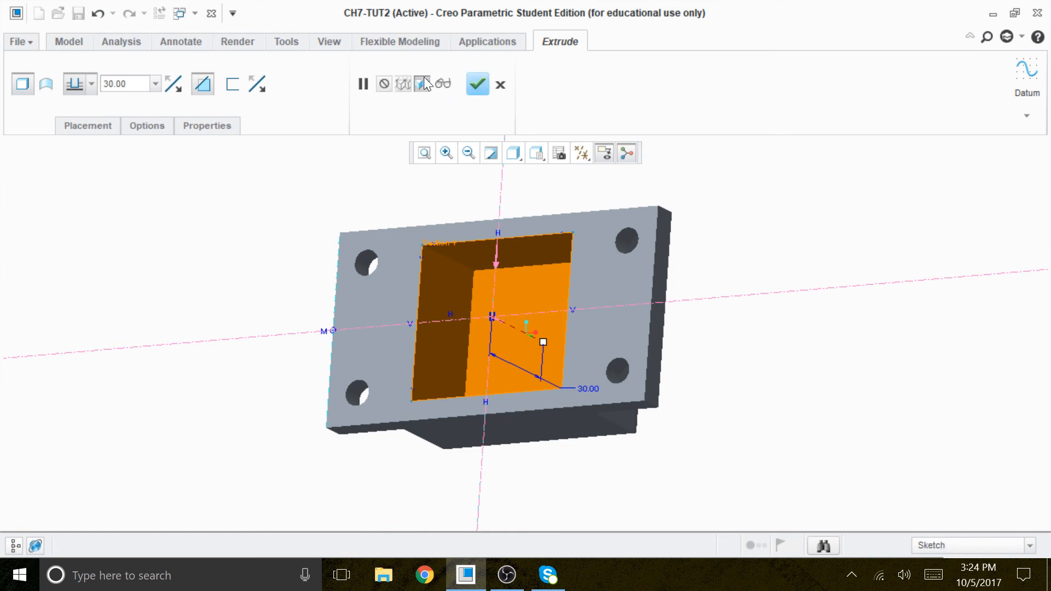
{"action": "left_click", "coordinate": [477, 84]}
Step: Start a round with radius 10 on one vertical corner edge of the base plate
{"action": "middle_click_drag", "start_coordinate": [709, 314], "coordinate": [380, 451]}
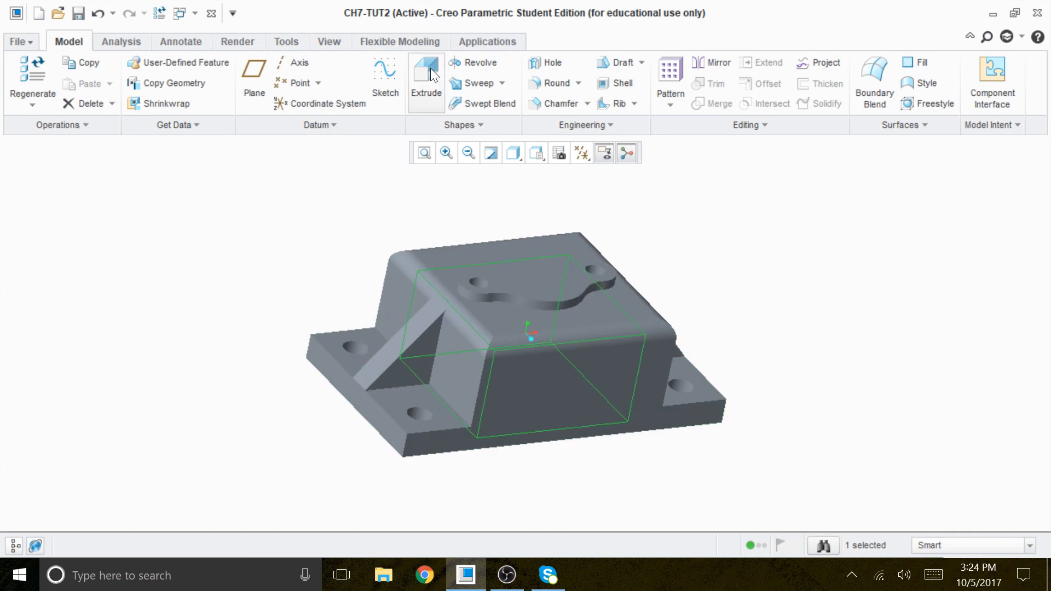
{"action": "left_click", "coordinate": [565, 83]}
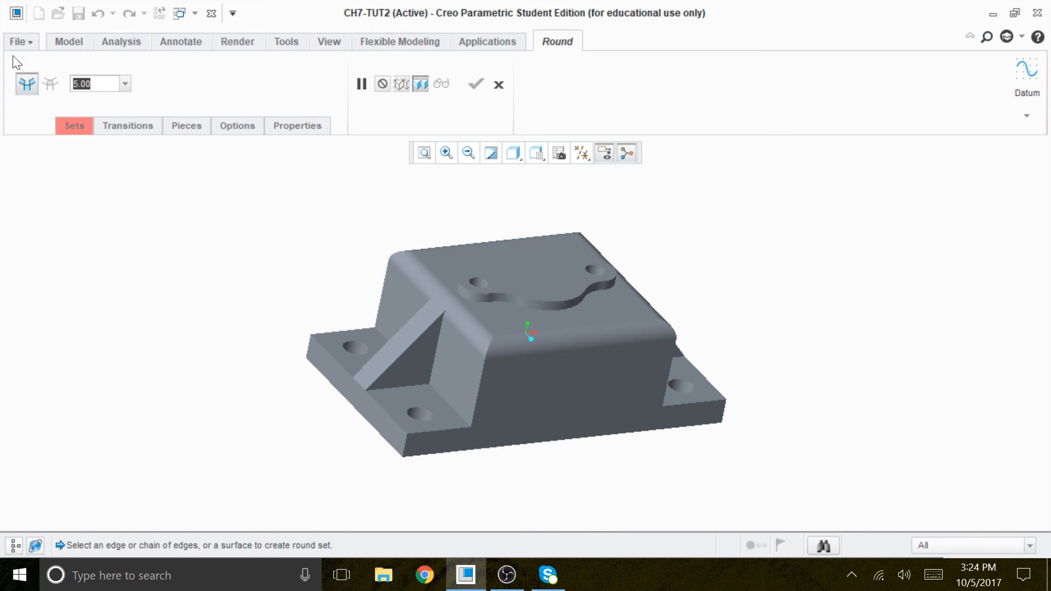
{"action": "type", "text": "1"}
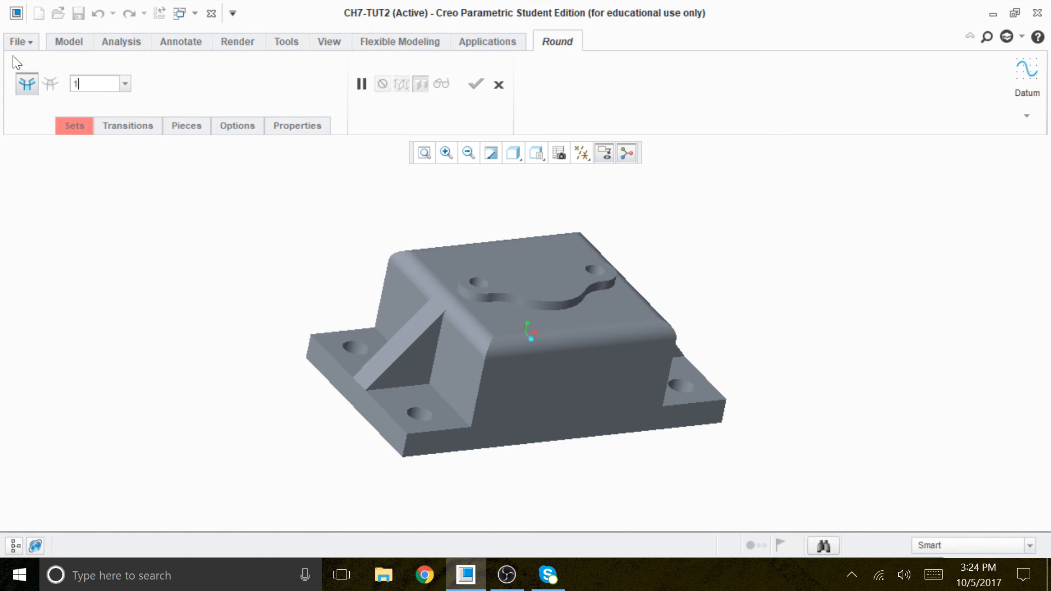
{"action": "type", "text": "0"}
{"action": "key", "text": "Return"}
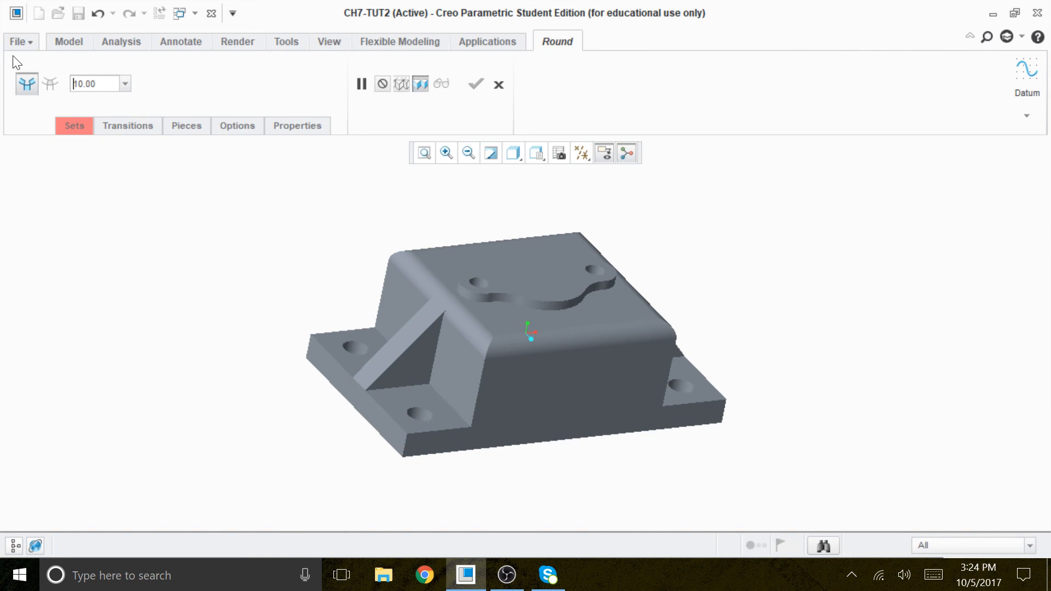
{"action": "scroll", "coordinate": [475, 482], "scroll_direction": "down", "scroll_amount": 5}
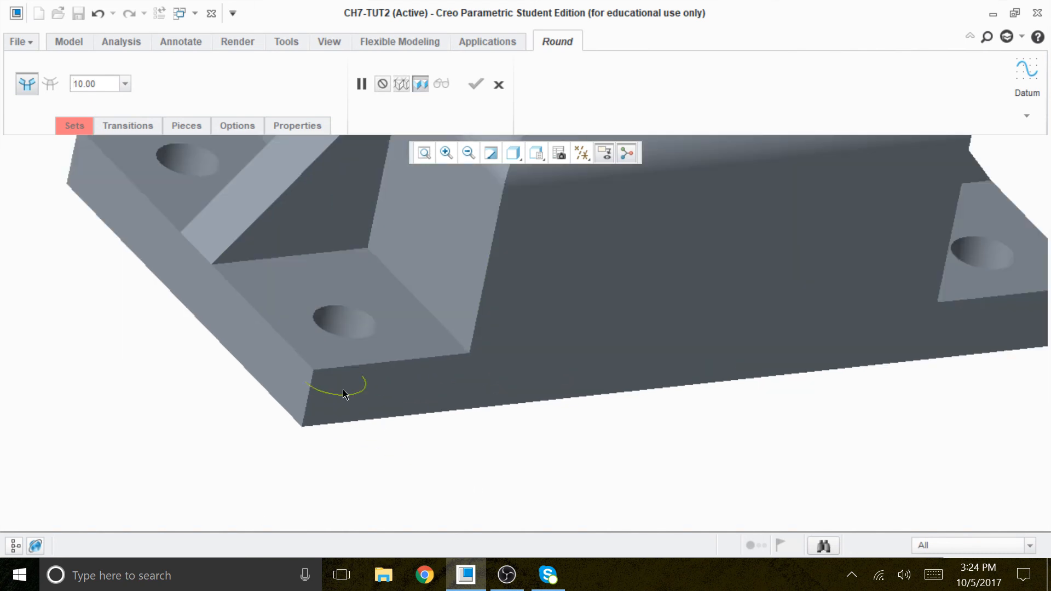
{"action": "left_click", "coordinate": [310, 404]}
{"action": "scroll", "coordinate": [378, 459], "scroll_direction": "up", "scroll_amount": 5}
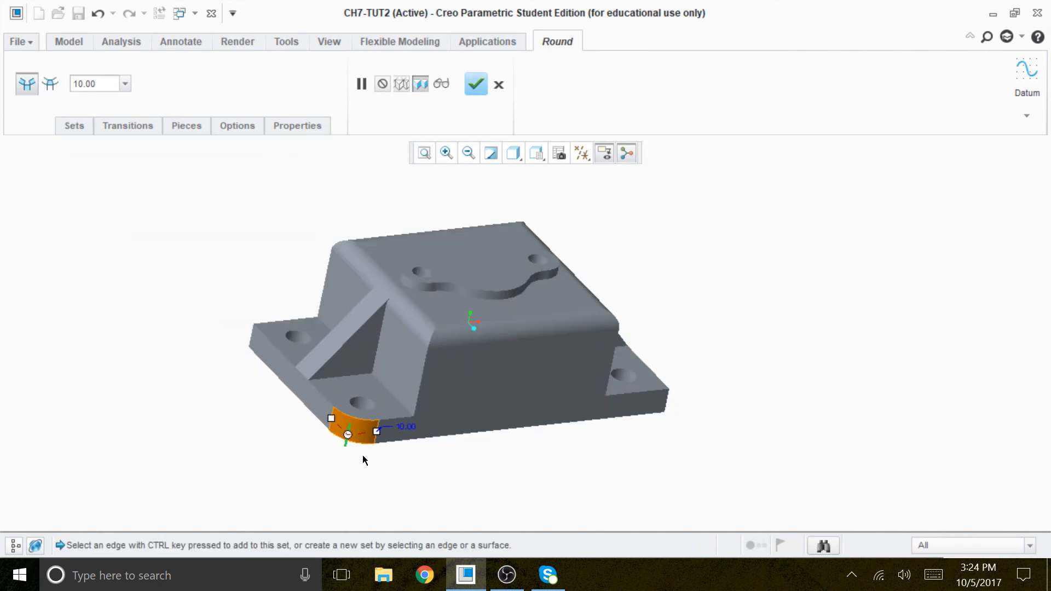
Step: Add two more vertical corner edges of the base plate to the radius 10 round
{"action": "middle_click_drag", "start_coordinate": [243, 447], "coordinate": [339, 490]}
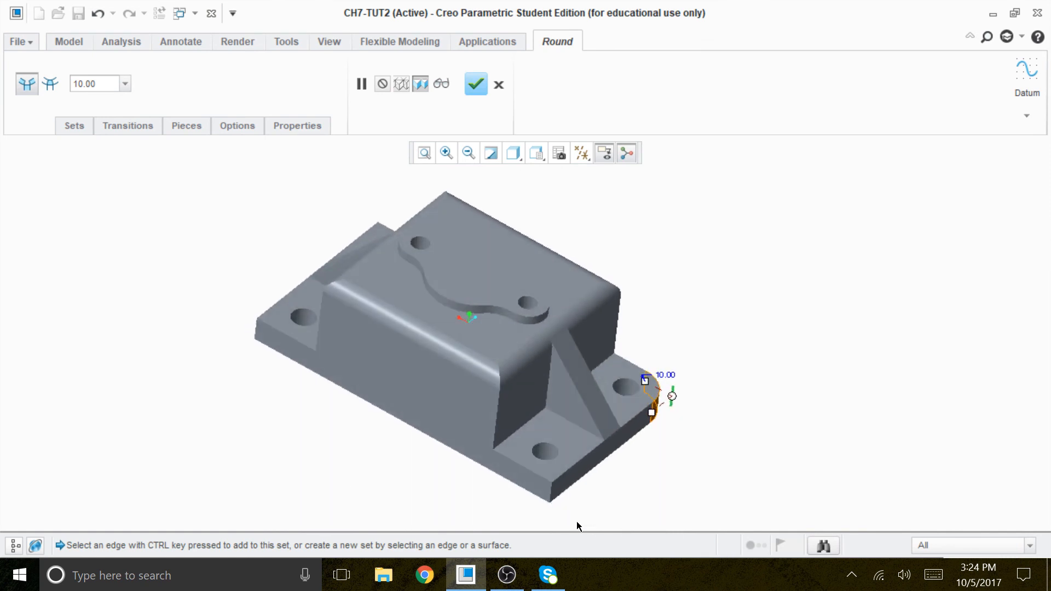
{"action": "scroll", "coordinate": [567, 520], "scroll_direction": "down", "scroll_amount": 5}
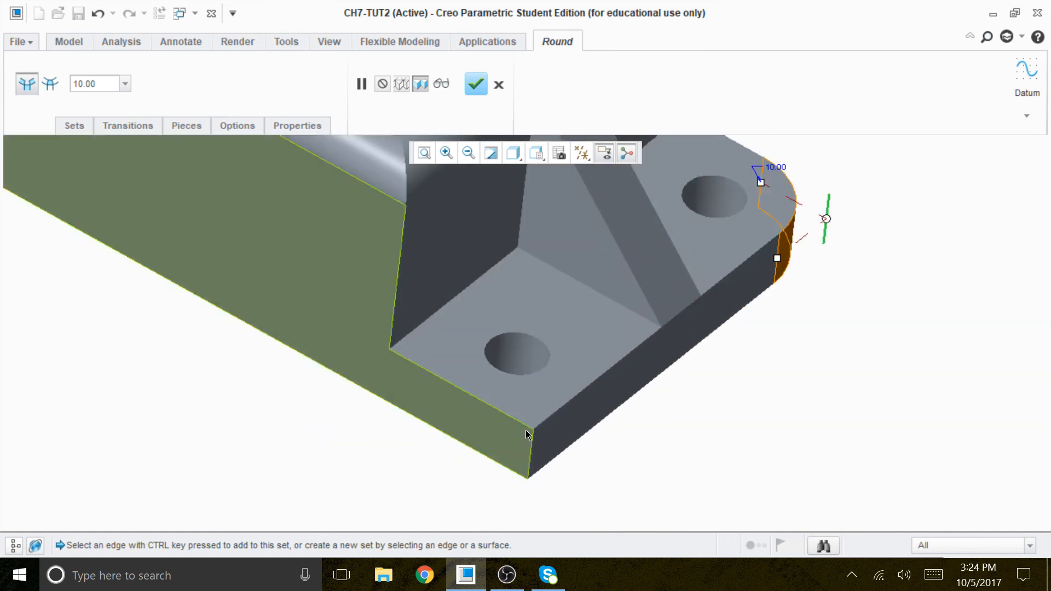
{"action": "left_click", "coordinate": [531, 466], "text": "ctrl"}
{"action": "scroll", "coordinate": [608, 445], "scroll_direction": "up", "scroll_amount": 4}
{"action": "middle_click_drag", "start_coordinate": [349, 470], "coordinate": [386, 445]}
{"action": "scroll", "coordinate": [446, 432], "scroll_direction": "down", "scroll_amount": 4}
{"action": "scroll", "coordinate": [448, 433], "scroll_direction": "down", "scroll_amount": 3}
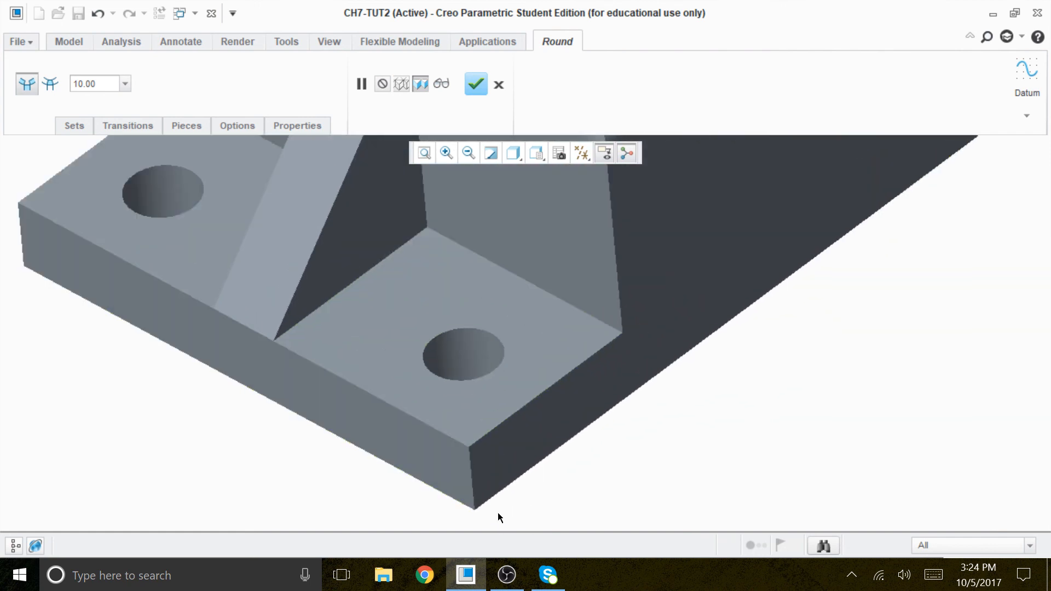
{"action": "left_click", "coordinate": [475, 481]}
Step: Add the base plate's last vertical corner edge to the round and complete the feature
{"action": "scroll", "coordinate": [337, 469], "scroll_direction": "up", "scroll_amount": 4}
{"action": "middle_click_drag", "start_coordinate": [337, 469], "coordinate": [392, 487]}
{"action": "scroll", "coordinate": [618, 491], "scroll_direction": "down", "scroll_amount": 4}
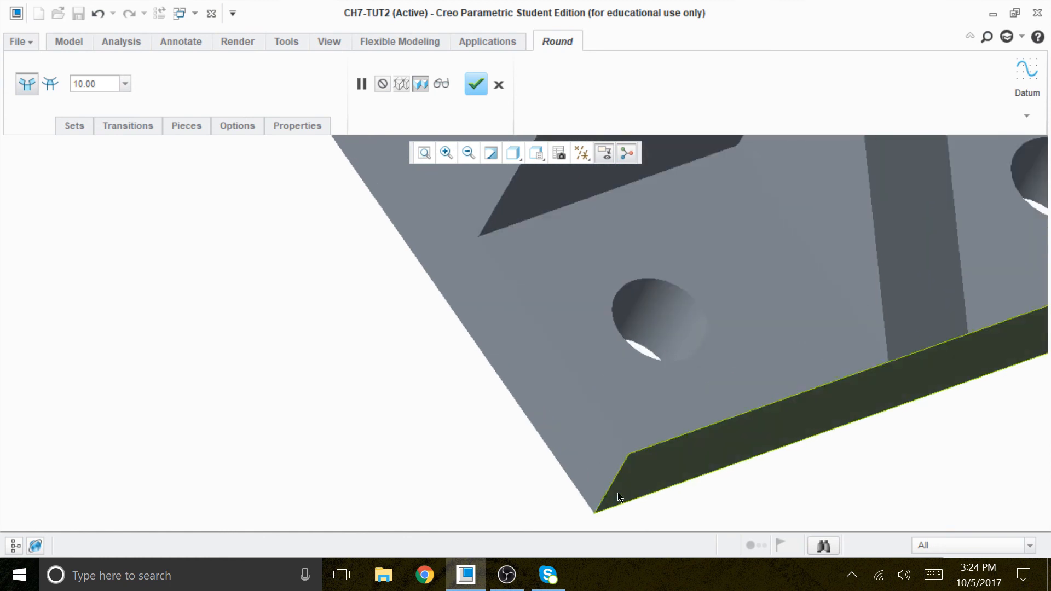
{"action": "left_click", "coordinate": [619, 473]}
{"action": "scroll", "coordinate": [623, 523], "scroll_direction": "up", "scroll_amount": 5}
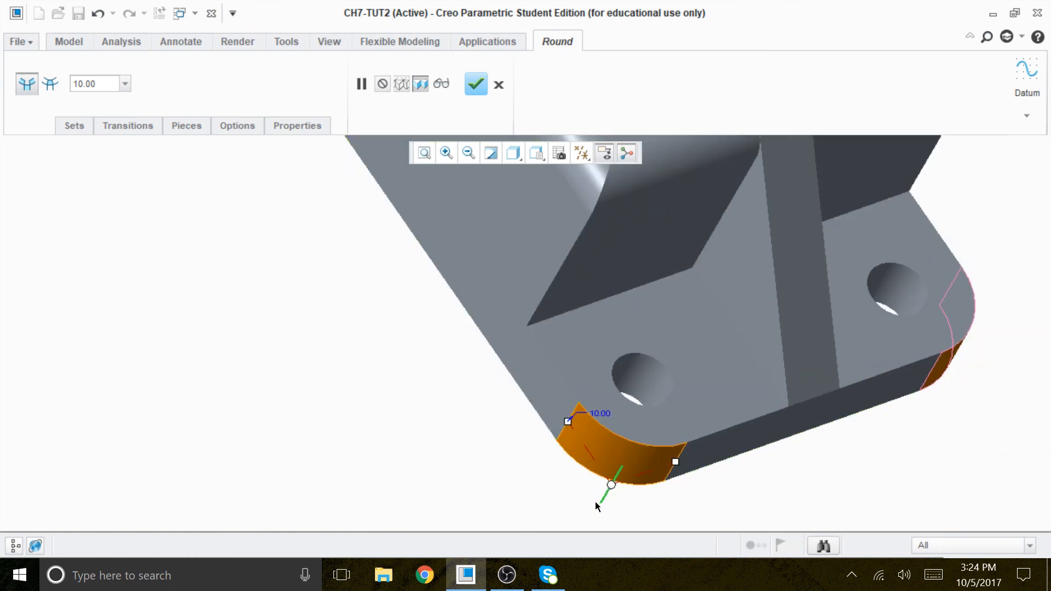
{"action": "middle_click_drag", "start_coordinate": [883, 323], "coordinate": [762, 330]}
{"action": "left_click", "coordinate": [476, 83]}
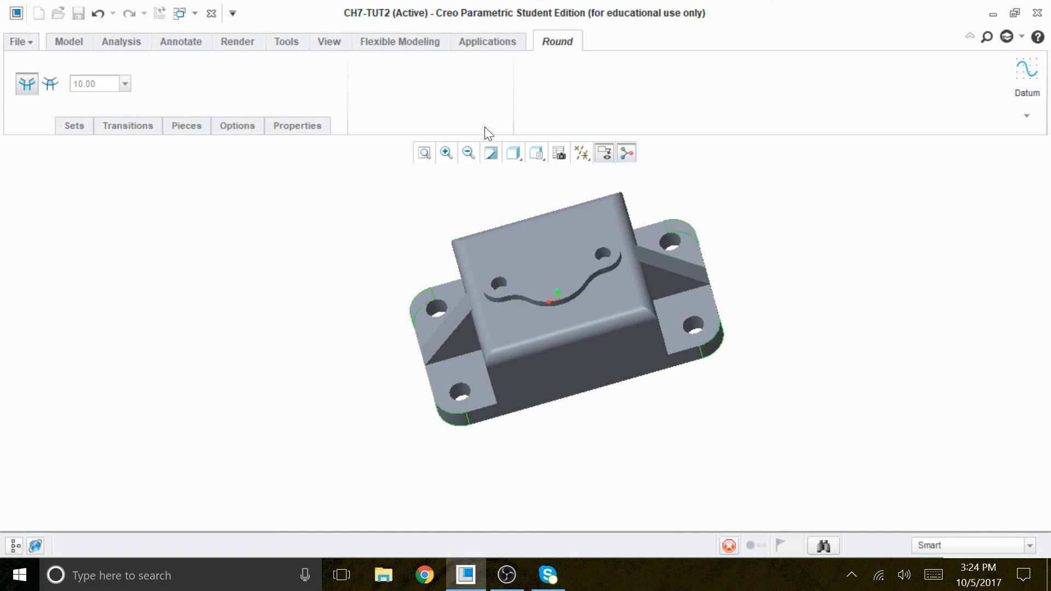
Step: Apply the dark red appearance to the top face of the lobed pad
{"action": "scroll", "coordinate": [638, 383], "scroll_direction": "down", "scroll_amount": 3}
{"action": "middle_click_drag", "start_coordinate": [639, 459], "coordinate": [603, 374]}
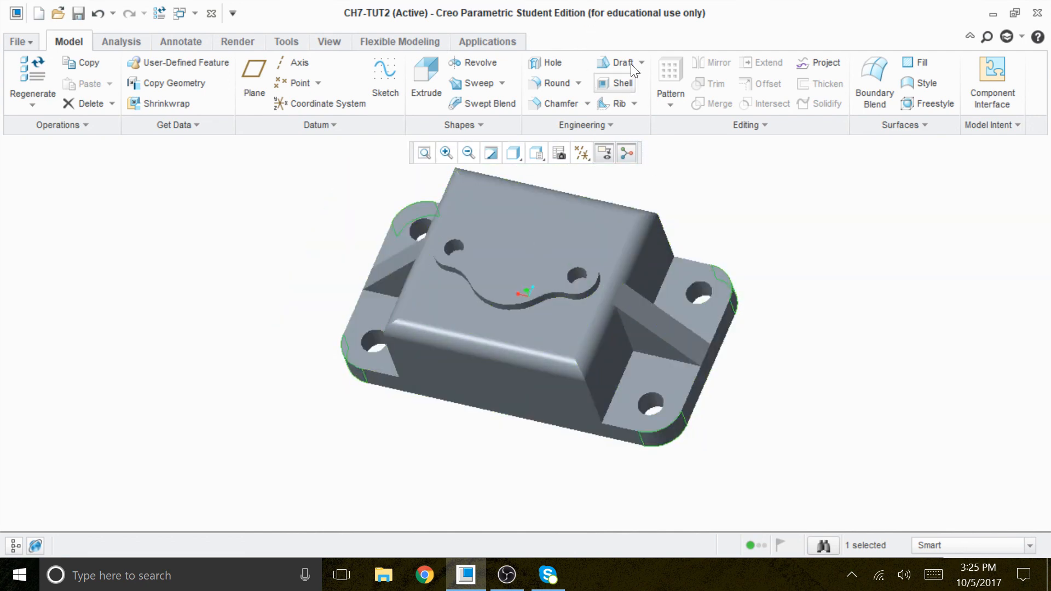
{"action": "left_click", "coordinate": [241, 41]}
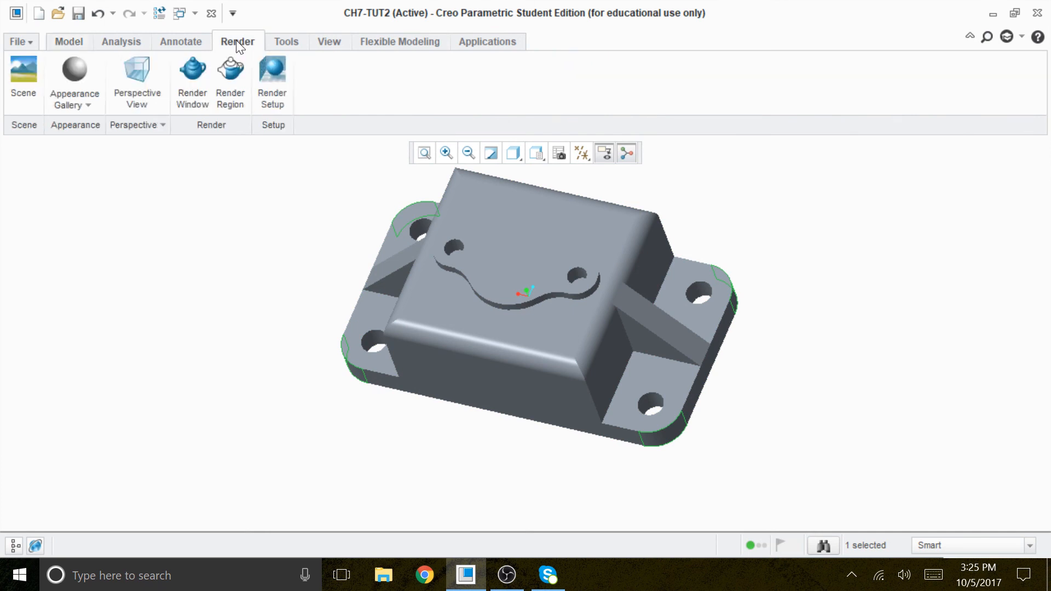
{"action": "left_click", "coordinate": [90, 105]}
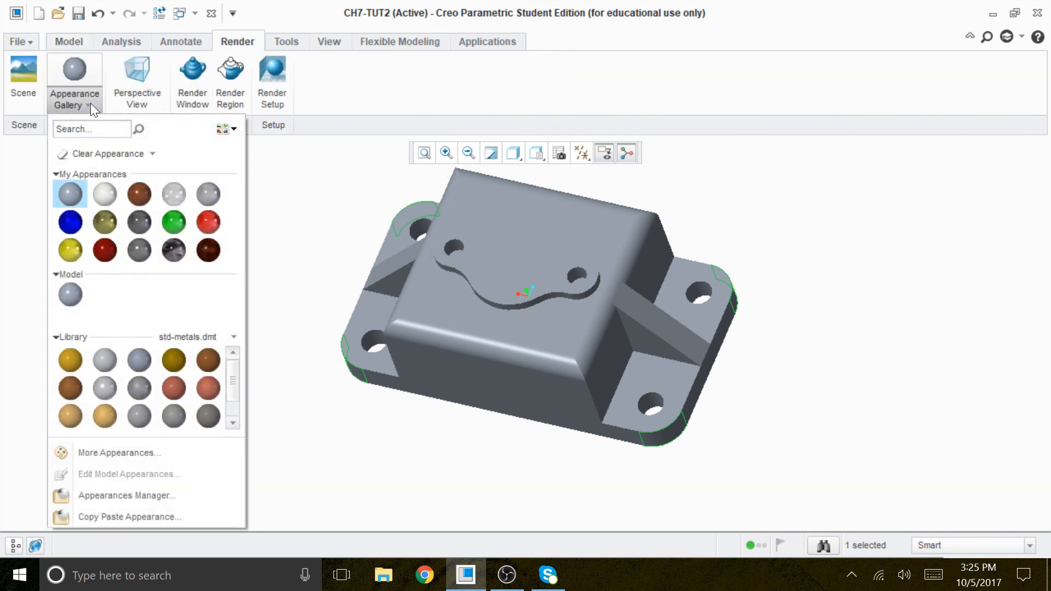
{"action": "left_click", "coordinate": [105, 251]}
{"action": "left_click", "coordinate": [81, 71]}
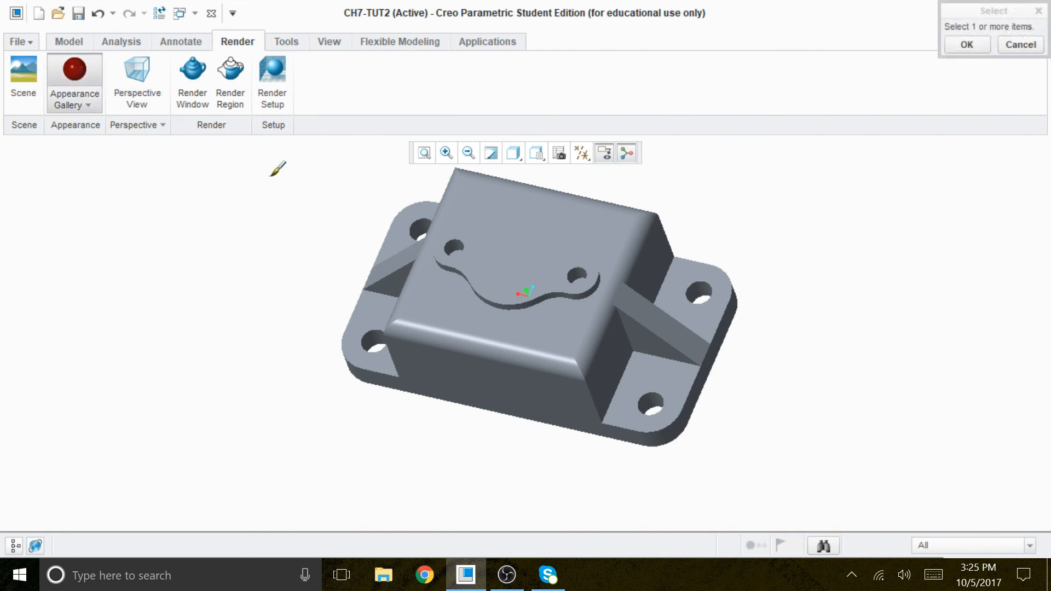
{"action": "left_click", "coordinate": [550, 268]}
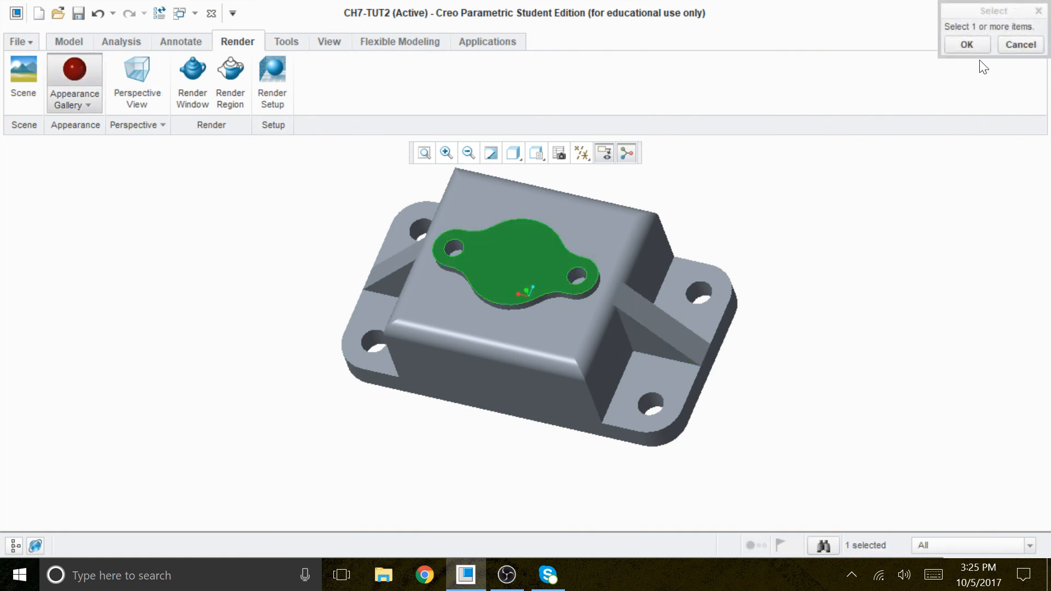
{"action": "left_click", "coordinate": [967, 45]}
{"action": "scroll", "coordinate": [410, 489], "scroll_direction": "down", "scroll_amount": 2}
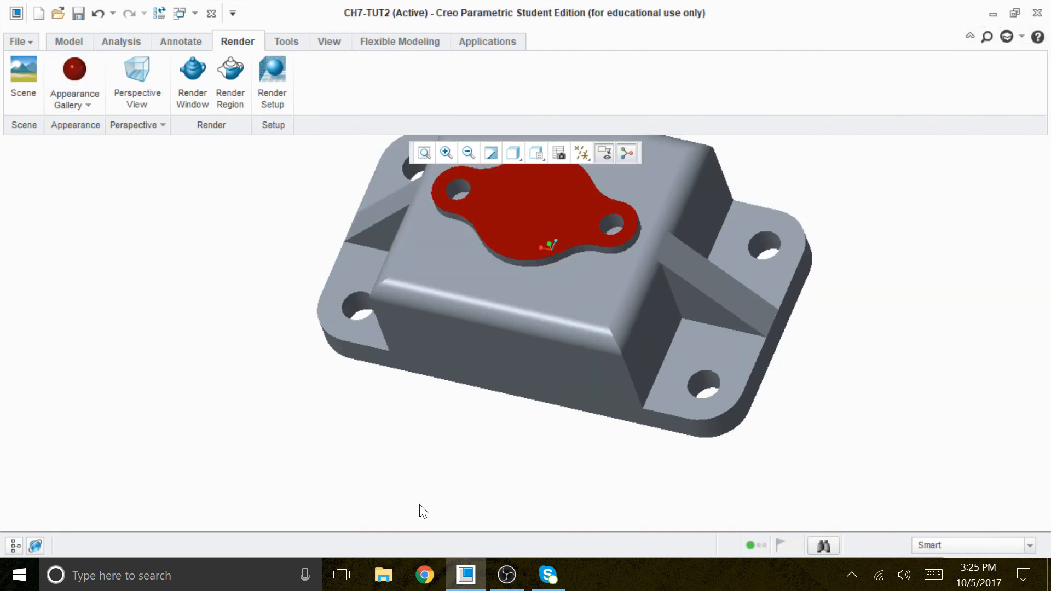
Step: Apply the blue appearance to the body's long front side face
{"action": "left_click", "coordinate": [89, 104]}
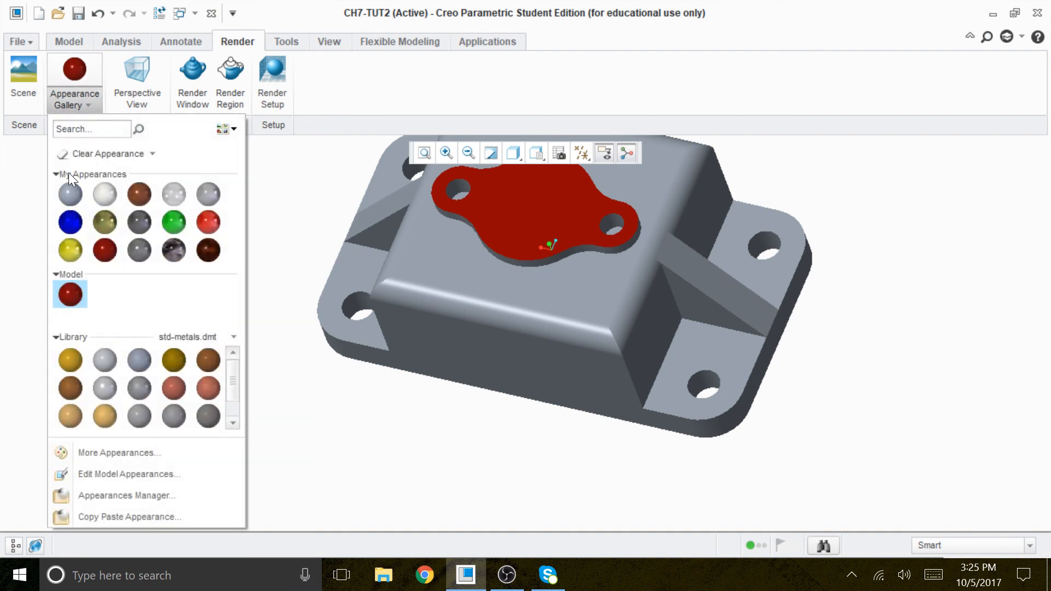
{"action": "left_click", "coordinate": [70, 223]}
{"action": "left_click", "coordinate": [474, 339]}
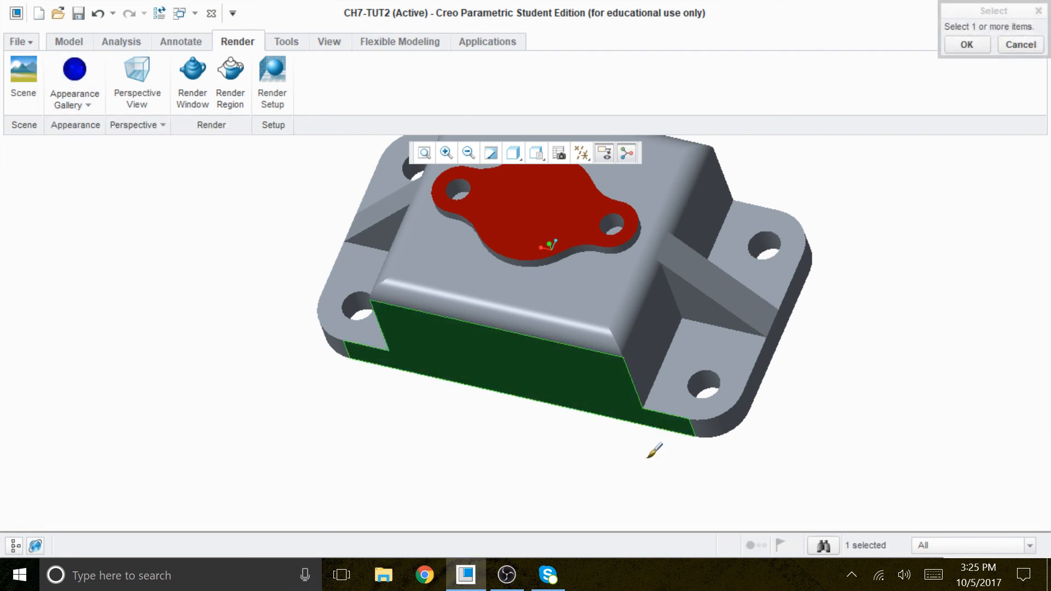
{"action": "middle_click_drag", "start_coordinate": [649, 454], "coordinate": [674, 427]}
{"action": "left_click", "coordinate": [967, 44]}
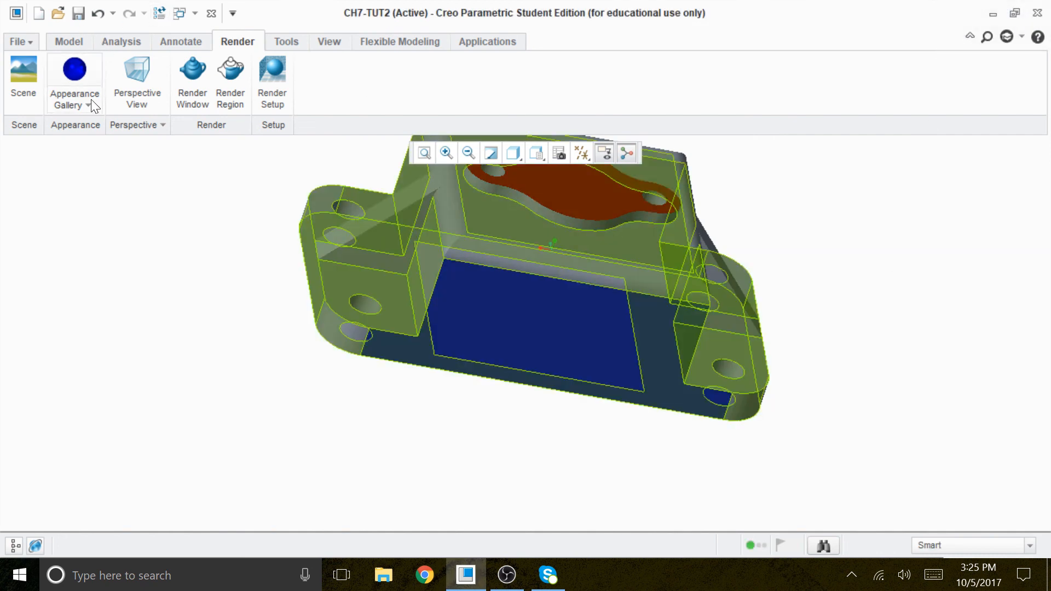
Step: Apply the green appearance to the base plate's top faces around the mounting holes at both ends
{"action": "left_click", "coordinate": [88, 105]}
{"action": "left_click", "coordinate": [173, 225]}
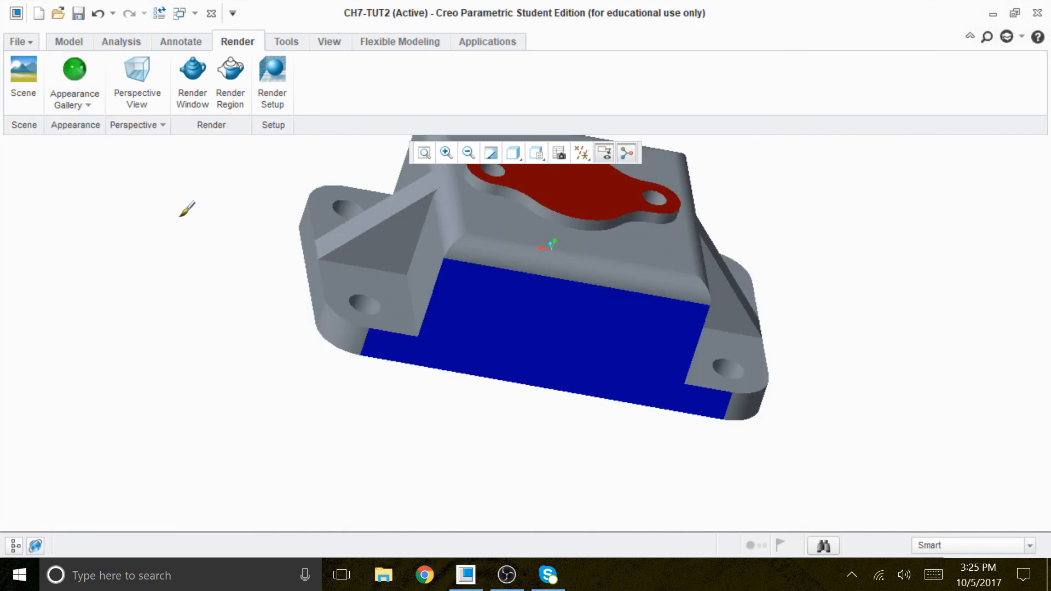
{"action": "left_click", "coordinate": [410, 292]}
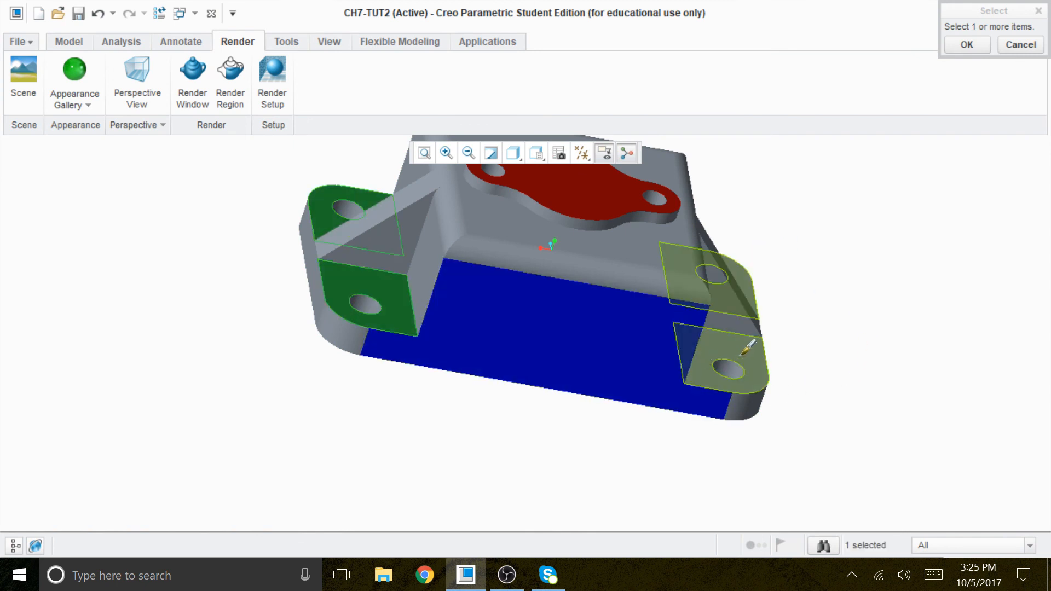
{"action": "left_click", "coordinate": [765, 330], "text": "ctrl"}
{"action": "left_click", "coordinate": [966, 45]}
{"action": "middle_click_drag", "start_coordinate": [858, 383], "coordinate": [894, 463]}
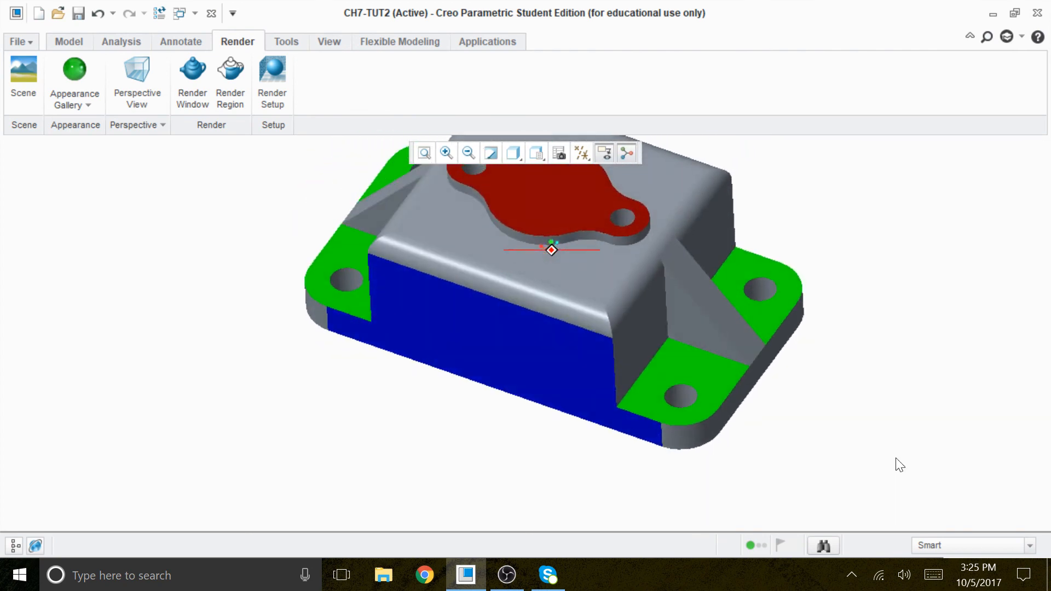
Step: Choose the yellow appearance and select the sloped face and both triangular side faces of one rib
{"action": "left_click", "coordinate": [96, 99]}
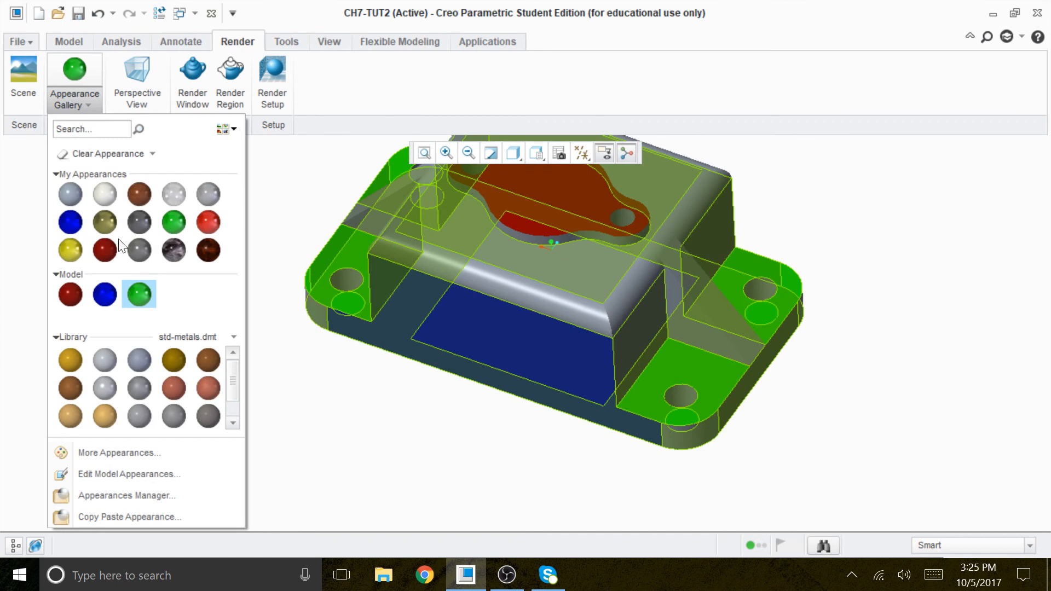
{"action": "left_click", "coordinate": [71, 250]}
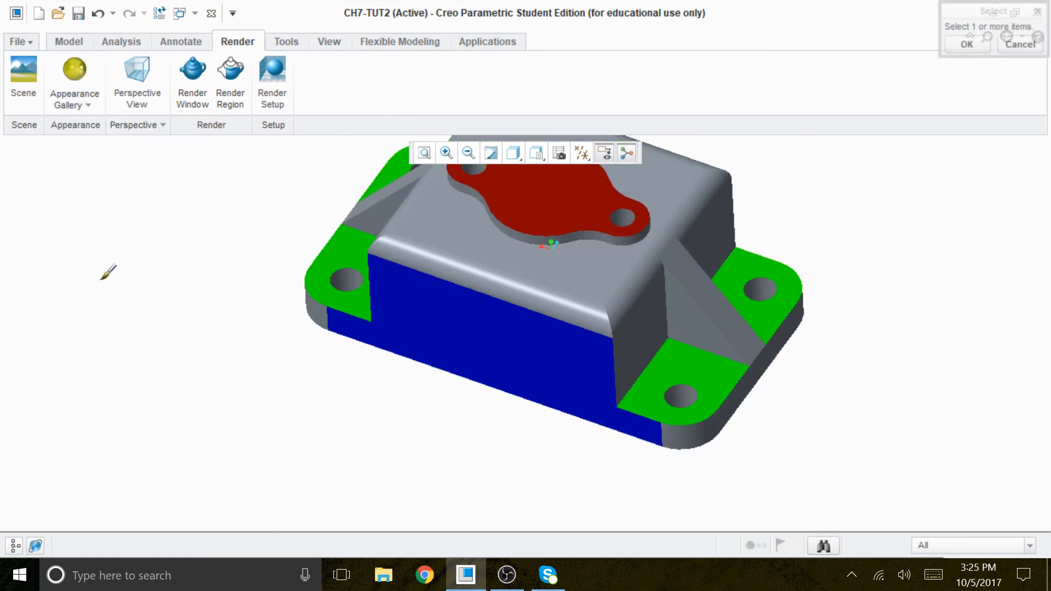
{"action": "scroll", "coordinate": [649, 328], "scroll_direction": "up", "scroll_amount": 5}
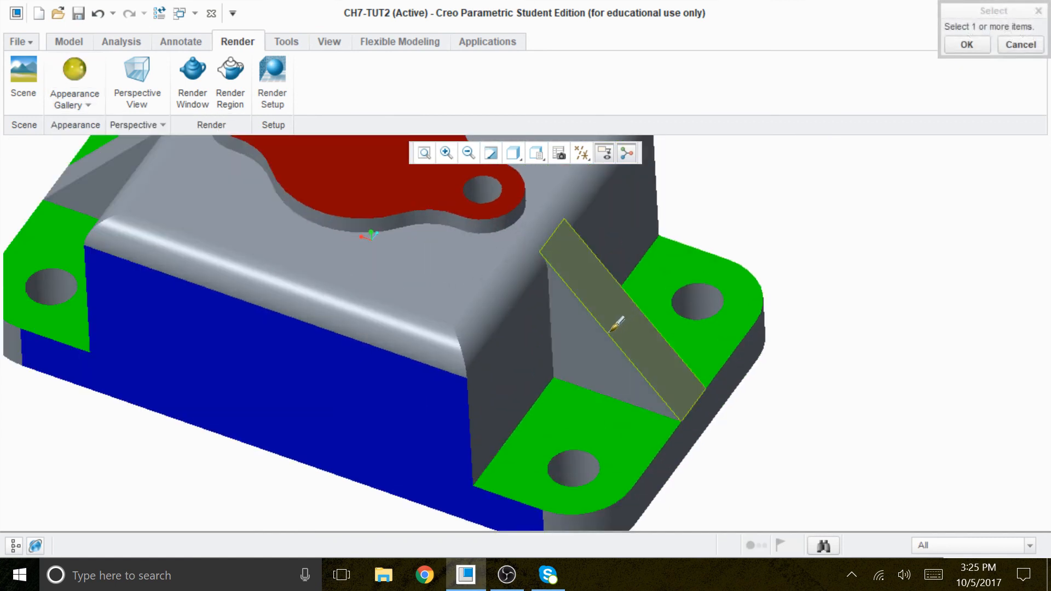
{"action": "left_click", "coordinate": [623, 334]}
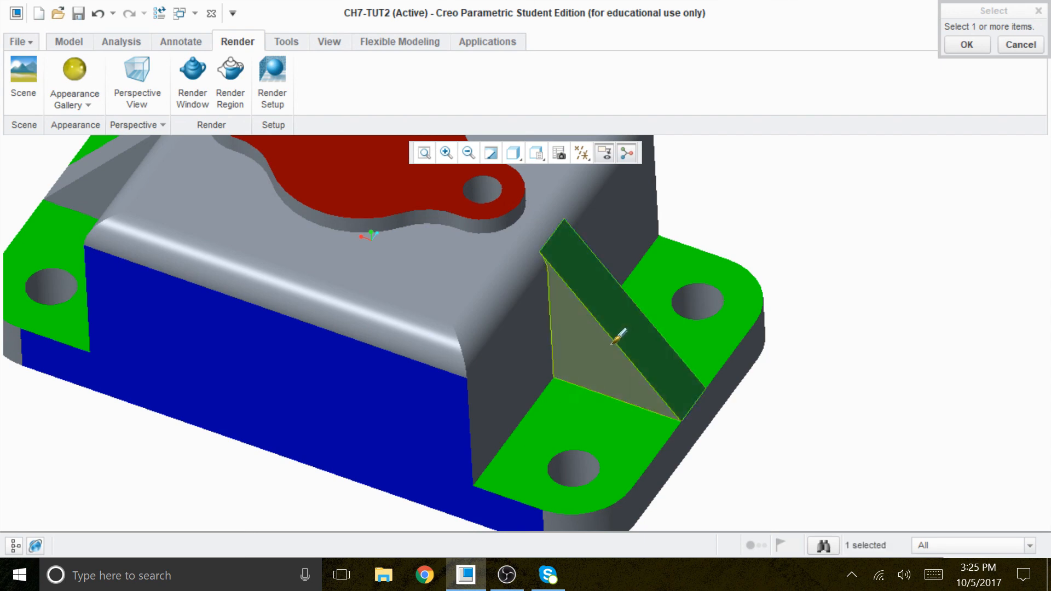
{"action": "left_click", "coordinate": [613, 339], "text": "ctrl"}
{"action": "middle_click_drag", "start_coordinate": [821, 375], "coordinate": [762, 411]}
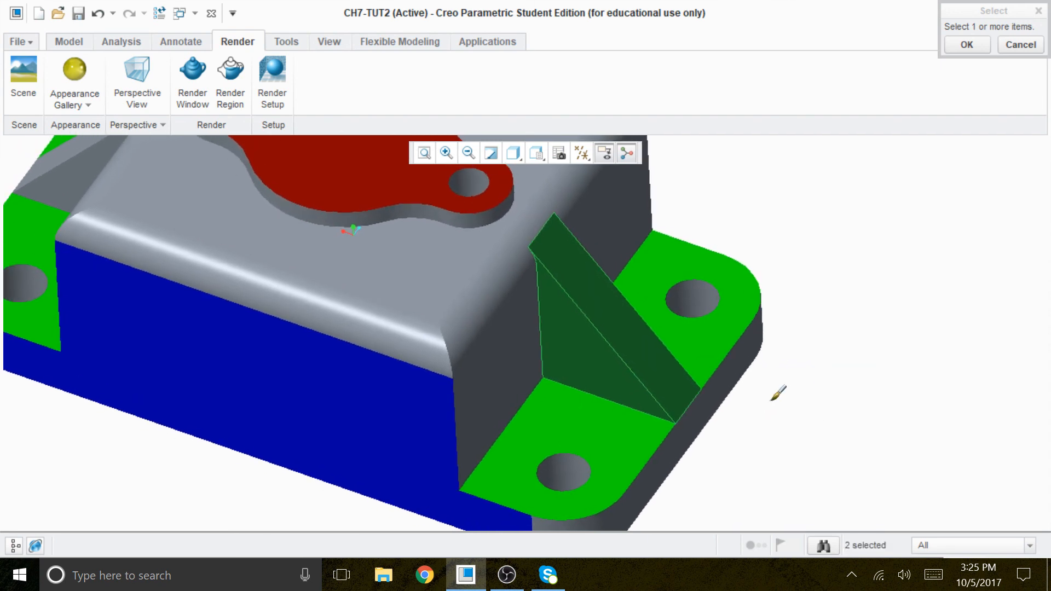
{"action": "middle_click_drag", "start_coordinate": [793, 363], "coordinate": [727, 408]}
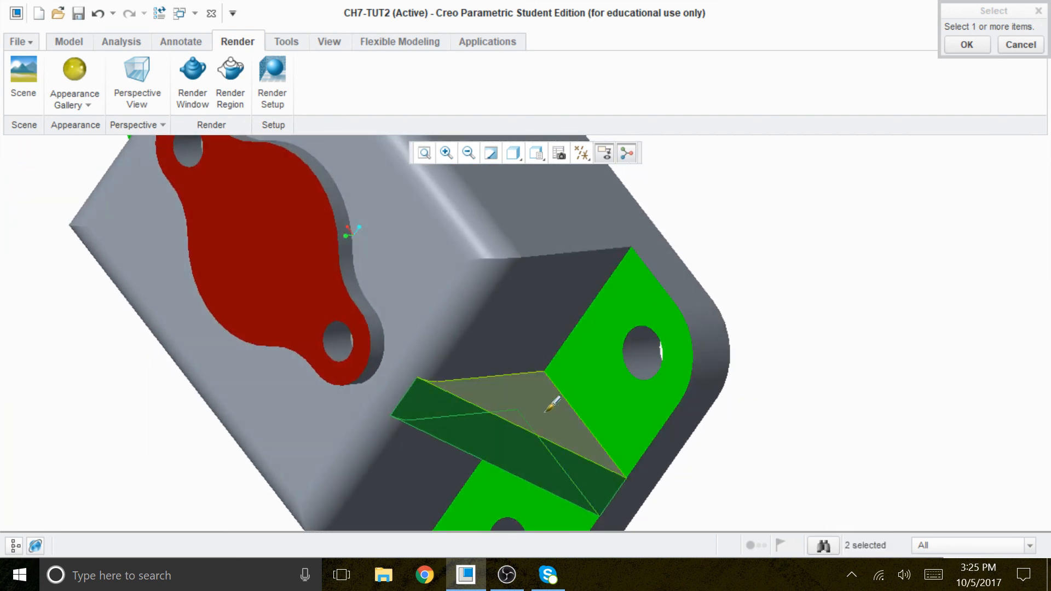
{"action": "left_click", "coordinate": [561, 402], "text": "ctrl"}
Step: Add the three faces of the opposite rib to the selection and apply the yellow appearance
{"action": "scroll", "coordinate": [833, 404], "scroll_direction": "down", "scroll_amount": 3}
{"action": "mouse_move", "coordinate": [677, 401]}
{"action": "middle_mouse_down"}
{"action": "mouse_move", "coordinate": [684, 392]}
{"action": "mouse_move", "coordinate": [662, 427]}
{"action": "mouse_move", "coordinate": [638, 390]}
{"action": "middle_mouse_up"}
{"action": "left_click", "coordinate": [541, 363], "text": "ctrl"}
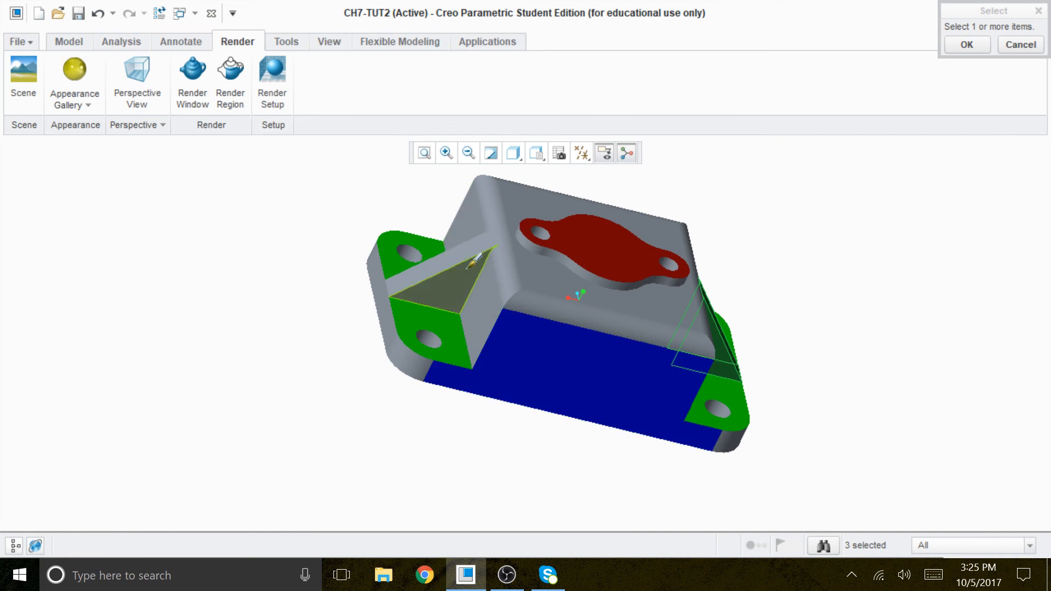
{"action": "left_click", "coordinate": [471, 286], "text": "ctrl"}
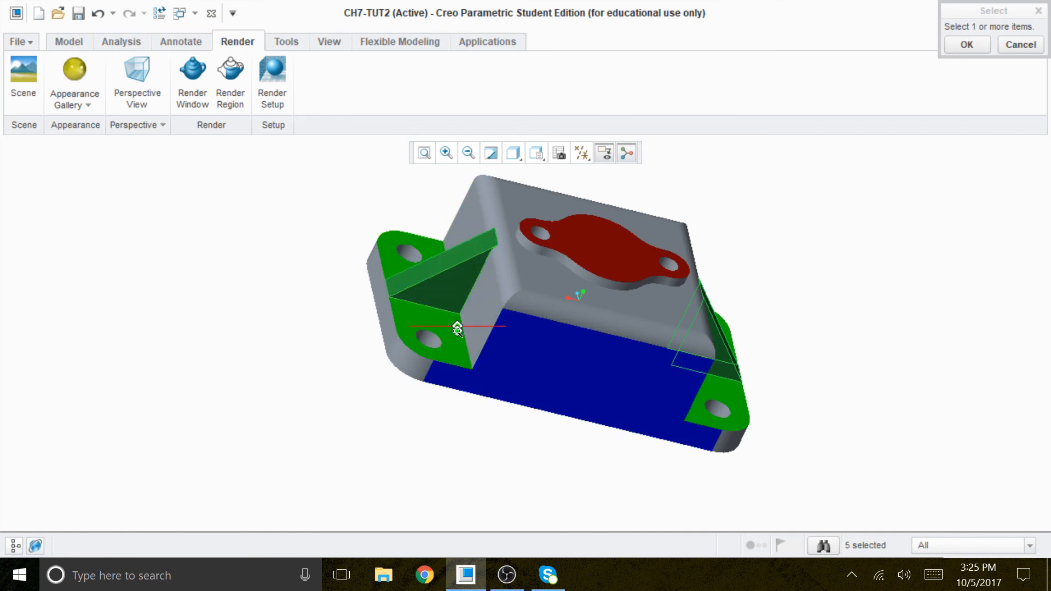
{"action": "mouse_move", "coordinate": [395, 323]}
{"action": "middle_mouse_down"}
{"action": "mouse_move", "coordinate": [347, 321]}
{"action": "mouse_move", "coordinate": [382, 326]}
{"action": "middle_mouse_up"}
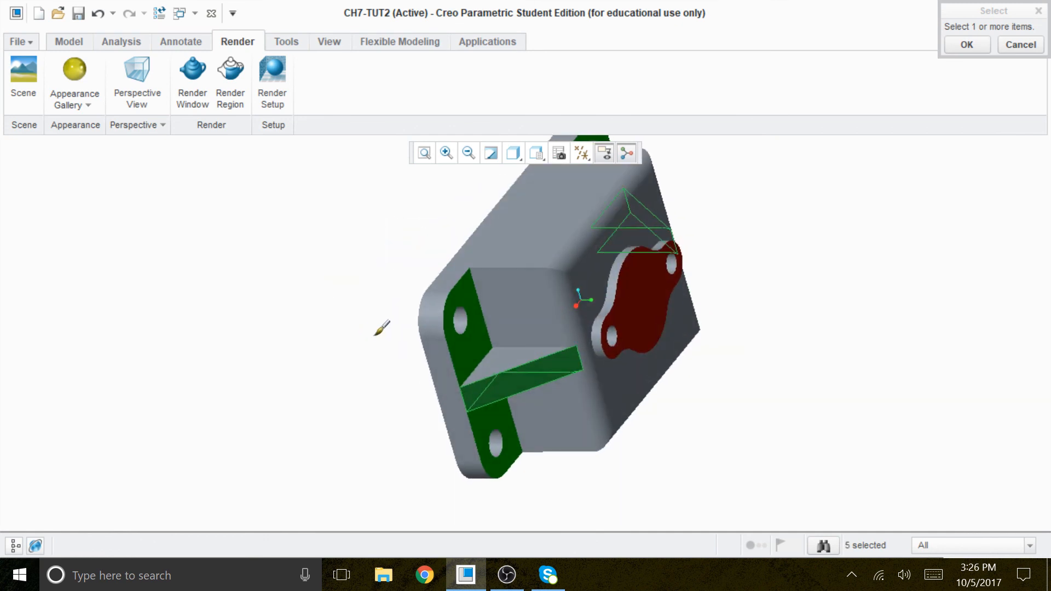
{"action": "left_click", "coordinate": [501, 362], "text": "ctrl"}
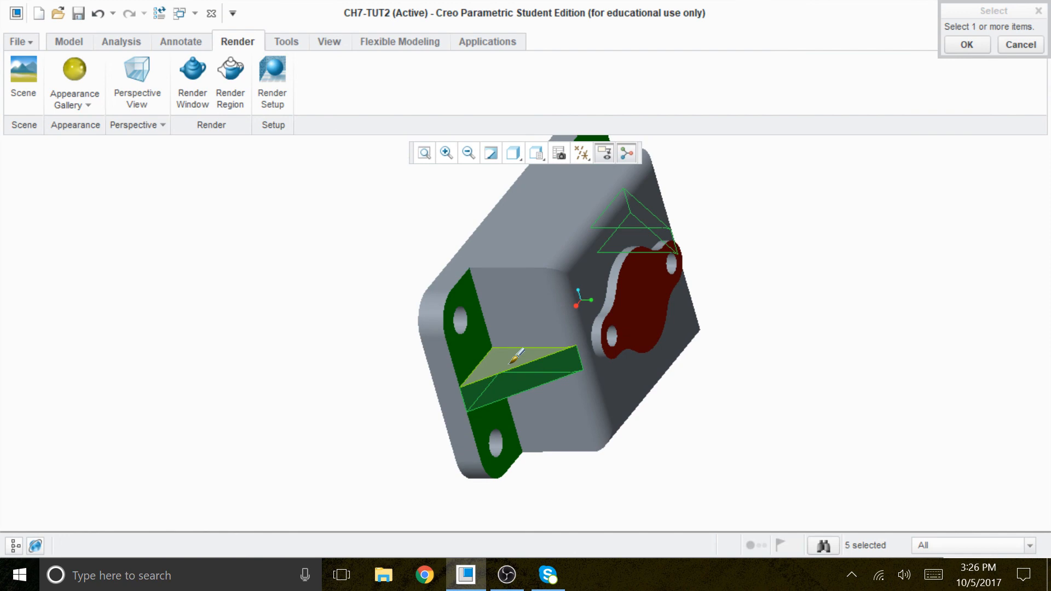
{"action": "left_click", "coordinate": [966, 45]}
{"action": "middle_click_drag", "start_coordinate": [821, 300], "coordinate": [734, 246]}
{"action": "scroll", "coordinate": [697, 333], "scroll_direction": "down", "scroll_amount": 2}
{"action": "scroll", "coordinate": [633, 356], "scroll_direction": "up", "scroll_amount": 2}
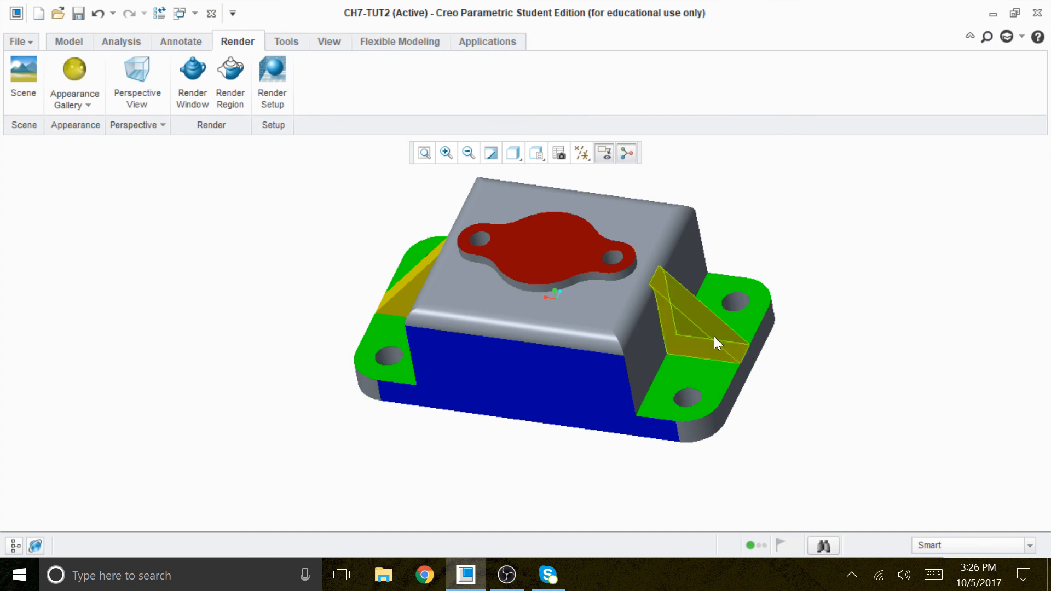
{"action": "mouse_move", "coordinate": [833, 392]}
{"action": "middle_mouse_down"}
{"action": "mouse_move", "coordinate": [764, 255]}
{"action": "mouse_move", "coordinate": [755, 270]}
{"action": "mouse_move", "coordinate": [770, 383]}
{"action": "mouse_move", "coordinate": [791, 389]}
{"action": "middle_mouse_up"}
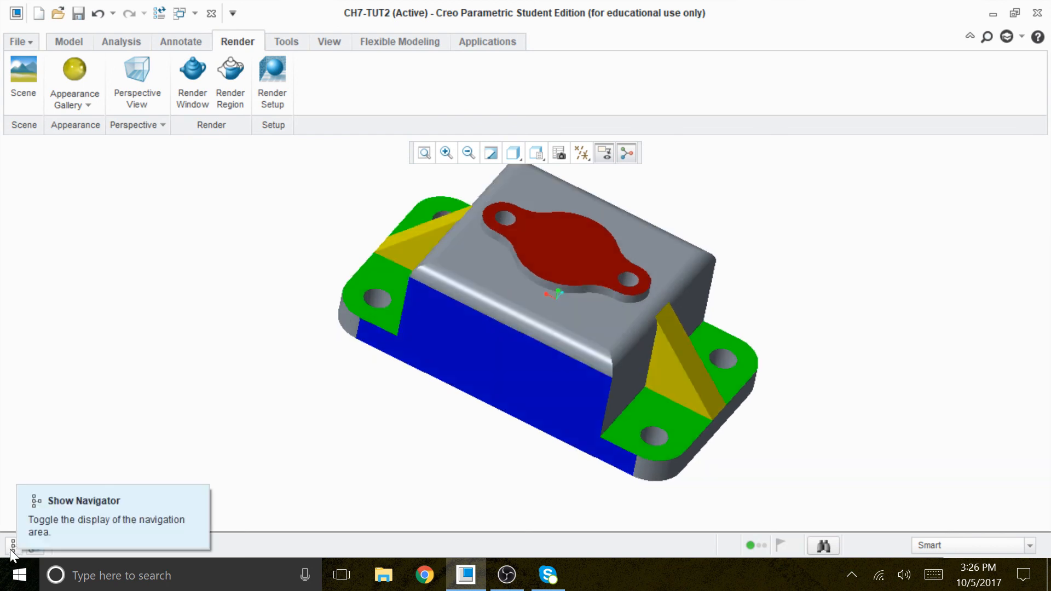
Step: Show the model tree and inspect the Mirror 1 feature and one of the pad's holes
{"action": "left_click", "coordinate": [13, 545]}
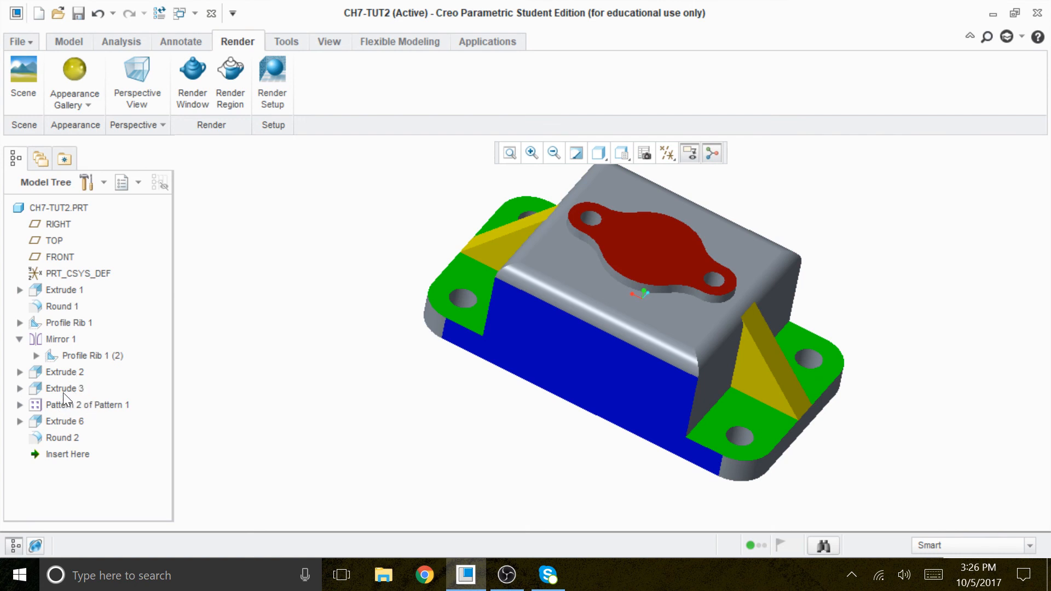
{"action": "left_click", "coordinate": [59, 344]}
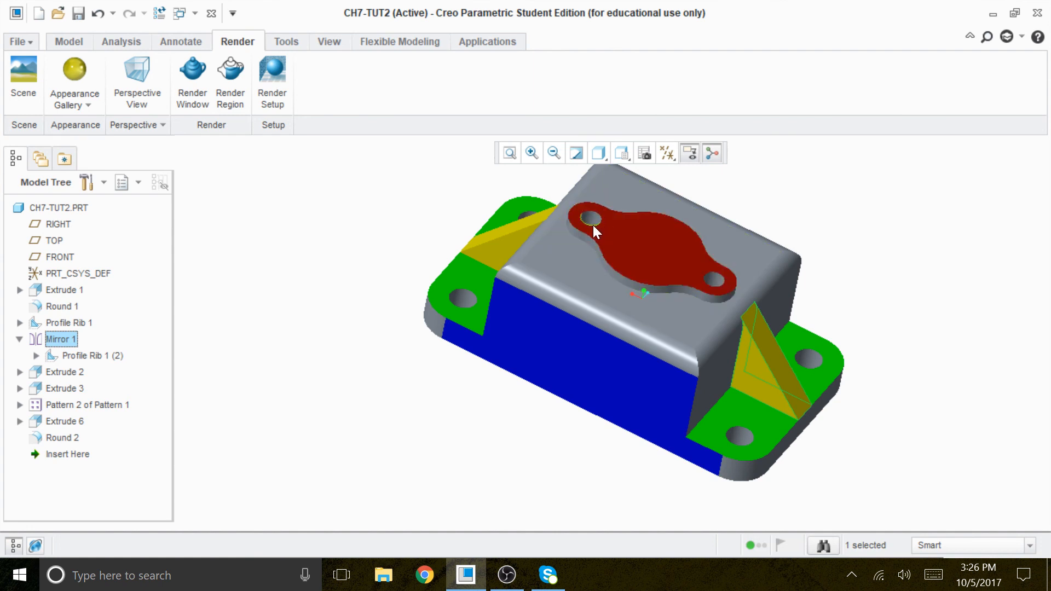
{"action": "left_click", "coordinate": [592, 225]}
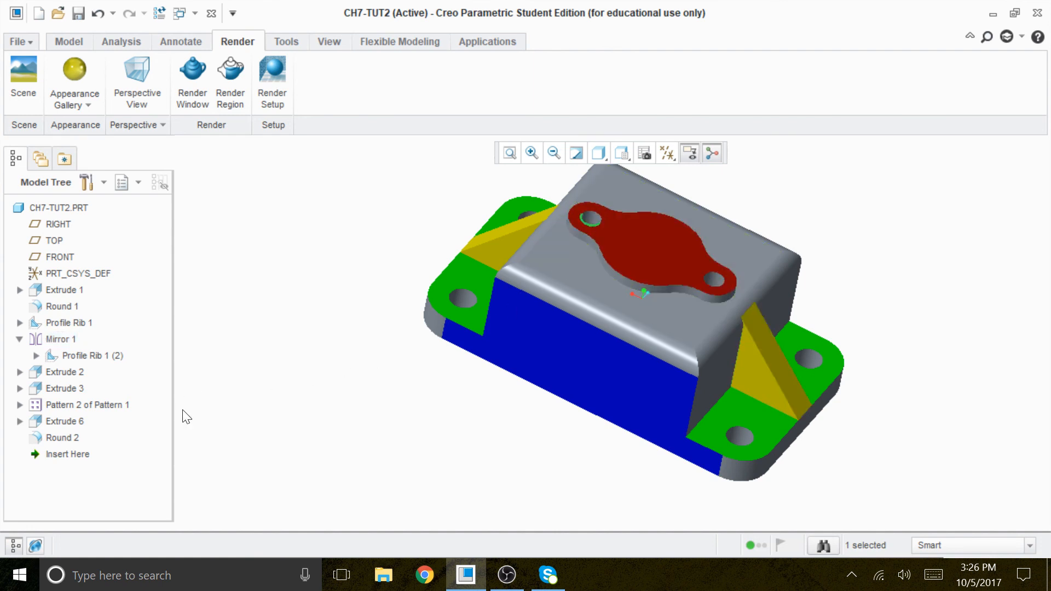
{"action": "left_click", "coordinate": [215, 400]}
{"action": "scroll", "coordinate": [246, 323], "scroll_direction": "up", "scroll_amount": 3}
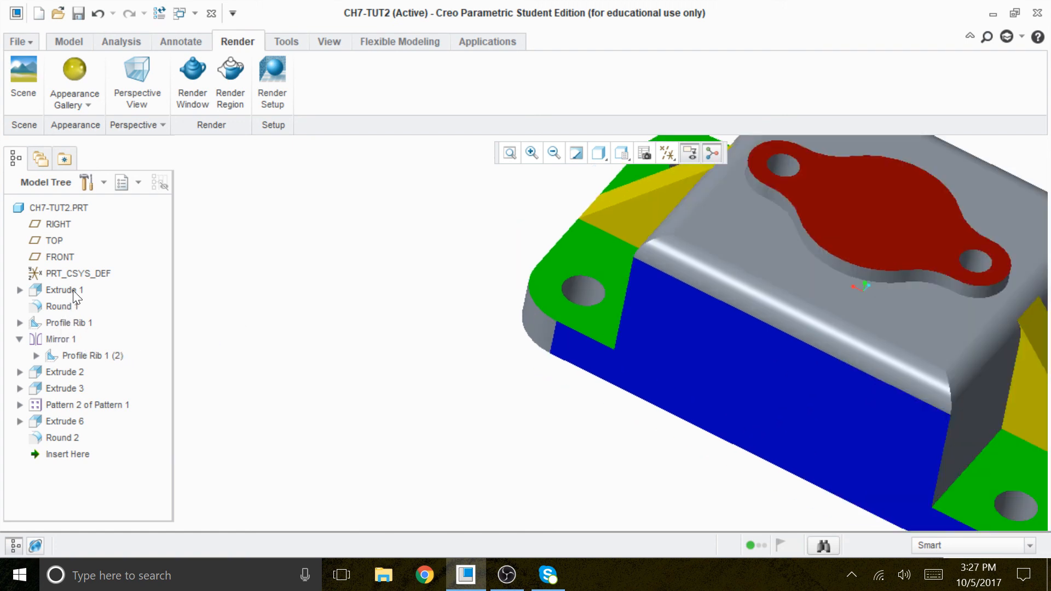
Step: Redefine Extrude 3 so that the two pad holes cut through all material into the bottom pocket
{"action": "left_click", "coordinate": [63, 374]}
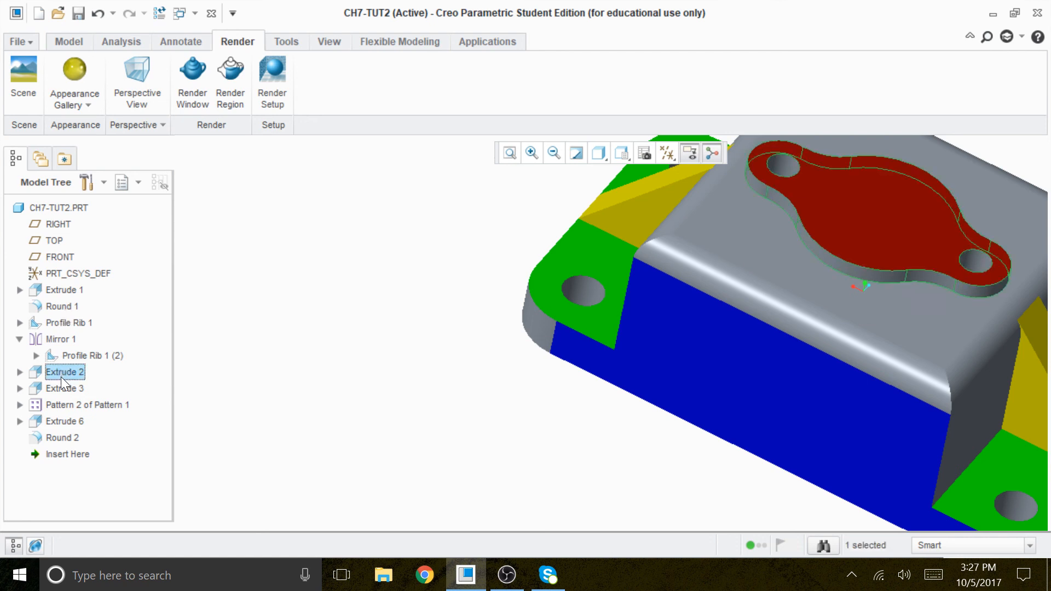
{"action": "left_click", "coordinate": [56, 388]}
{"action": "right_click", "coordinate": [57, 387]}
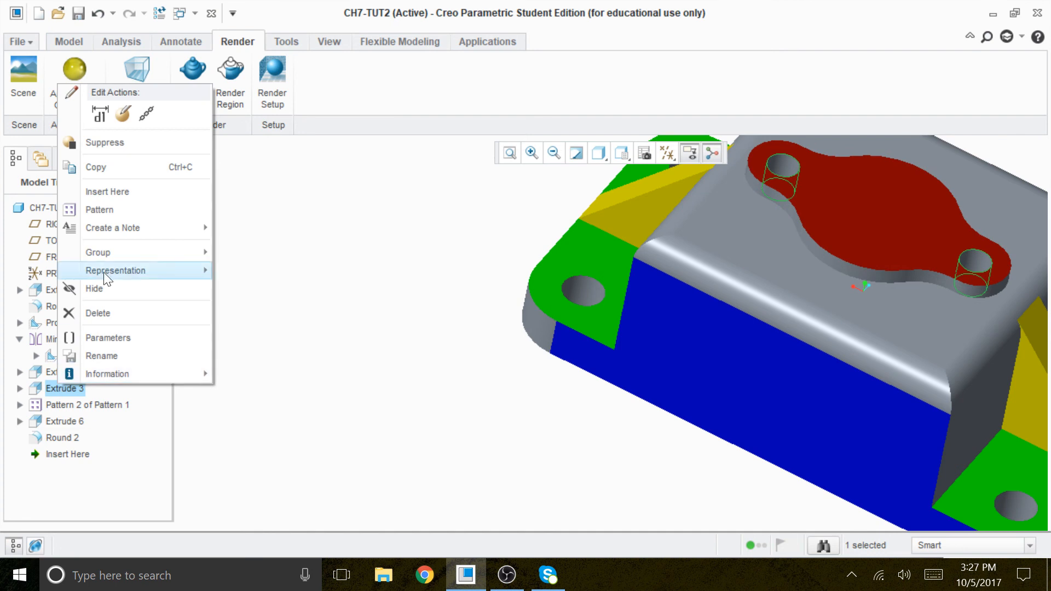
{"action": "left_click", "coordinate": [123, 114]}
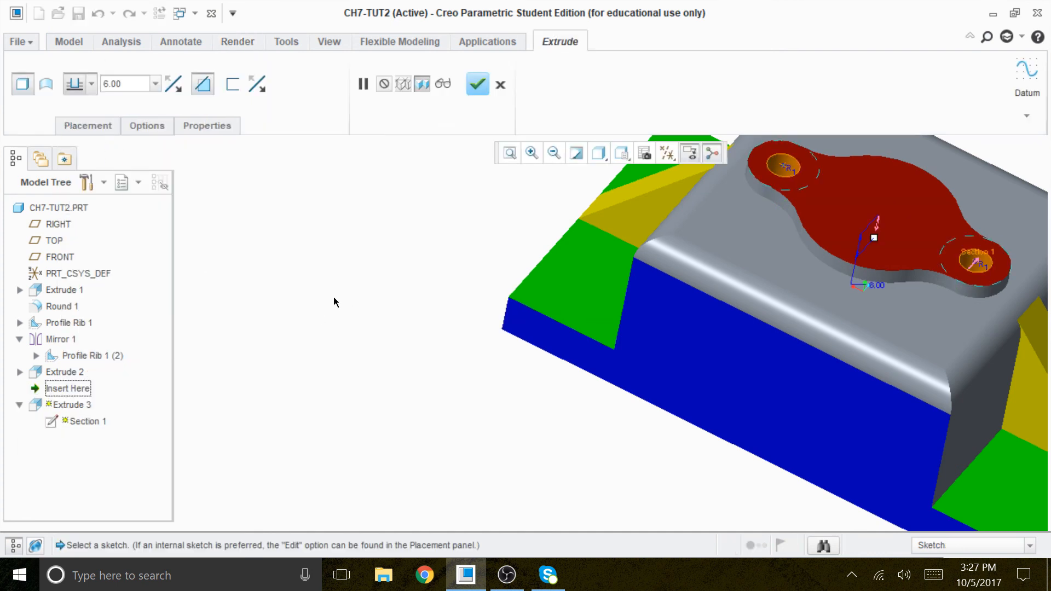
{"action": "scroll", "coordinate": [323, 263], "scroll_direction": "down", "scroll_amount": 2}
{"action": "left_click", "coordinate": [92, 83]}
{"action": "left_click", "coordinate": [75, 150]}
{"action": "left_click", "coordinate": [93, 85]}
{"action": "left_click", "coordinate": [74, 179]}
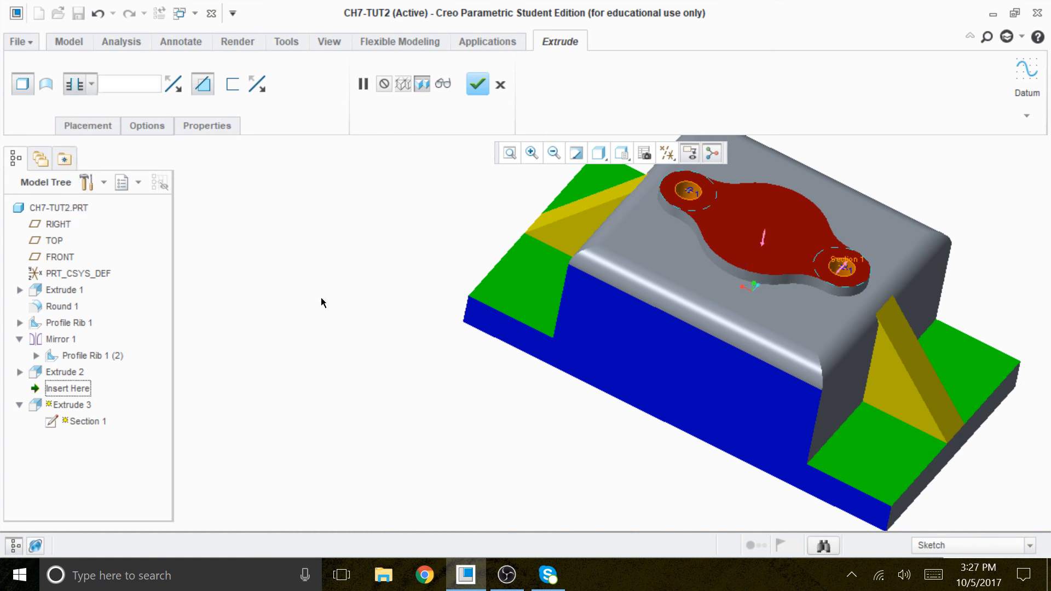
{"action": "scroll", "coordinate": [508, 296], "scroll_direction": "down", "scroll_amount": 2}
{"action": "middle_click_drag", "start_coordinate": [880, 389], "coordinate": [874, 246]}
{"action": "left_click", "coordinate": [476, 85]}
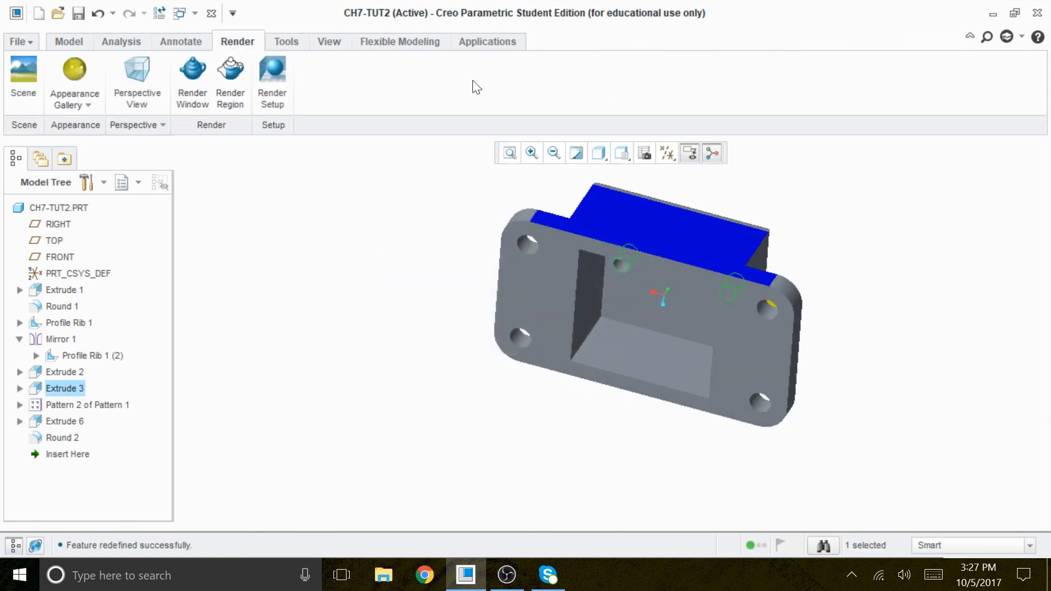
{"action": "middle_click_drag", "start_coordinate": [595, 436], "coordinate": [572, 480]}
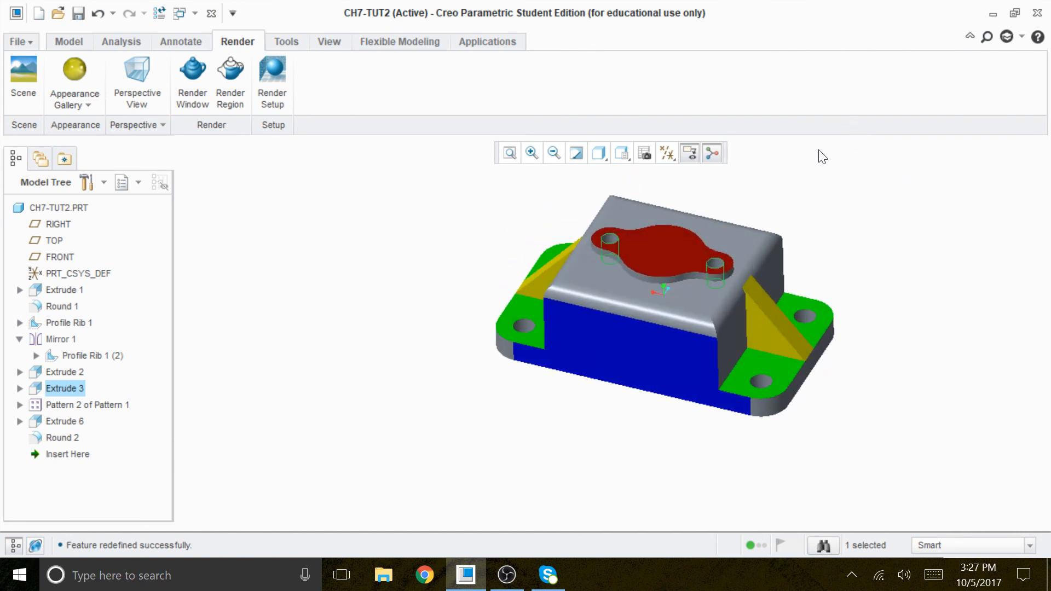
{"action": "left_click", "coordinate": [68, 41]}
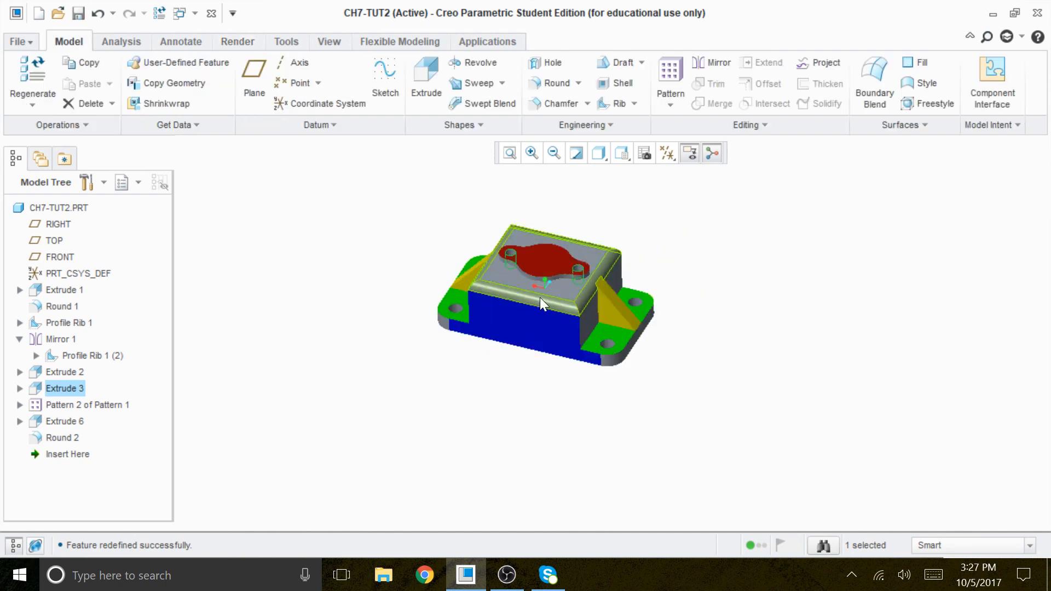
Step: Open the definition of Extrude 1, examine the base block's section and symmetric depth, and accept the feature
{"action": "scroll", "coordinate": [674, 365], "scroll_direction": "down", "scroll_amount": 4}
{"action": "scroll", "coordinate": [839, 426], "scroll_direction": "up", "scroll_amount": 4}
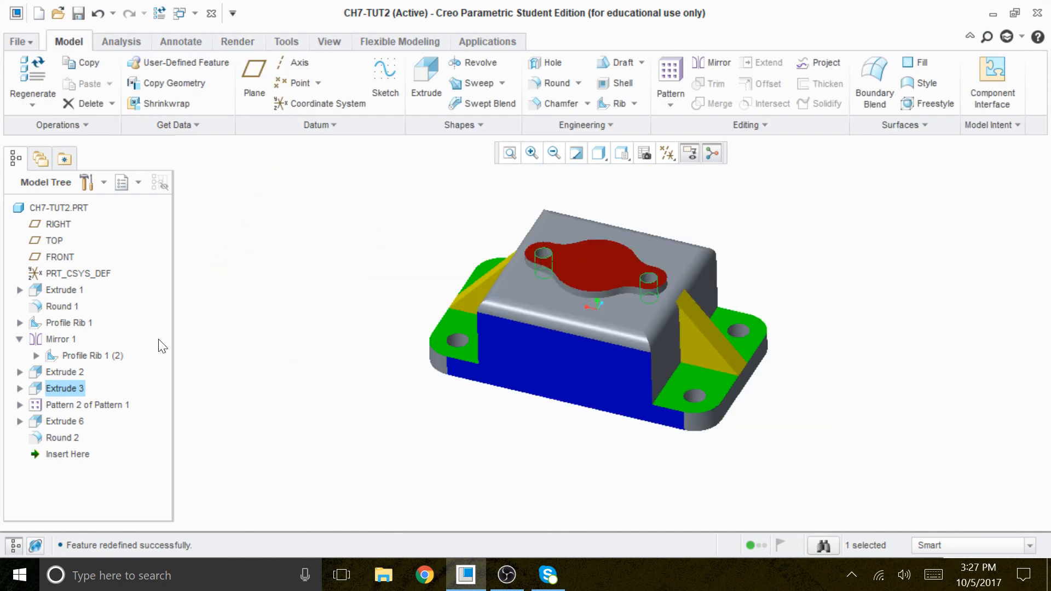
{"action": "mouse_move", "coordinate": [380, 368]}
{"action": "middle_mouse_down"}
{"action": "mouse_move", "coordinate": [396, 333]}
{"action": "mouse_move", "coordinate": [388, 366]}
{"action": "middle_mouse_up"}
{"action": "left_click", "coordinate": [72, 289]}
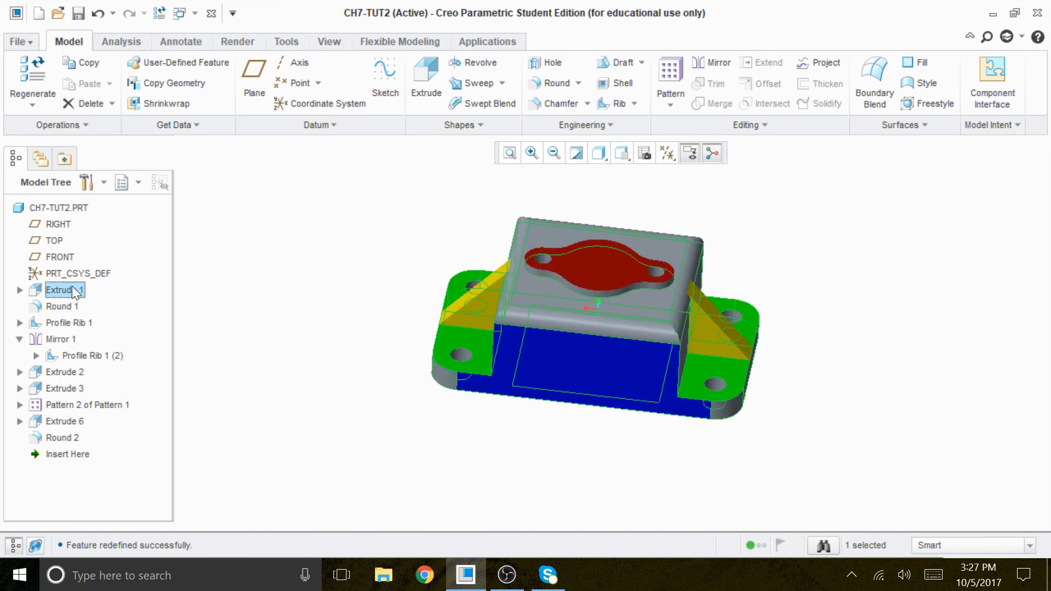
{"action": "right_click", "coordinate": [71, 286]}
{"action": "left_click", "coordinate": [139, 36]}
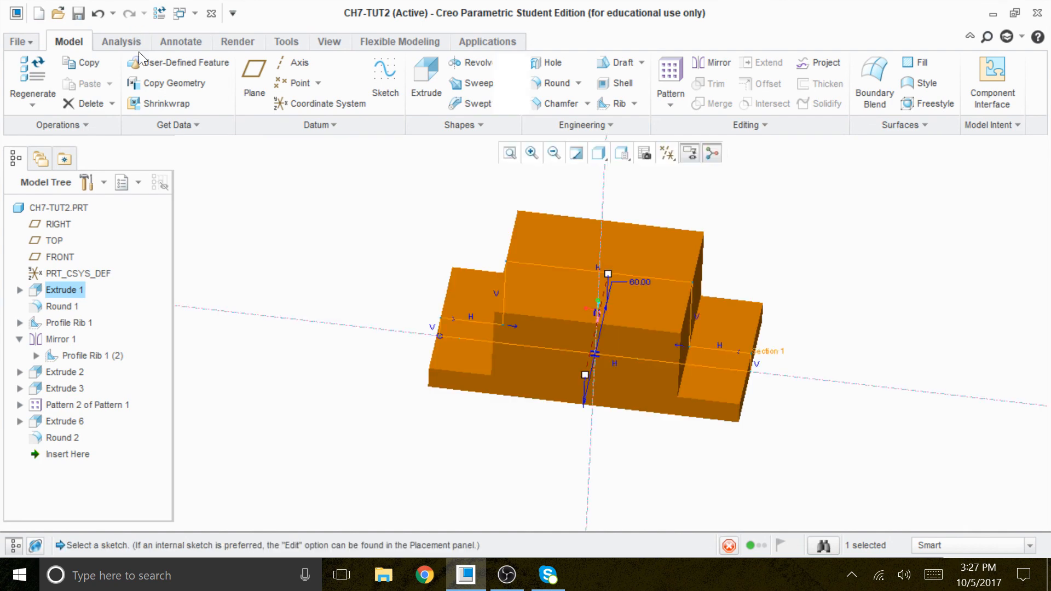
{"action": "middle_click_drag", "start_coordinate": [452, 253], "coordinate": [383, 252]}
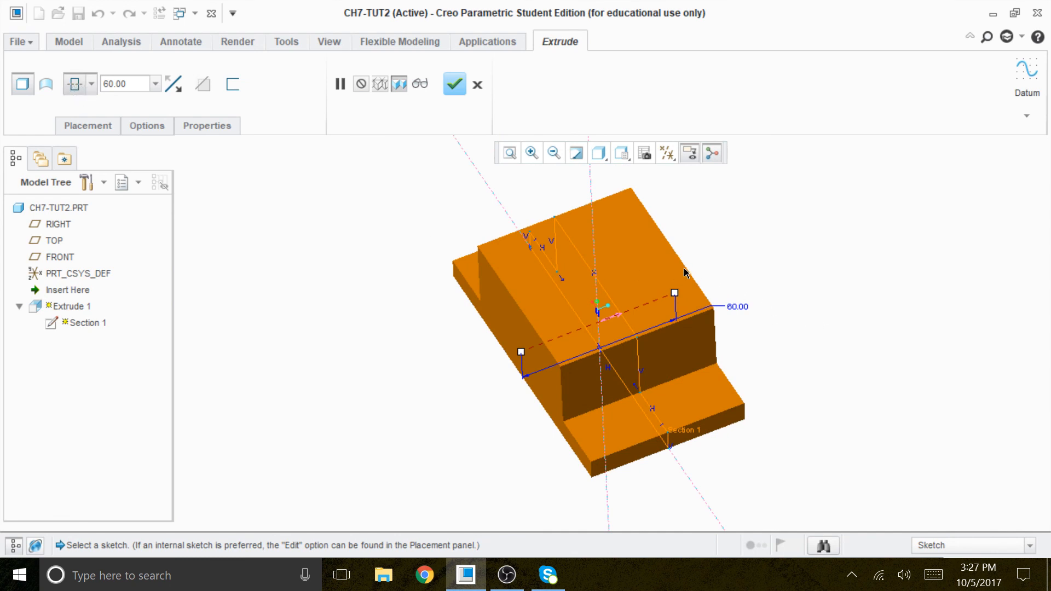
{"action": "scroll", "coordinate": [666, 285], "scroll_direction": "up", "scroll_amount": 4}
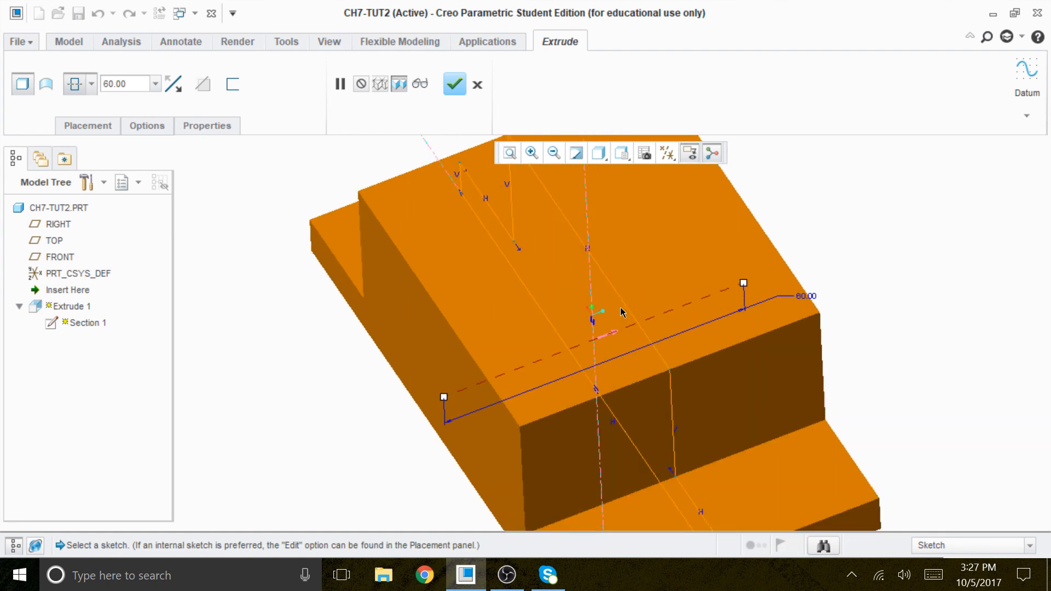
{"action": "scroll", "coordinate": [622, 312], "scroll_direction": "up", "scroll_amount": 2}
{"action": "scroll", "coordinate": [629, 321], "scroll_direction": "down", "scroll_amount": 3}
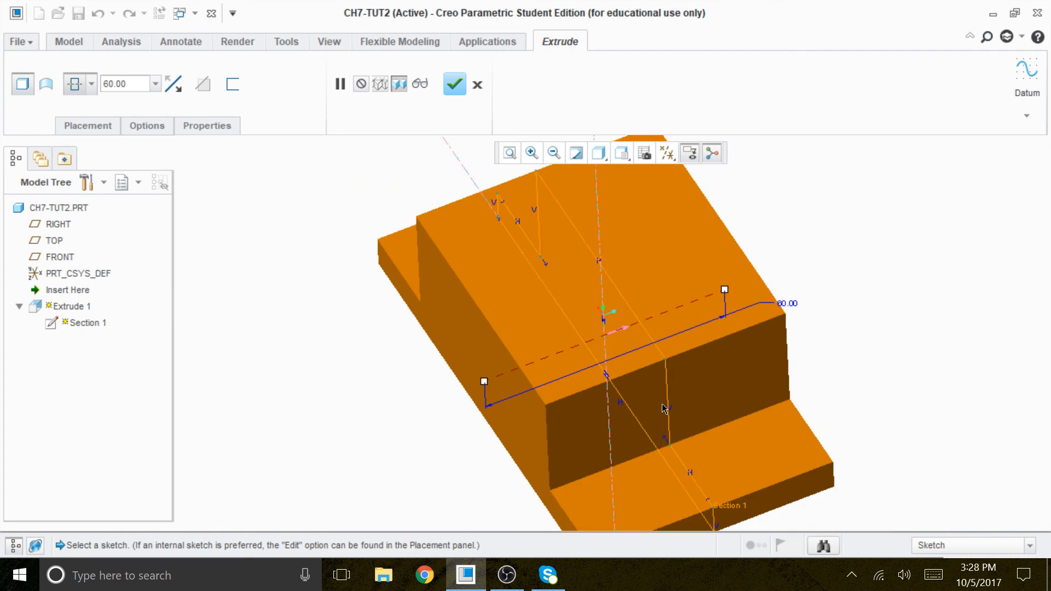
{"action": "left_click", "coordinate": [460, 86]}
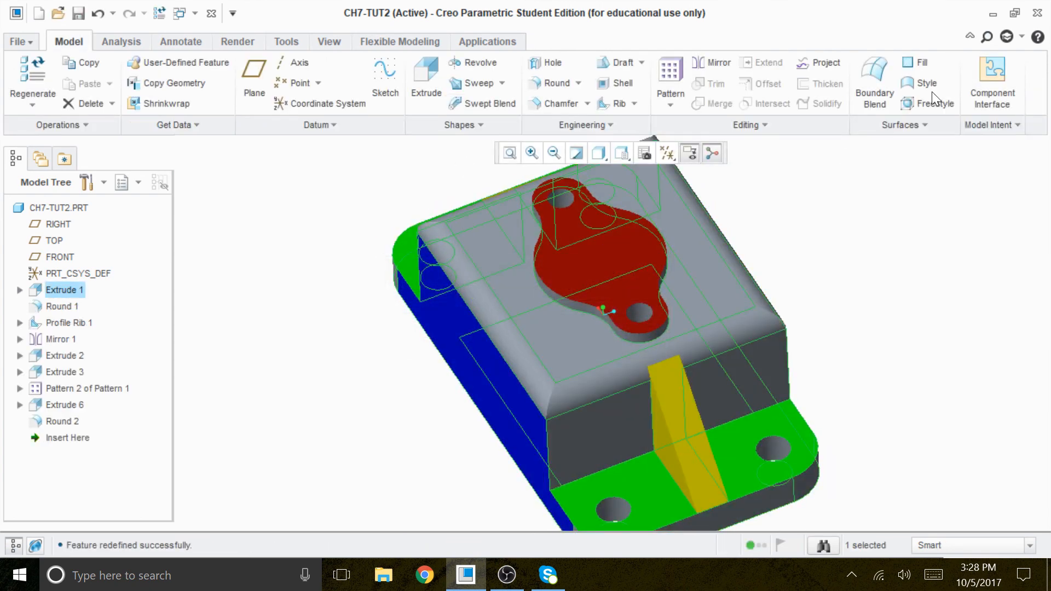